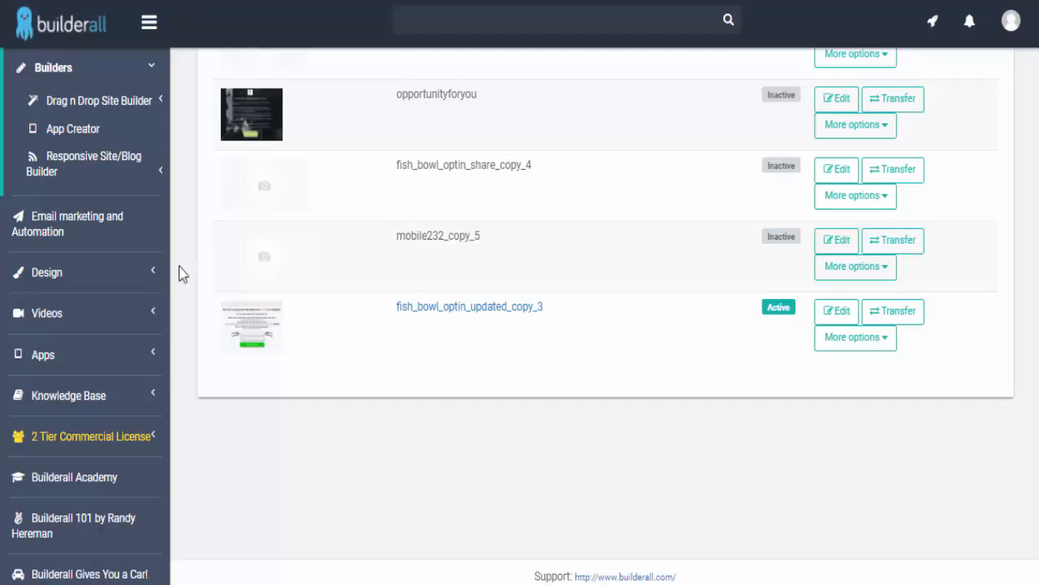
- Open Connect domain for the fish_bowl_optin_updated_copy_3 site and highlight nameserver NS1.L4DNS.COM
{"action": "left_click", "coordinate": [861, 343]}
{"action": "scroll", "coordinate": [424, 495], "scroll_direction": "up", "scroll_amount": 3}
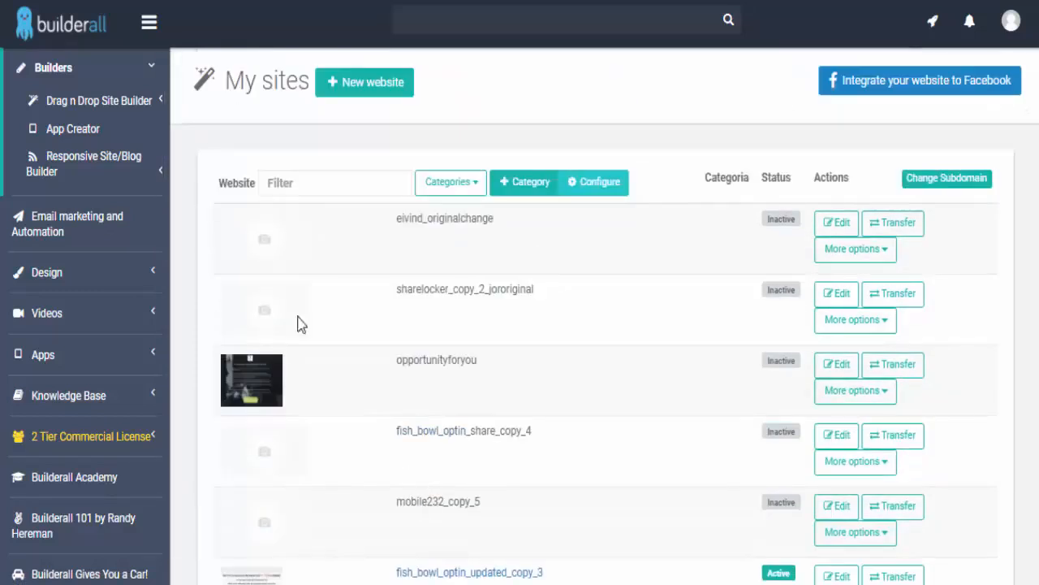
{"action": "scroll", "coordinate": [661, 236], "scroll_direction": "down", "scroll_amount": 3}
{"action": "left_click", "coordinate": [703, 383]}
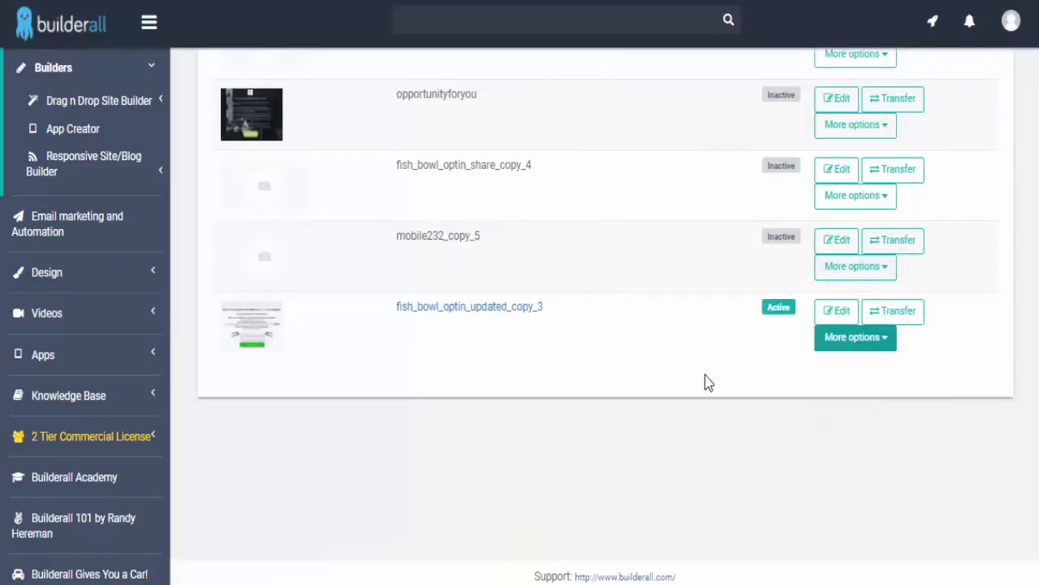
{"action": "left_click", "coordinate": [859, 342]}
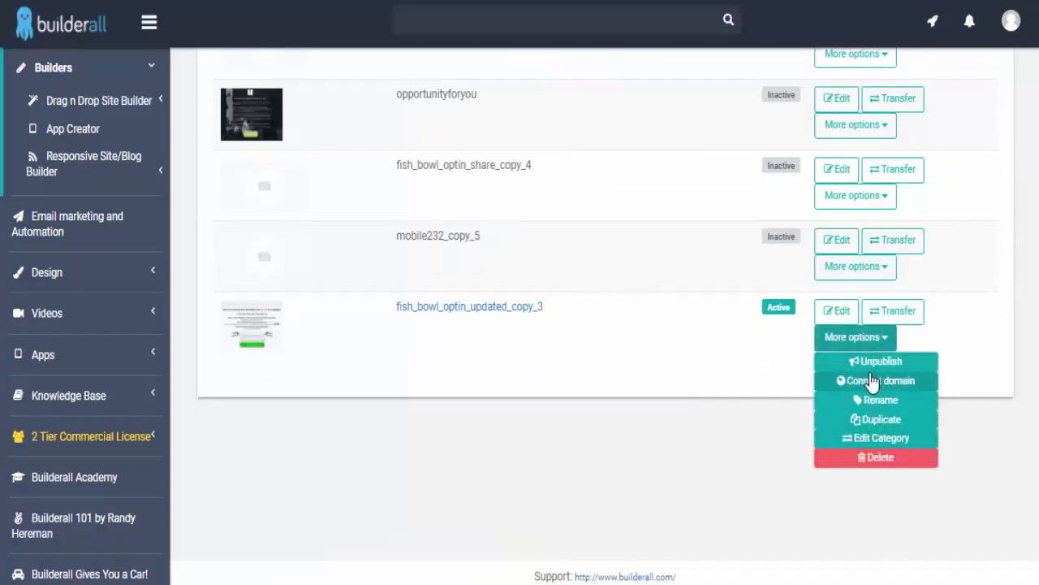
{"action": "left_click", "coordinate": [879, 380]}
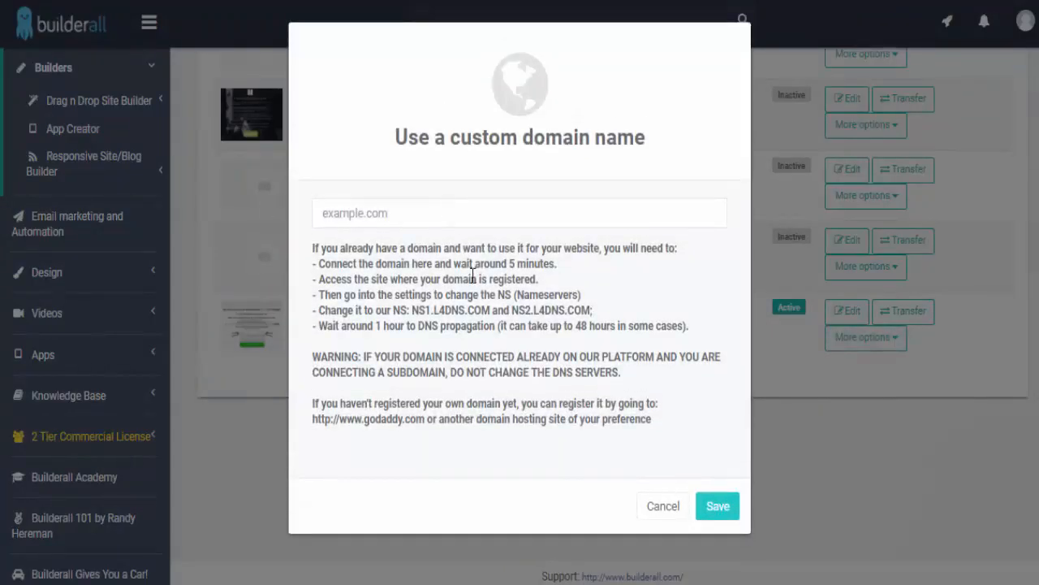
{"action": "left_click_drag", "start_coordinate": [412, 309], "coordinate": [489, 310]}
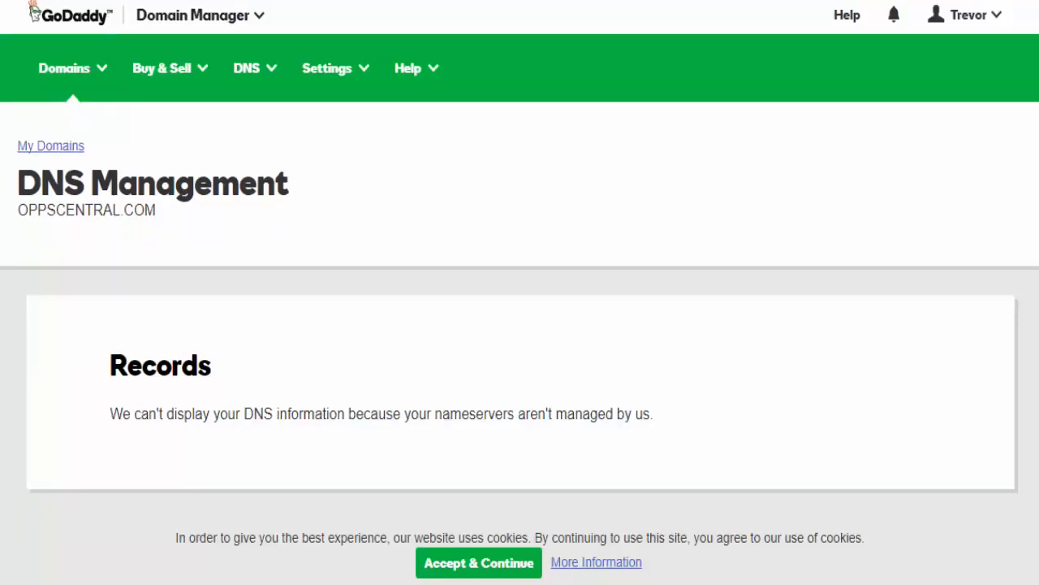
- Scroll GoDaddy's OPPSCENTRAL.COM DNS page to check its custom nameservers NS1.L4DNS.COM and NS2.L4DNS.COM
{"action": "scroll", "coordinate": [569, 112], "scroll_direction": "down", "scroll_amount": 8}
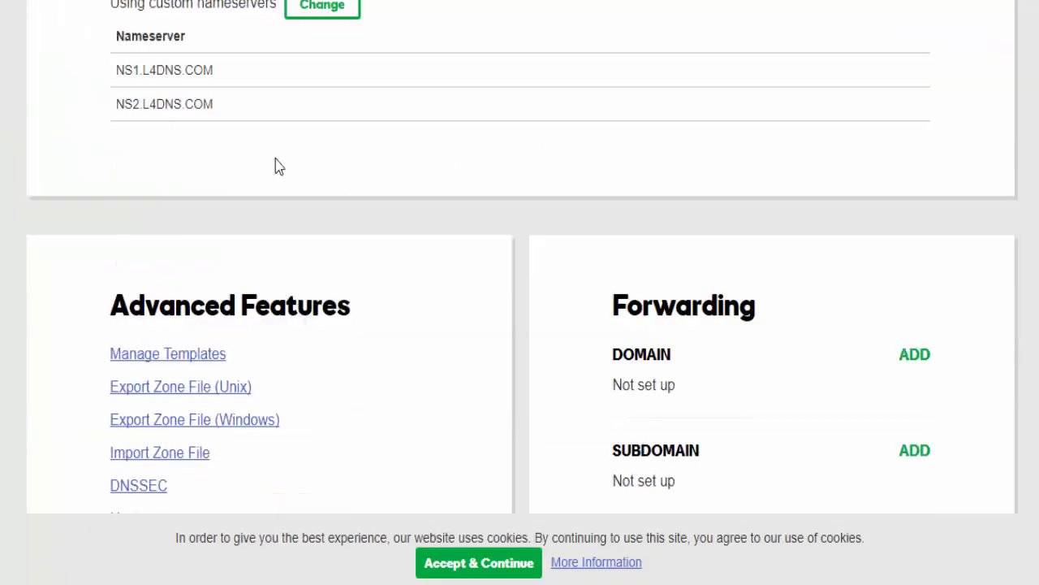
{"action": "scroll", "coordinate": [275, 166], "scroll_direction": "up", "scroll_amount": 3}
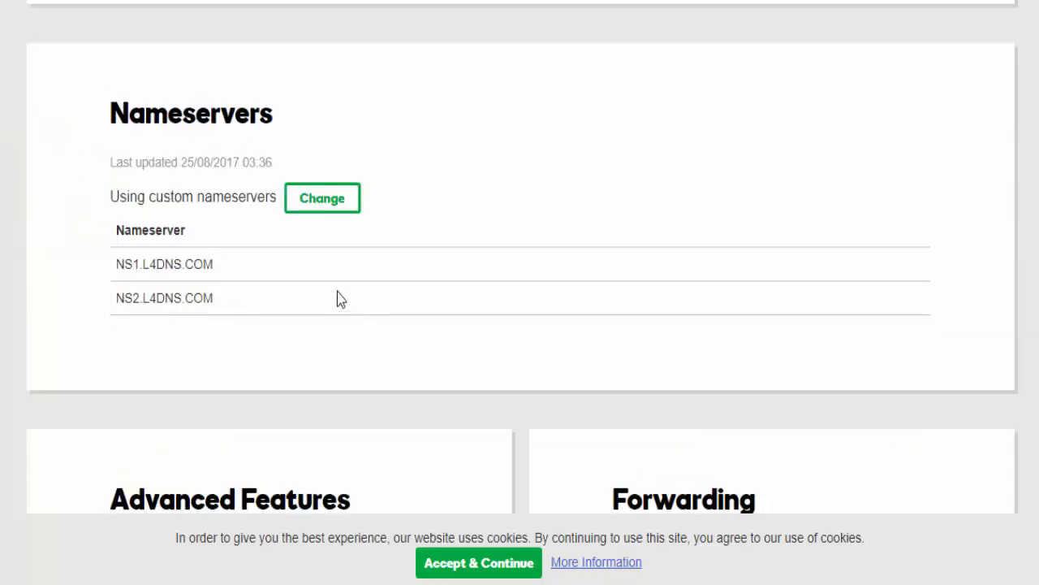
{"action": "scroll", "coordinate": [318, 294], "scroll_direction": "up", "scroll_amount": 3}
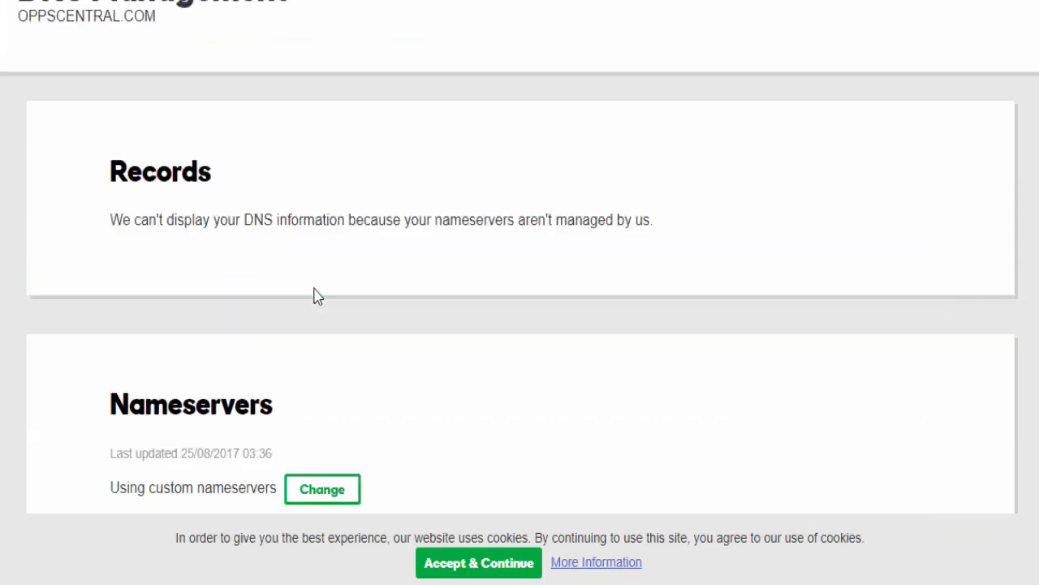
{"action": "scroll", "coordinate": [318, 296], "scroll_direction": "up", "scroll_amount": 2}
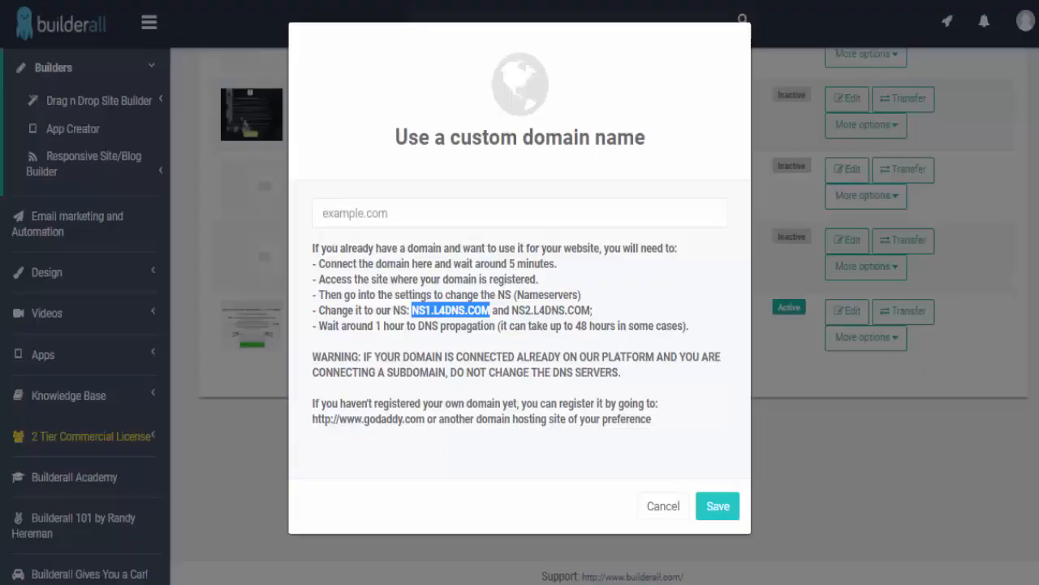
- Cancel the custom domain dialog and reopen the fish_bowl_optin_updated_copy_3 site's action list
{"action": "left_click", "coordinate": [865, 494]}
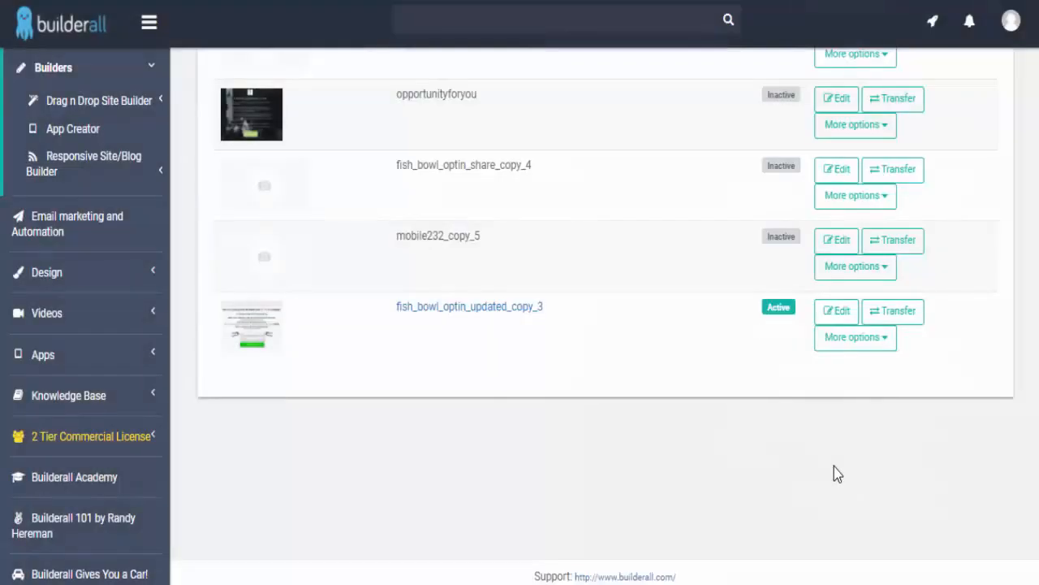
{"action": "left_click", "coordinate": [867, 341]}
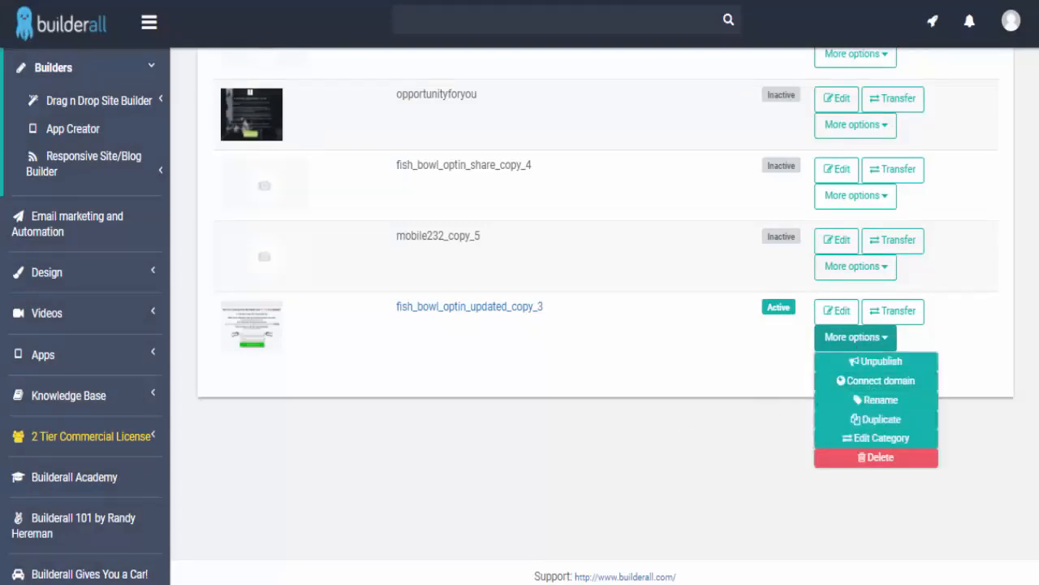
{"action": "key", "text": "ctrl+t"}
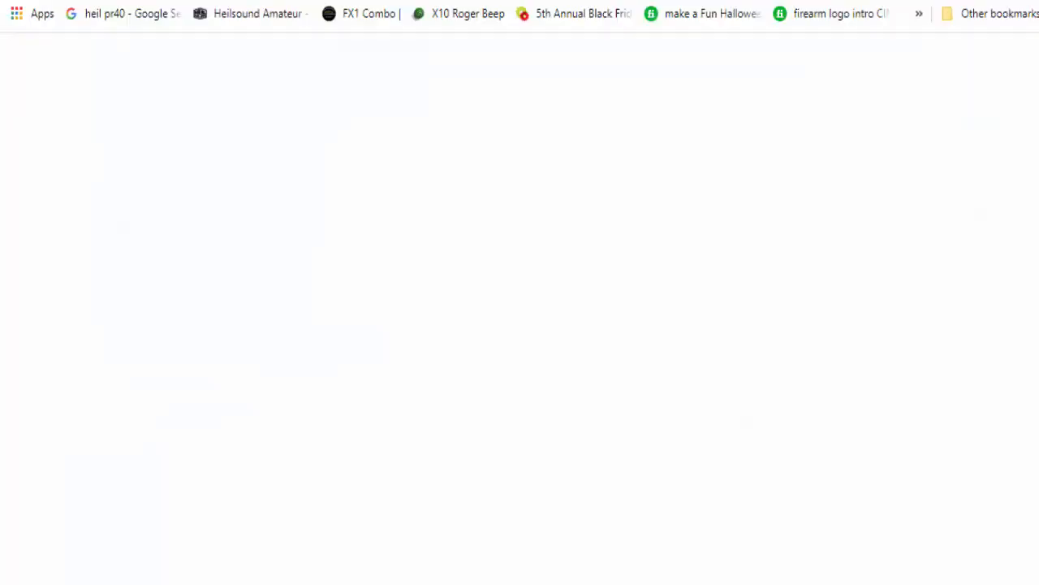
{"action": "type", "text": "opp"}
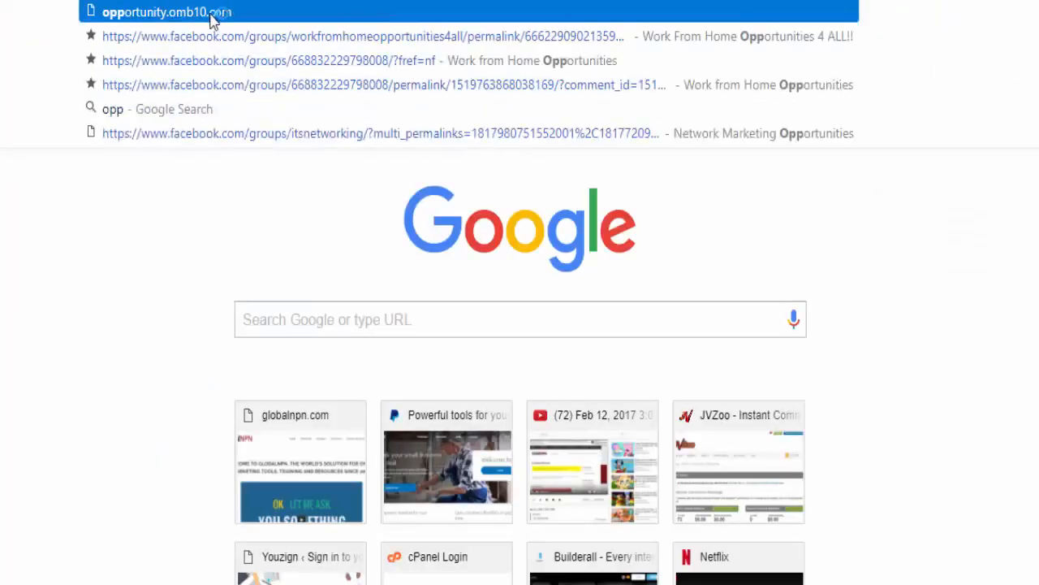
{"action": "type", "text": "s"}
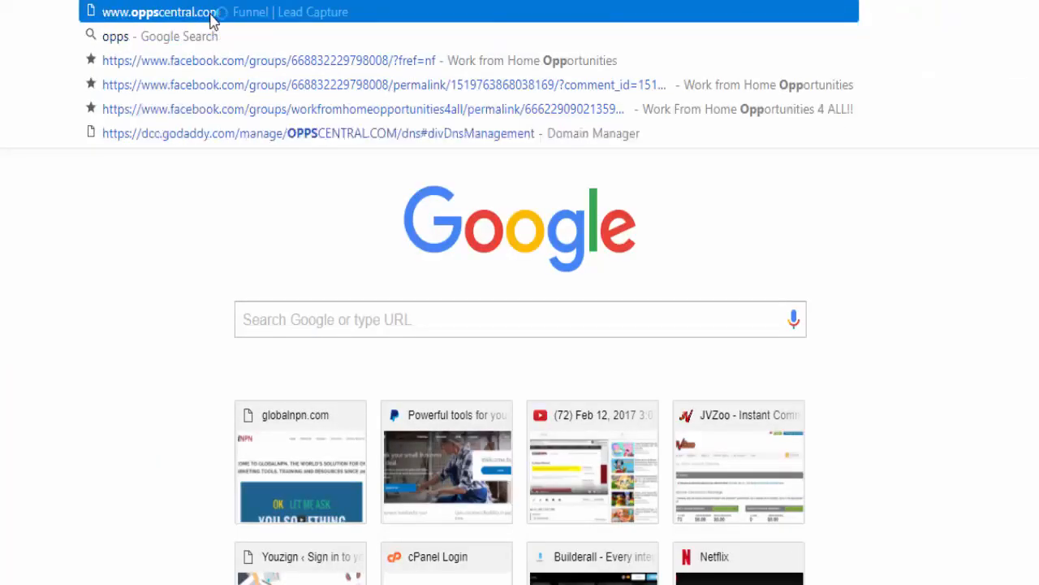
{"action": "key", "text": "Escape"}
{"action": "key", "text": "Return"}
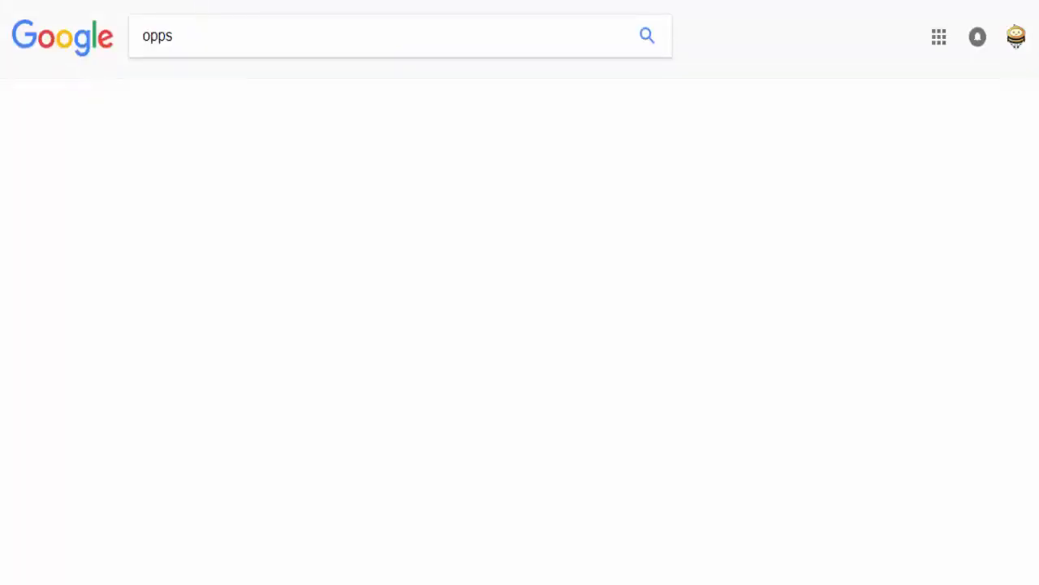
{"action": "type", "text": "opp"}
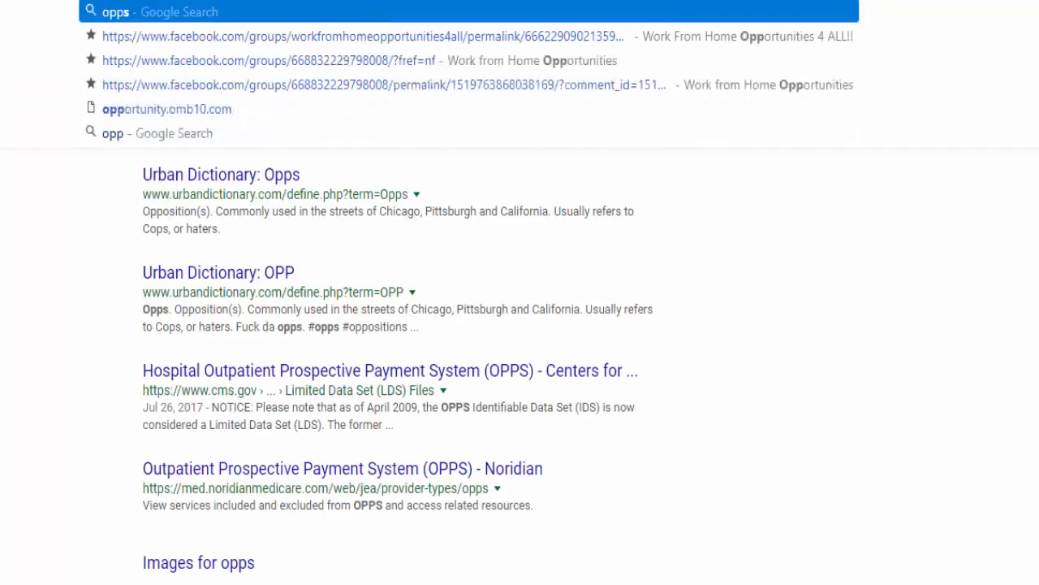
{"action": "type", "text": "s"}
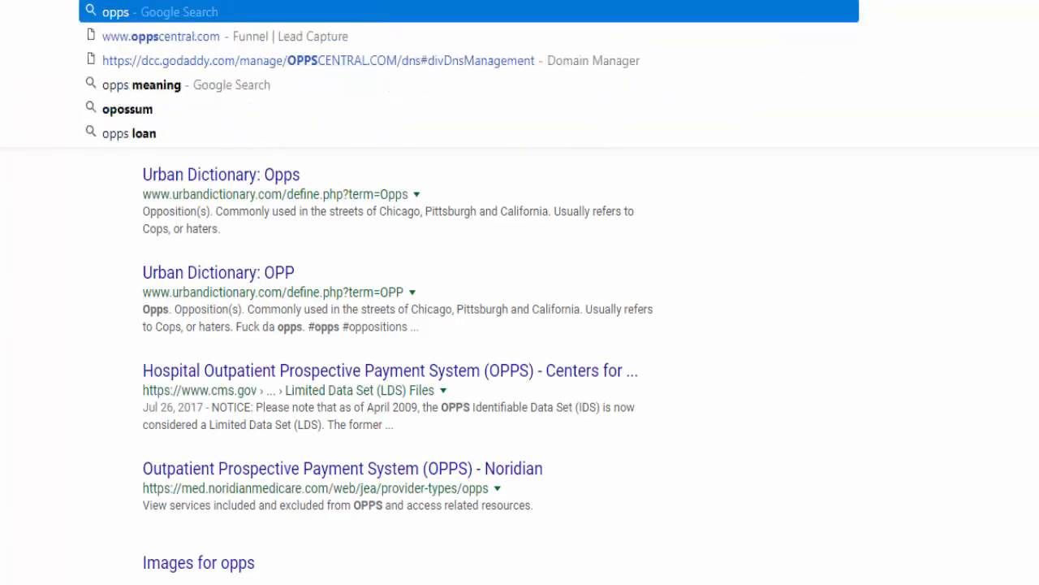
{"action": "left_click", "coordinate": [147, 96]}
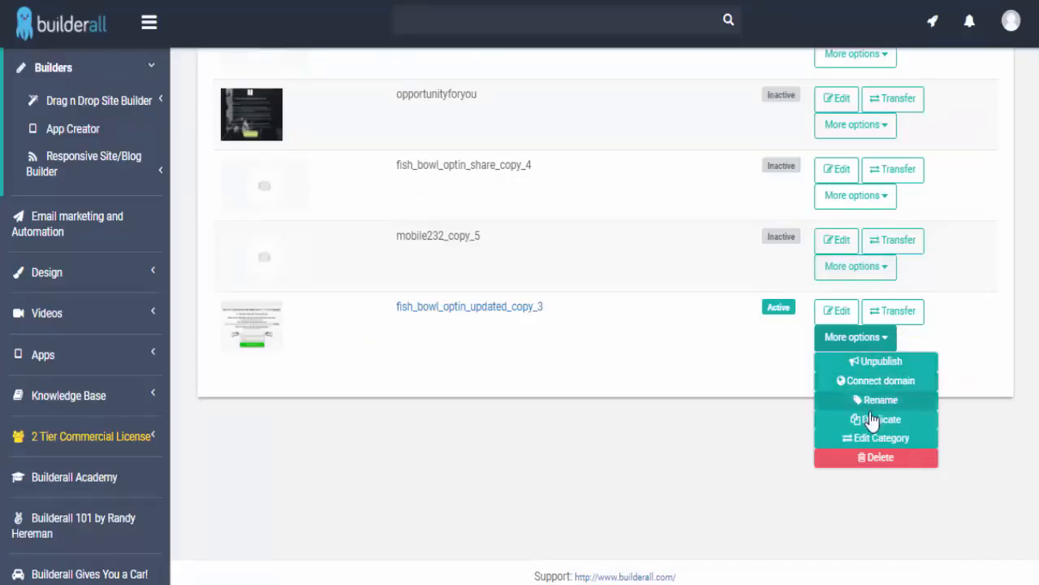
- Pick oppscentral.com as the site's custom domain and save the connection
{"action": "left_click", "coordinate": [865, 382]}
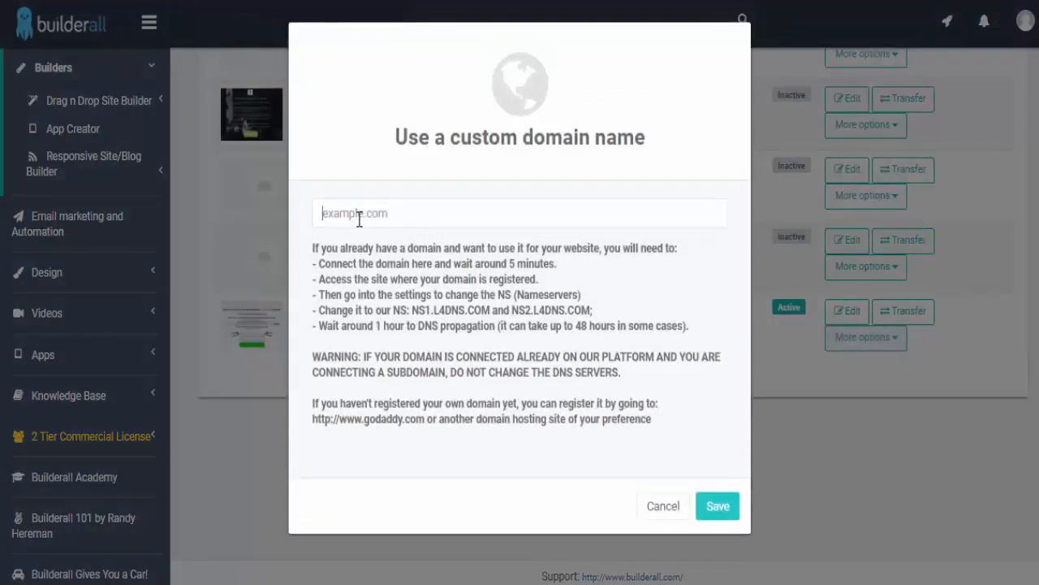
{"action": "left_click", "coordinate": [359, 216]}
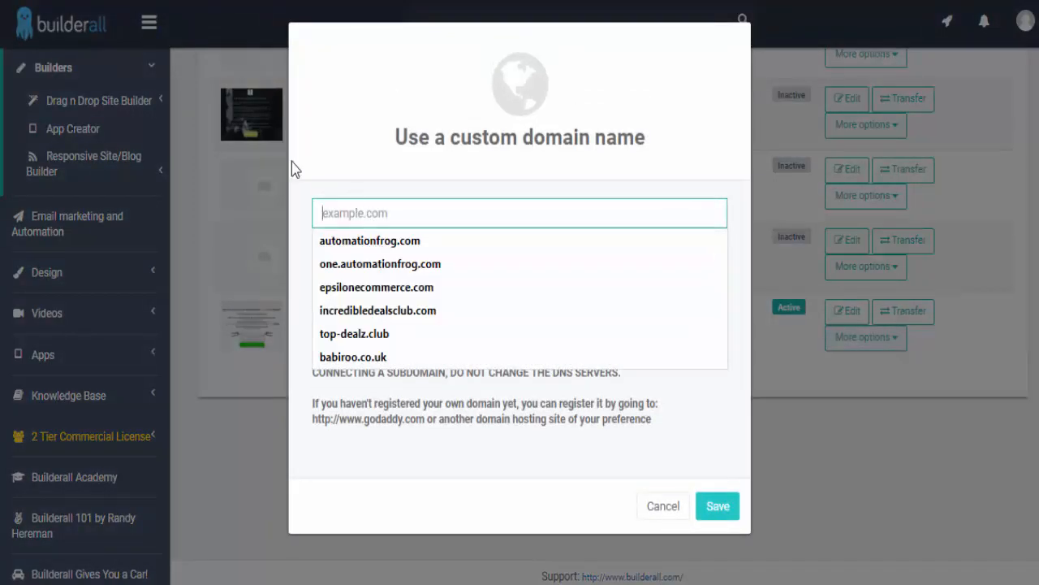
{"action": "type", "text": "op"}
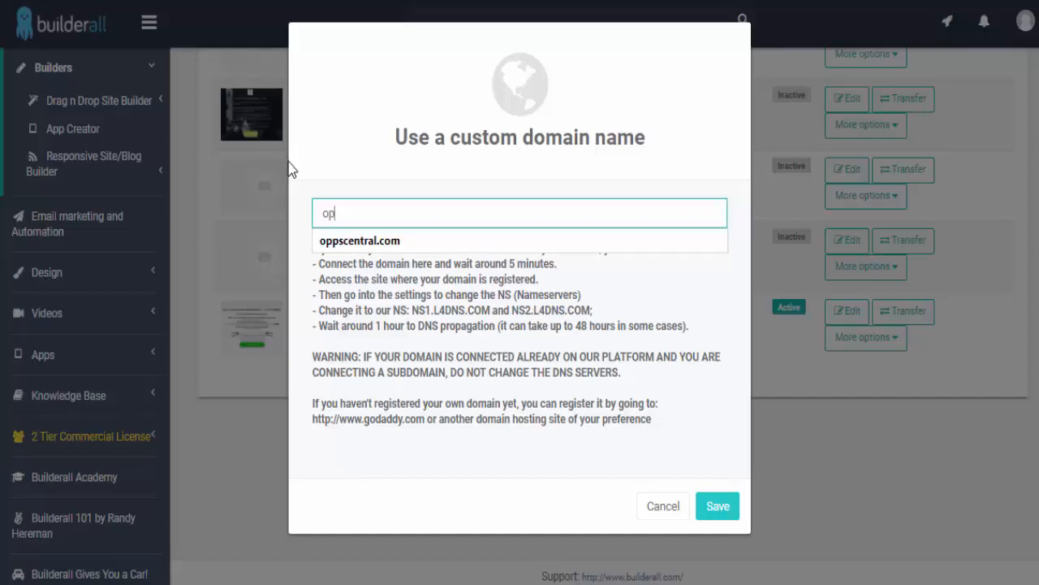
{"action": "left_click", "coordinate": [364, 248]}
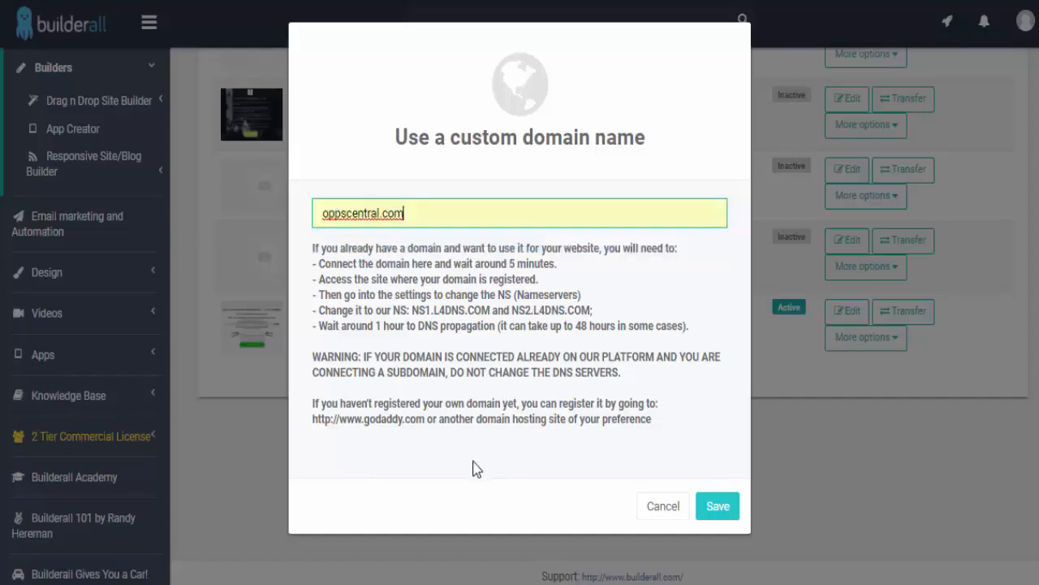
{"action": "left_click", "coordinate": [722, 510]}
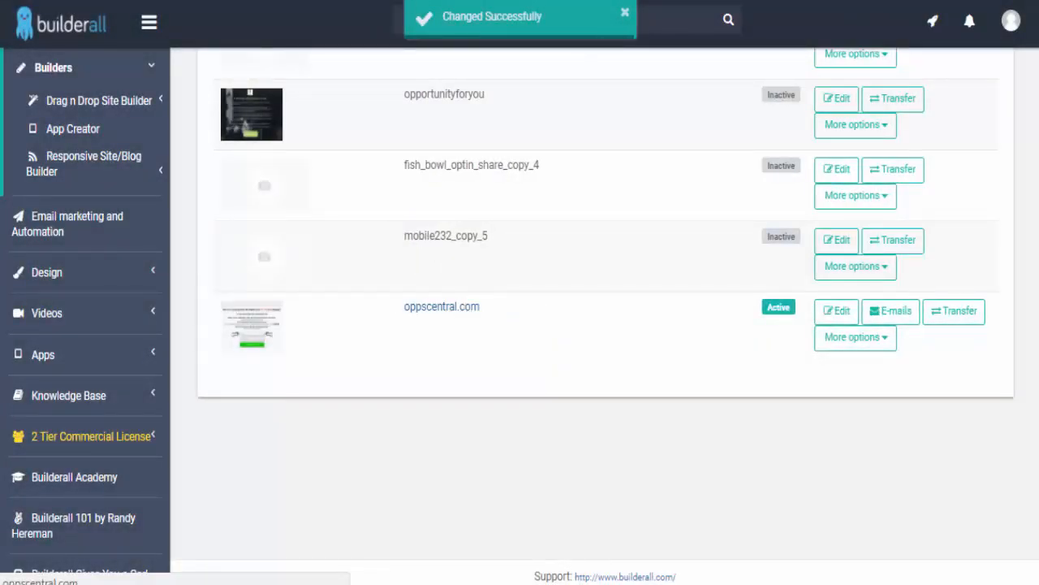
- Open the live oppscentral.com lead-capture page, scroll through it, then return to the site list
{"action": "left_click", "coordinate": [420, 310]}
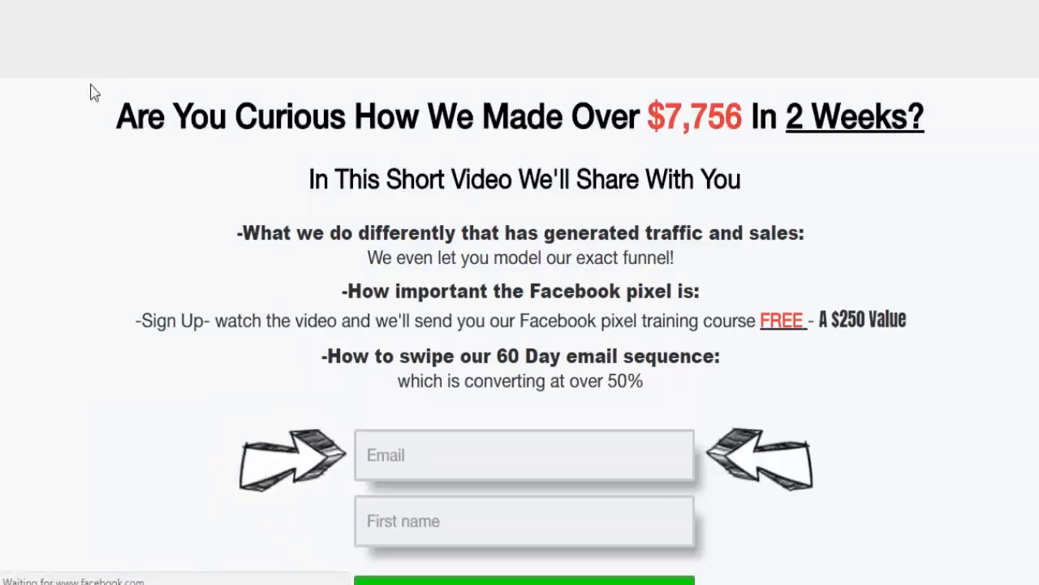
{"action": "scroll", "coordinate": [373, 305], "scroll_direction": "down", "scroll_amount": 5}
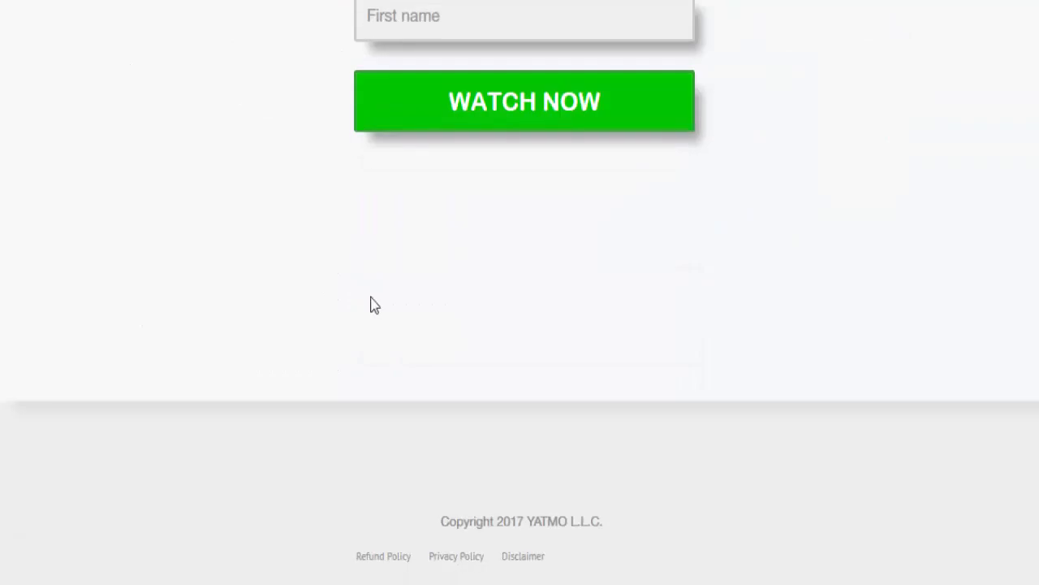
{"action": "scroll", "coordinate": [371, 307], "scroll_direction": "up", "scroll_amount": 6}
{"action": "scroll", "coordinate": [419, 304], "scroll_direction": "down", "scroll_amount": 6}
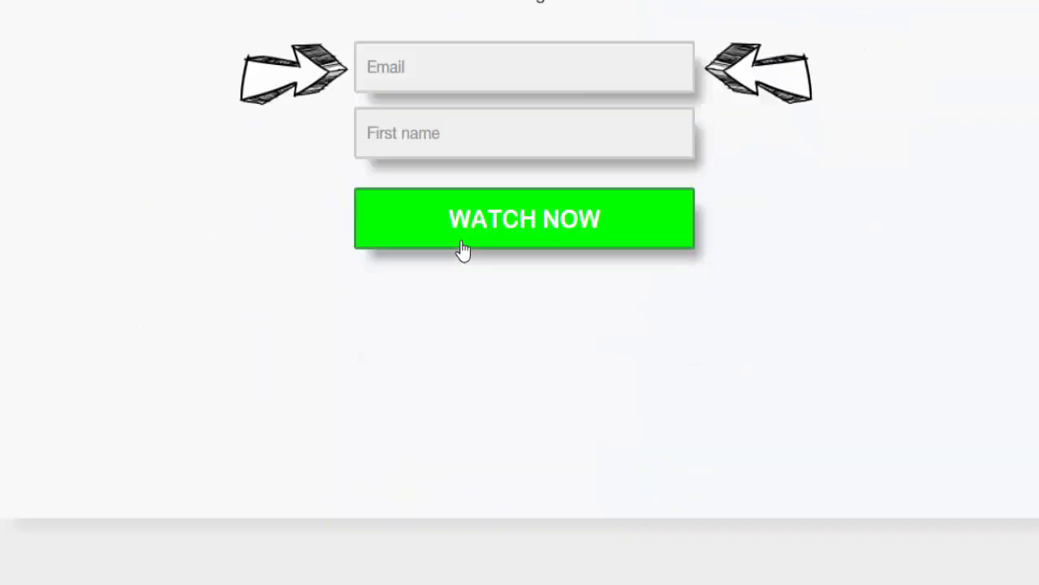
{"action": "scroll", "coordinate": [462, 248], "scroll_direction": "up", "scroll_amount": 5}
{"action": "scroll", "coordinate": [471, 223], "scroll_direction": "up", "scroll_amount": 2}
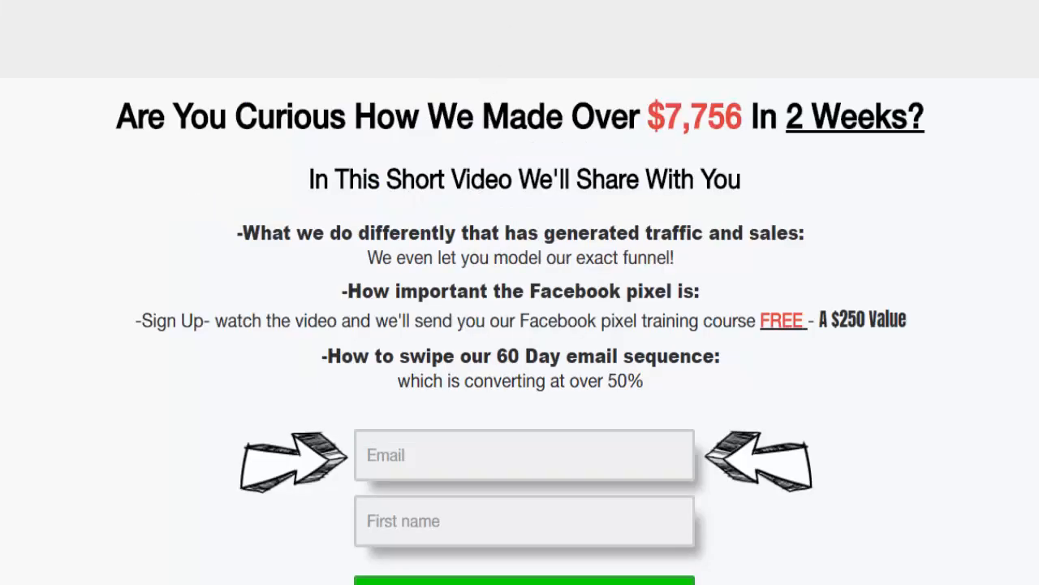
{"action": "key", "text": "ctrl+shift+Tab"}
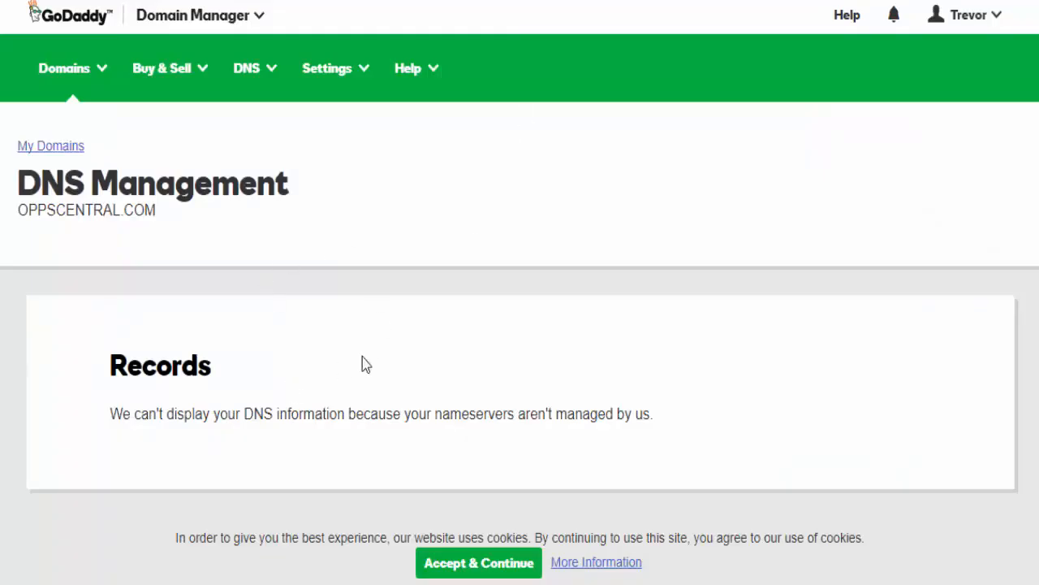
{"action": "scroll", "coordinate": [382, 325], "scroll_direction": "down", "scroll_amount": 5}
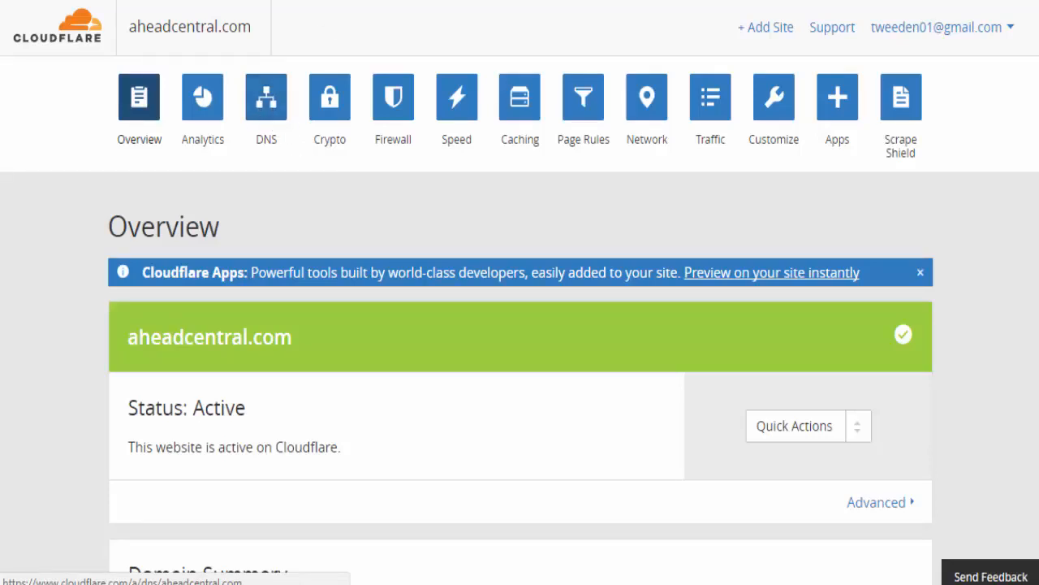
{"action": "left_click", "coordinate": [771, 29]}
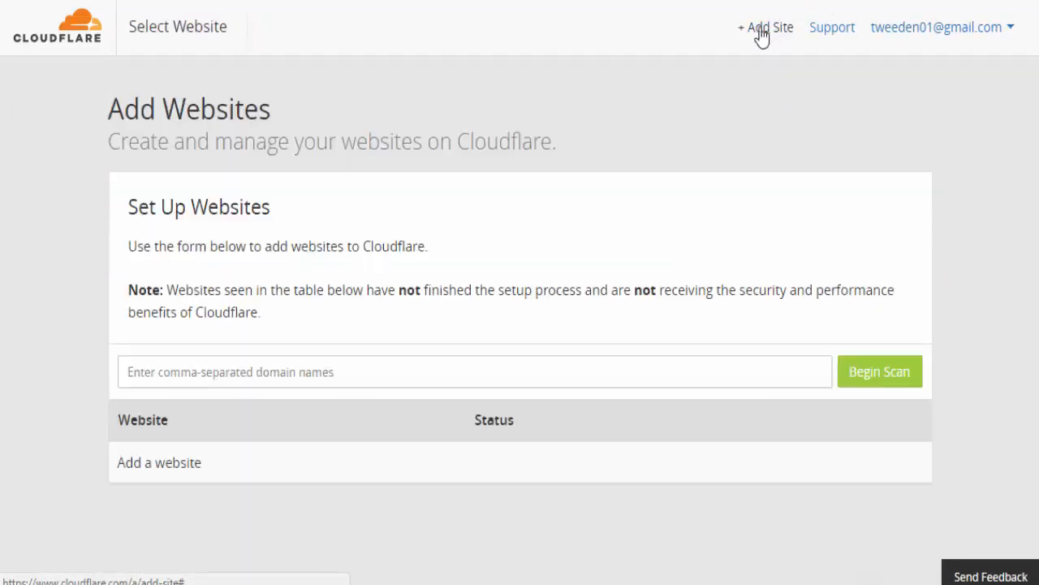
{"action": "left_click", "coordinate": [336, 372]}
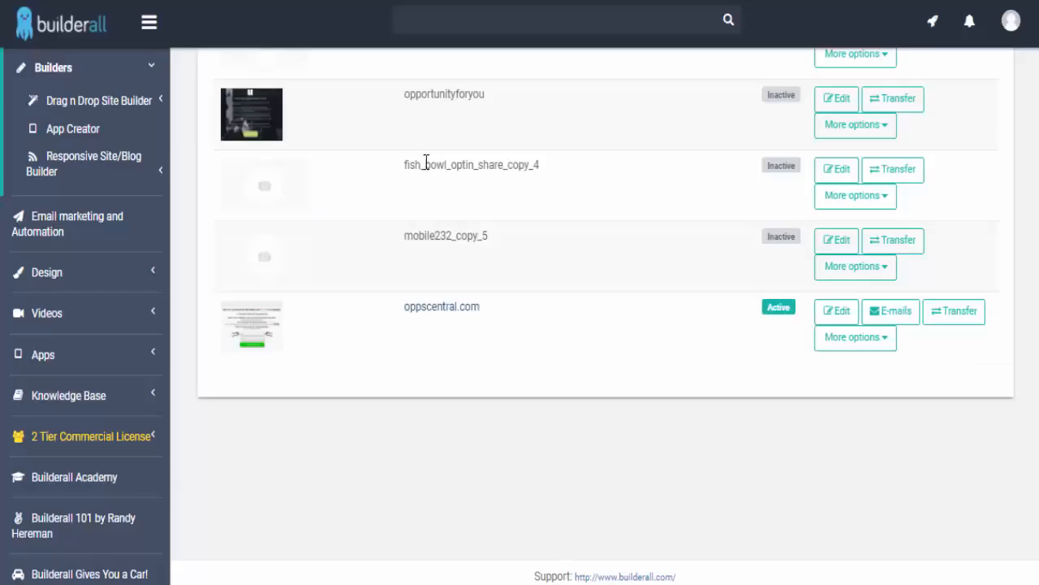
{"action": "left_click", "coordinate": [416, 308]}
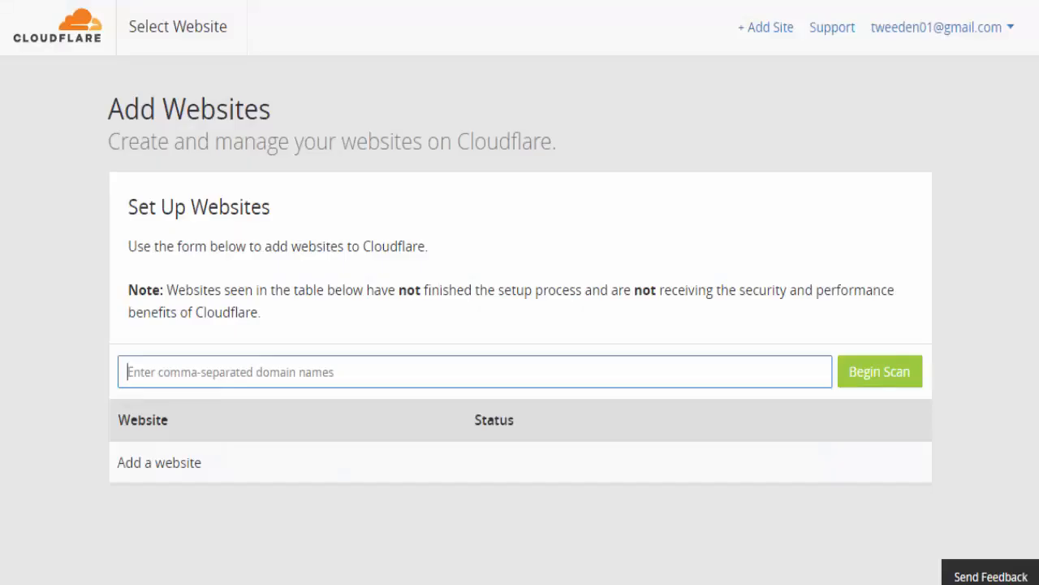
{"action": "left_click", "coordinate": [222, 367]}
{"action": "type", "text": "http://www.oppscentral.com/"}
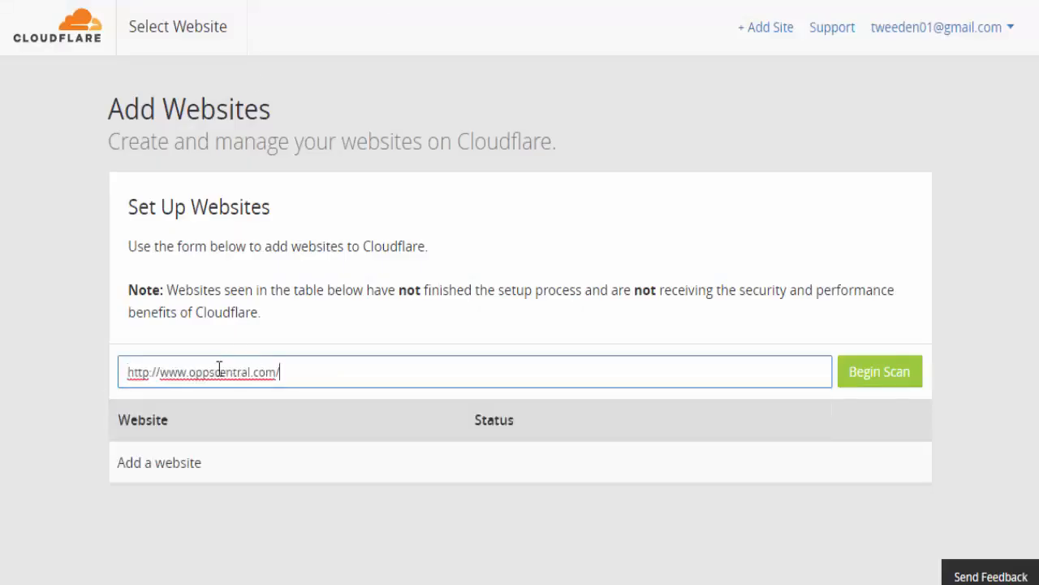
{"action": "left_click_drag", "start_coordinate": [189, 371], "coordinate": [70, 366]}
{"action": "key", "text": "BackSpace"}
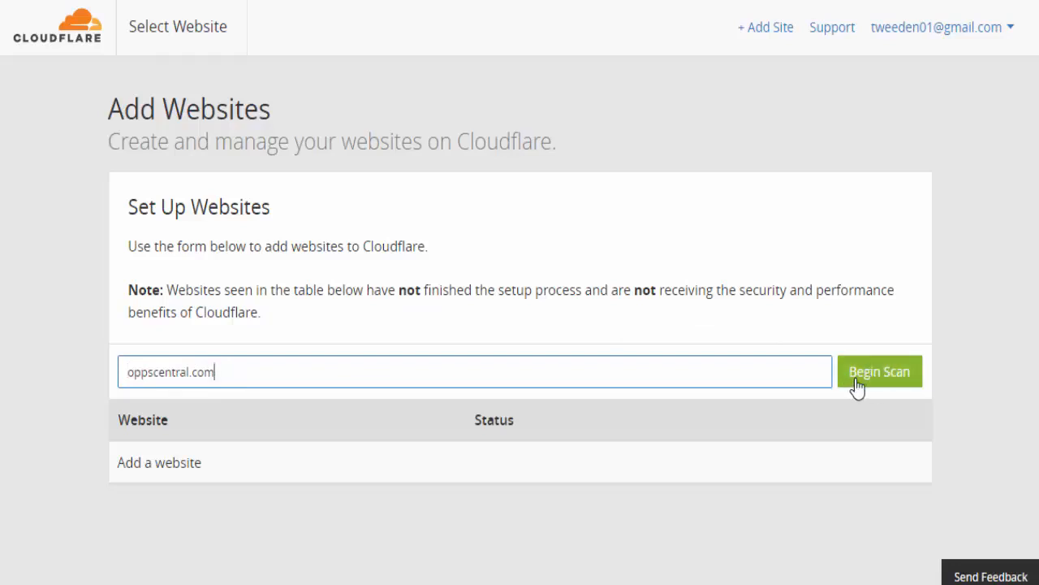
{"action": "left_click", "coordinate": [128, 372]}
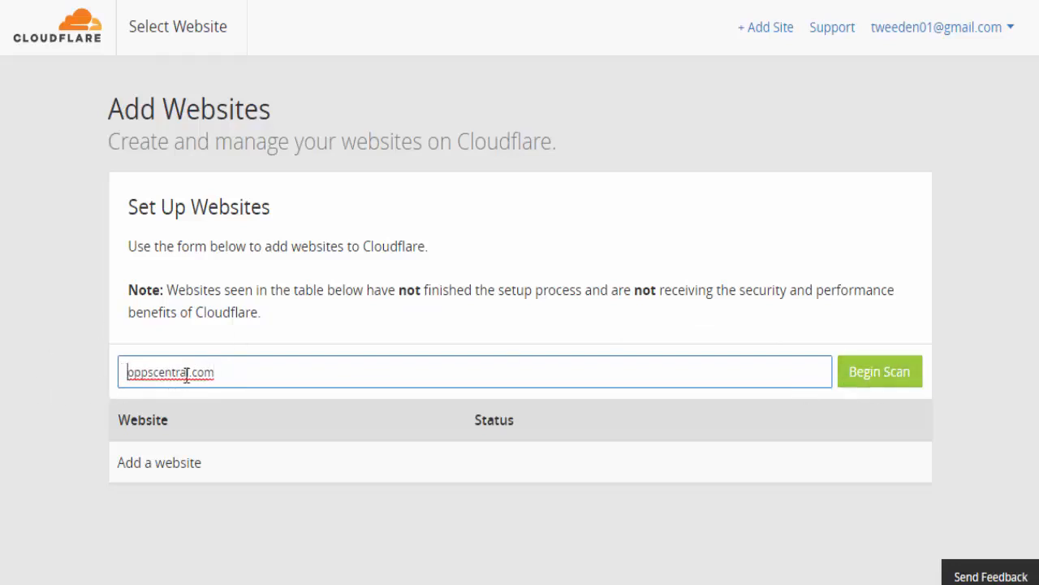
{"action": "type", "text": "www."}
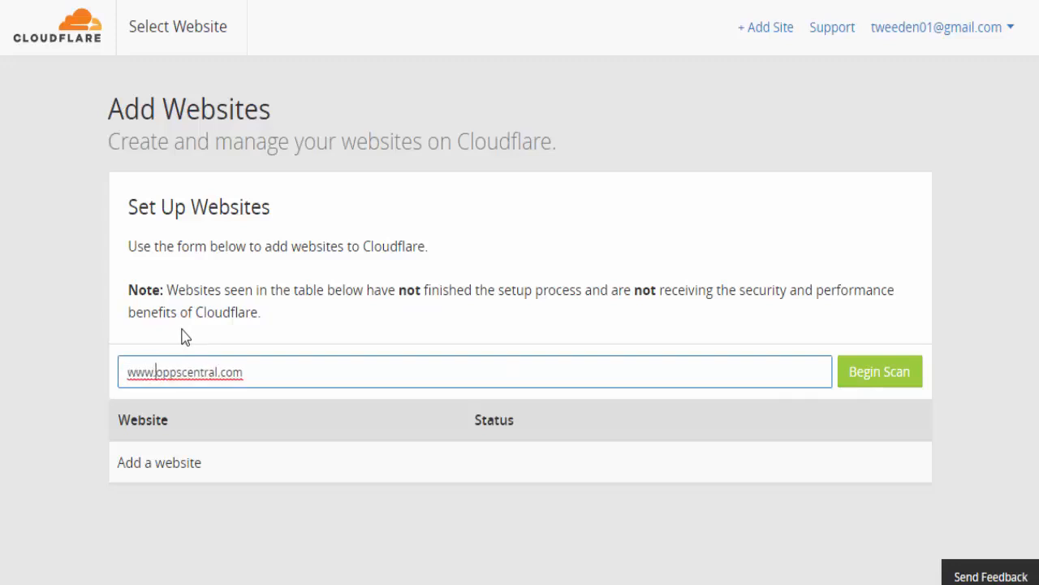
{"action": "left_click", "coordinate": [893, 371]}
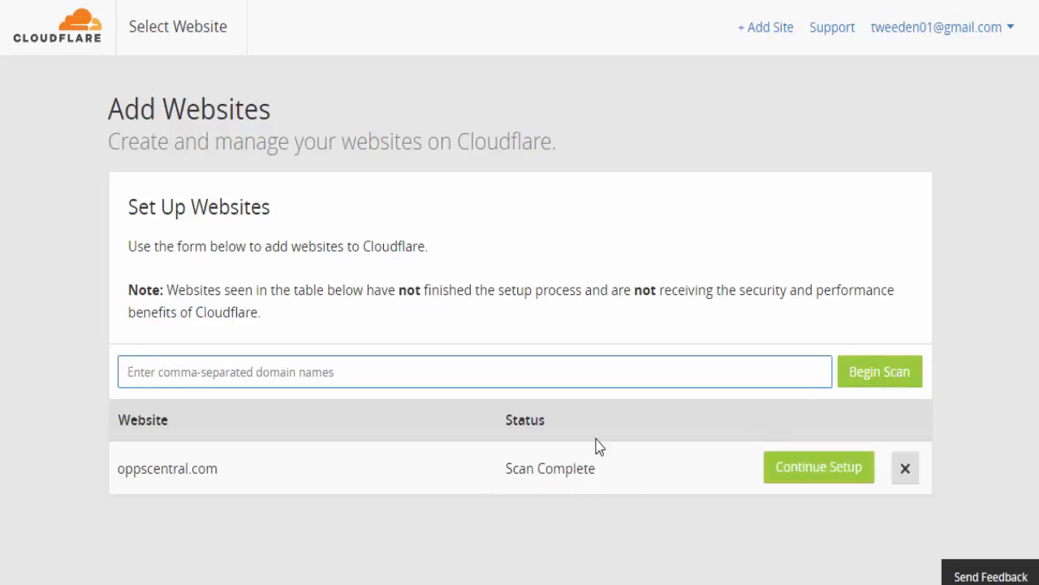
- Continue setup and inspect the imported MX and A record addresses without changing them
{"action": "left_click", "coordinate": [794, 469]}
{"action": "scroll", "coordinate": [389, 220], "scroll_direction": "down", "scroll_amount": 5}
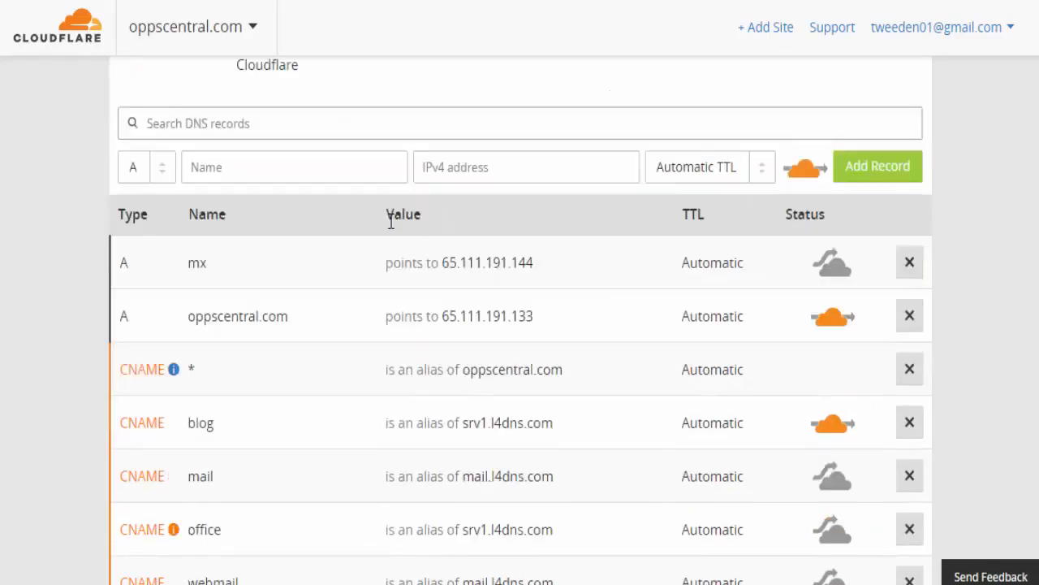
{"action": "scroll", "coordinate": [365, 230], "scroll_direction": "down", "scroll_amount": 2}
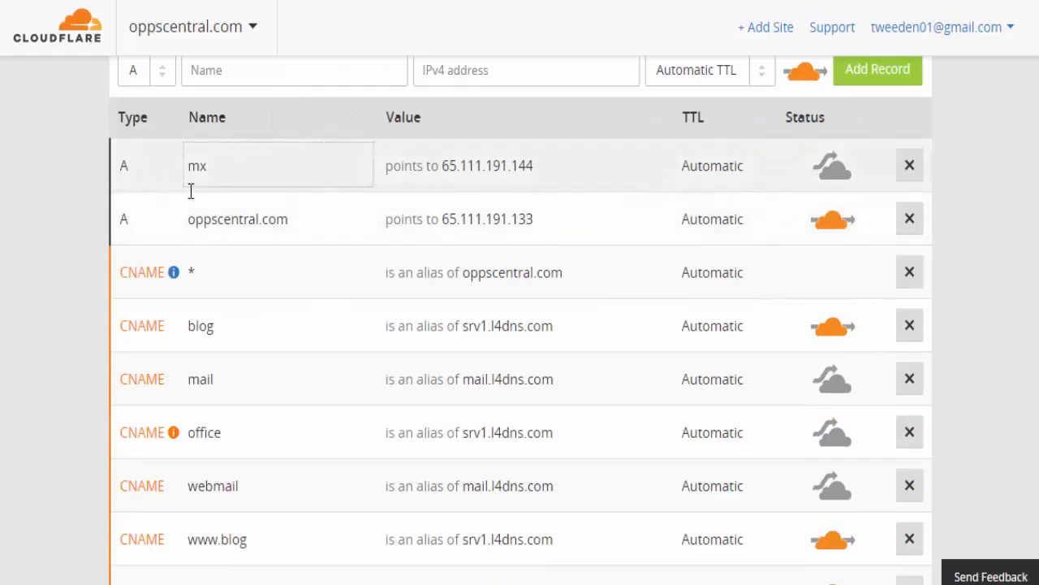
{"action": "left_click", "coordinate": [472, 163]}
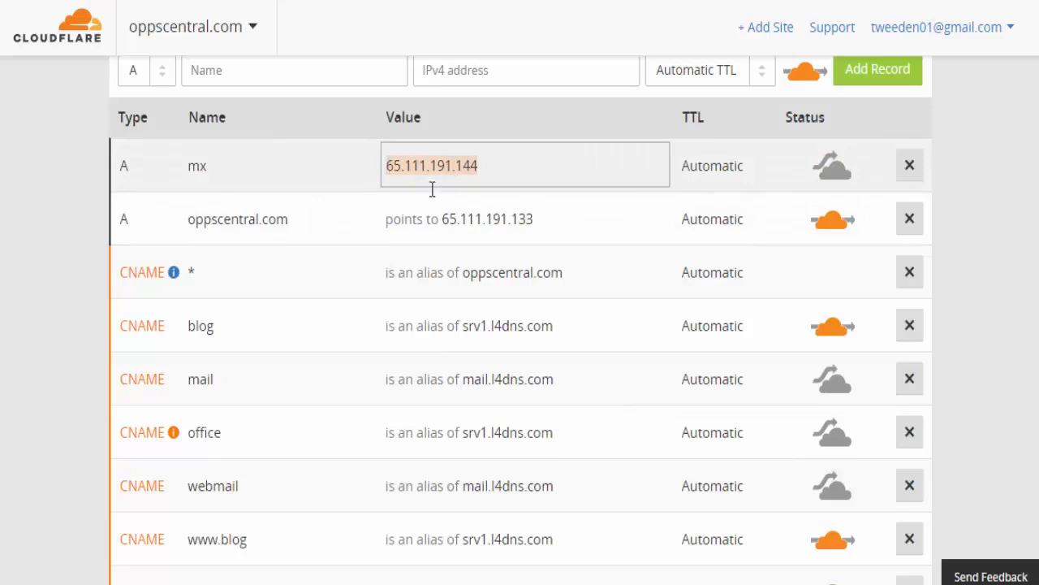
{"action": "left_click", "coordinate": [493, 219]}
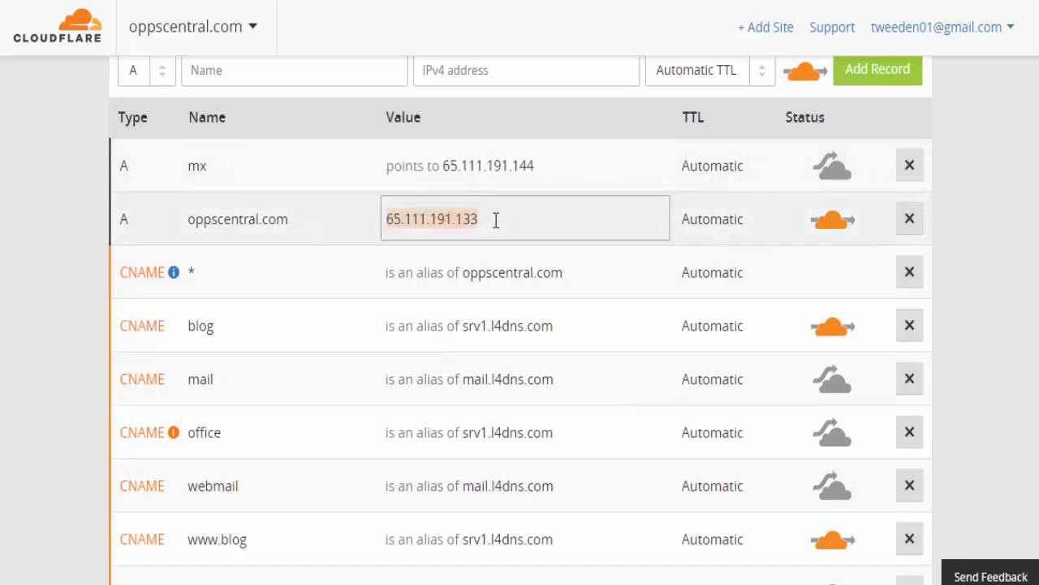
{"action": "left_click", "coordinate": [81, 221]}
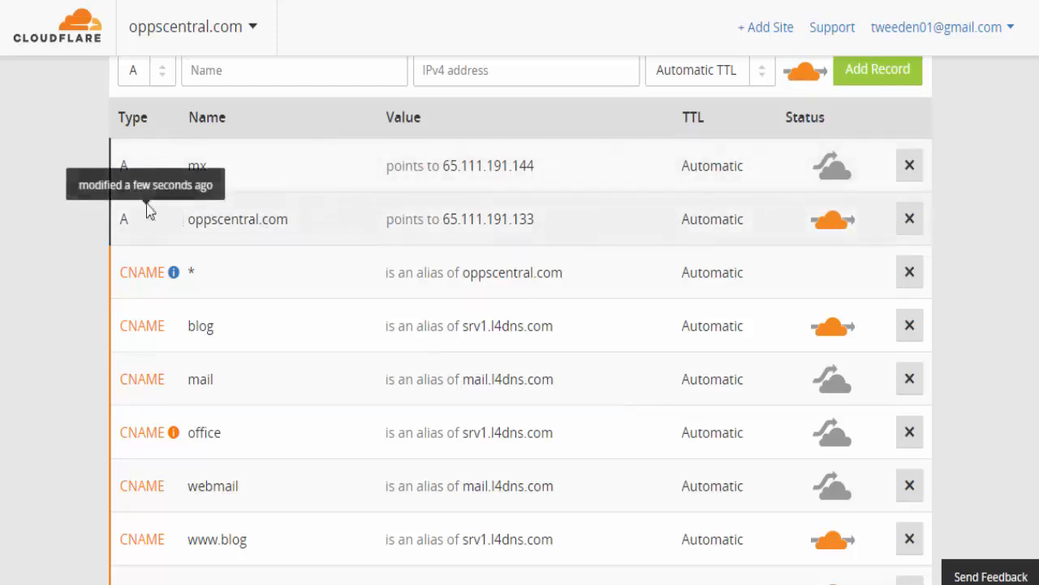
- View the TXT record's full content, close it unchanged, and accept the DNS records
{"action": "scroll", "coordinate": [42, 262], "scroll_direction": "down", "scroll_amount": 3}
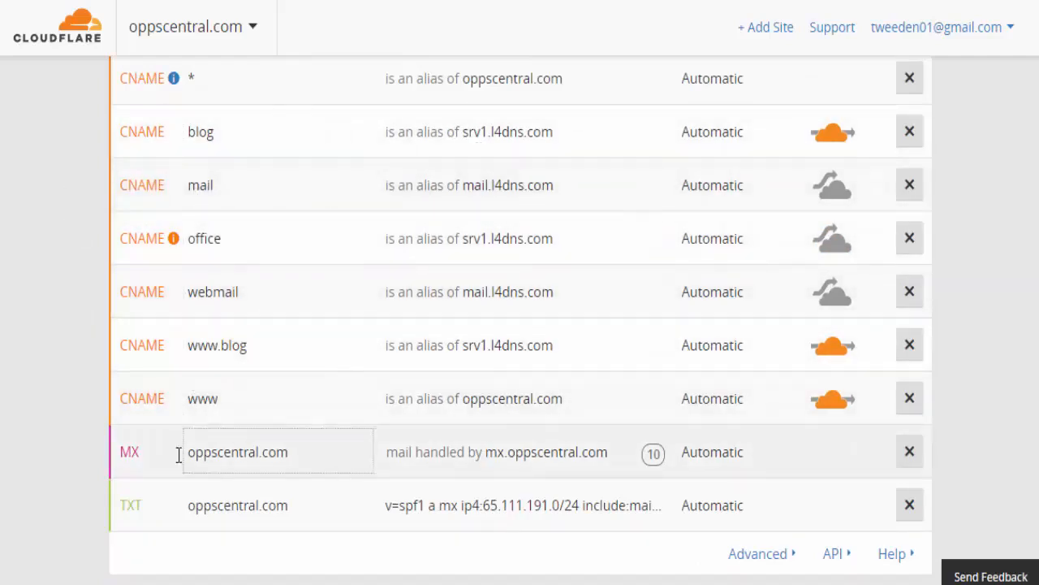
{"action": "scroll", "coordinate": [592, 508], "scroll_direction": "down", "scroll_amount": 2}
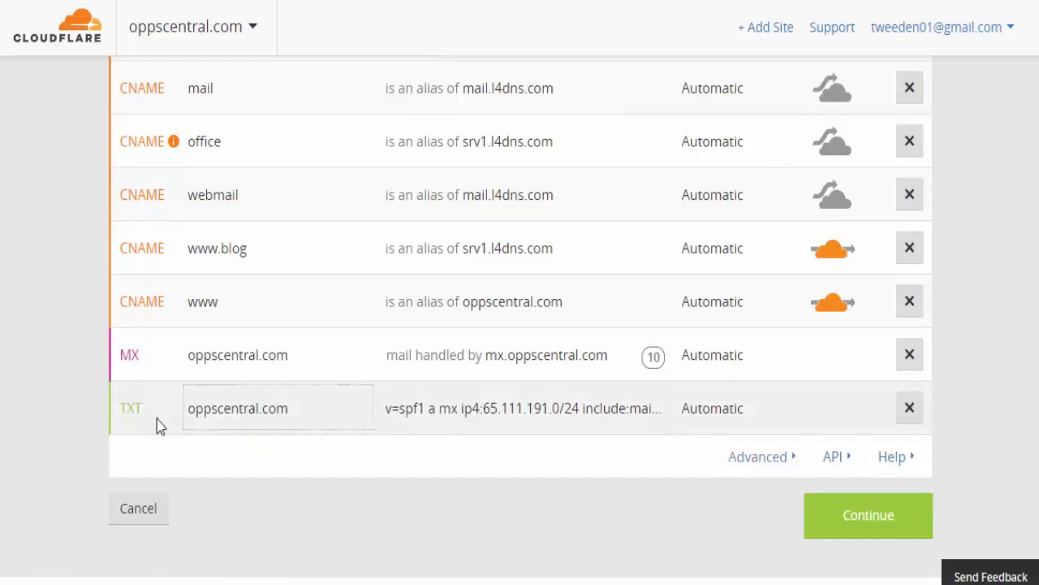
{"action": "left_click", "coordinate": [547, 407]}
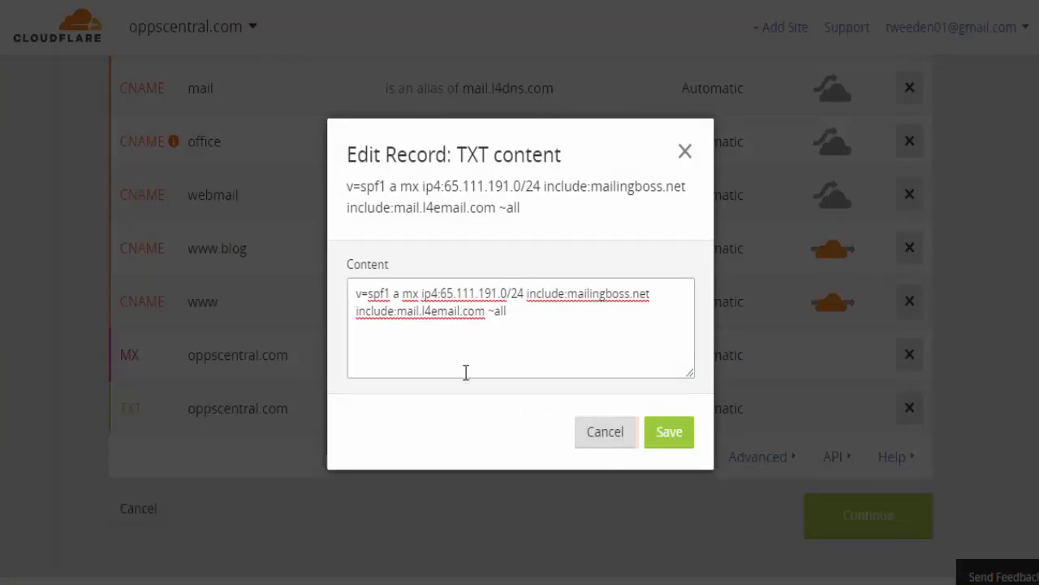
{"action": "left_click", "coordinate": [605, 432]}
{"action": "scroll", "coordinate": [512, 341], "scroll_direction": "up", "scroll_amount": 10}
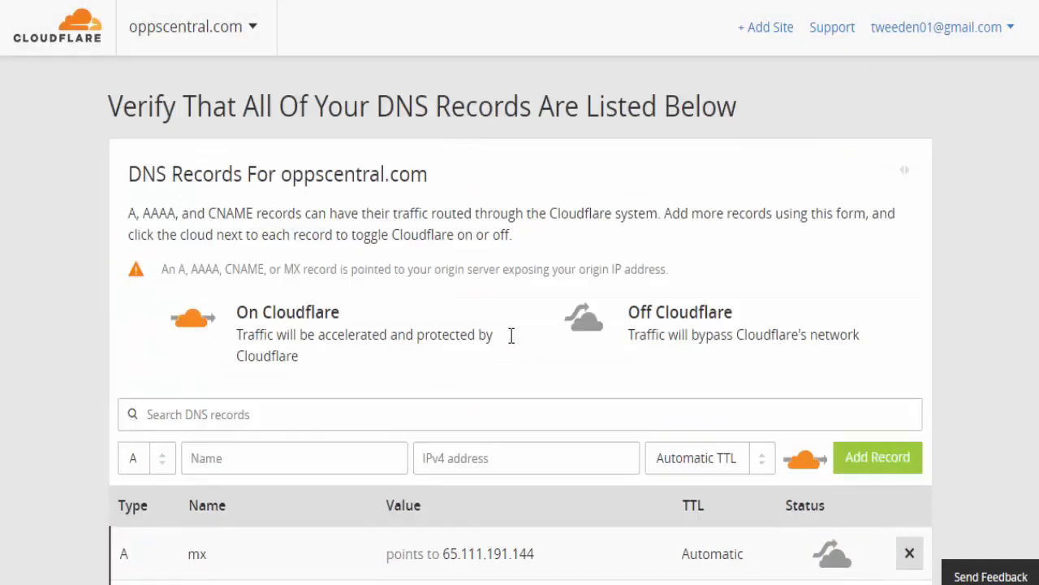
{"action": "scroll", "coordinate": [510, 331], "scroll_direction": "up", "scroll_amount": 2}
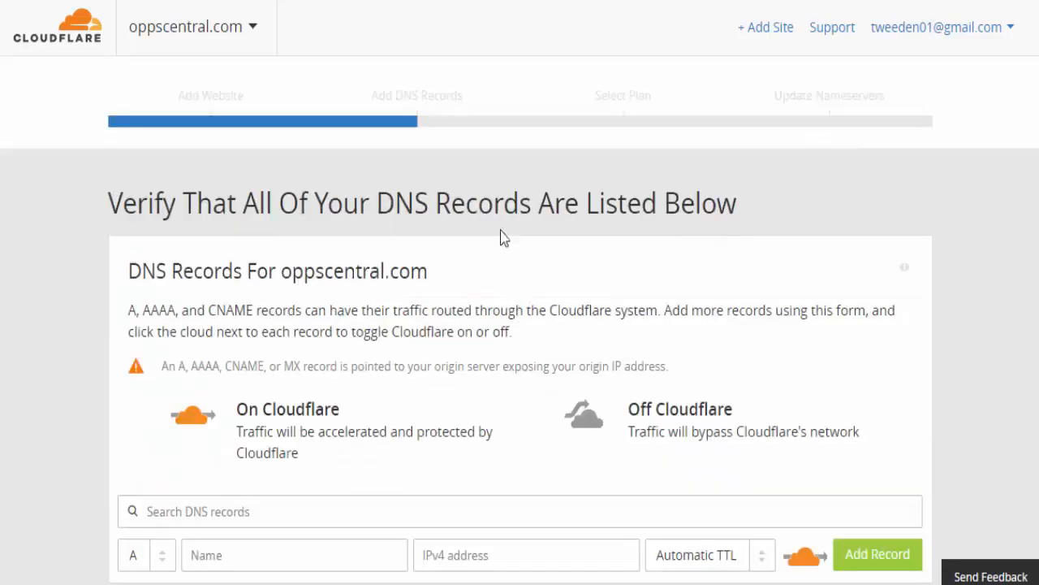
{"action": "scroll", "coordinate": [455, 218], "scroll_direction": "down", "scroll_amount": 12}
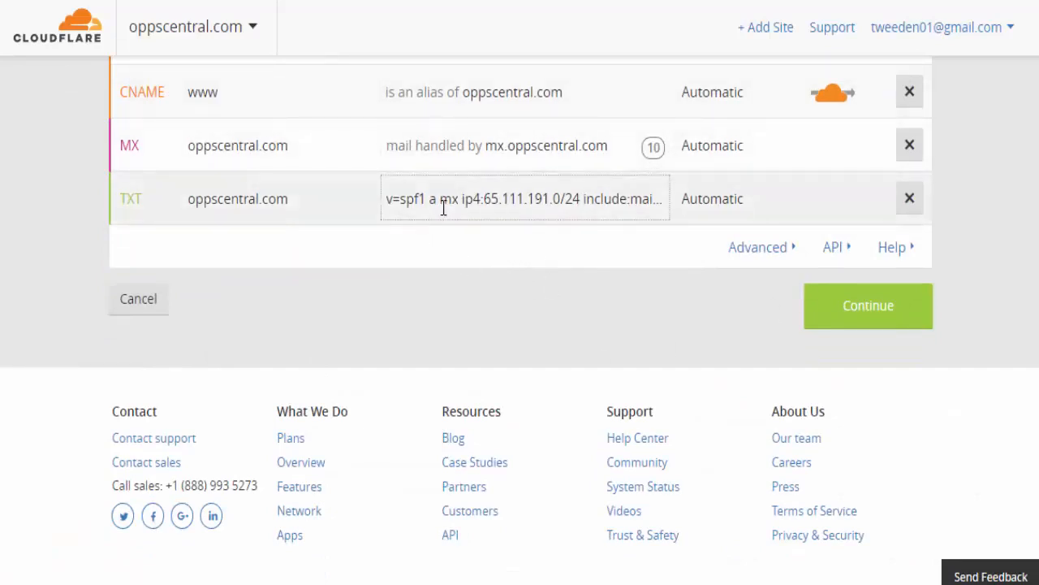
{"action": "left_click", "coordinate": [846, 316]}
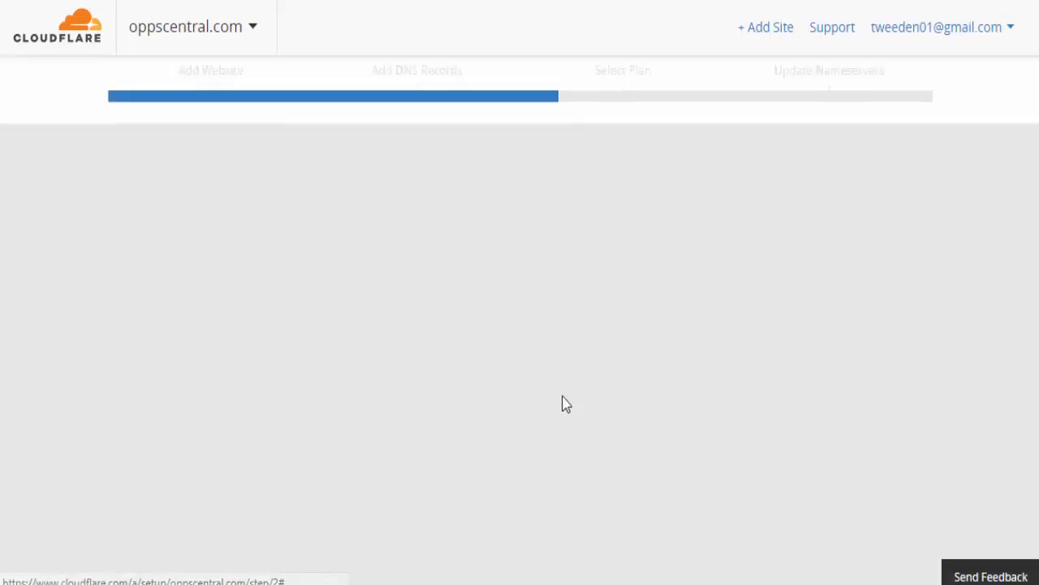
- Choose the Free Website plan and select nameserver ernest.ns.cloudflare.com to copy
{"action": "scroll", "coordinate": [512, 274], "scroll_direction": "down", "scroll_amount": 3}
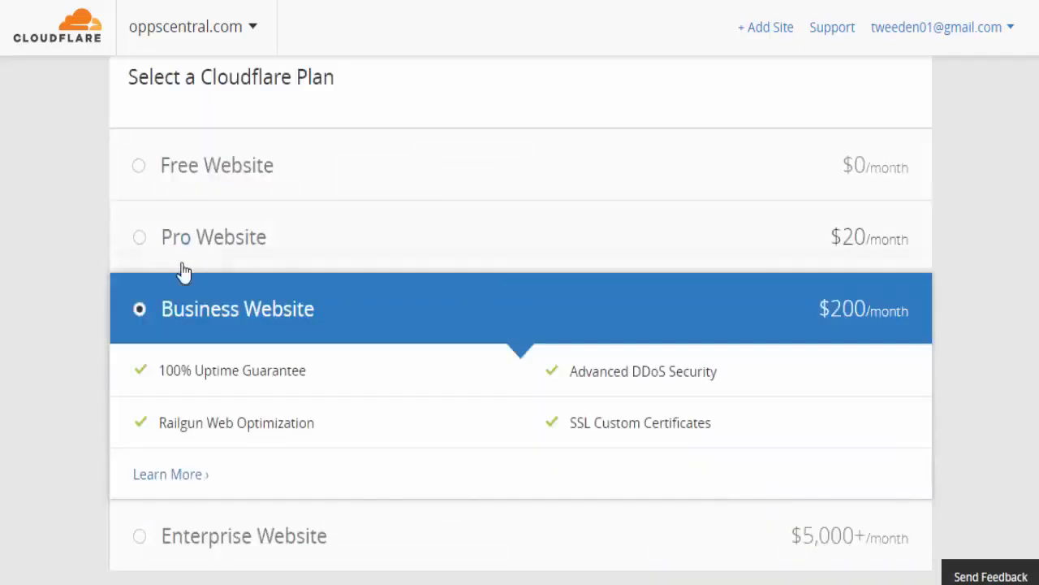
{"action": "left_click", "coordinate": [138, 167]}
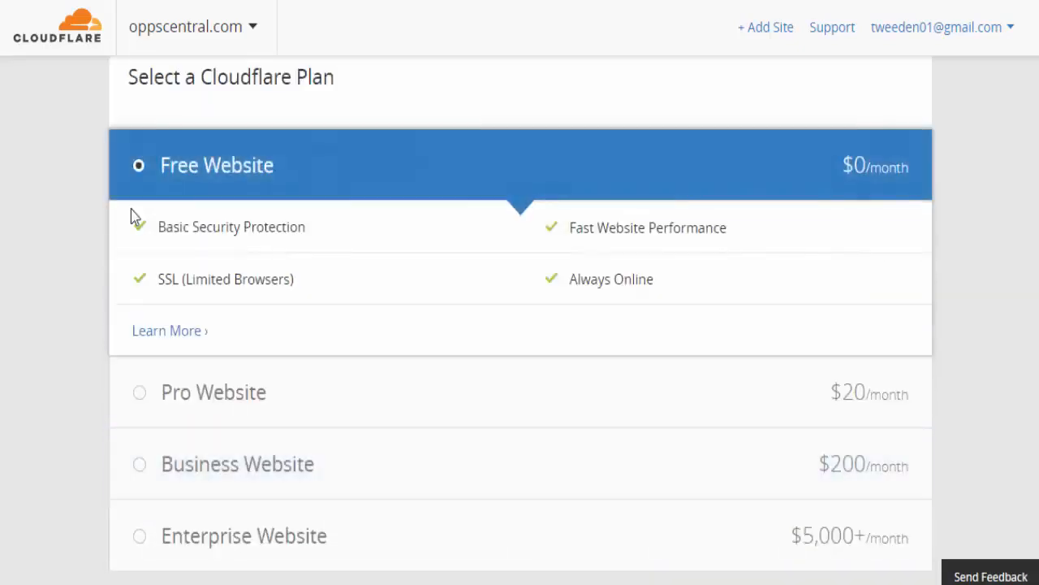
{"action": "scroll", "coordinate": [756, 348], "scroll_direction": "down", "scroll_amount": 5}
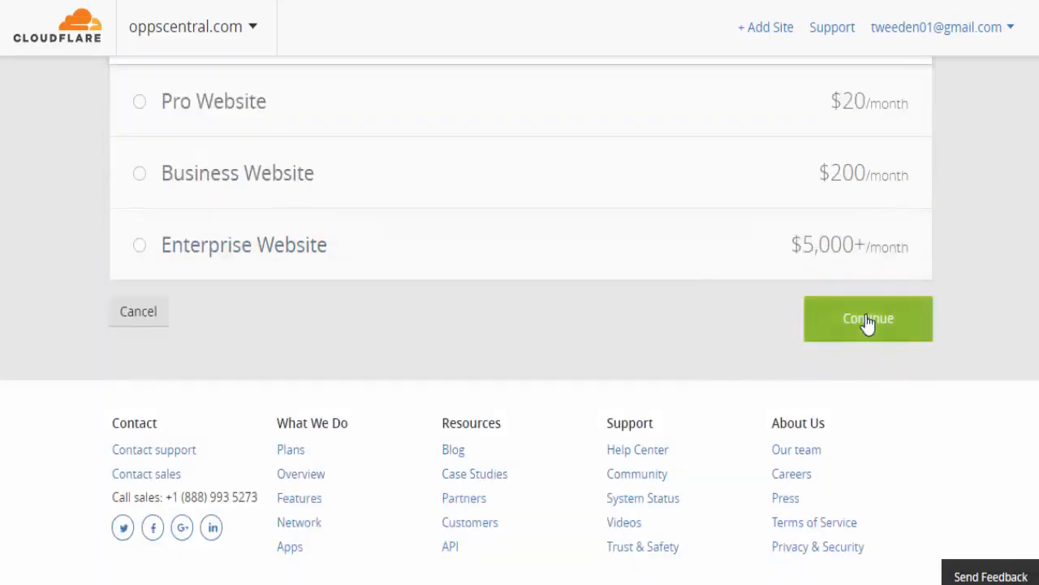
{"action": "left_click", "coordinate": [868, 321]}
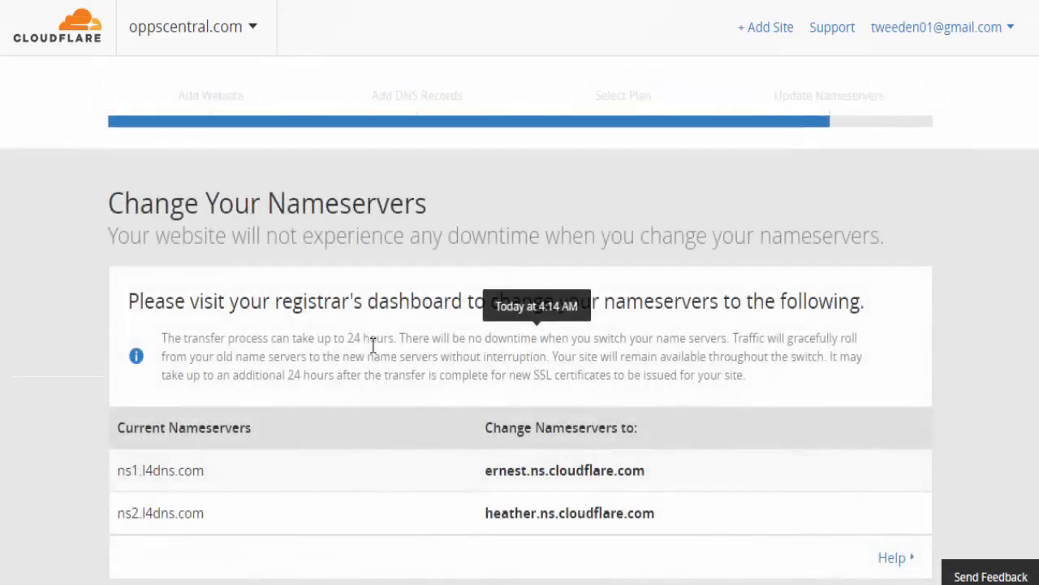
{"action": "scroll", "coordinate": [376, 341], "scroll_direction": "down", "scroll_amount": 3}
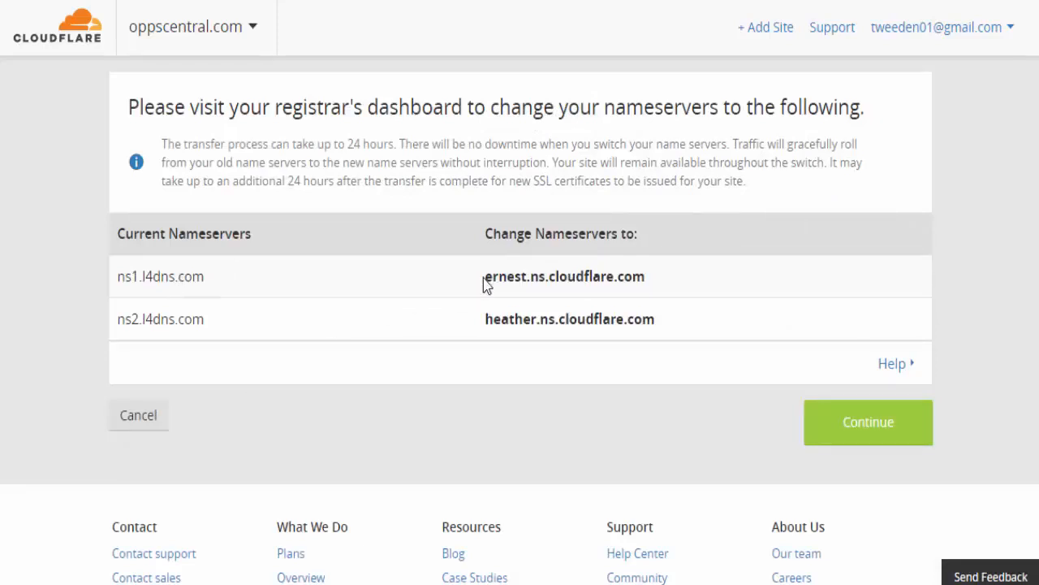
{"action": "left_click_drag", "start_coordinate": [485, 274], "coordinate": [638, 274]}
{"action": "key", "text": "ctrl+c"}
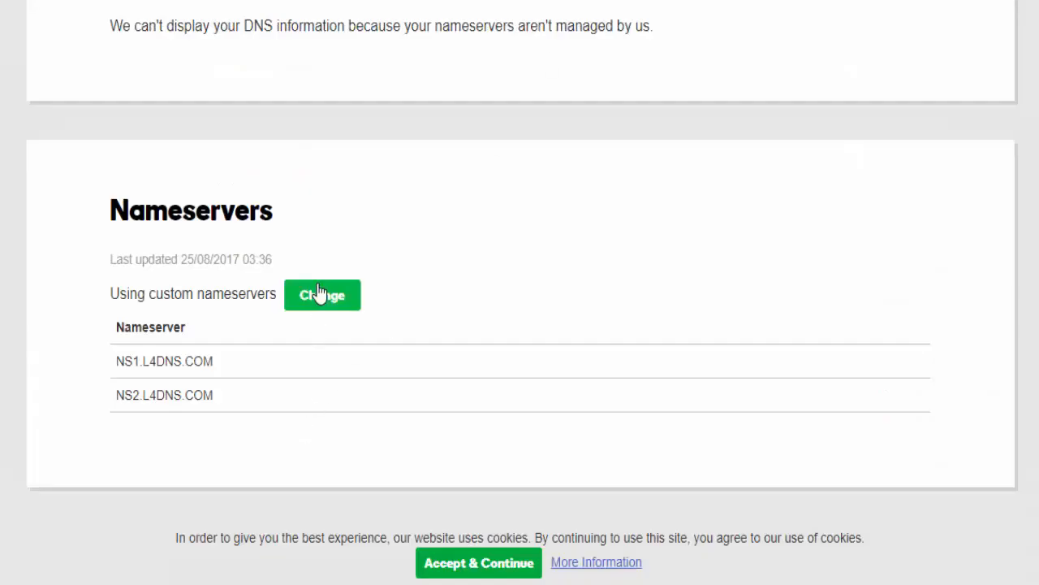
- Replace the registrar's first nameserver with ernest.ns.cloudflare.com
{"action": "left_click", "coordinate": [319, 293]}
{"action": "triple_click", "coordinate": [181, 436]}
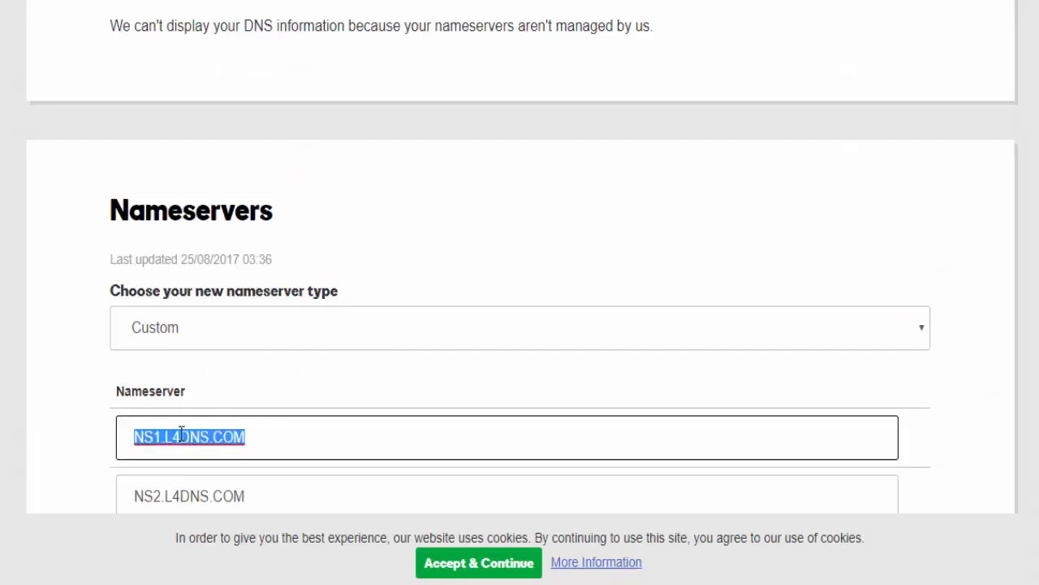
{"action": "key", "text": "ctrl+v"}
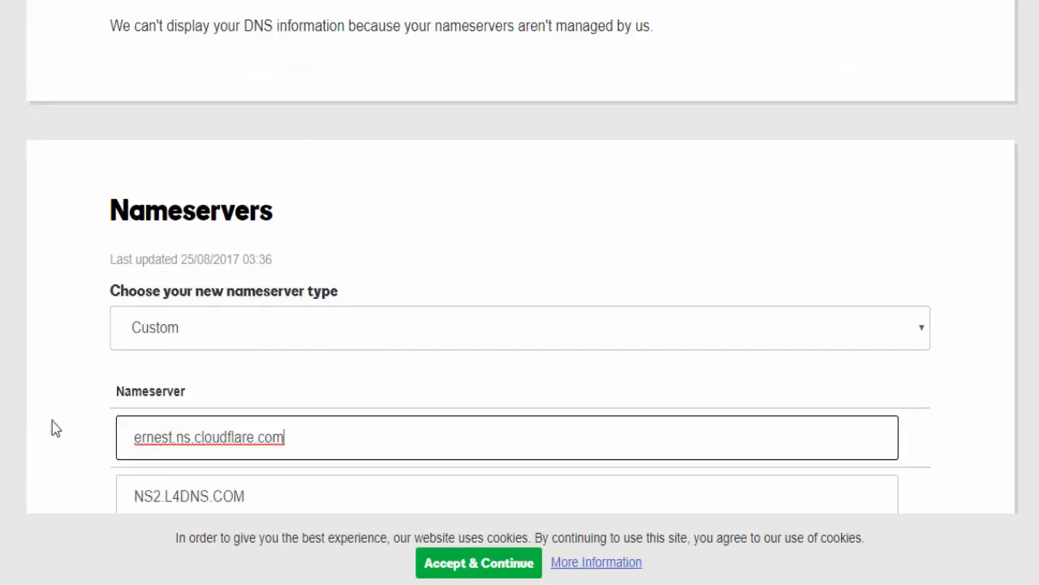
{"action": "scroll", "coordinate": [50, 420], "scroll_direction": "down", "scroll_amount": 1}
- Copy heather.ns.cloudflare.com over NS2.L4DNS.COM and save the new nameservers
{"action": "key", "text": "ctrl+Tab"}
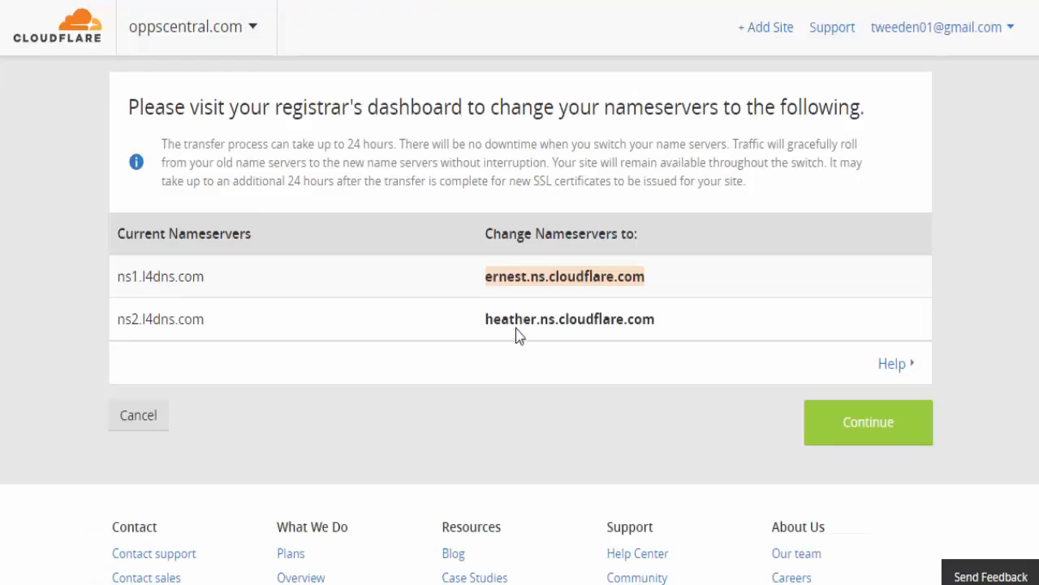
{"action": "left_click_drag", "start_coordinate": [486, 318], "coordinate": [674, 328]}
{"action": "key", "text": "ctrl+c"}
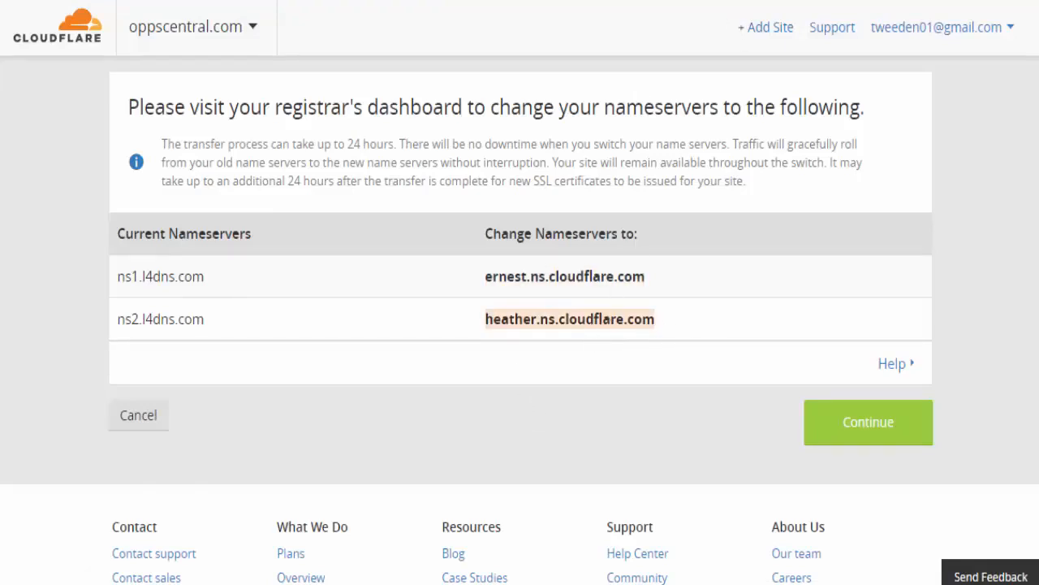
{"action": "key", "text": "ctrl+Tab"}
{"action": "triple_click", "coordinate": [176, 405]}
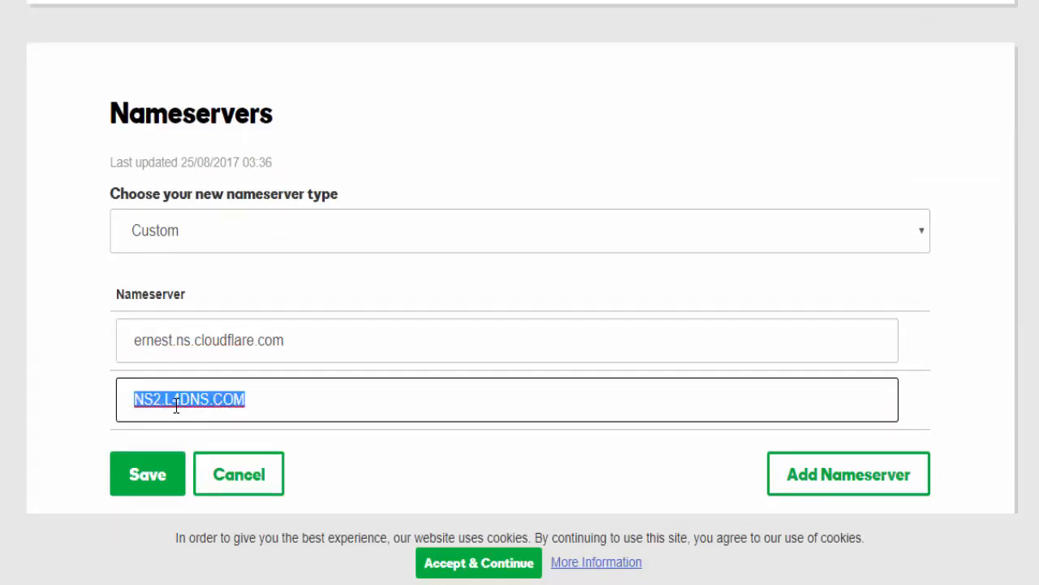
{"action": "key", "text": "ctrl+v"}
{"action": "left_click", "coordinate": [154, 492]}
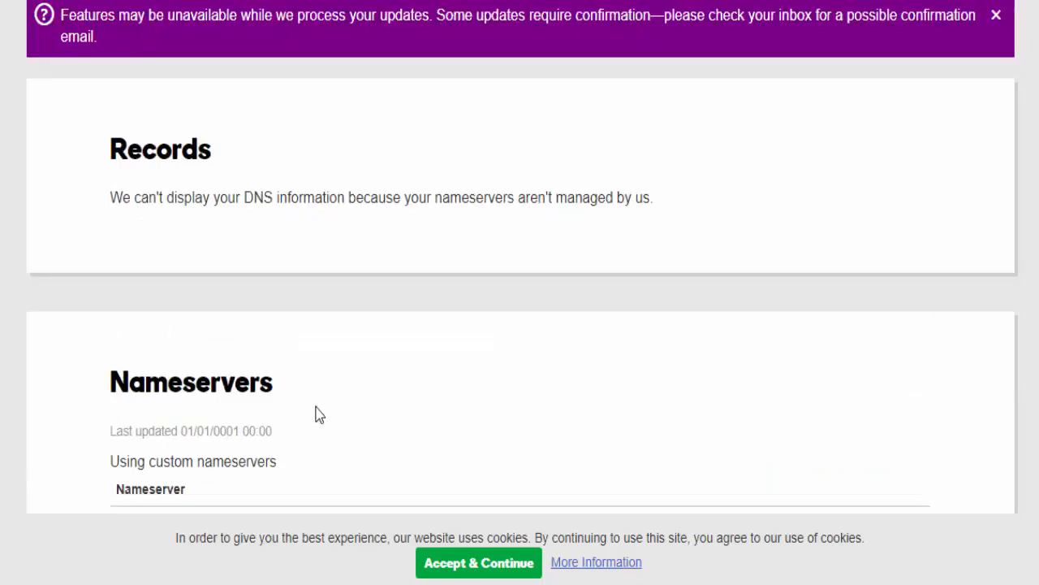
{"action": "scroll", "coordinate": [506, 429], "scroll_direction": "down", "scroll_amount": 7}
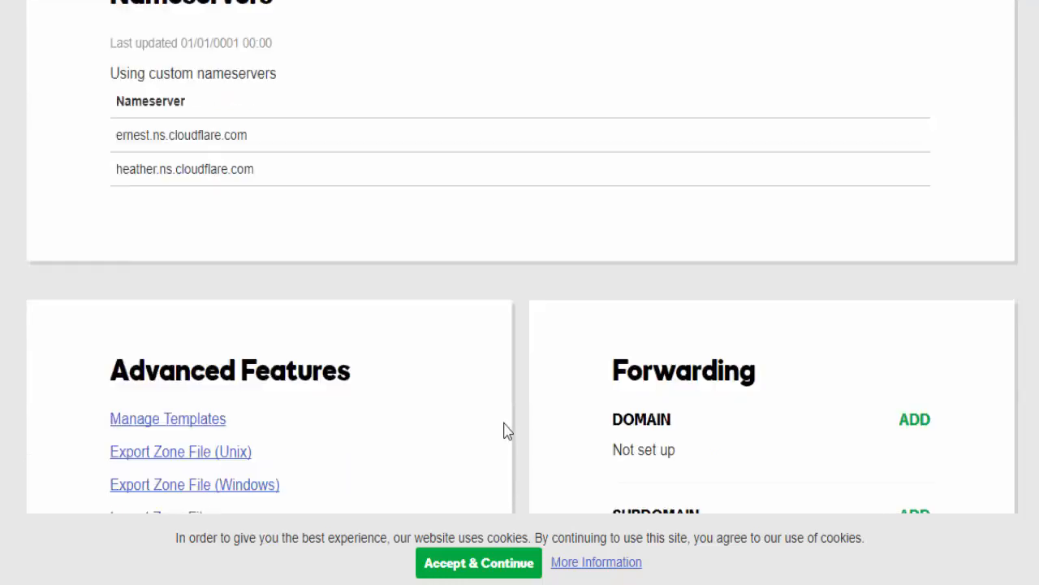
{"action": "scroll", "coordinate": [756, 434], "scroll_direction": "up", "scroll_amount": 10}
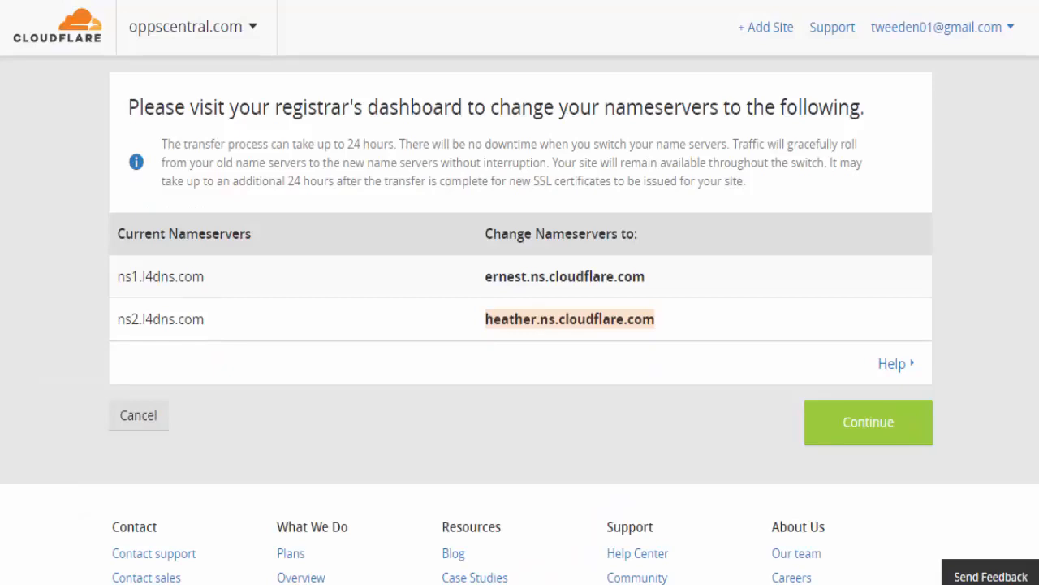
- Finish the Cloudflare setup for oppscentral.com and request a nameserver recheck
{"action": "scroll", "coordinate": [382, 271], "scroll_direction": "up", "scroll_amount": 3}
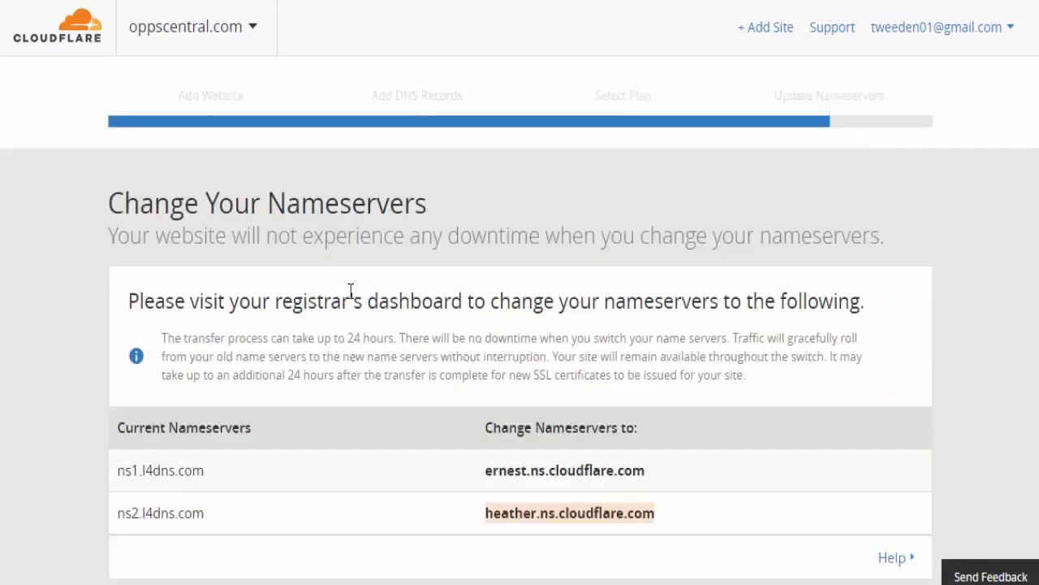
{"action": "scroll", "coordinate": [842, 453], "scroll_direction": "down", "scroll_amount": 4}
{"action": "left_click", "coordinate": [872, 339]}
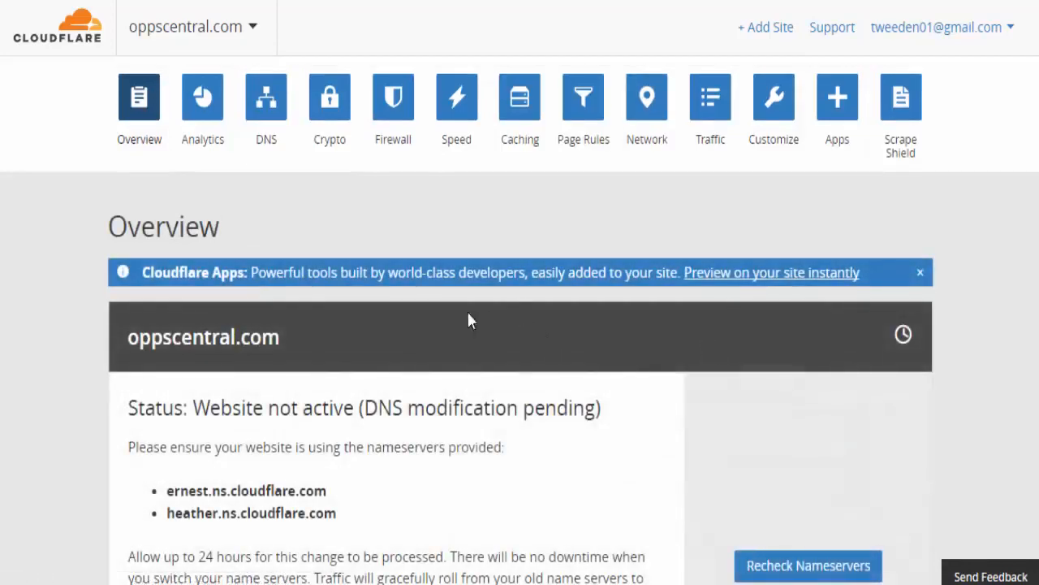
{"action": "scroll", "coordinate": [438, 327], "scroll_direction": "down", "scroll_amount": 6}
{"action": "scroll", "coordinate": [435, 329], "scroll_direction": "up", "scroll_amount": 4}
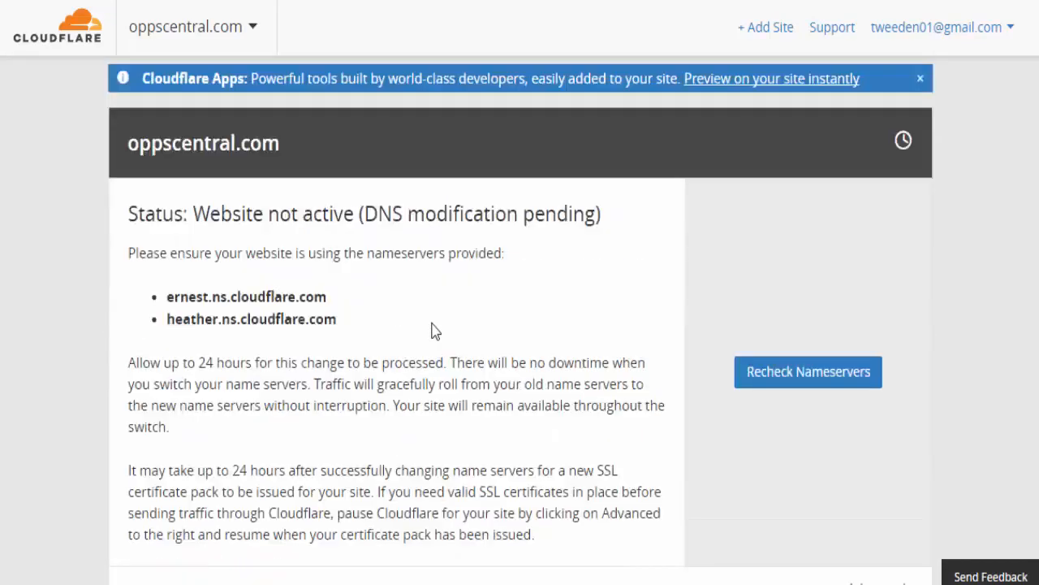
{"action": "scroll", "coordinate": [434, 329], "scroll_direction": "up", "scroll_amount": 1}
{"action": "scroll", "coordinate": [431, 317], "scroll_direction": "down", "scroll_amount": 2}
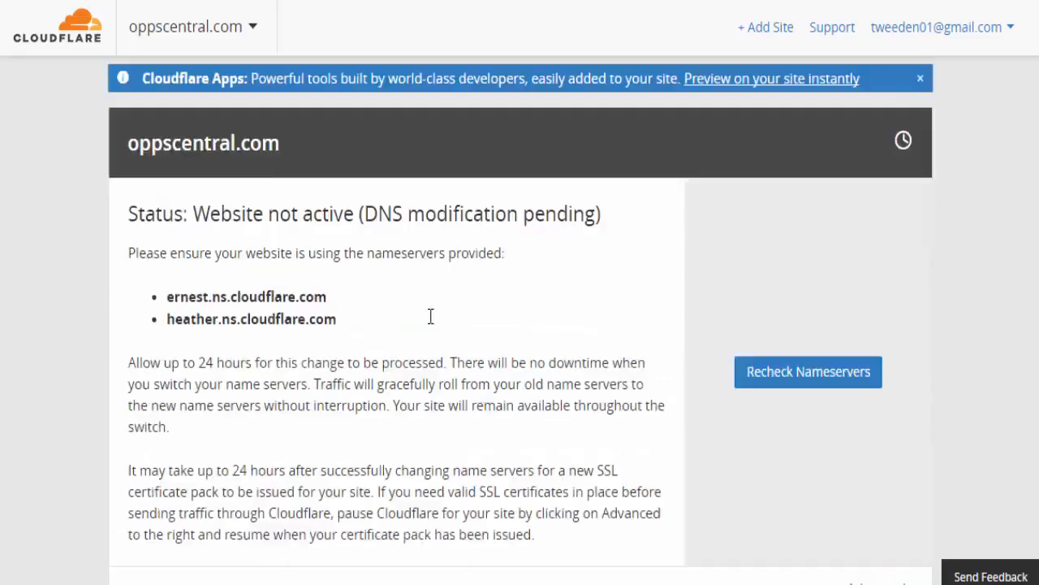
{"action": "left_click", "coordinate": [770, 284]}
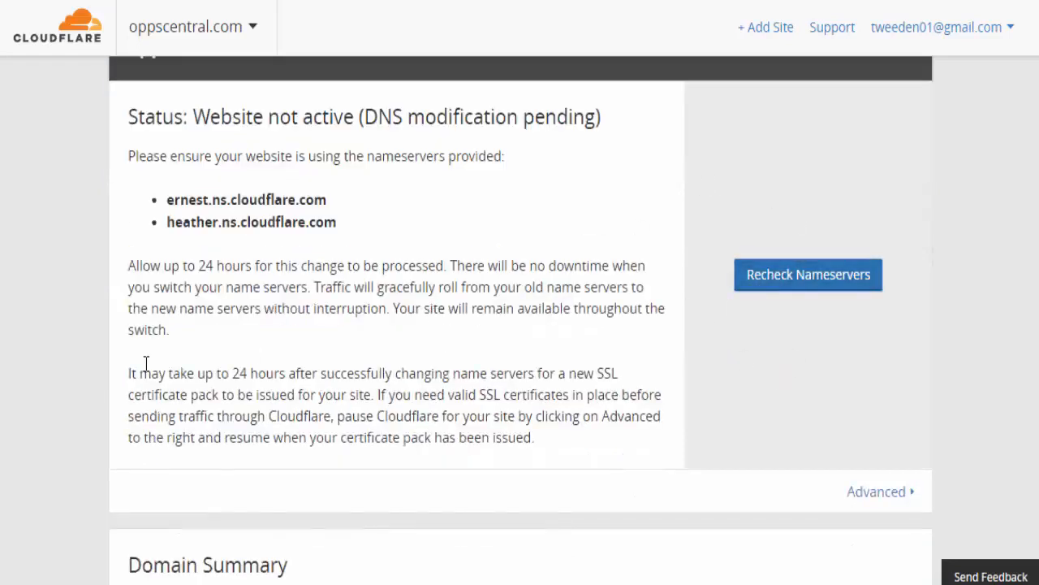
- Open the DNS records page for oppscentral.com and look through its records
{"action": "scroll", "coordinate": [116, 353], "scroll_direction": "up", "scroll_amount": 3}
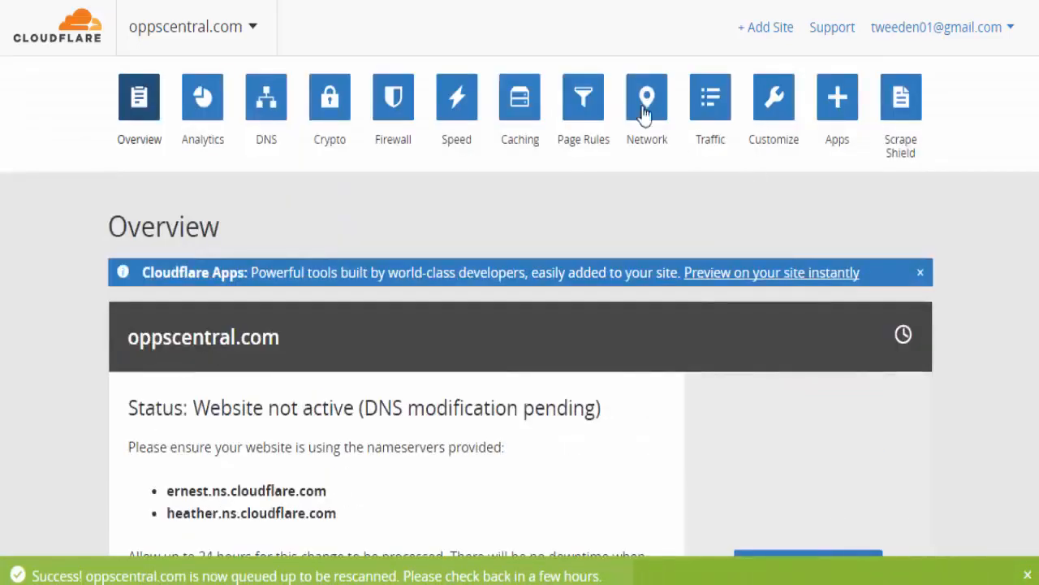
{"action": "left_click", "coordinate": [268, 101]}
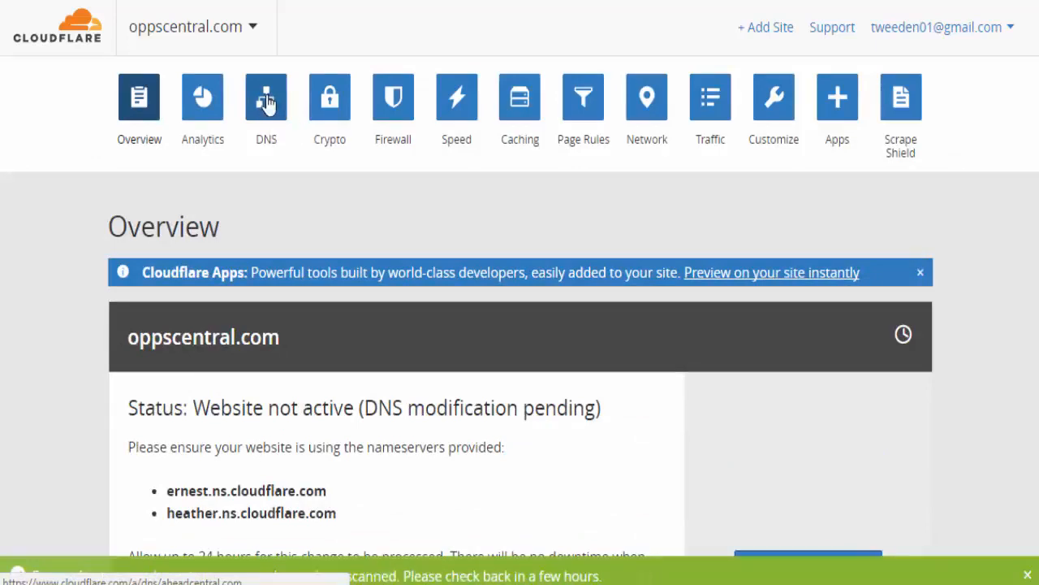
{"action": "scroll", "coordinate": [435, 316], "scroll_direction": "down", "scroll_amount": 2}
{"action": "scroll", "coordinate": [435, 317], "scroll_direction": "down", "scroll_amount": 2}
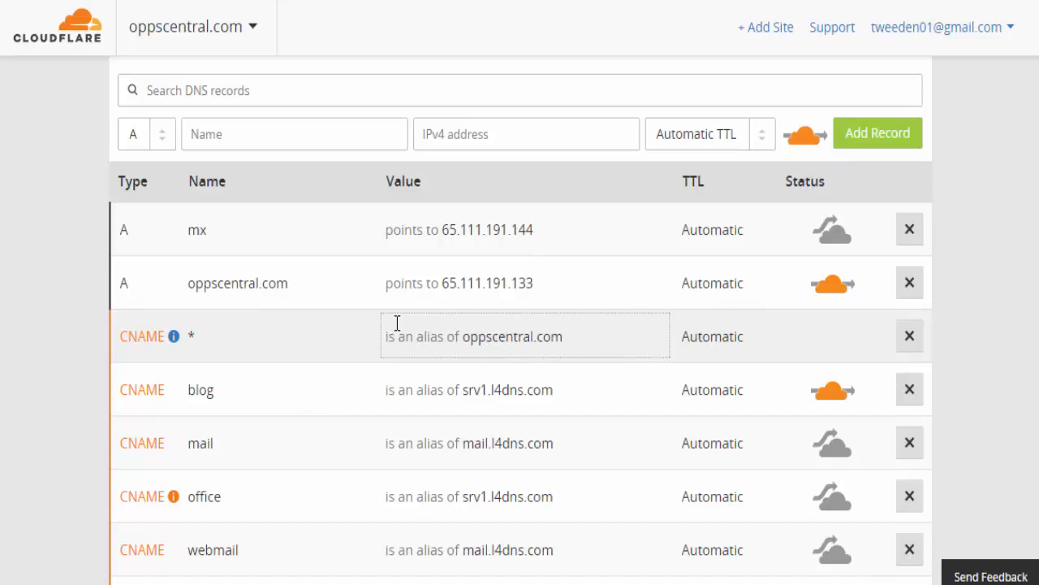
{"action": "scroll", "coordinate": [396, 323], "scroll_direction": "down", "scroll_amount": 3}
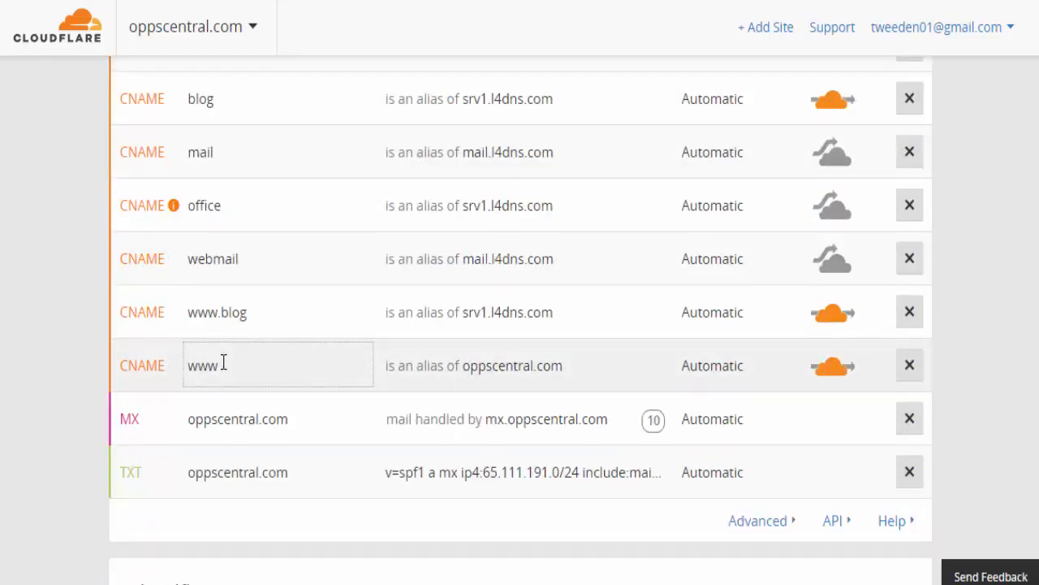
{"action": "scroll", "coordinate": [223, 362], "scroll_direction": "up", "scroll_amount": 4}
{"action": "scroll", "coordinate": [223, 360], "scroll_direction": "up", "scroll_amount": 3}
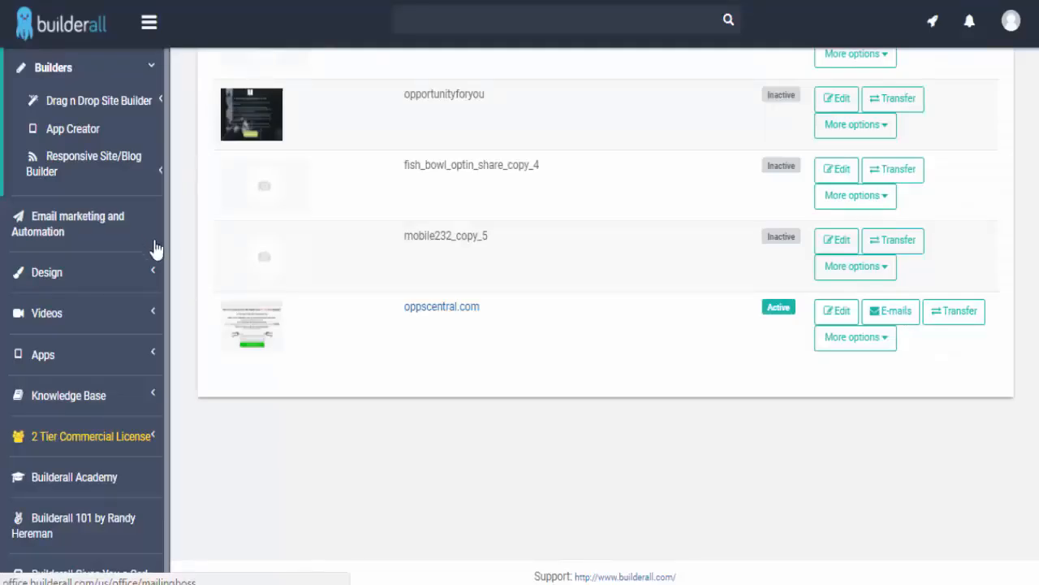
{"action": "scroll", "coordinate": [361, 298], "scroll_direction": "up", "scroll_amount": 3}
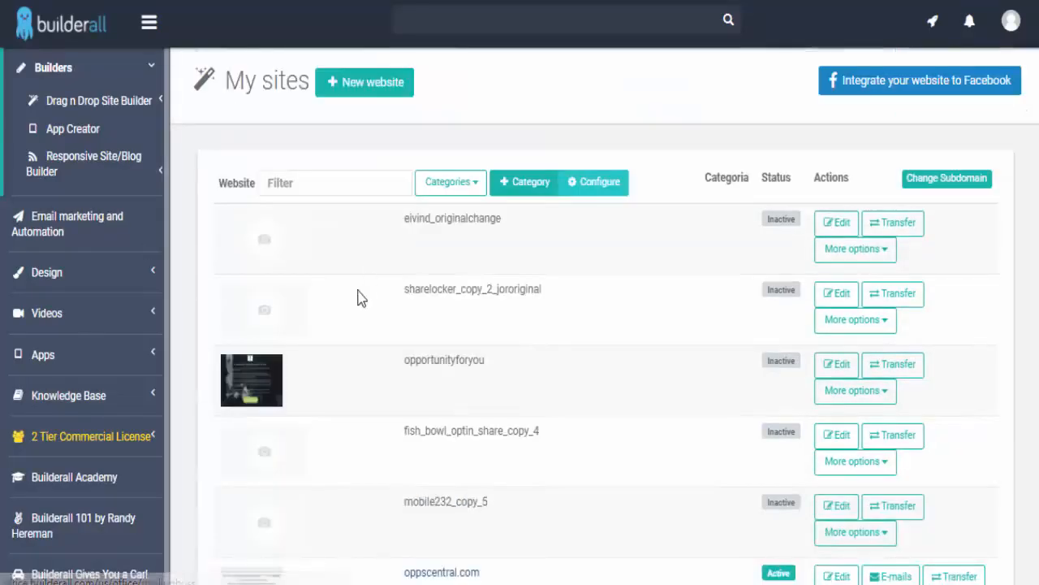
- Open MailingBoss for oppscentral.com and go to its Subscriber's List page
{"action": "left_click", "coordinate": [58, 220]}
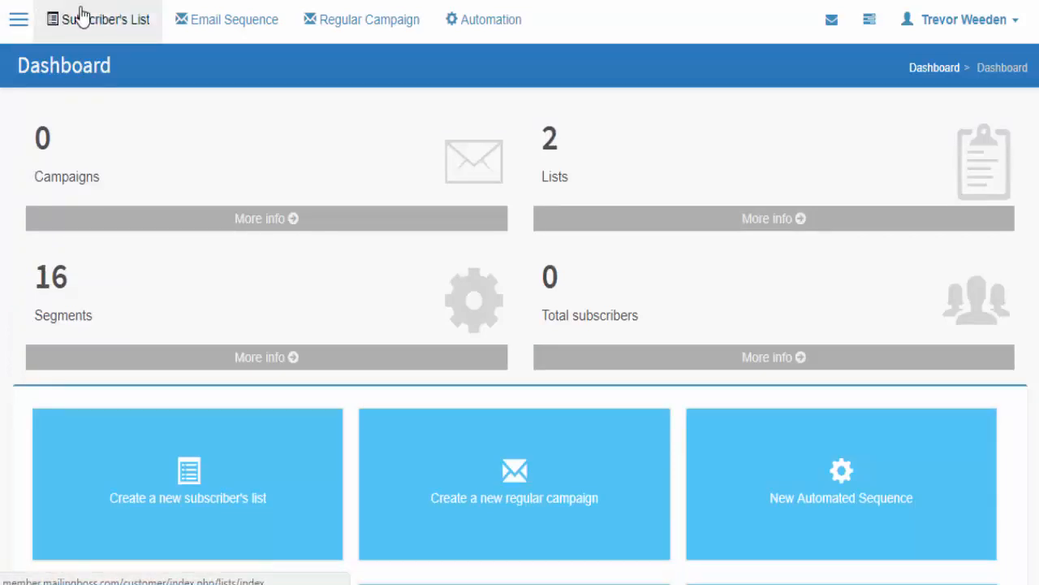
{"action": "left_click", "coordinate": [78, 17]}
{"action": "scroll", "coordinate": [170, 162], "scroll_direction": "down", "scroll_amount": 1}
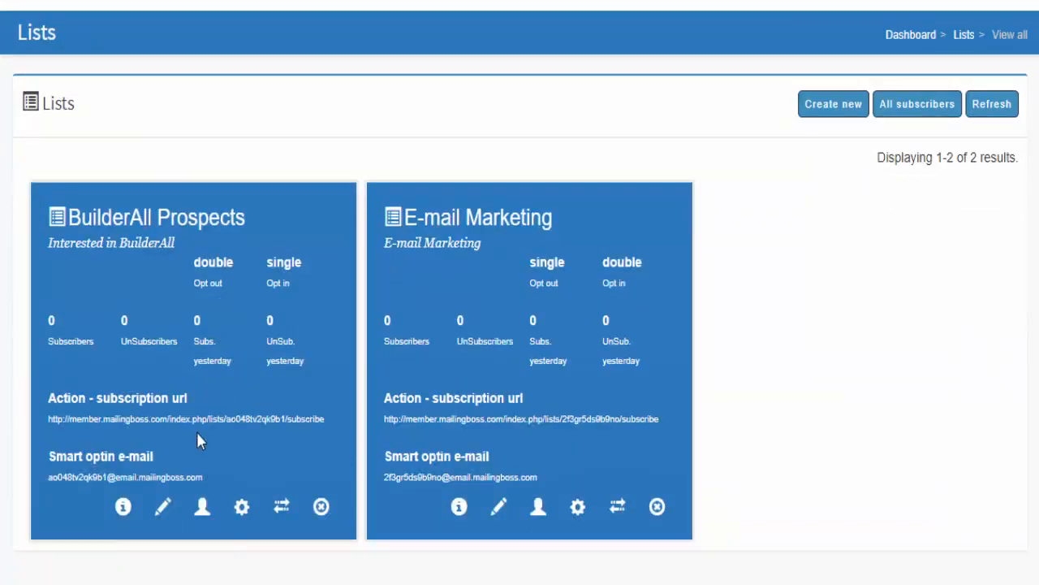
{"action": "scroll", "coordinate": [198, 441], "scroll_direction": "up", "scroll_amount": 1}
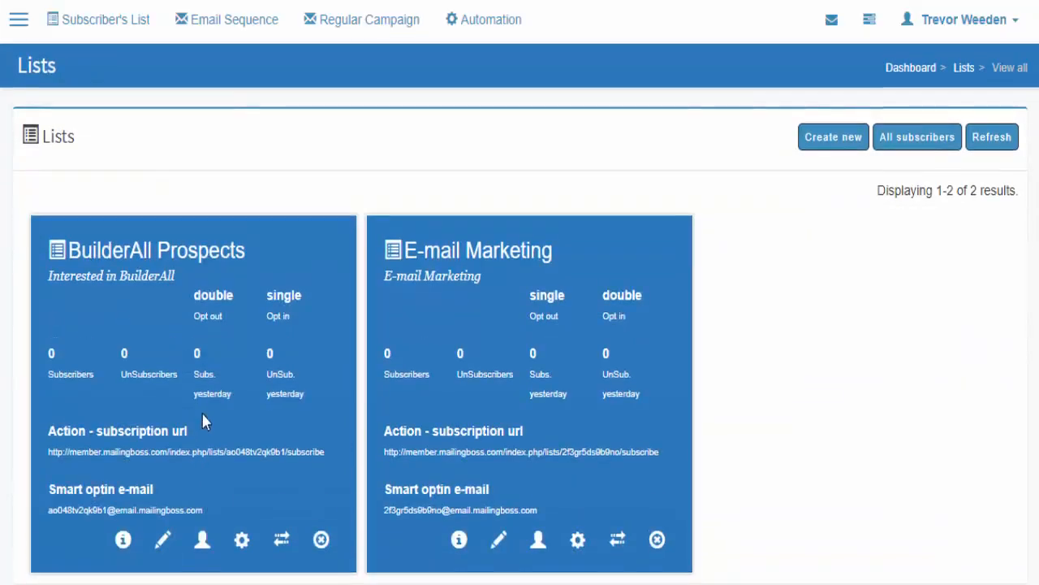
- Start a new subscriber list named 'Test List For Trev'
{"action": "left_click", "coordinate": [845, 140]}
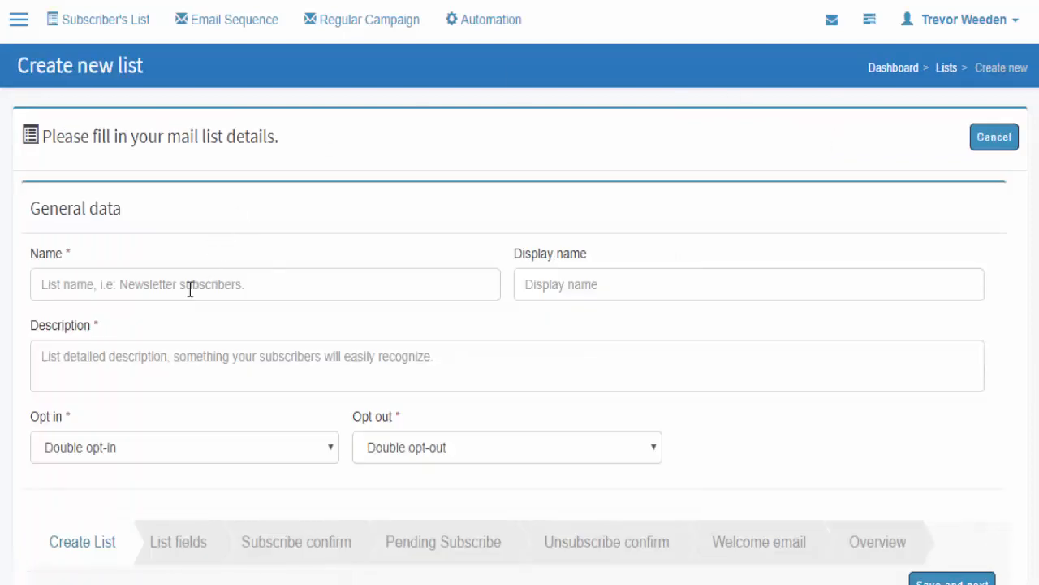
{"action": "left_click", "coordinate": [155, 280]}
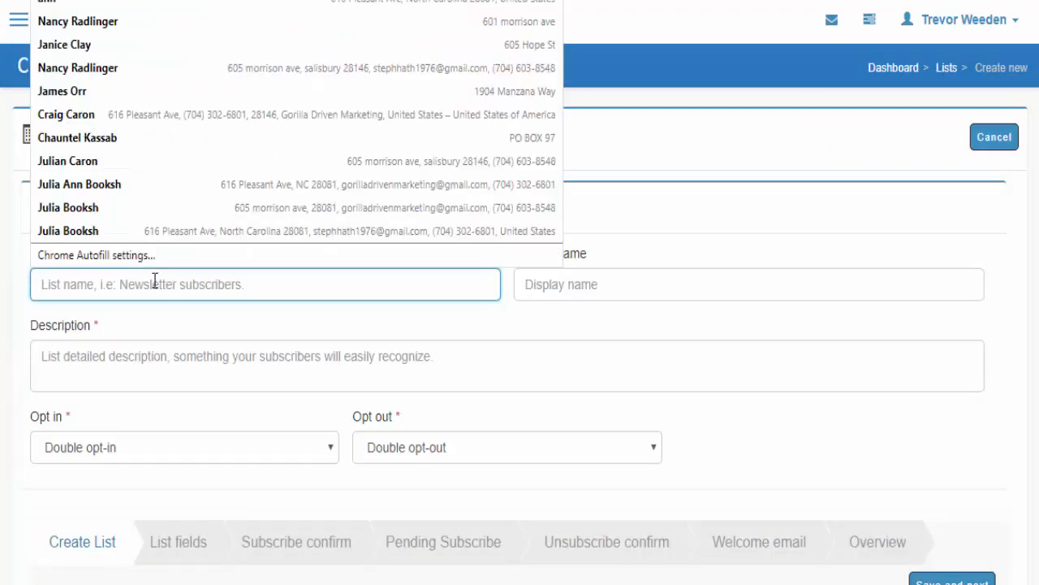
{"action": "type", "text": "TRe"}
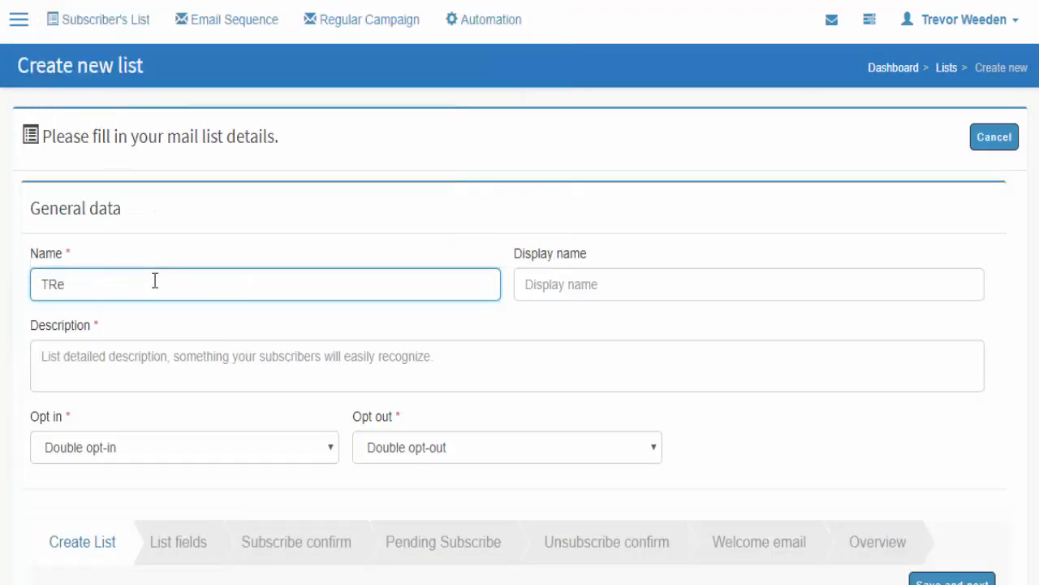
{"action": "key", "text": "BackSpace"}
{"action": "key", "text": "BackSpace"}
{"action": "key", "text": "BackSpace"}
{"action": "type", "text": "Test "}
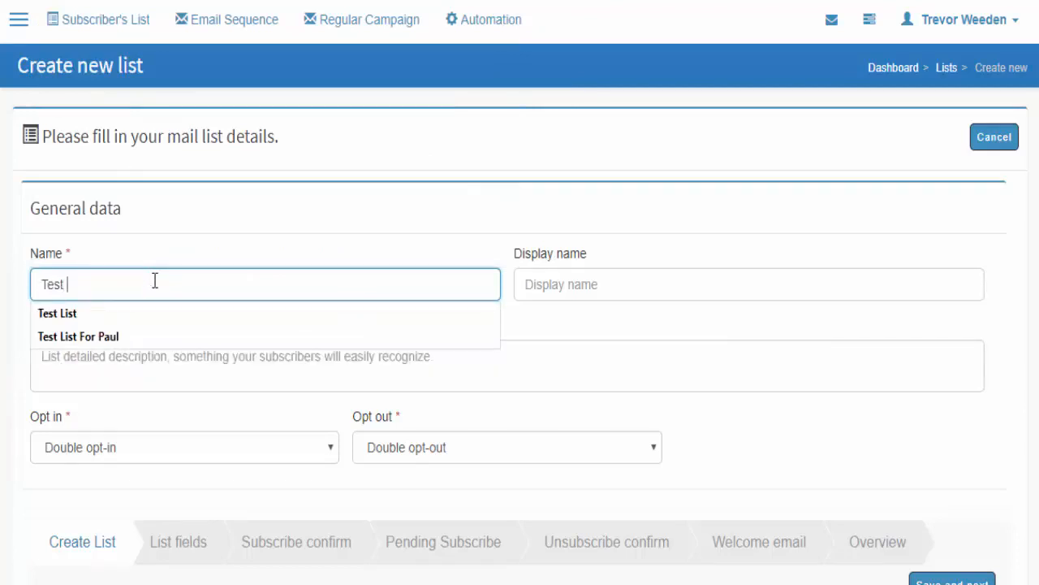
{"action": "type", "text": "List For"}
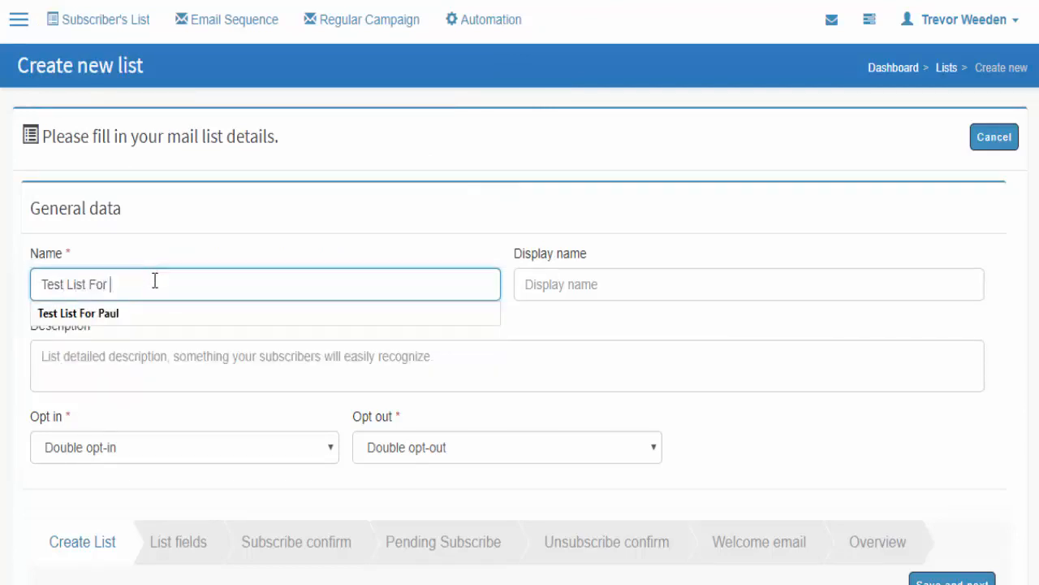
{"action": "type", "text": " Trevor"}
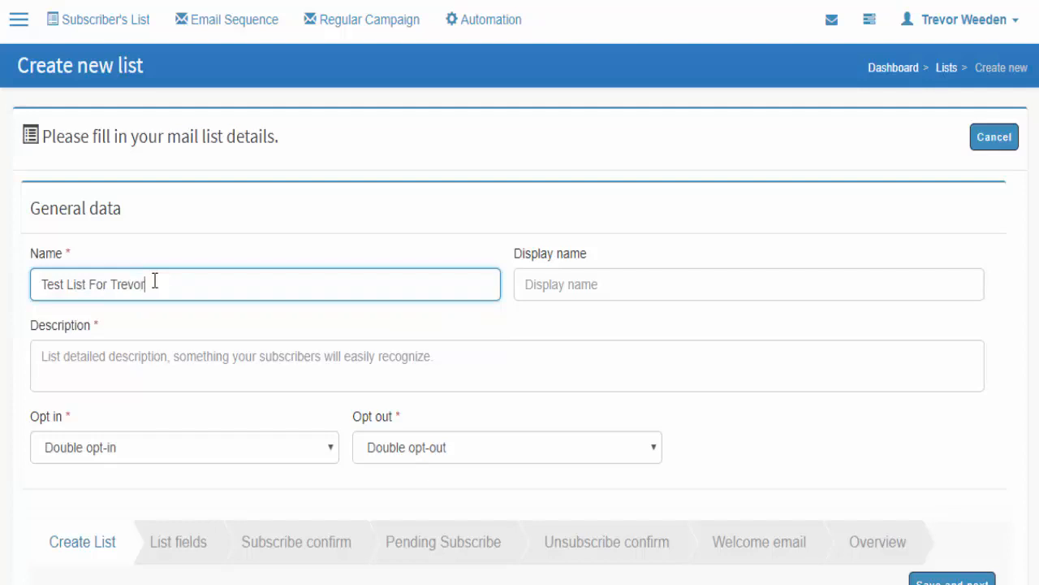
{"action": "key", "text": "Tab"}
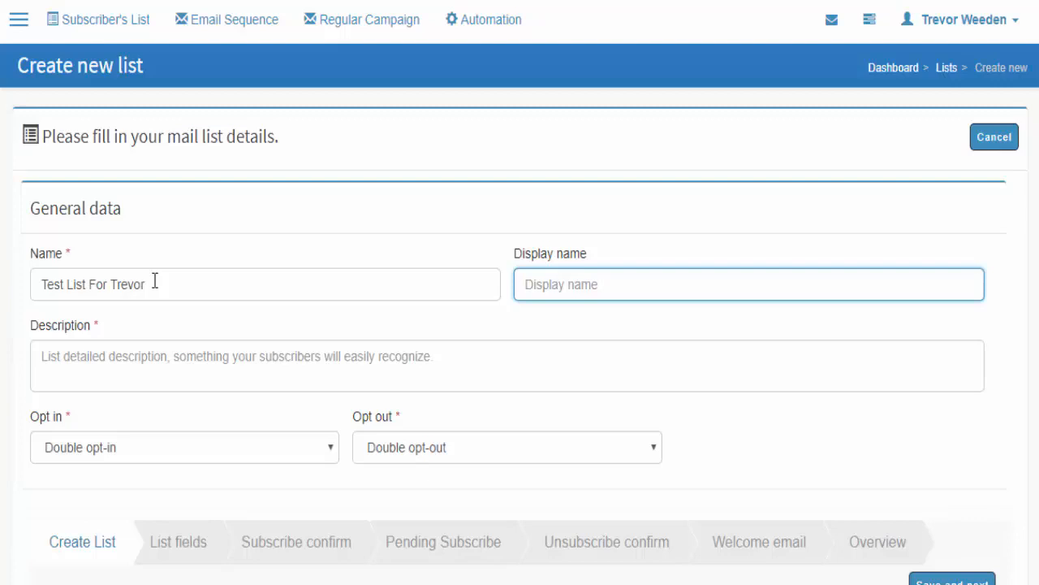
- Copy the list name into the list description field
{"action": "triple_click", "coordinate": [108, 286]}
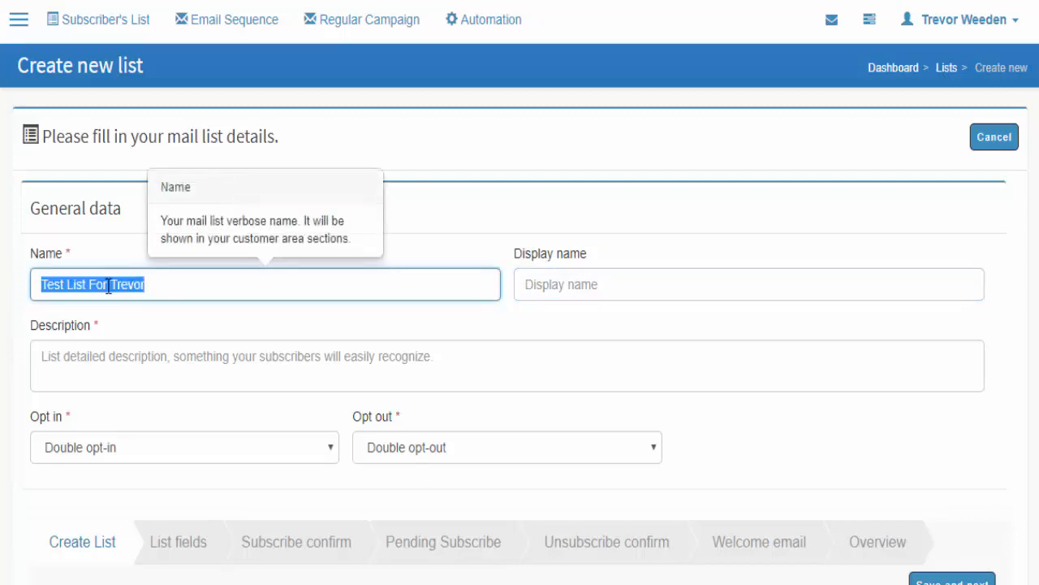
{"action": "key", "text": "ctrl+c"}
{"action": "left_click", "coordinate": [125, 360]}
{"action": "key", "text": "ctrl+v"}
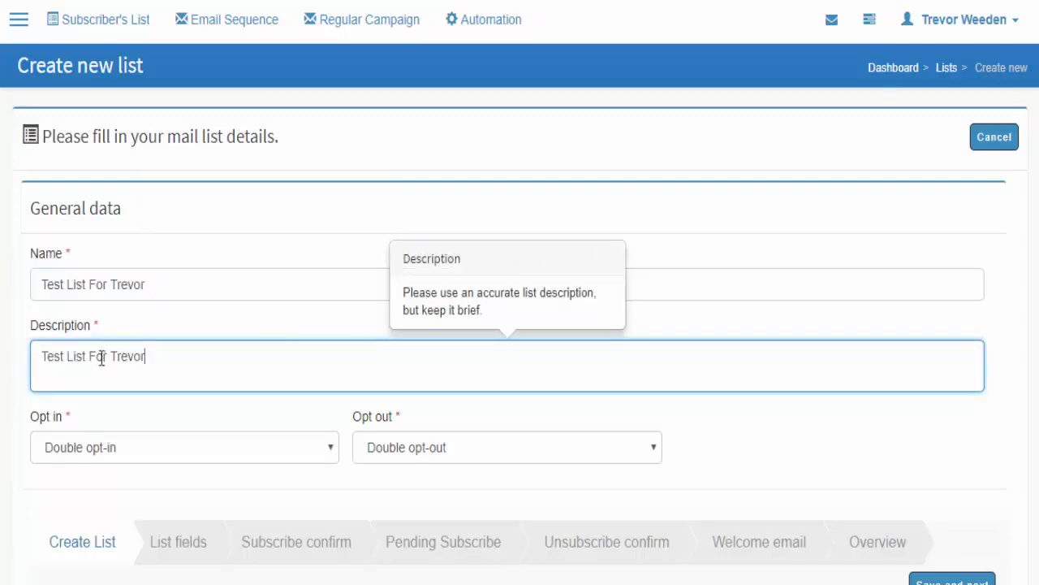
{"action": "left_click", "coordinate": [766, 195]}
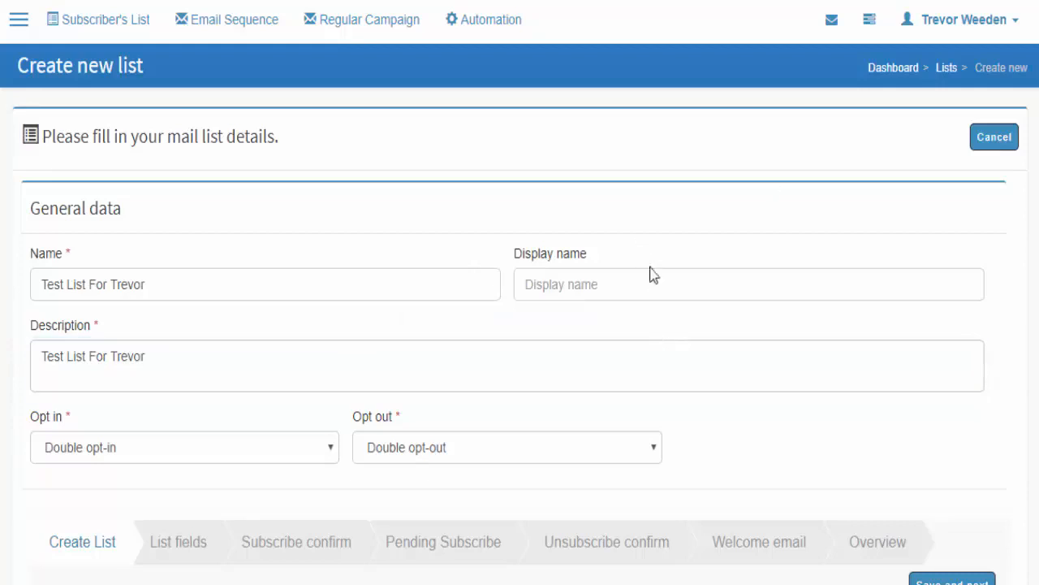
- Choose Single opt-in and Single opt-out, then save the list details
{"action": "scroll", "coordinate": [790, 358], "scroll_direction": "down", "scroll_amount": 1}
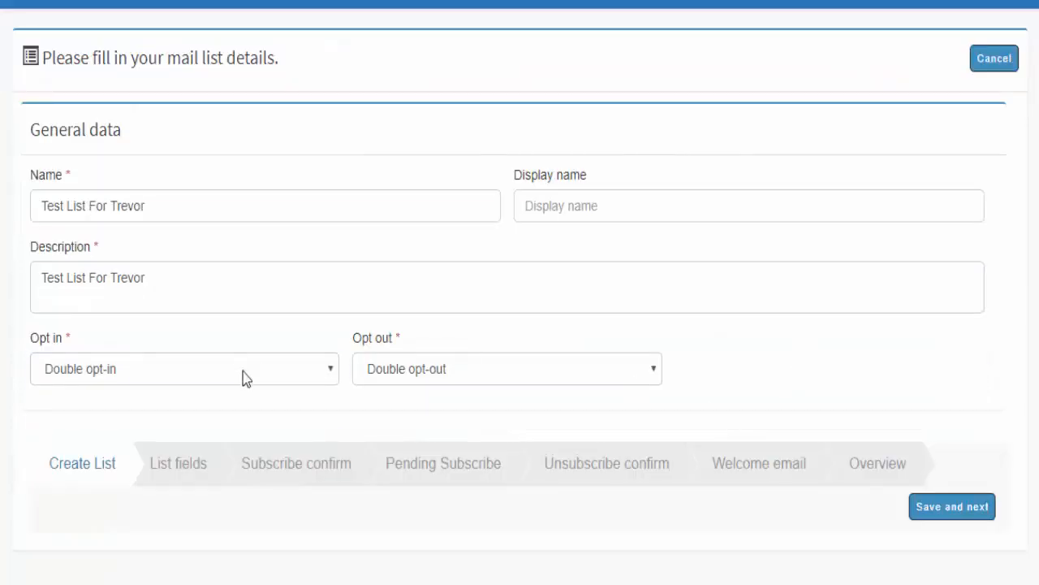
{"action": "left_click", "coordinate": [244, 371]}
{"action": "left_click", "coordinate": [105, 410]}
{"action": "left_click", "coordinate": [424, 416]}
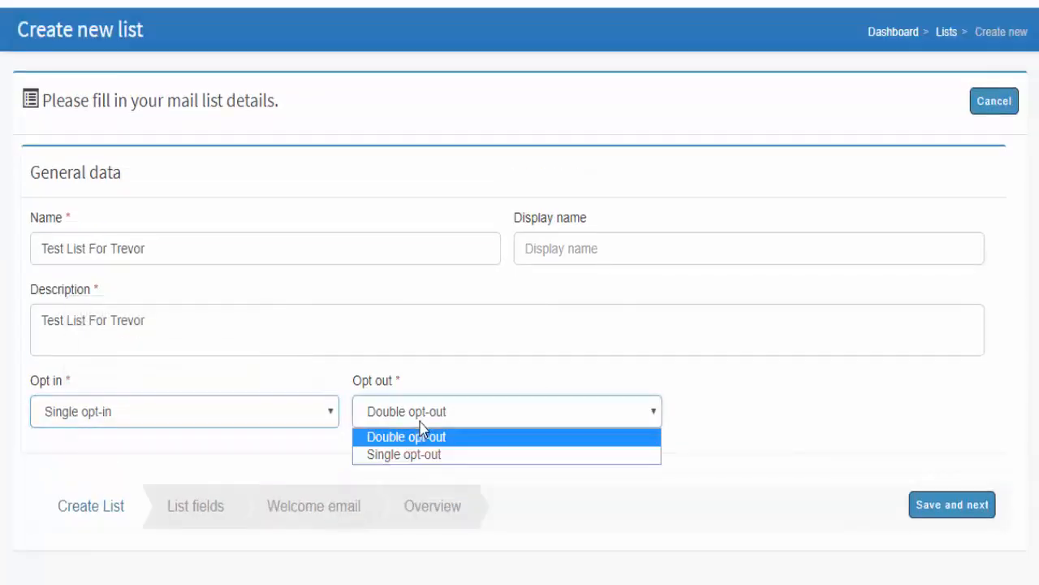
{"action": "left_click", "coordinate": [405, 455]}
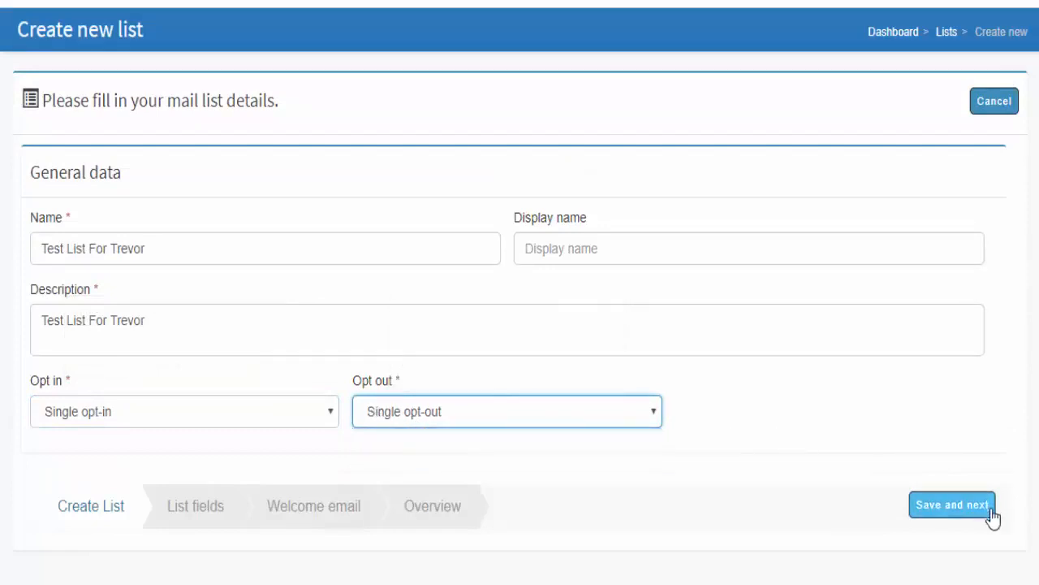
{"action": "left_click", "coordinate": [954, 511]}
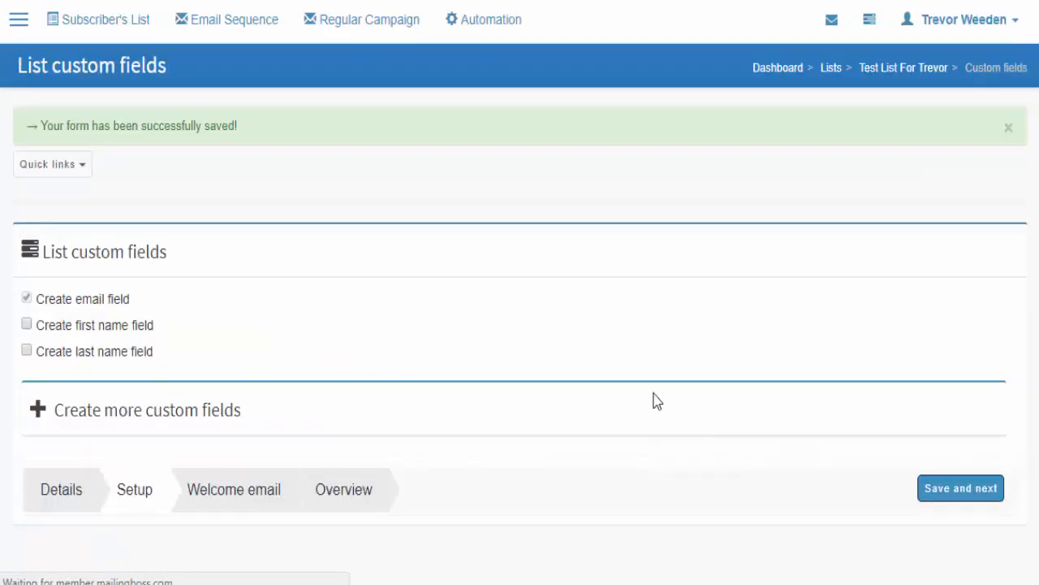
- Save the custom fields and move on to the welcome email editor
{"action": "scroll", "coordinate": [601, 379], "scroll_direction": "down", "scroll_amount": 1}
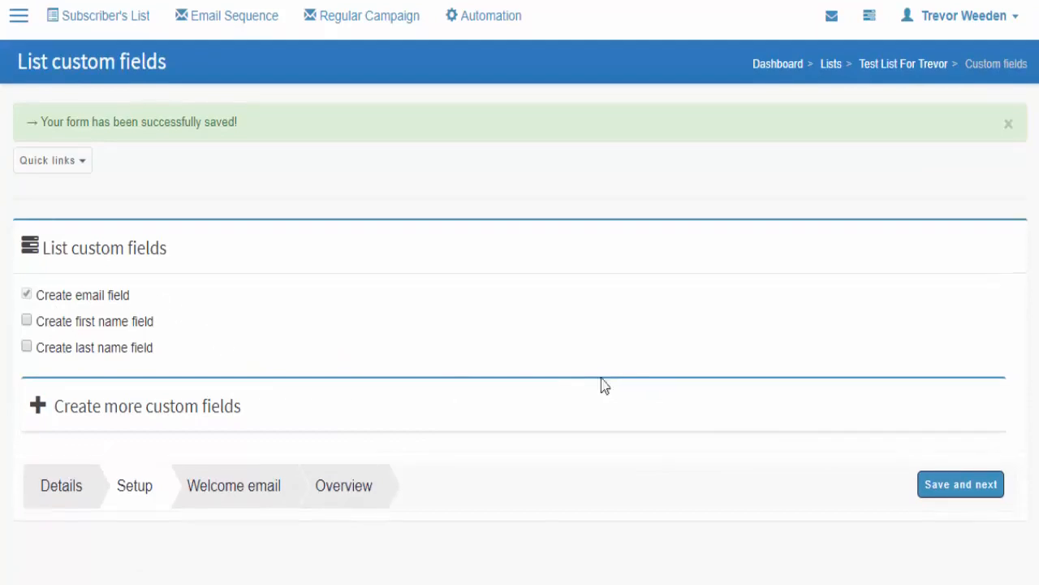
{"action": "left_click", "coordinate": [989, 490]}
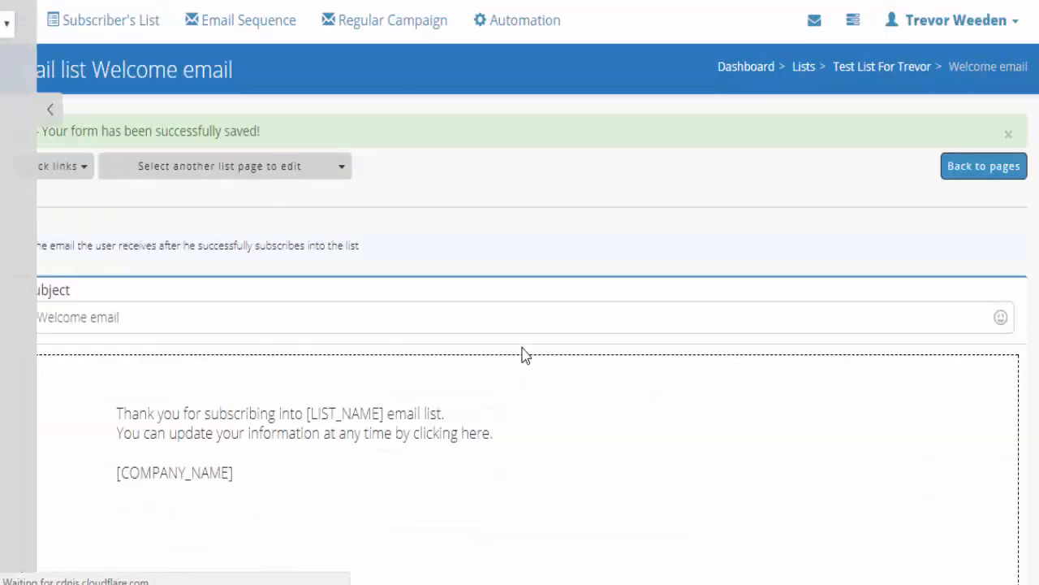
{"action": "left_click", "coordinate": [238, 108]}
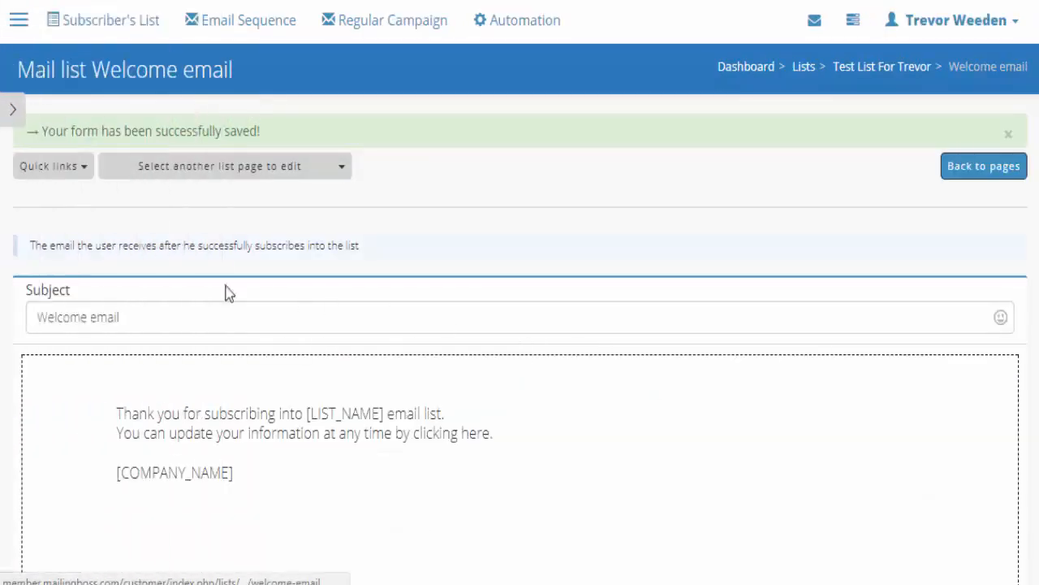
- Remove the link address from the word 'here' and save the welcome email
{"action": "mouse_move", "coordinate": [476, 434]}
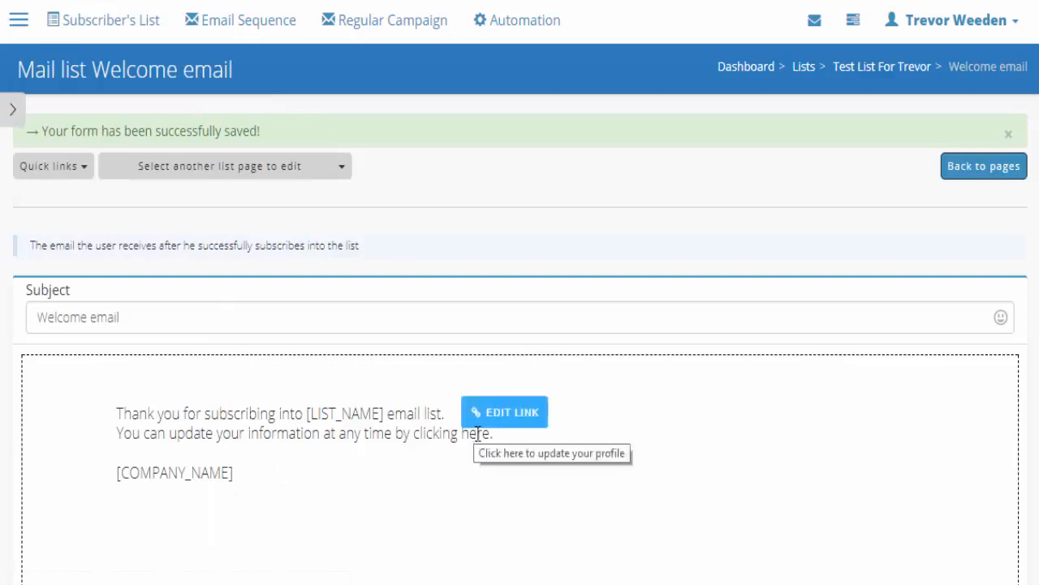
{"action": "left_click", "coordinate": [499, 418]}
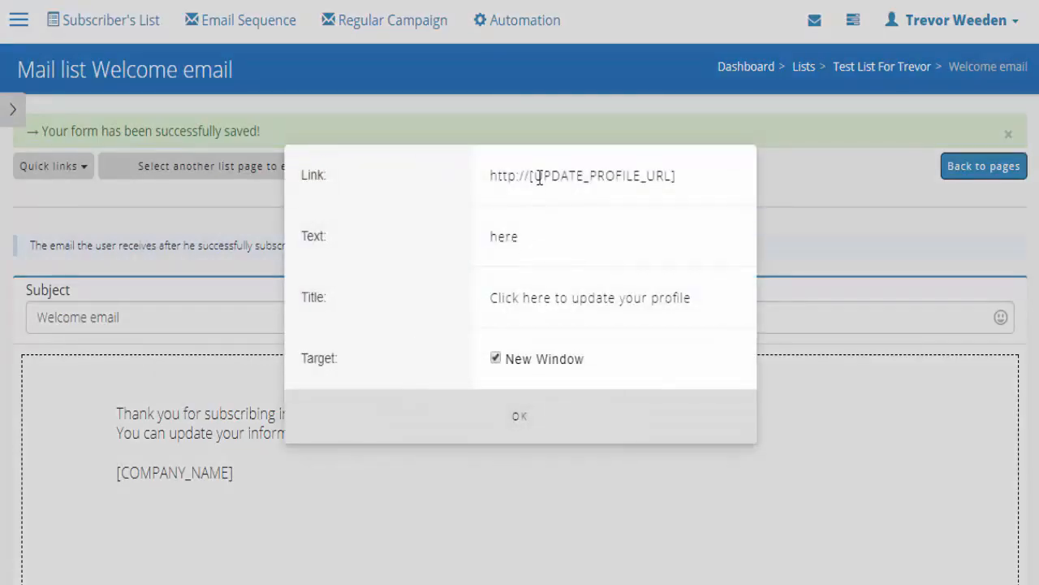
{"action": "triple_click", "coordinate": [540, 177]}
{"action": "key", "text": "BackSpace"}
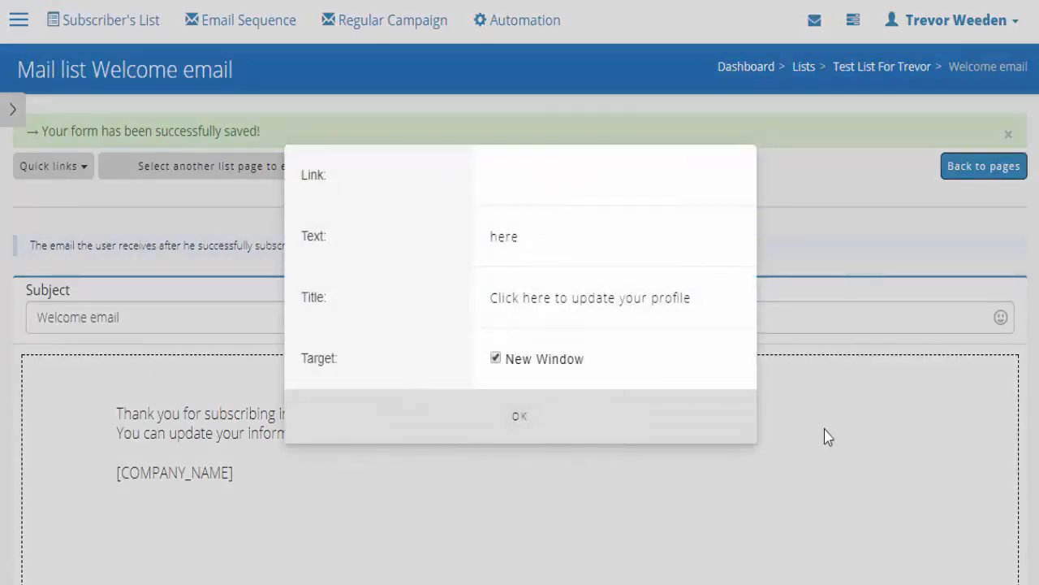
{"action": "left_click", "coordinate": [526, 417]}
{"action": "scroll", "coordinate": [528, 420], "scroll_direction": "down", "scroll_amount": 4}
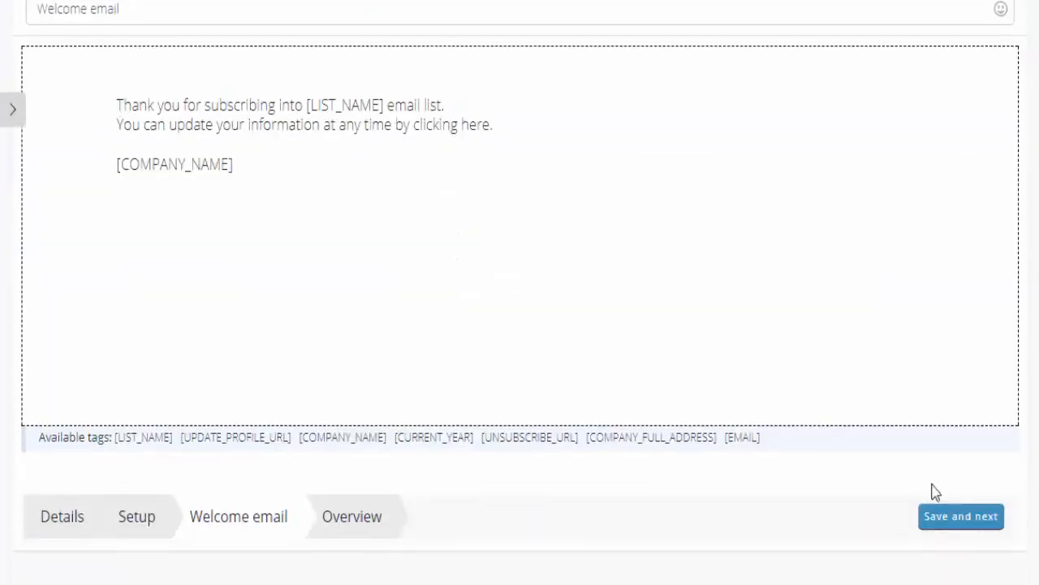
{"action": "left_click", "coordinate": [941, 520]}
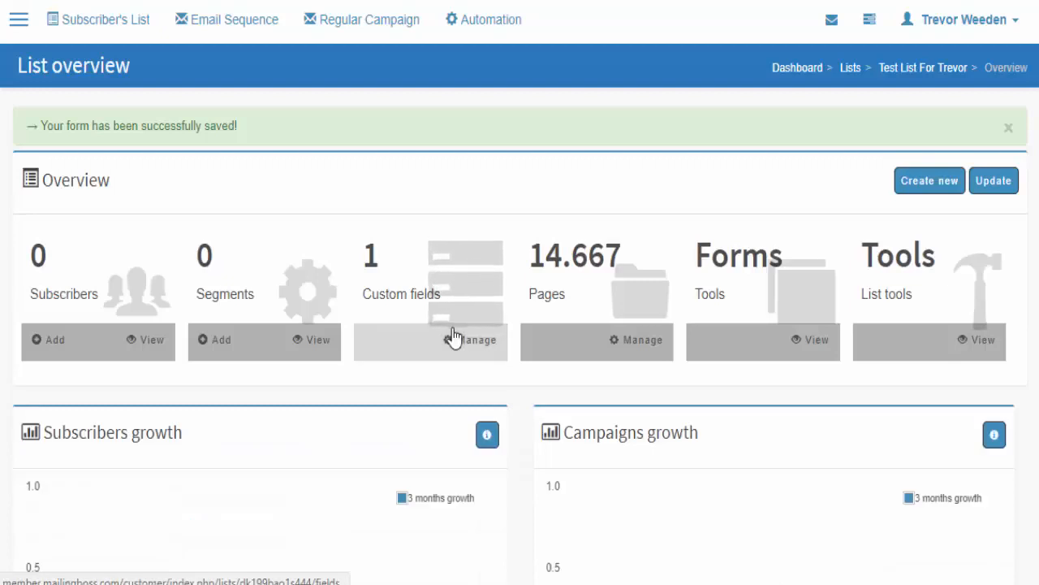
- Open the test list's details from the Subscriber's List overview
{"action": "left_click", "coordinate": [50, 19]}
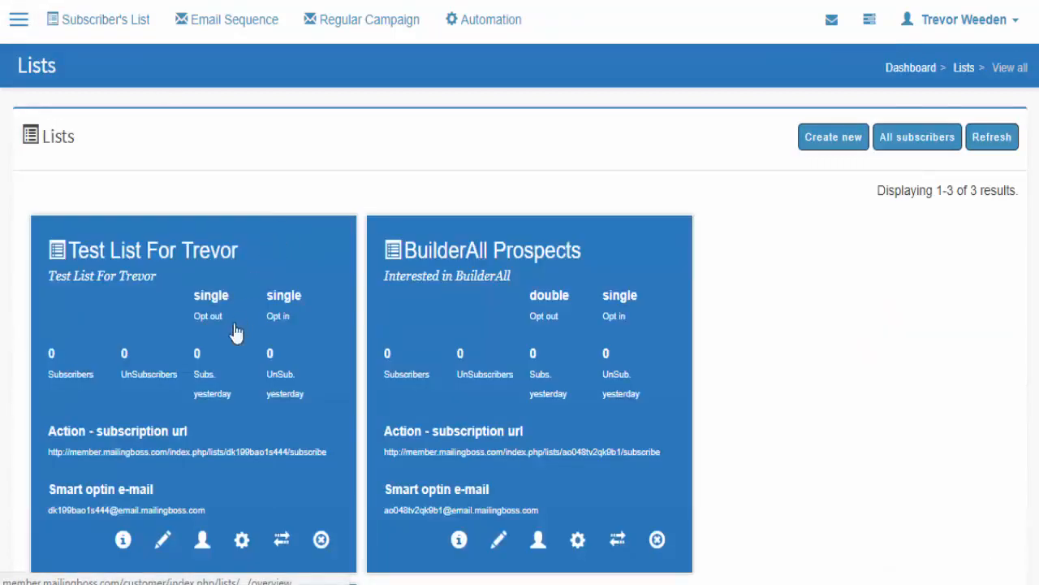
{"action": "scroll", "coordinate": [179, 412], "scroll_direction": "down", "scroll_amount": 1}
{"action": "left_click", "coordinate": [163, 442]}
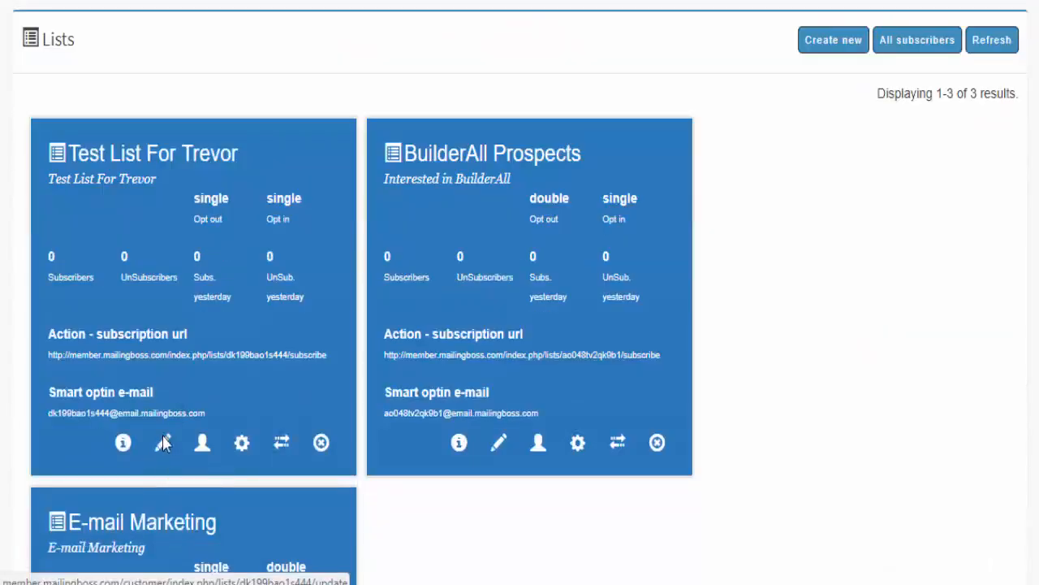
{"action": "scroll", "coordinate": [631, 218], "scroll_direction": "down", "scroll_amount": 2}
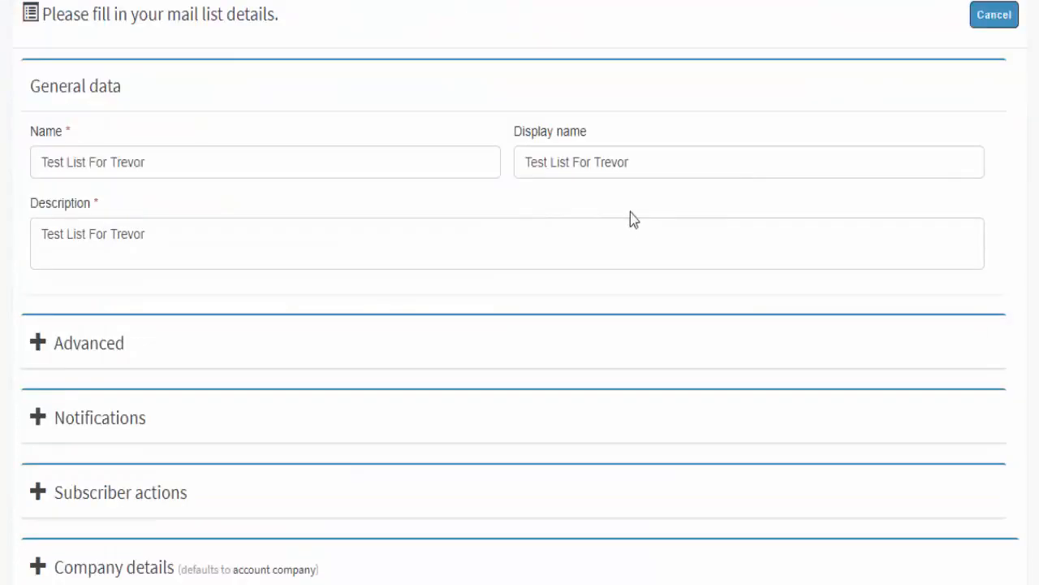
- Clear the test list's display name and save the updated details
{"action": "left_click", "coordinate": [571, 166]}
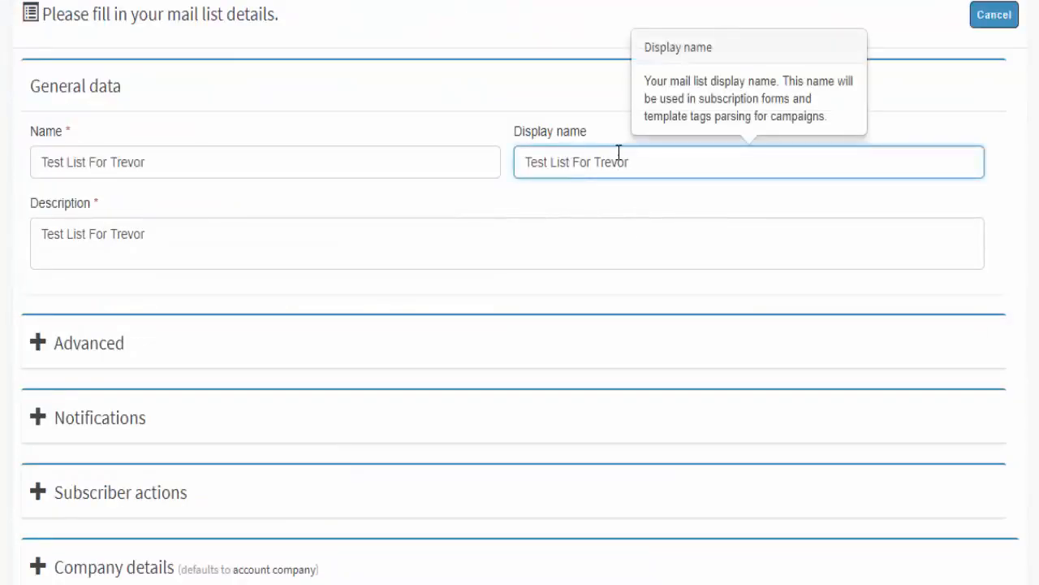
{"action": "triple_click", "coordinate": [619, 152]}
{"action": "left_click", "coordinate": [550, 200]}
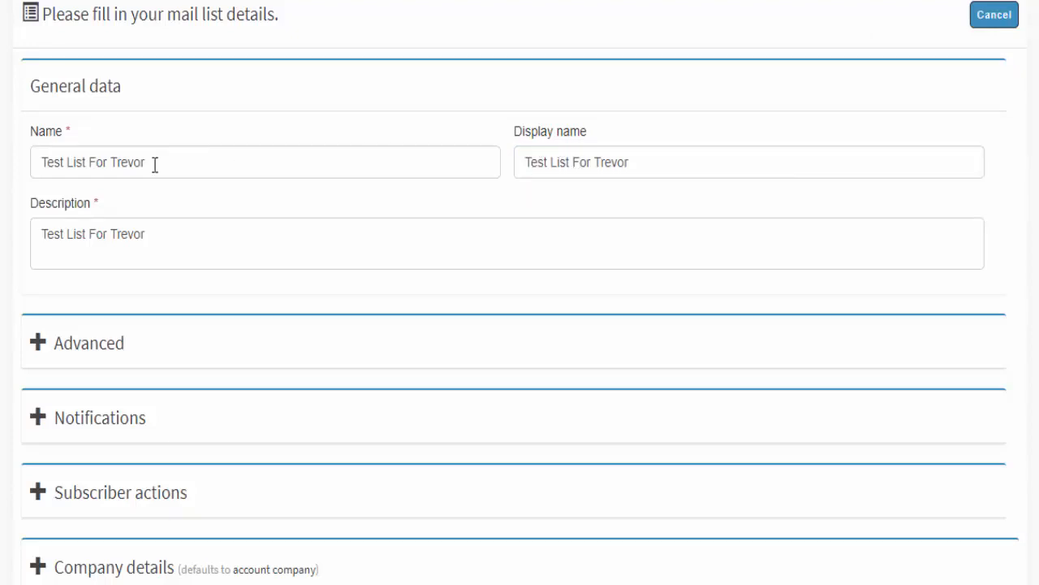
{"action": "left_click_drag", "start_coordinate": [631, 163], "coordinate": [173, 156]}
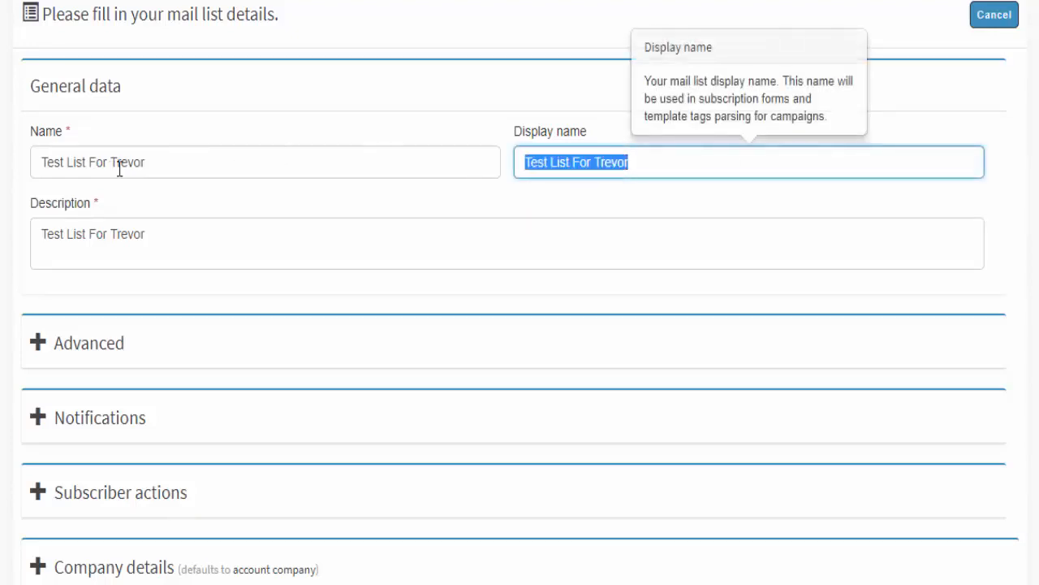
{"action": "key", "text": "BackSpace"}
{"action": "left_click", "coordinate": [537, 221]}
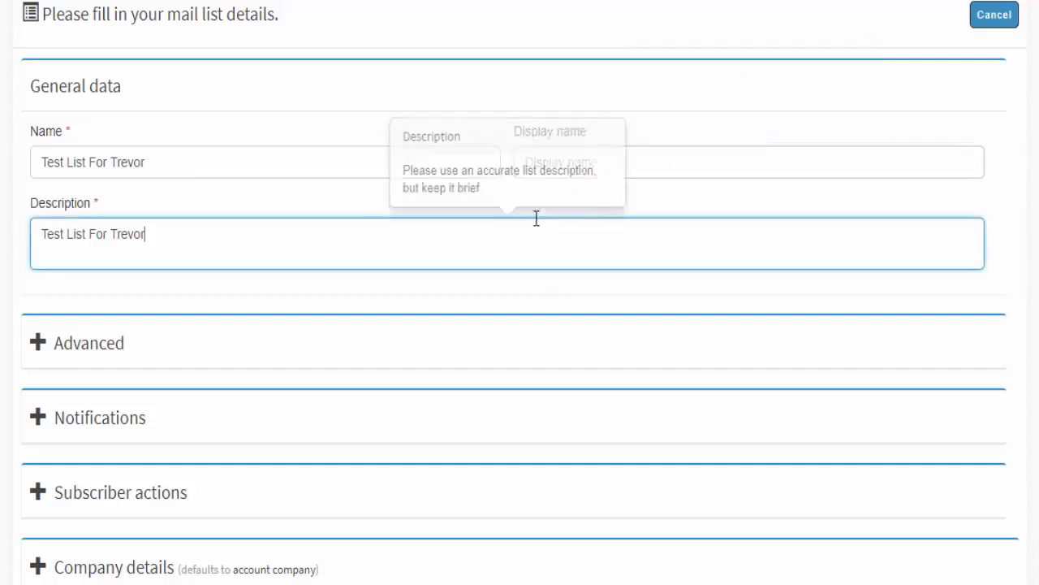
{"action": "left_click", "coordinate": [703, 192]}
{"action": "scroll", "coordinate": [745, 220], "scroll_direction": "down", "scroll_amount": 2}
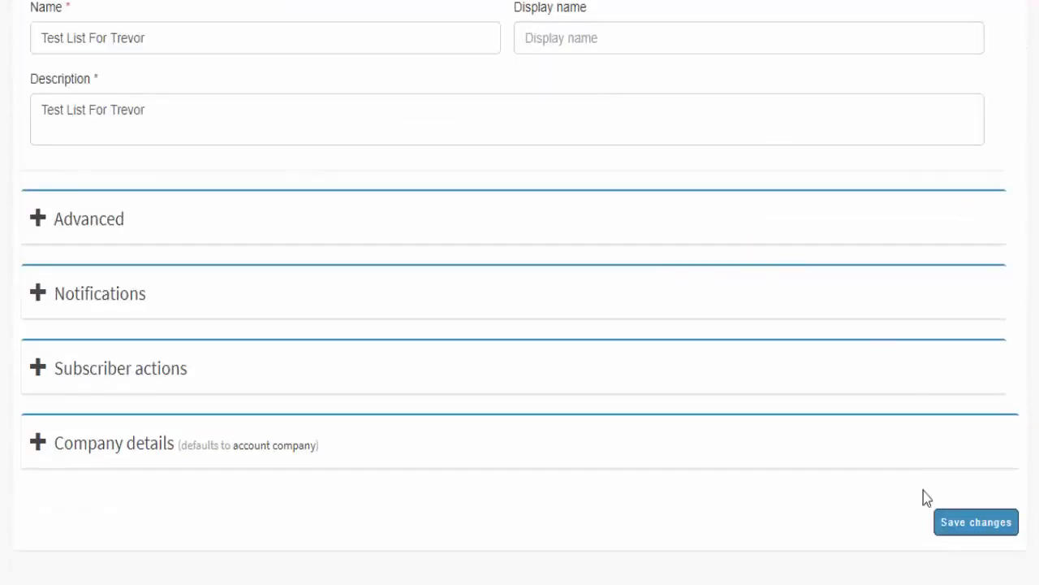
{"action": "left_click", "coordinate": [966, 526]}
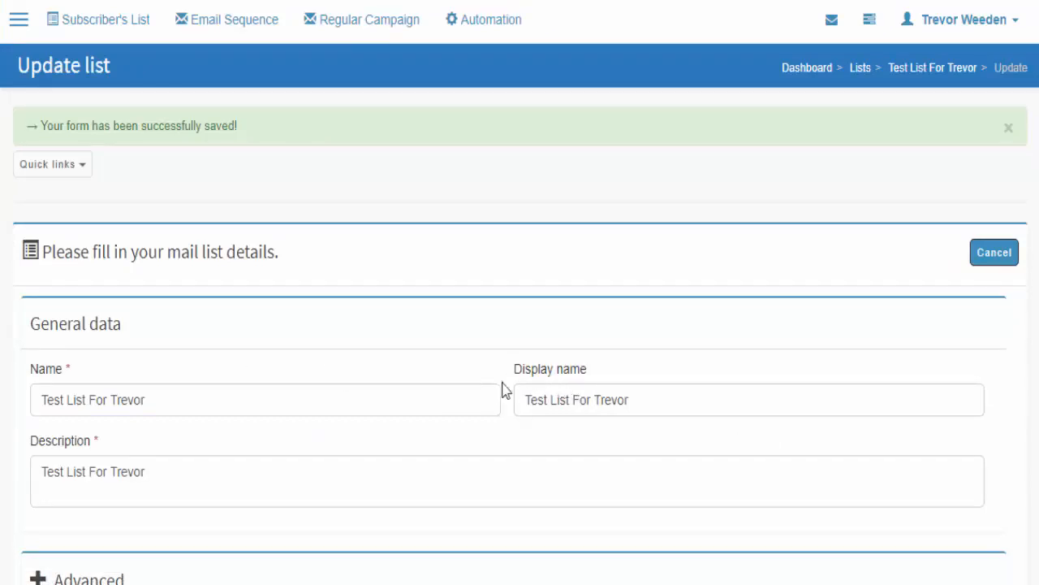
{"action": "scroll", "coordinate": [460, 380], "scroll_direction": "down", "scroll_amount": 2}
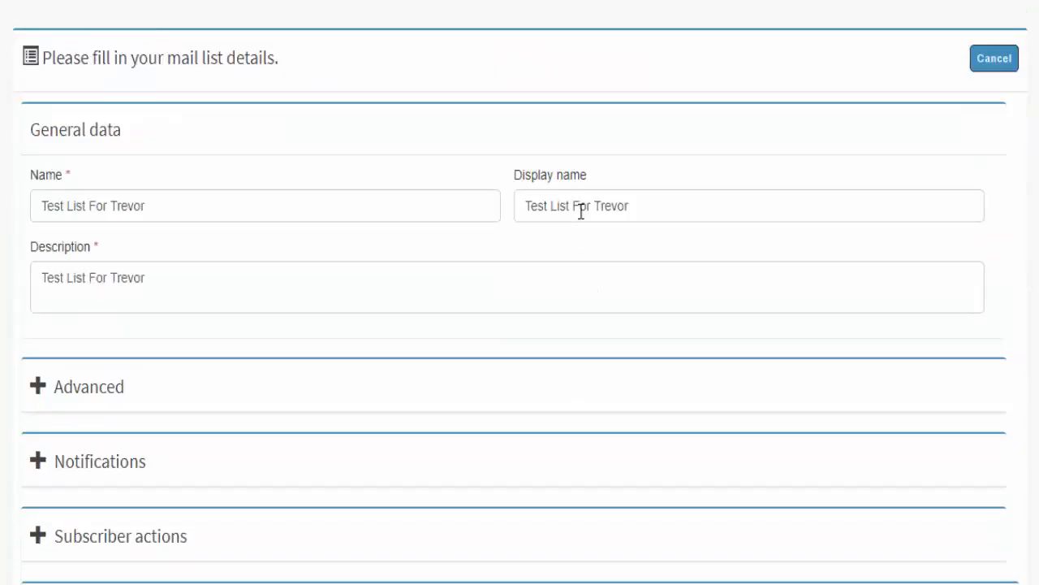
{"action": "scroll", "coordinate": [61, 122], "scroll_direction": "up", "scroll_amount": 2}
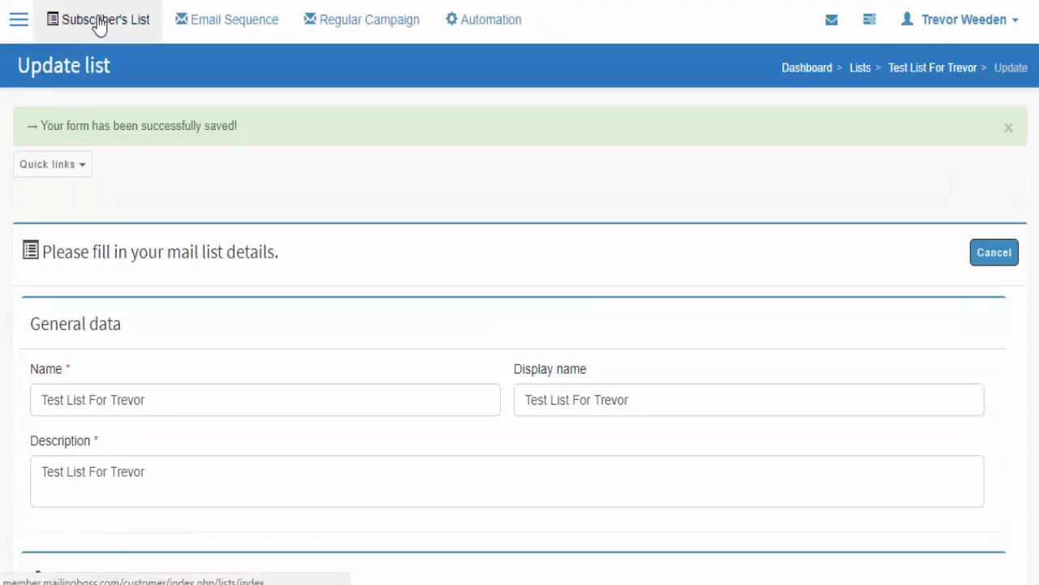
- Open the test list's welcome email from its emails and pages settings
{"action": "left_click", "coordinate": [102, 22]}
{"action": "scroll", "coordinate": [271, 367], "scroll_direction": "down", "scroll_amount": 2}
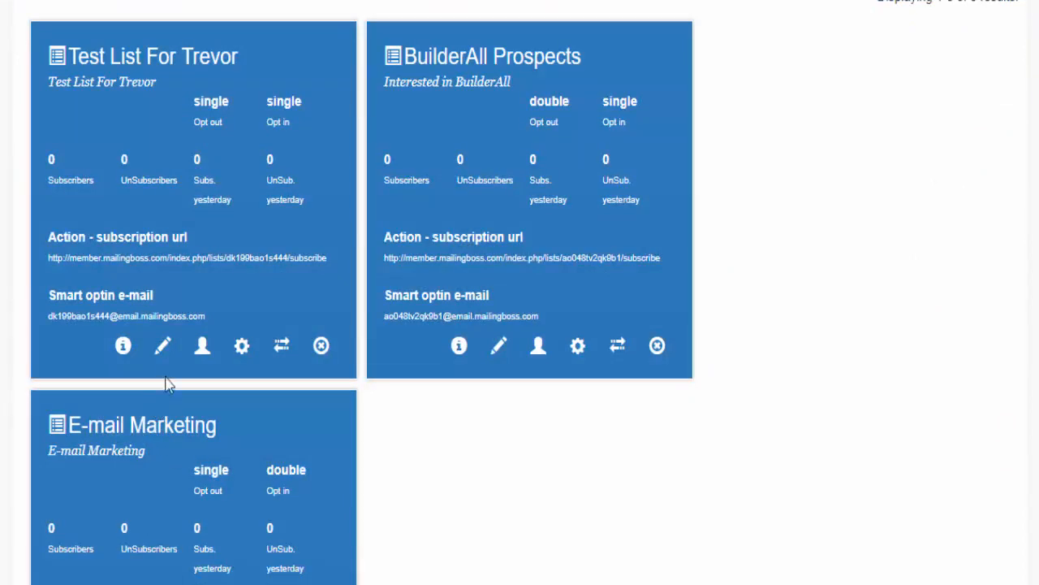
{"action": "left_click", "coordinate": [242, 346]}
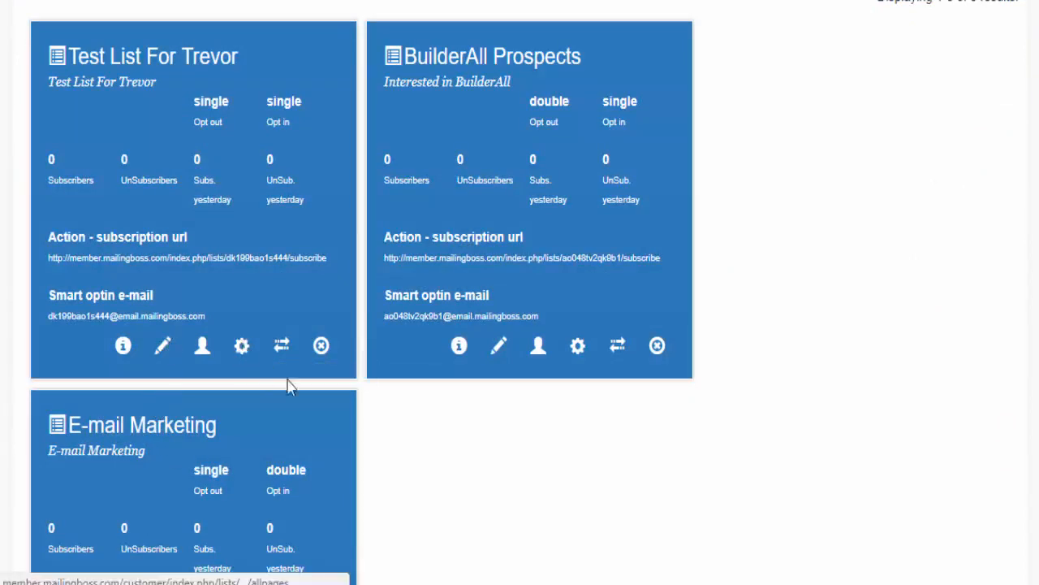
{"action": "scroll", "coordinate": [451, 404], "scroll_direction": "down", "scroll_amount": 4}
{"action": "left_click", "coordinate": [587, 328]}
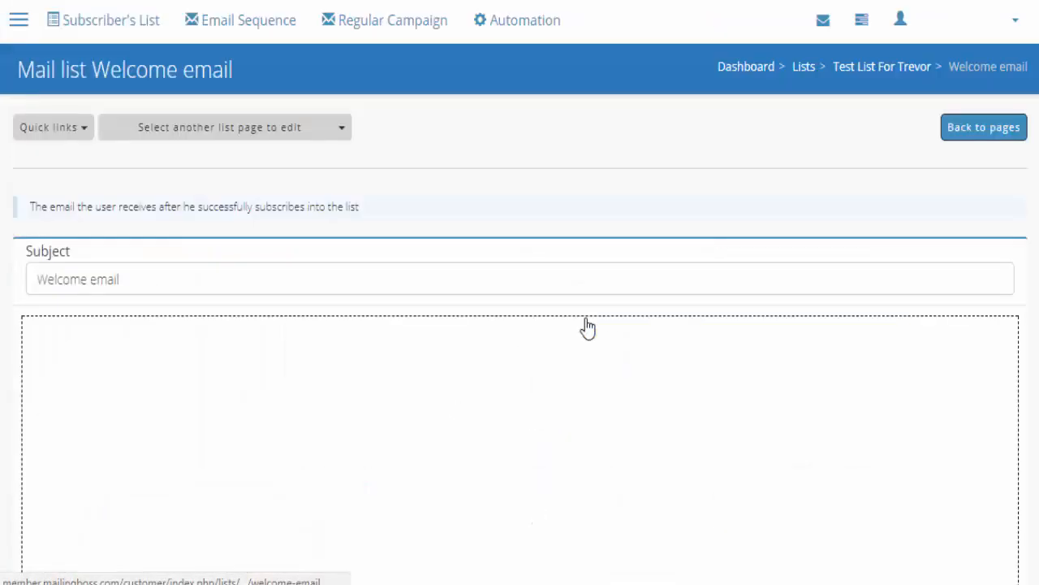
- Inspect the [LIST_NAME] block without changes and return to the lists overview
{"action": "left_click", "coordinate": [235, 124]}
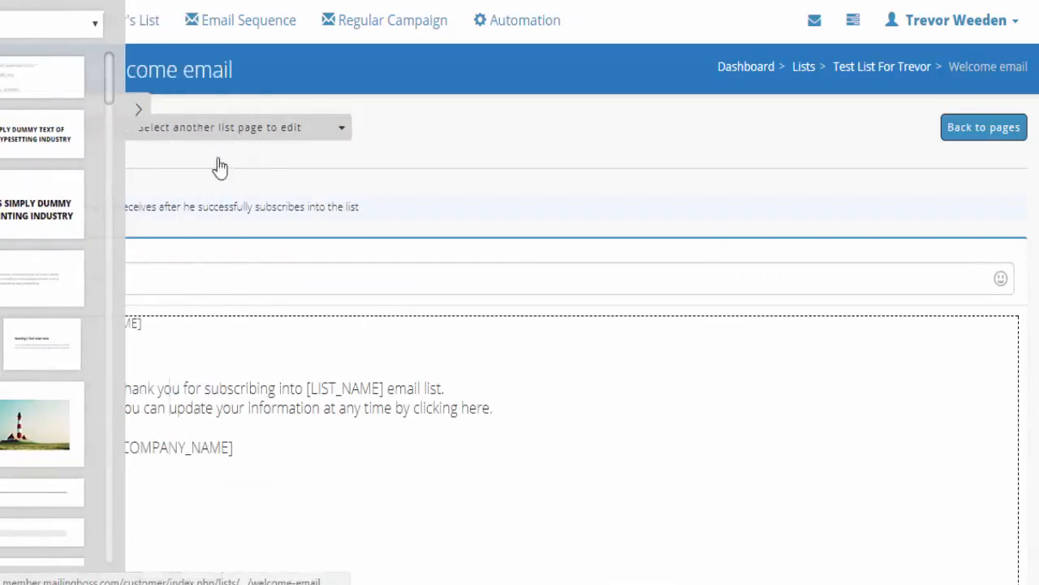
{"action": "left_click", "coordinate": [144, 326]}
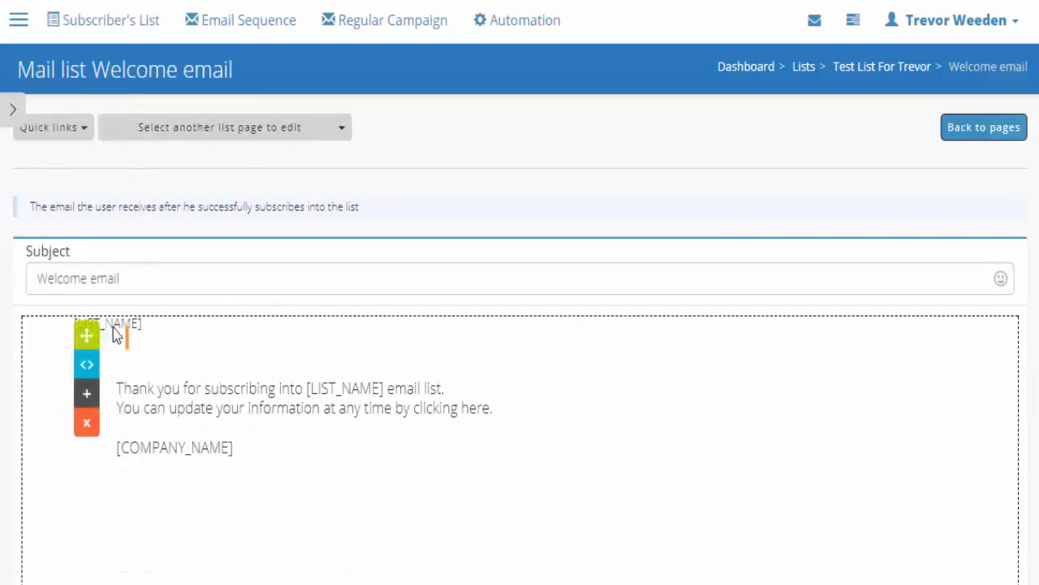
{"action": "left_click", "coordinate": [147, 324]}
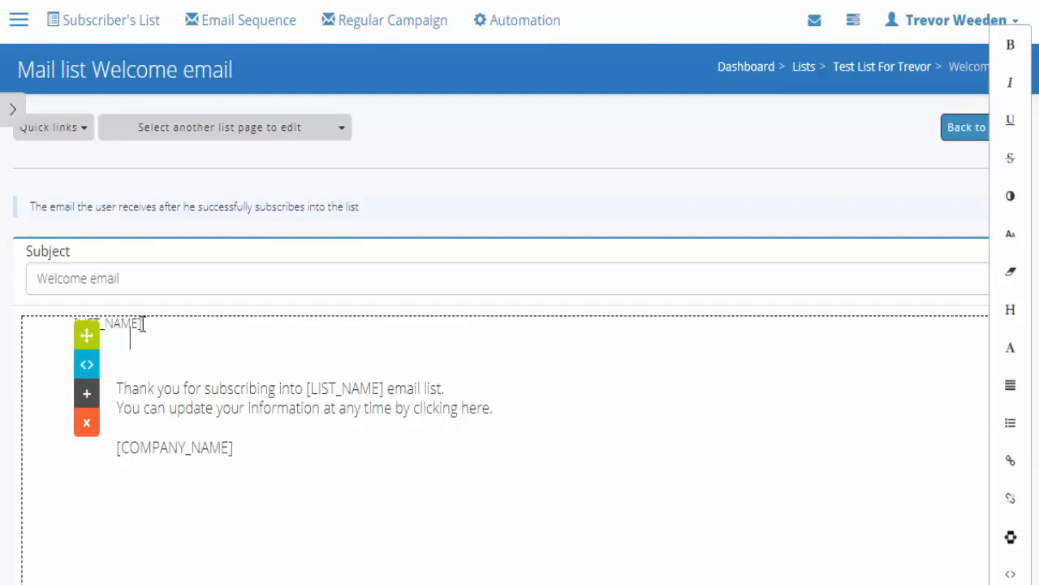
{"action": "left_click", "coordinate": [142, 319]}
{"action": "left_click", "coordinate": [143, 327]}
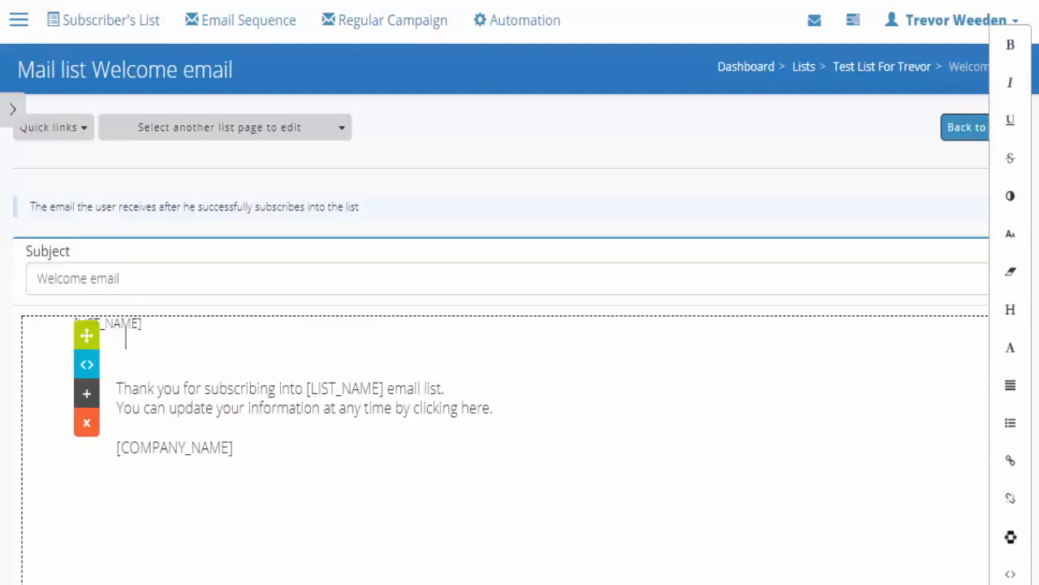
{"action": "left_click", "coordinate": [102, 24]}
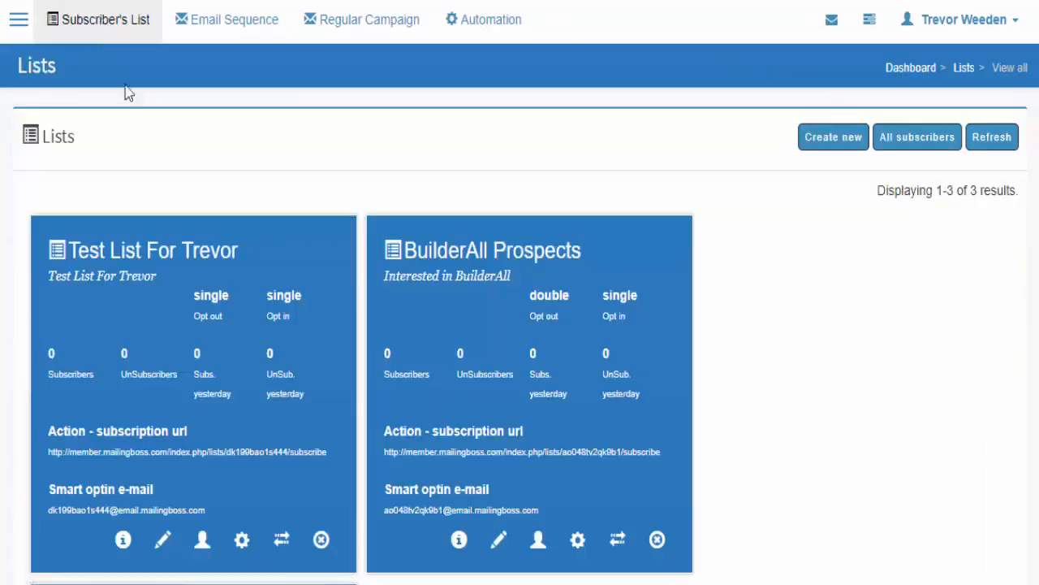
- Open the test list's details and clear its display name
{"action": "scroll", "coordinate": [193, 333], "scroll_direction": "down", "scroll_amount": 2}
{"action": "left_click", "coordinate": [162, 348]}
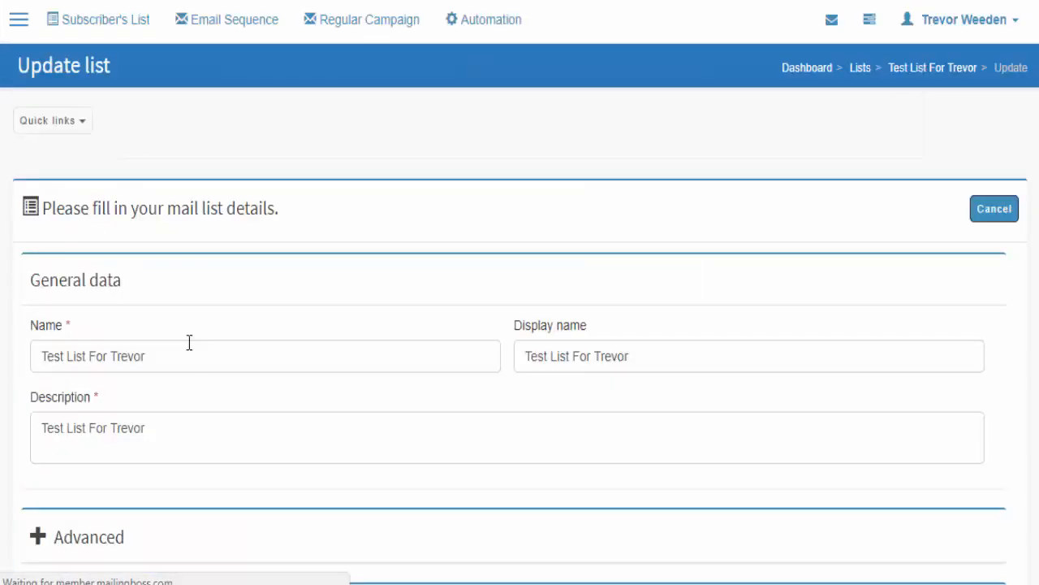
{"action": "triple_click", "coordinate": [587, 356]}
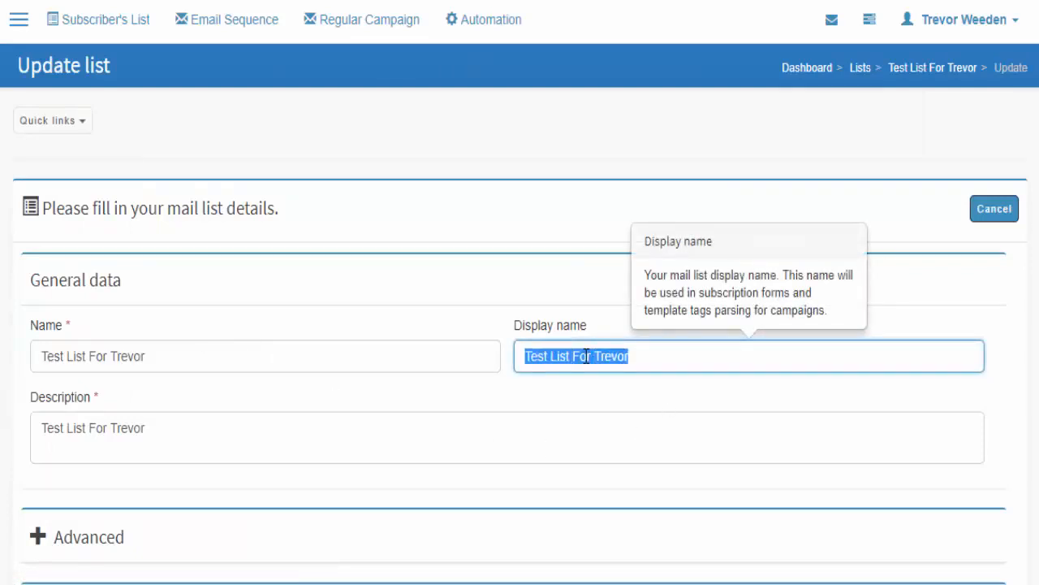
{"action": "key", "text": "BackSpace"}
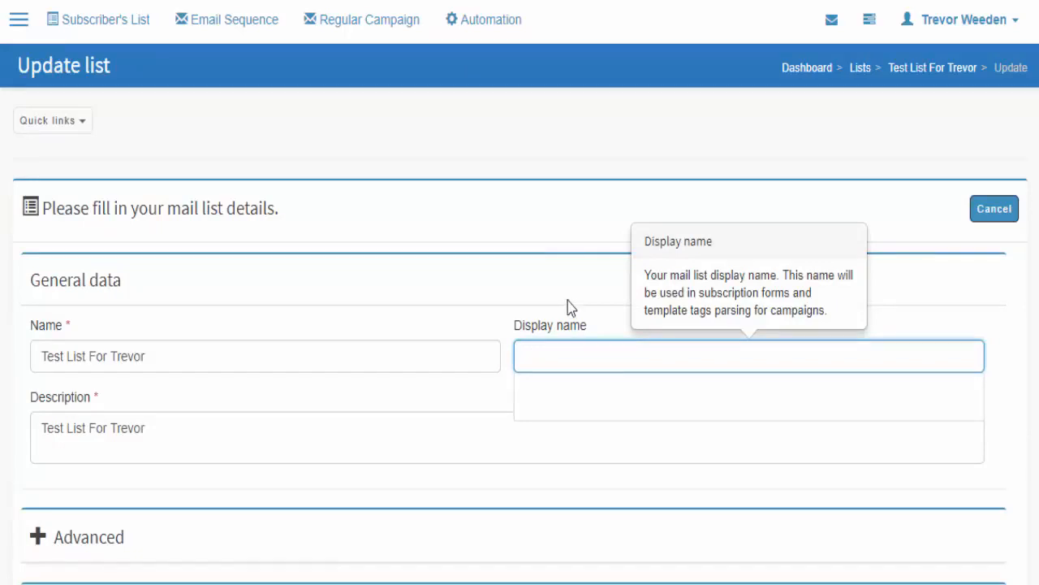
{"action": "left_click", "coordinate": [548, 249]}
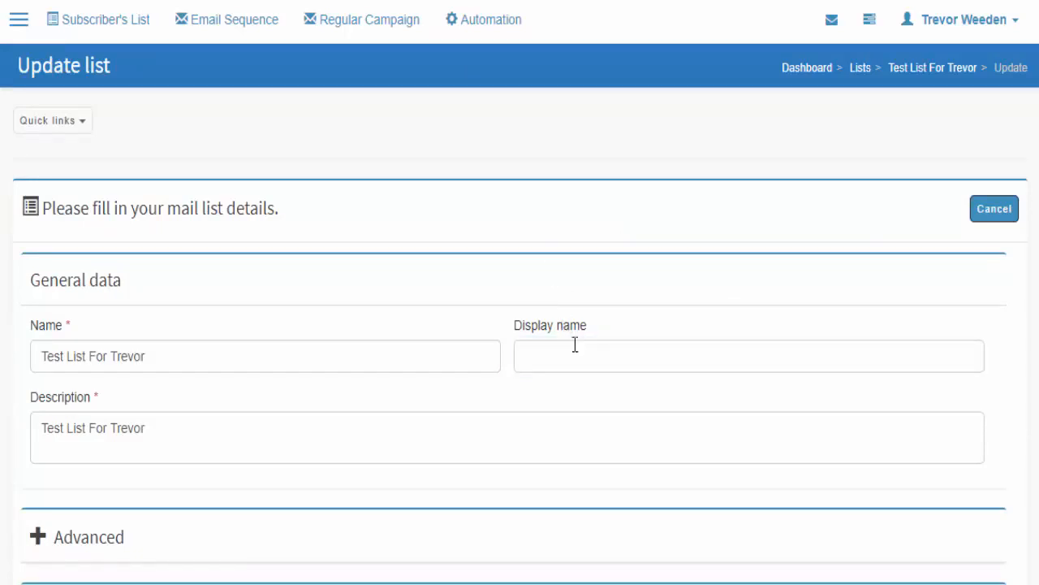
- Expand the Advanced settings and set Welcome email to Yes
{"action": "scroll", "coordinate": [421, 323], "scroll_direction": "down", "scroll_amount": 1}
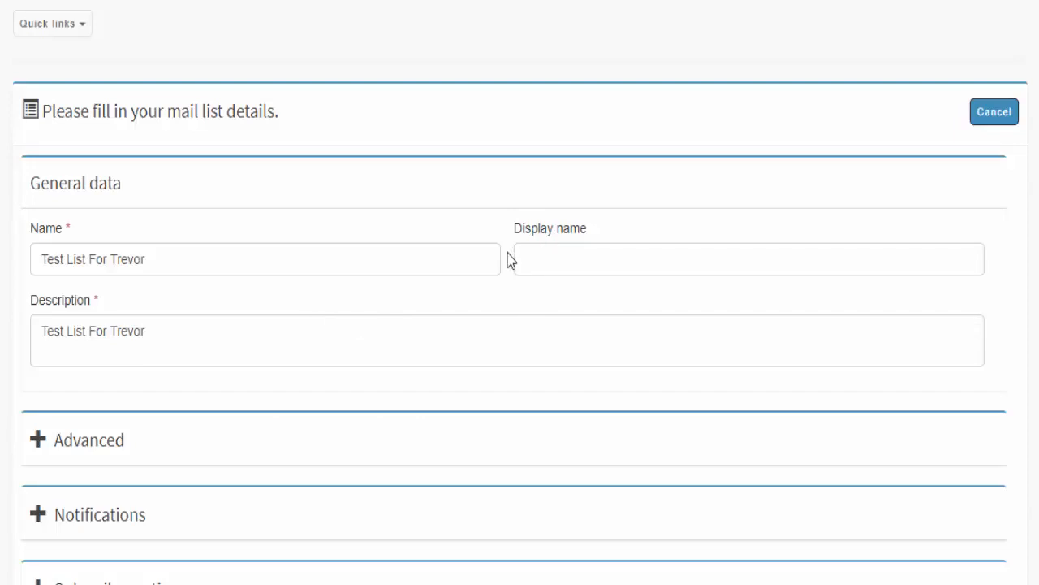
{"action": "left_click", "coordinate": [41, 445]}
{"action": "scroll", "coordinate": [270, 246], "scroll_direction": "down", "scroll_amount": 3}
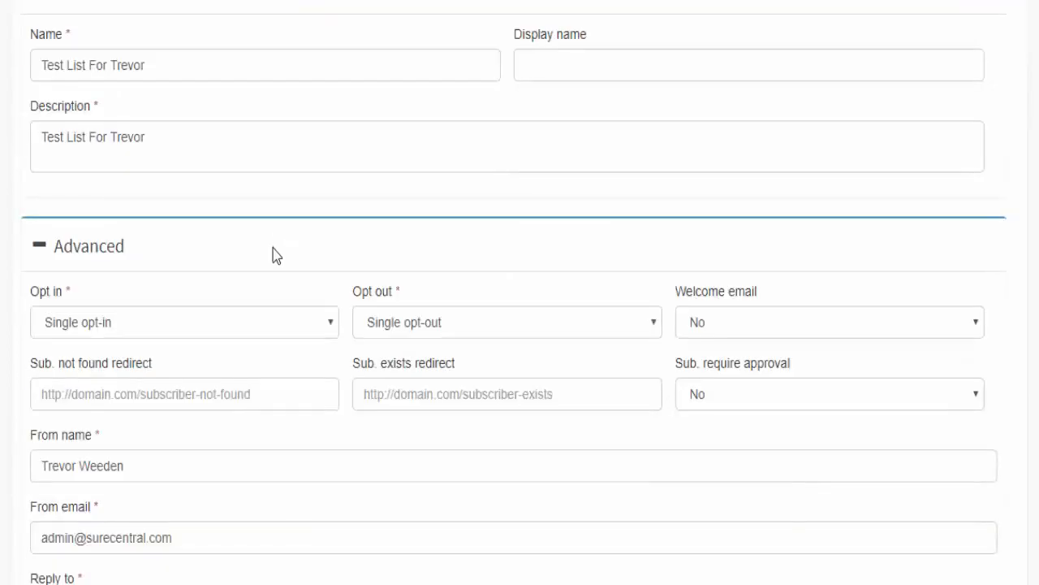
{"action": "left_click", "coordinate": [776, 330]}
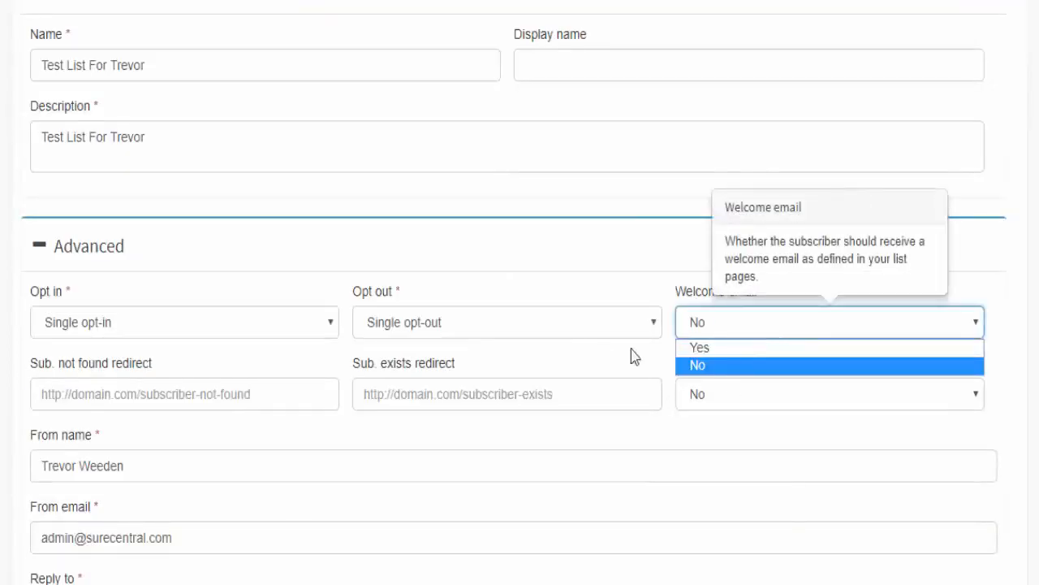
{"action": "left_click", "coordinate": [694, 346]}
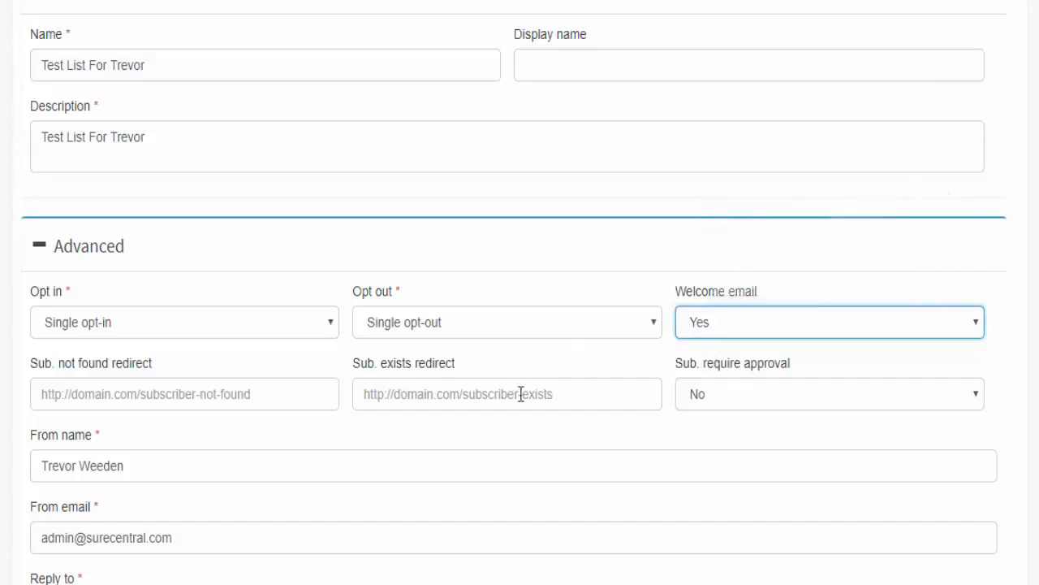
{"action": "left_click", "coordinate": [374, 440]}
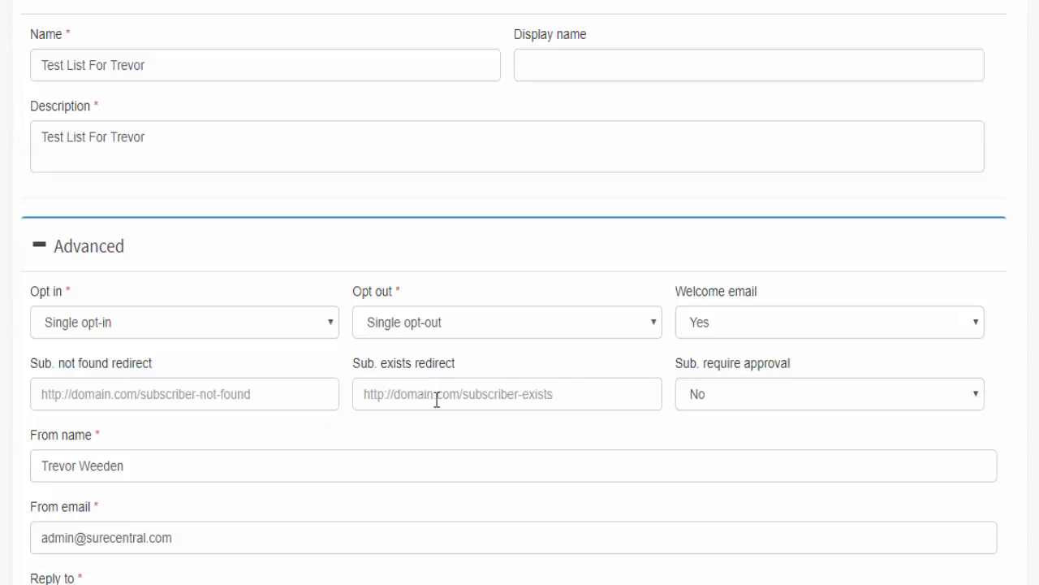
{"action": "left_click", "coordinate": [437, 397]}
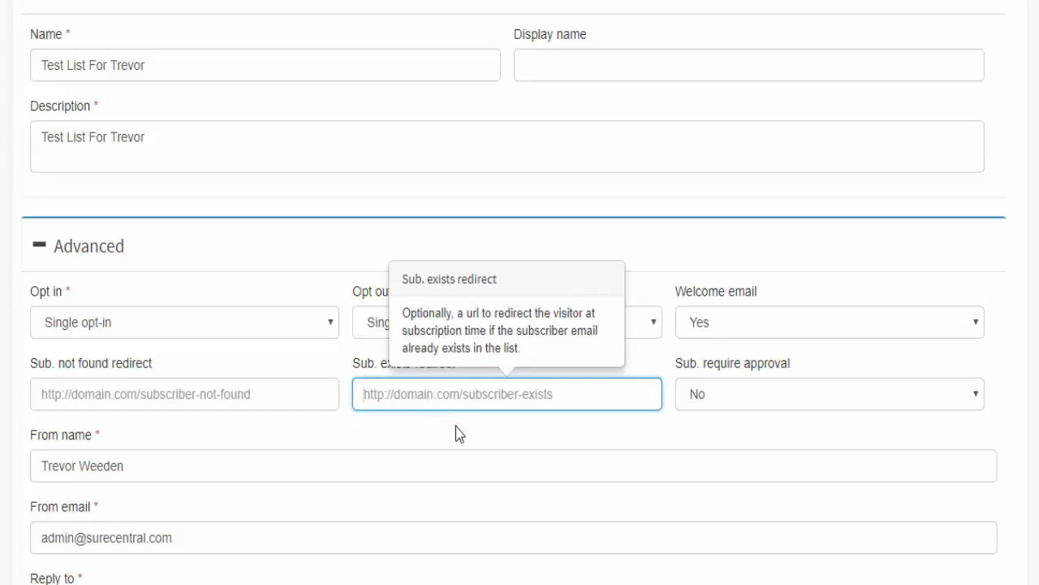
{"action": "left_click", "coordinate": [459, 429]}
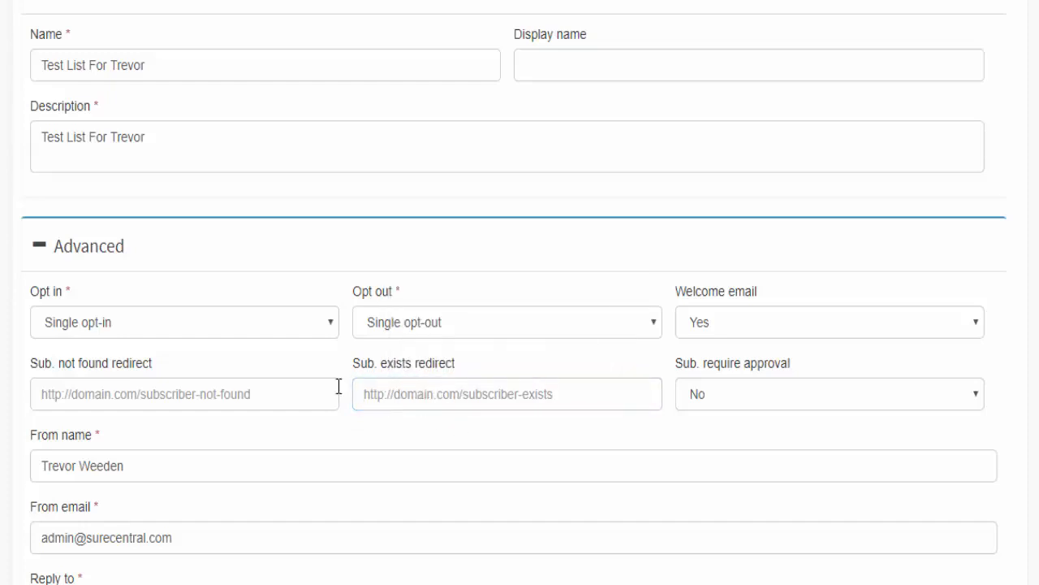
- Save the list settings and return to the Subscriber's List overview
{"action": "scroll", "coordinate": [283, 387], "scroll_direction": "down", "scroll_amount": 3}
{"action": "scroll", "coordinate": [290, 379], "scroll_direction": "up", "scroll_amount": 1}
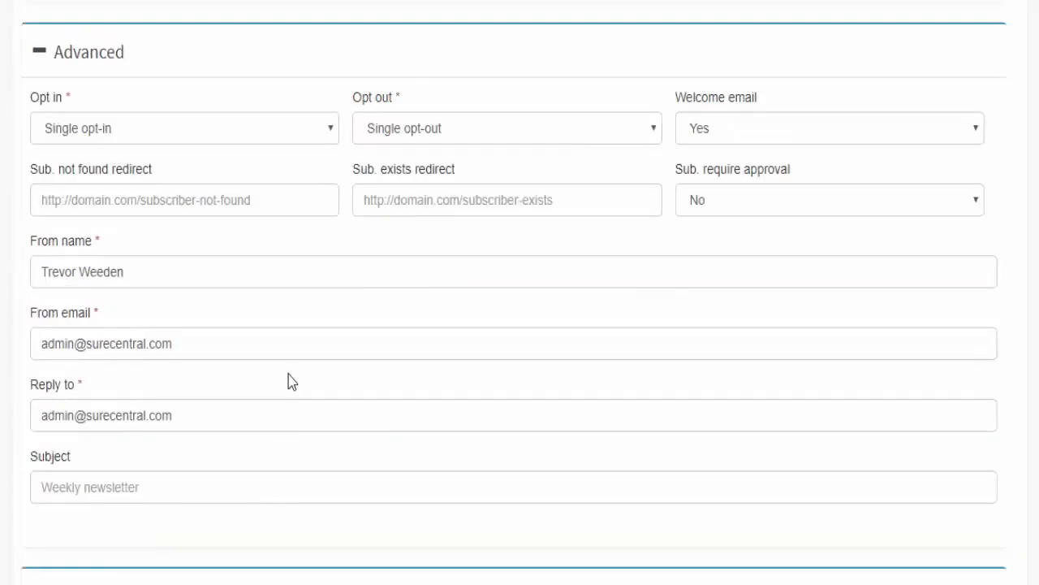
{"action": "scroll", "coordinate": [291, 383], "scroll_direction": "up", "scroll_amount": 1}
{"action": "scroll", "coordinate": [290, 377], "scroll_direction": "down", "scroll_amount": 1}
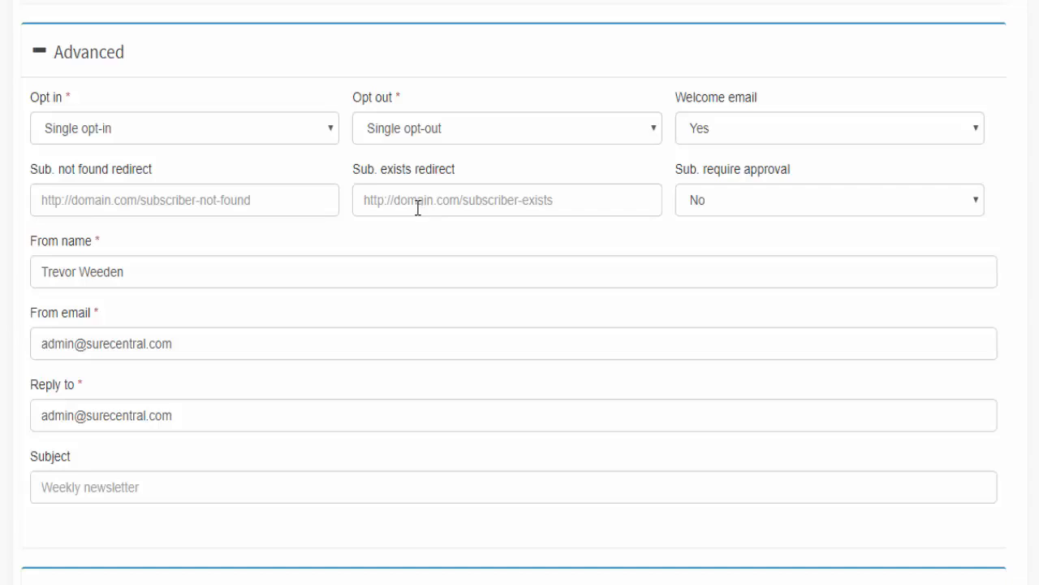
{"action": "scroll", "coordinate": [337, 220], "scroll_direction": "down", "scroll_amount": 3}
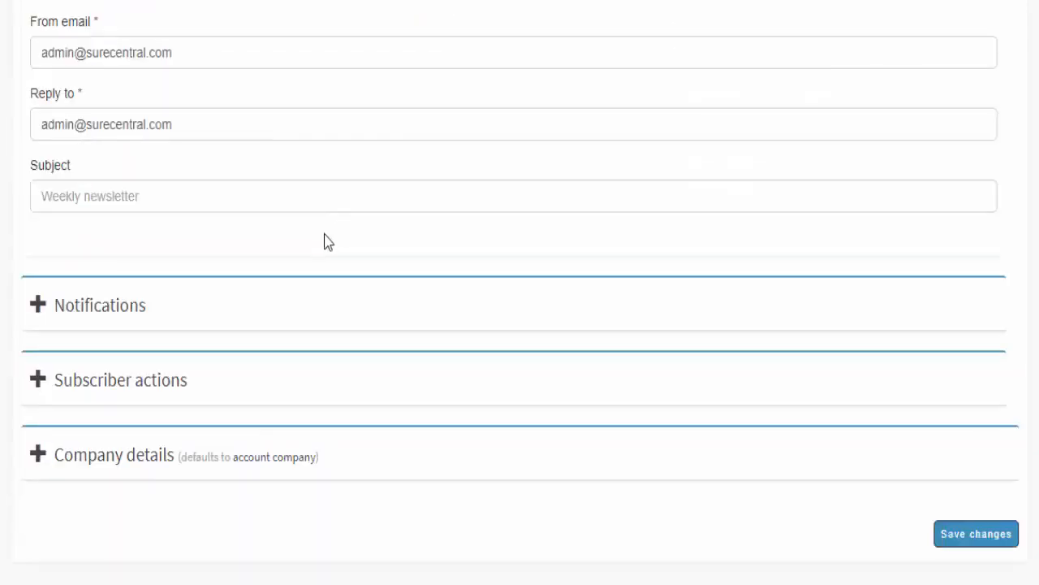
{"action": "scroll", "coordinate": [321, 241], "scroll_direction": "down", "scroll_amount": 1}
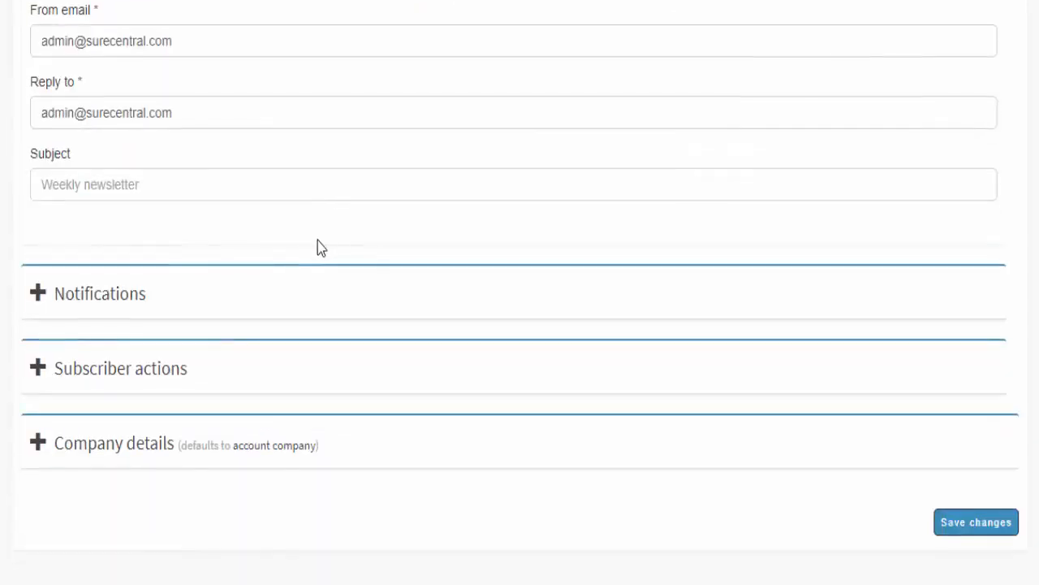
{"action": "left_click", "coordinate": [948, 527]}
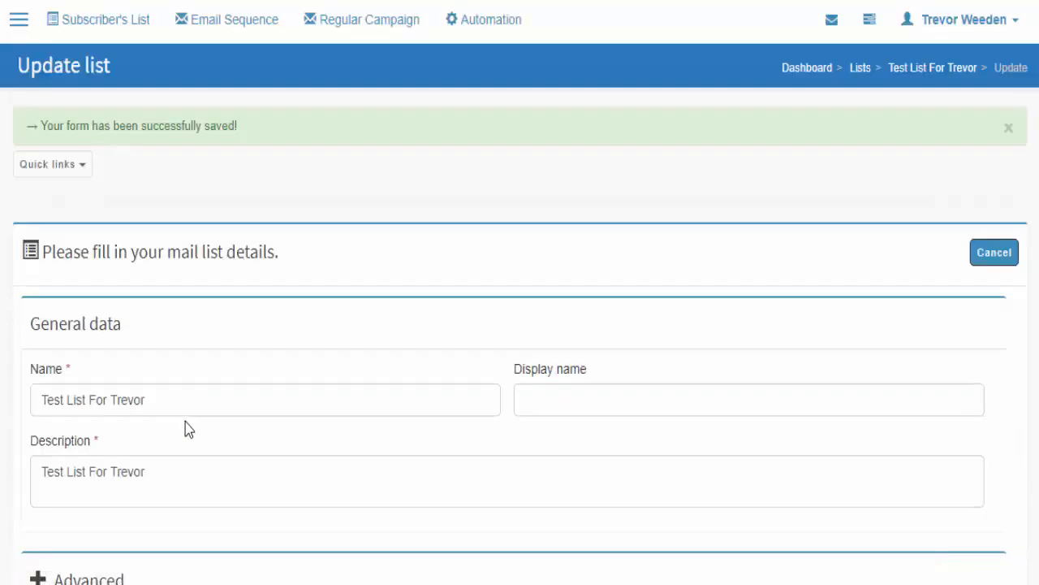
{"action": "left_click", "coordinate": [99, 25]}
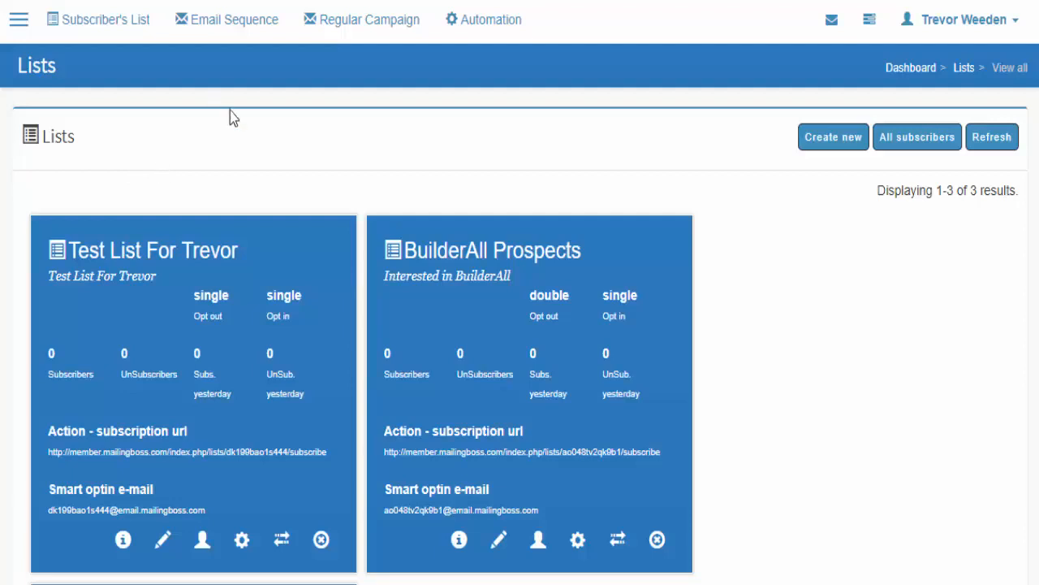
- Delete oppscentral.com under Domains > Sending domains, confirming with Yes
{"action": "left_click", "coordinate": [18, 23]}
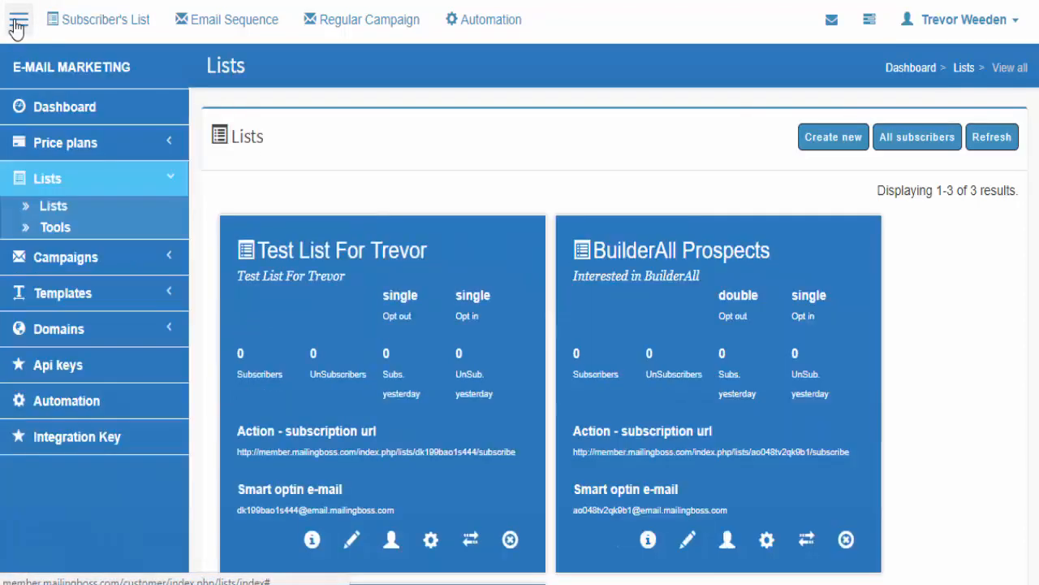
{"action": "left_click", "coordinate": [102, 329]}
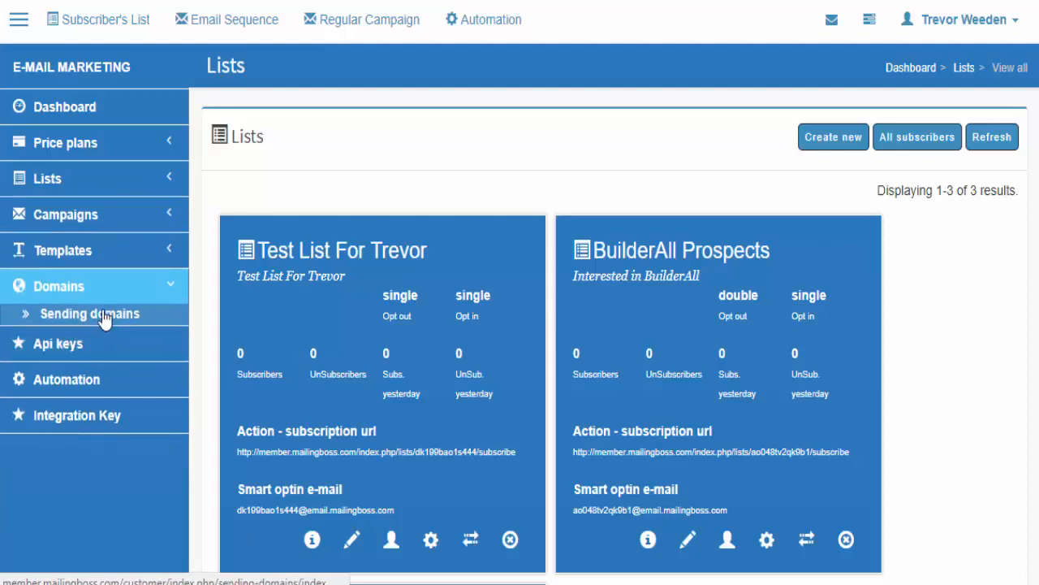
{"action": "left_click", "coordinate": [116, 319]}
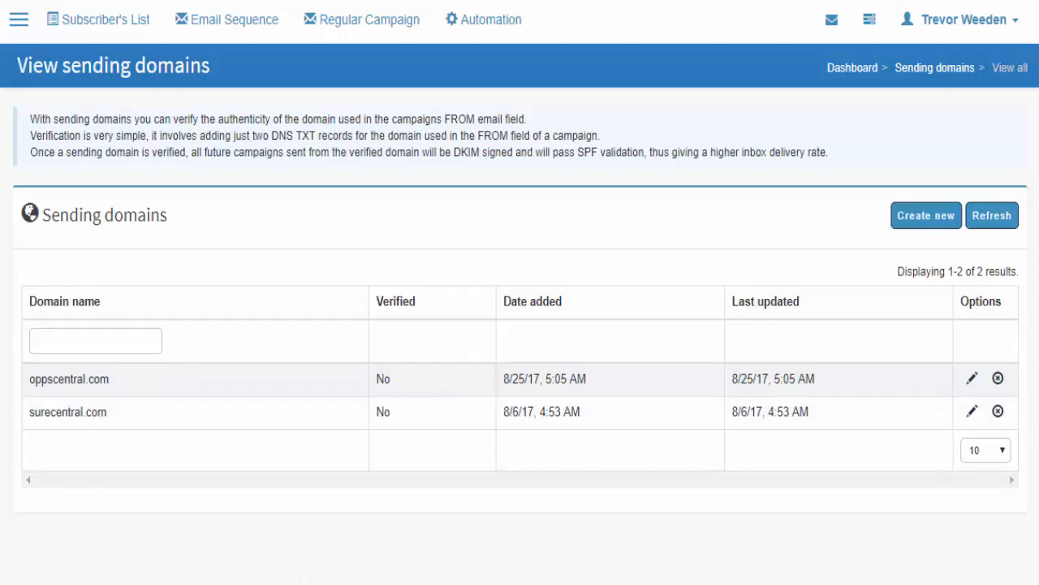
{"action": "left_click", "coordinate": [998, 379]}
{"action": "left_click", "coordinate": [727, 171]}
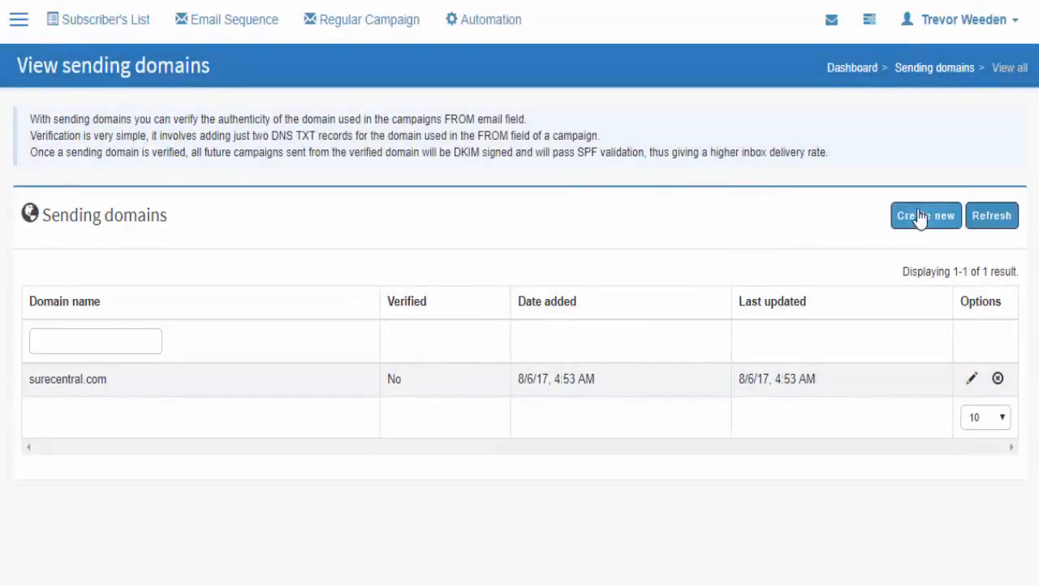
- Create a new sending domain and paste oppscentral.com as its domain name
{"action": "left_click", "coordinate": [918, 217]}
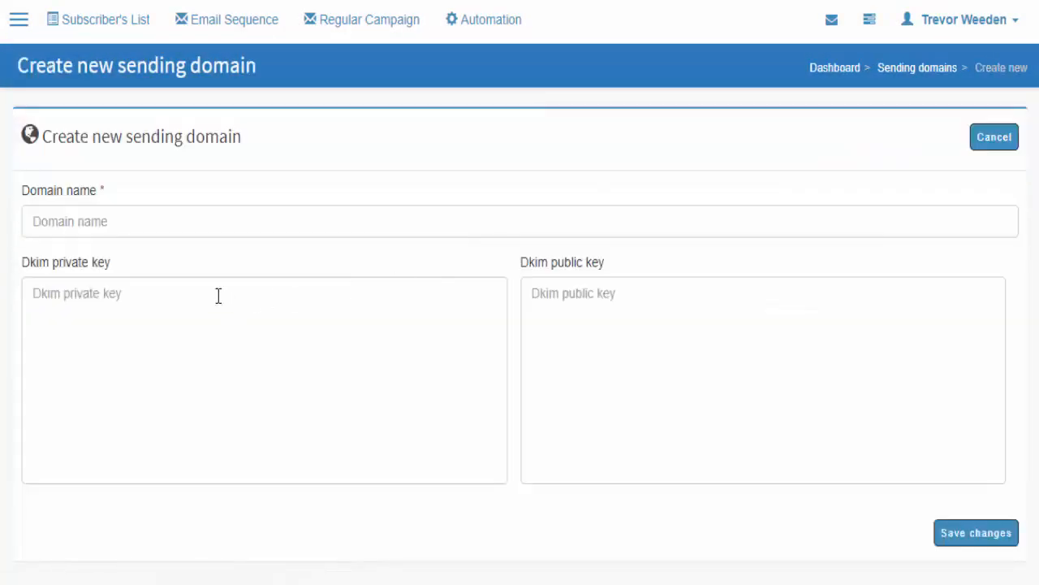
{"action": "left_click", "coordinate": [92, 211]}
{"action": "type", "text": "Test List For Trevor"}
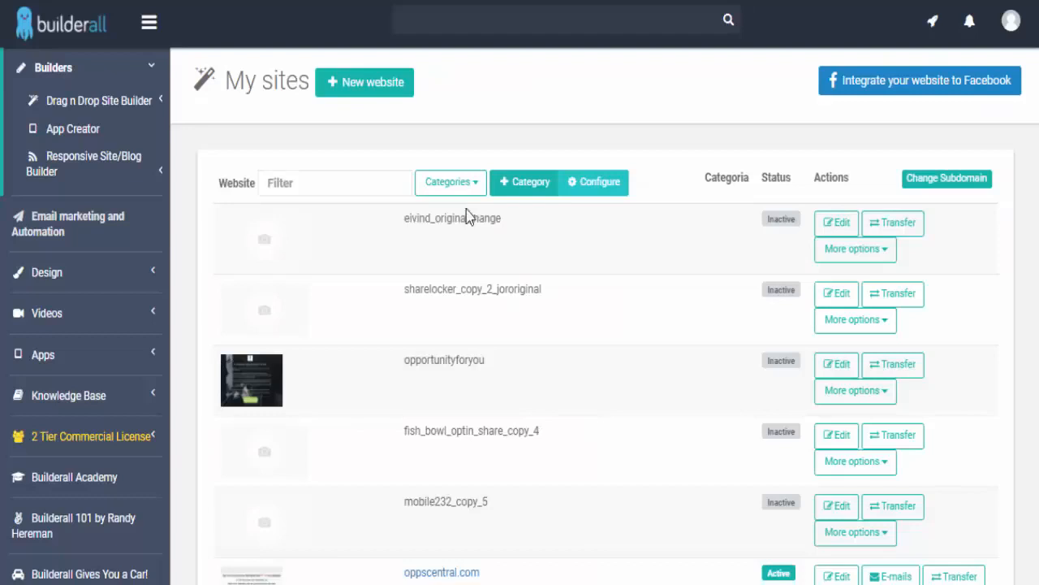
{"action": "scroll", "coordinate": [475, 341], "scroll_direction": "down", "scroll_amount": 3}
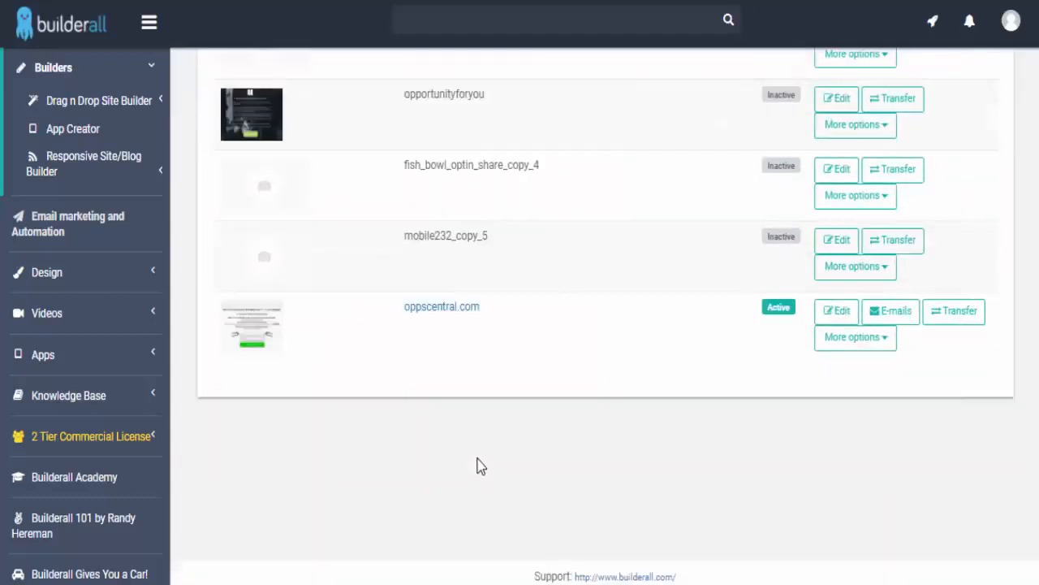
{"action": "left_click_drag", "start_coordinate": [480, 308], "coordinate": [423, 317]}
{"action": "key", "text": "ctrl+c"}
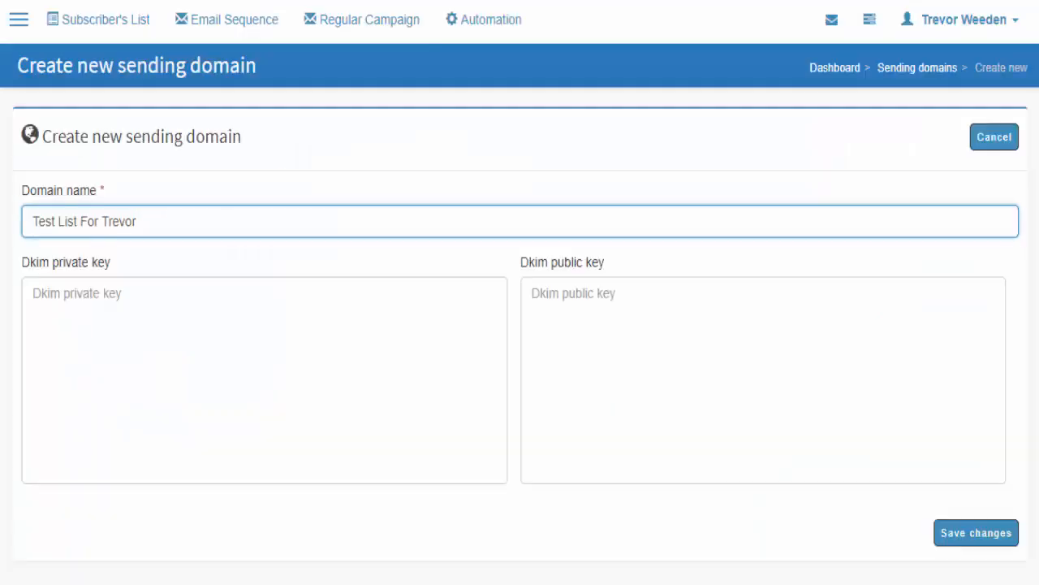
{"action": "triple_click", "coordinate": [104, 221]}
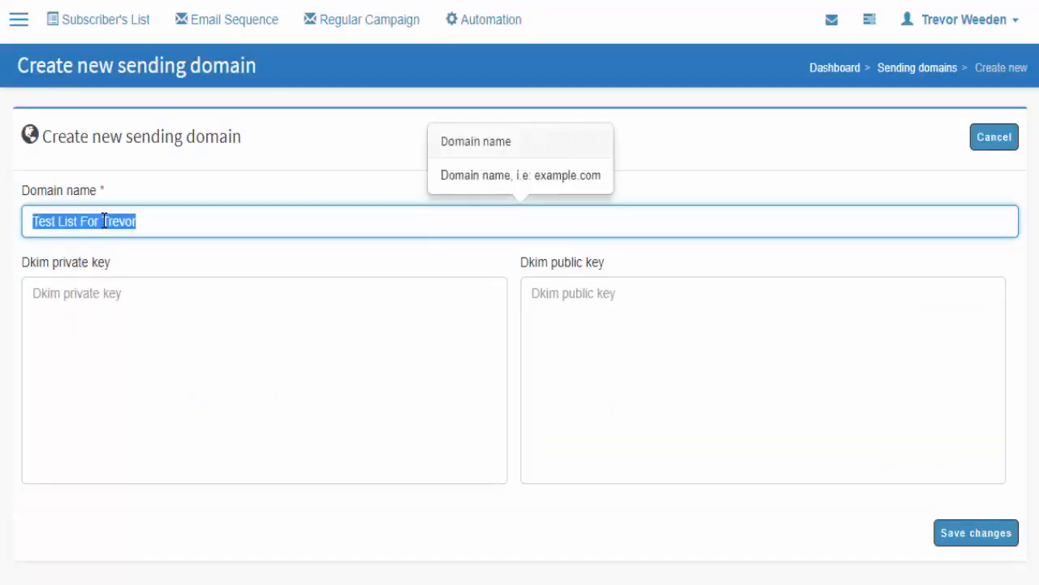
{"action": "key", "text": "ctrl+v"}
- Check the oppscentral.com domain text and save the new sending domain
{"action": "left_click_drag", "start_coordinate": [134, 226], "coordinate": [5, 224]}
{"action": "left_click", "coordinate": [187, 193]}
{"action": "left_click_drag", "start_coordinate": [146, 220], "coordinate": [9, 220]}
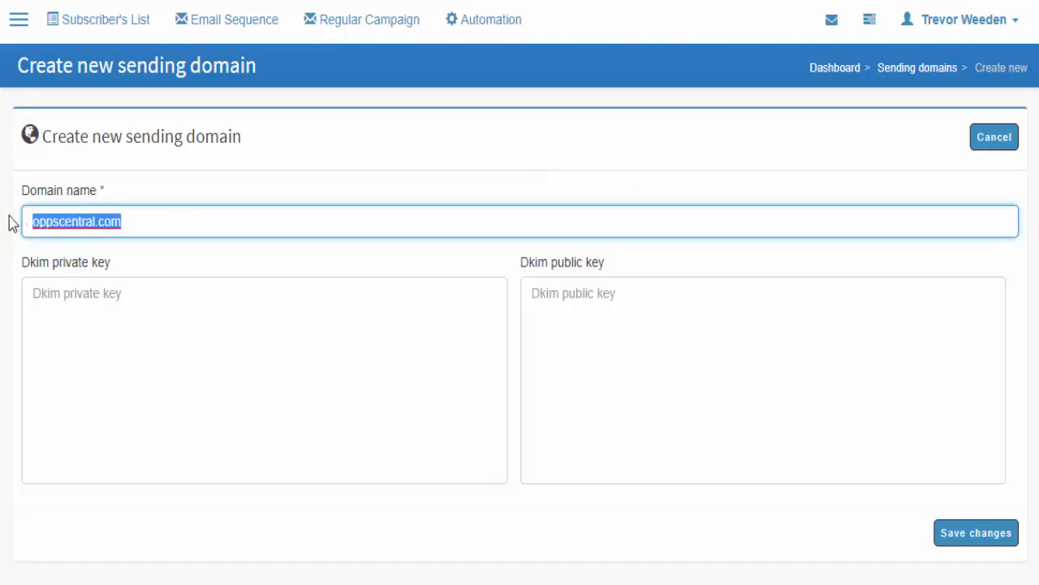
{"action": "left_click", "coordinate": [222, 198]}
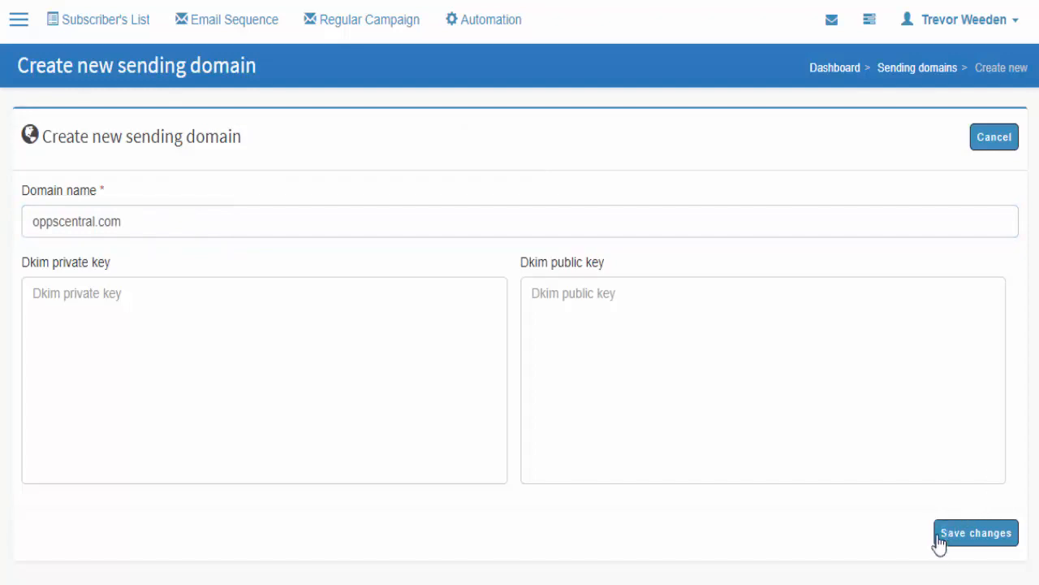
{"action": "left_click", "coordinate": [964, 550]}
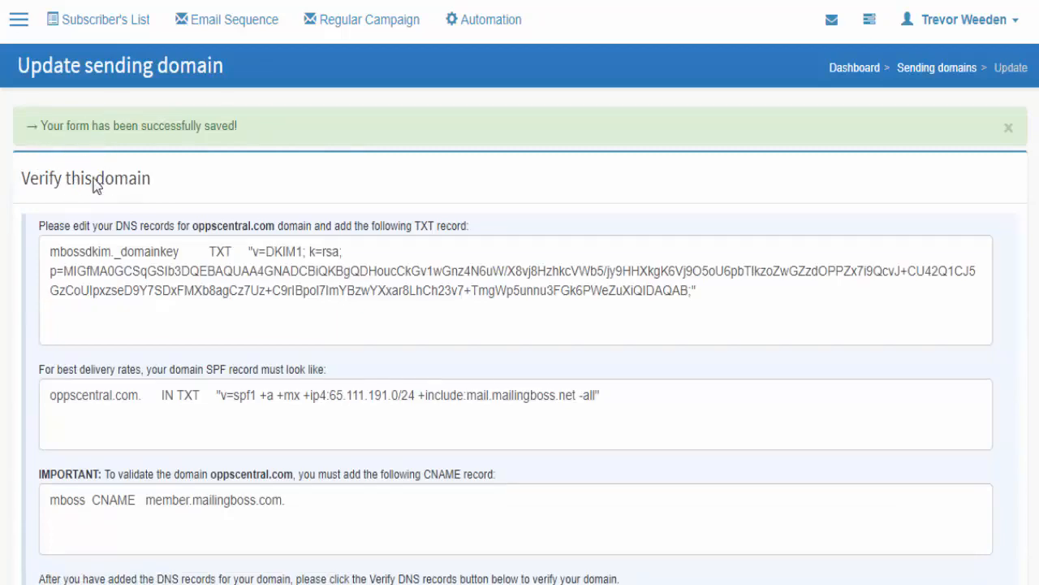
- Select the mbossdkim._domainkey TXT record name to copy it for Cloudflare
{"action": "scroll", "coordinate": [392, 261], "scroll_direction": "down", "scroll_amount": 4}
{"action": "scroll", "coordinate": [821, 365], "scroll_direction": "up", "scroll_amount": 3}
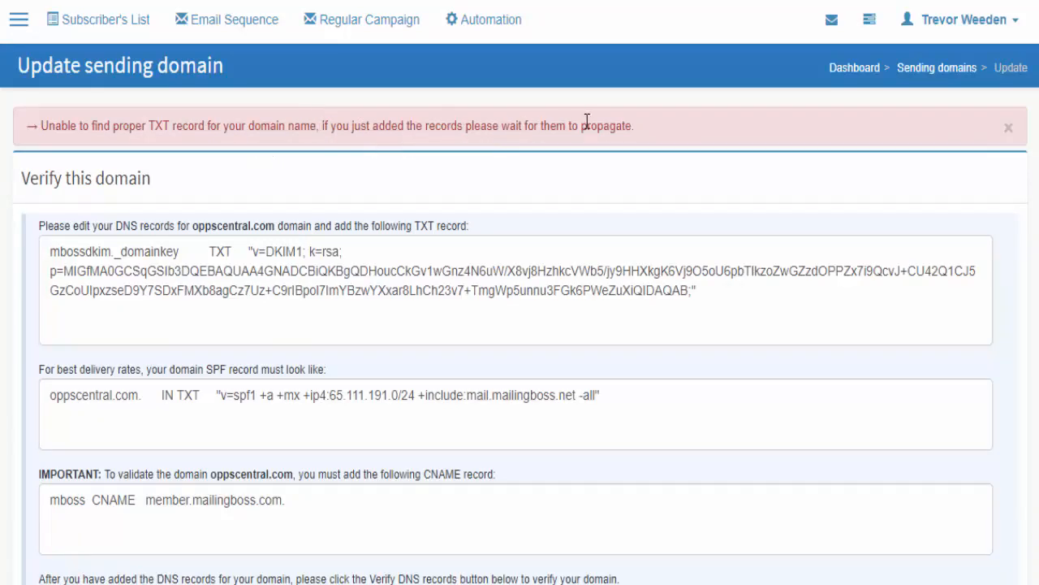
{"action": "scroll", "coordinate": [213, 273], "scroll_direction": "down", "scroll_amount": 1}
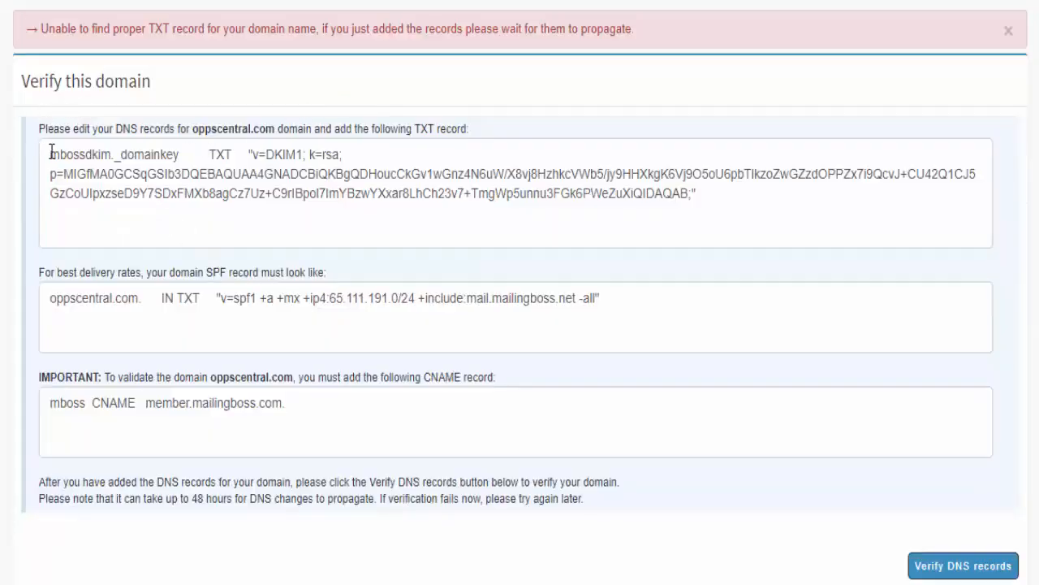
{"action": "left_click_drag", "start_coordinate": [51, 152], "coordinate": [184, 149]}
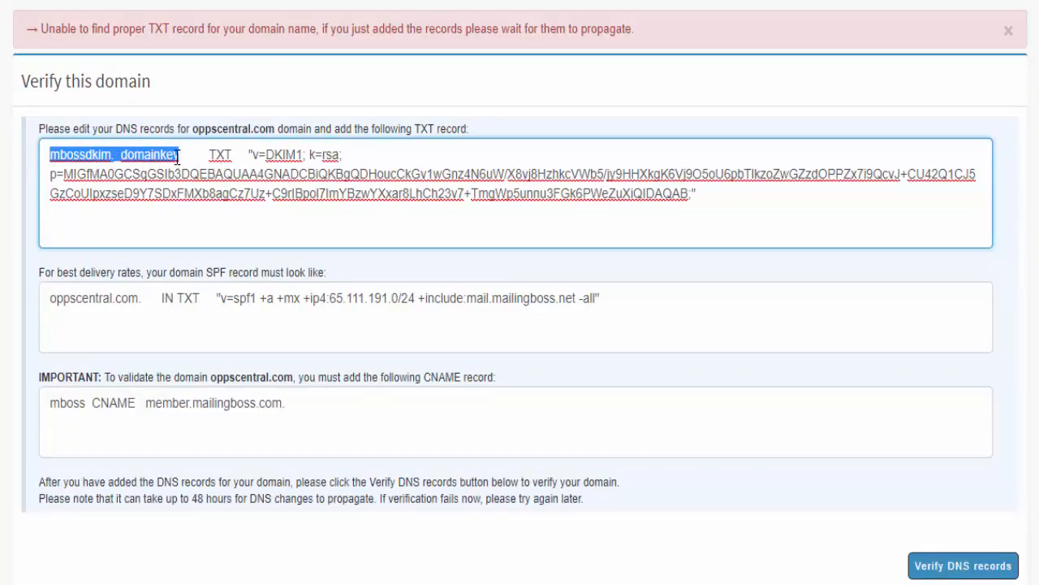
{"action": "left_click", "coordinate": [177, 157]}
{"action": "left_click_drag", "start_coordinate": [183, 153], "coordinate": [152, 154]}
{"action": "left_click", "coordinate": [136, 155]}
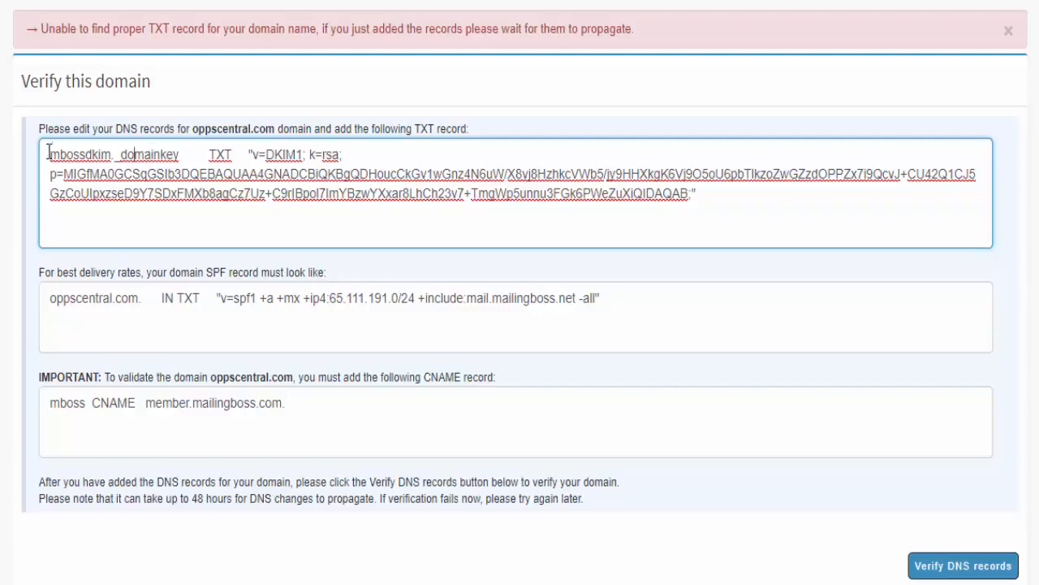
{"action": "mouse_move", "coordinate": [49, 152]}
{"action": "left_mouse_down"}
{"action": "mouse_move", "coordinate": [172, 158]}
{"action": "mouse_move", "coordinate": [159, 147]}
{"action": "mouse_move", "coordinate": [49, 153]}
{"action": "left_mouse_up"}
{"action": "key", "text": "ctrl+c"}
{"action": "left_click", "coordinate": [181, 156]}
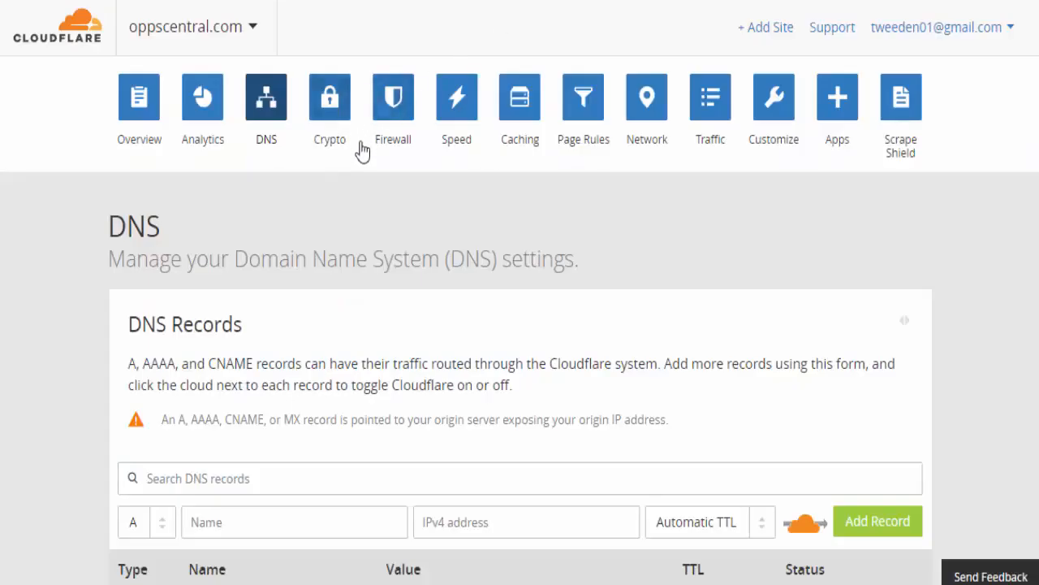
- Start a new TXT record named mbossdkim._domainkey
{"action": "scroll", "coordinate": [365, 146], "scroll_direction": "down", "scroll_amount": 5}
{"action": "left_click", "coordinate": [159, 136]}
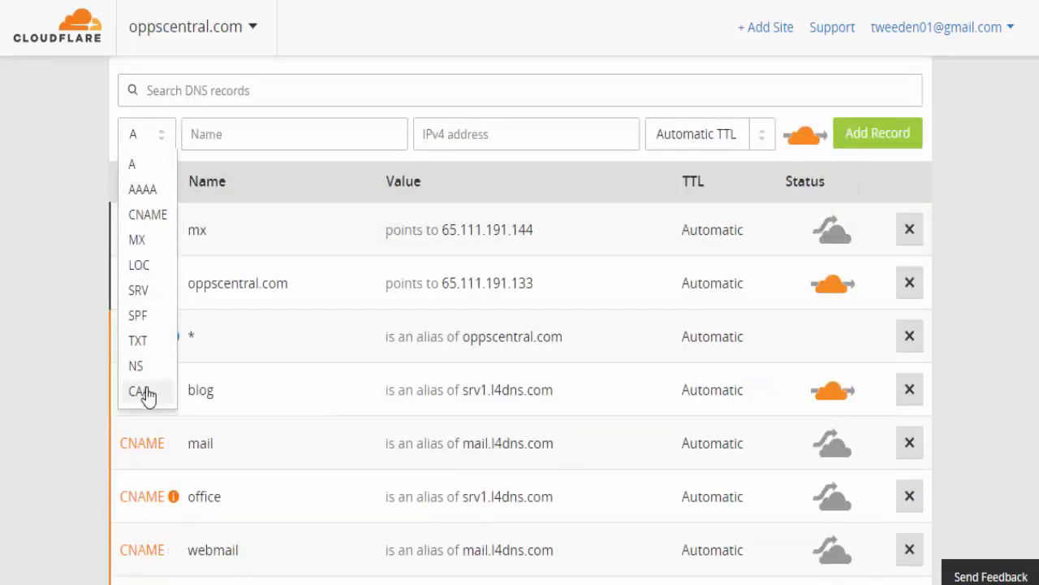
{"action": "left_click", "coordinate": [141, 348]}
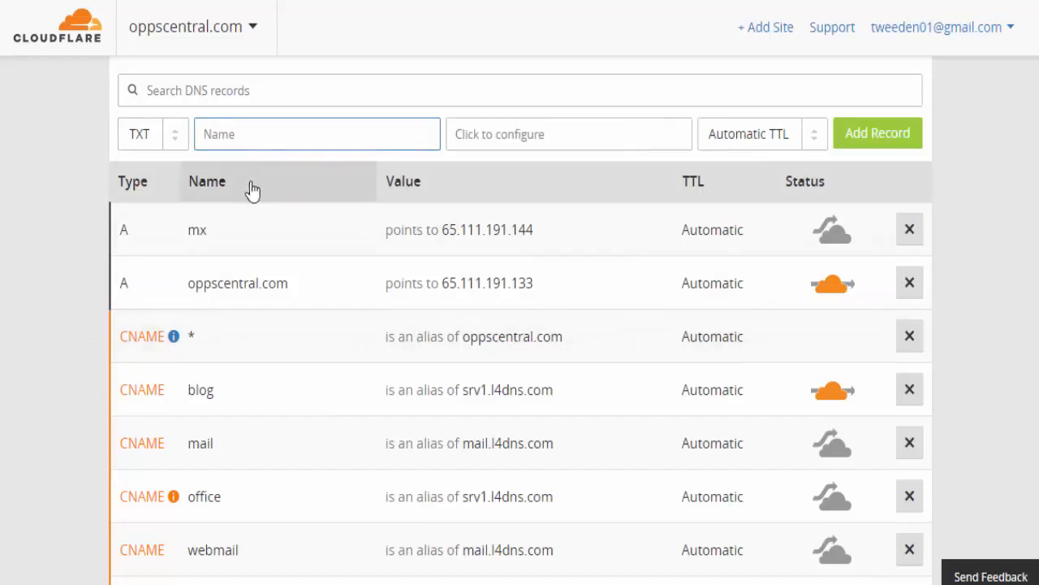
{"action": "left_click", "coordinate": [257, 135]}
{"action": "key", "text": "ctrl+v"}
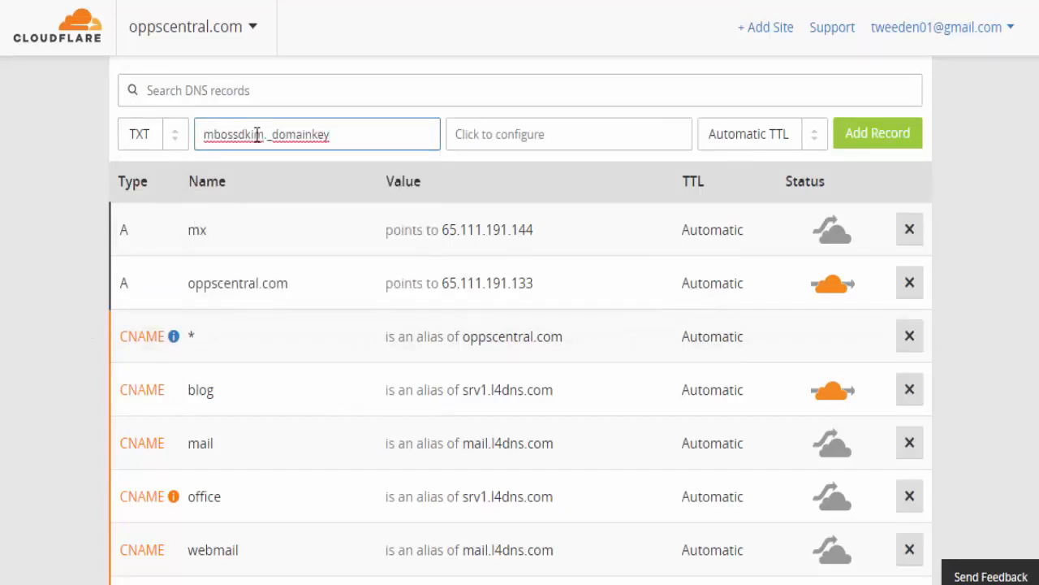
{"action": "left_click_drag", "start_coordinate": [350, 135], "coordinate": [162, 131]}
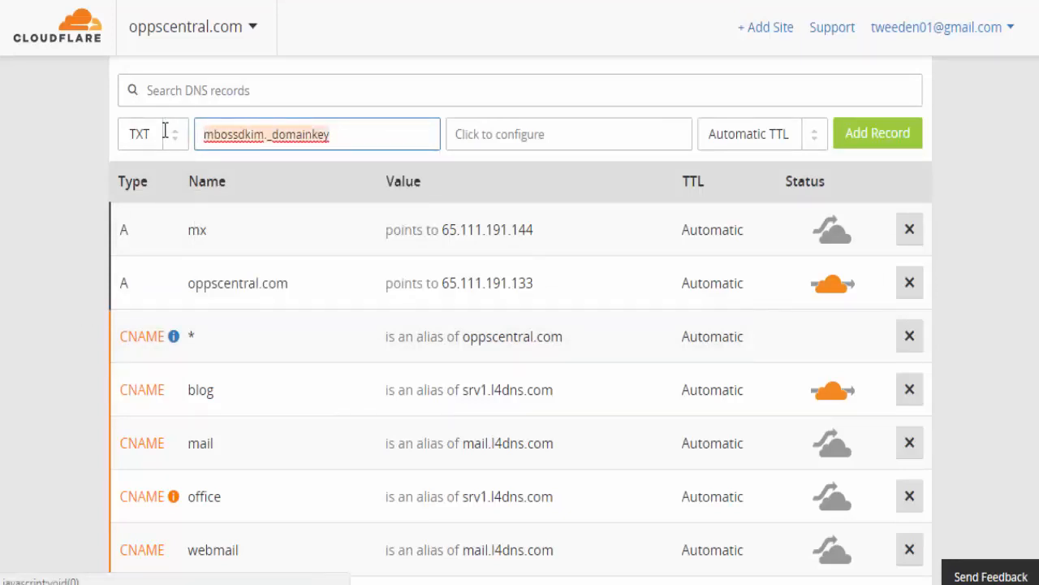
{"action": "left_click", "coordinate": [38, 150]}
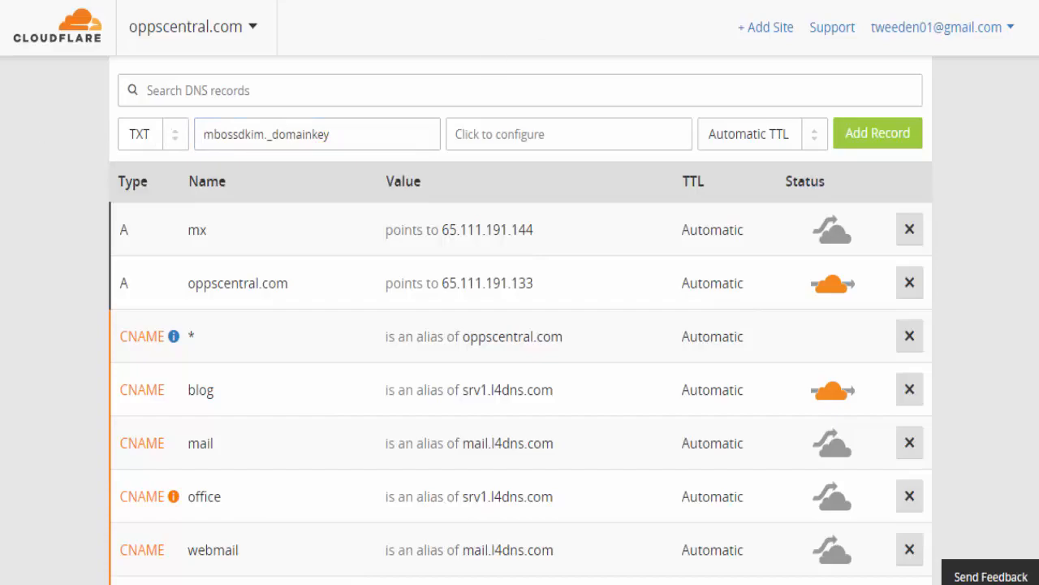
- Paste the copied v=DKIM1 key as the record content, save it and add the record
{"action": "key", "text": "ctrl+Tab"}
{"action": "mouse_move", "coordinate": [250, 154]}
{"action": "left_mouse_down"}
{"action": "mouse_move", "coordinate": [501, 200]}
{"action": "mouse_move", "coordinate": [691, 192]}
{"action": "mouse_move", "coordinate": [250, 153]}
{"action": "left_mouse_up"}
{"action": "left_click", "coordinate": [707, 196]}
{"action": "left_click", "coordinate": [513, 136]}
{"action": "left_click", "coordinate": [519, 123]}
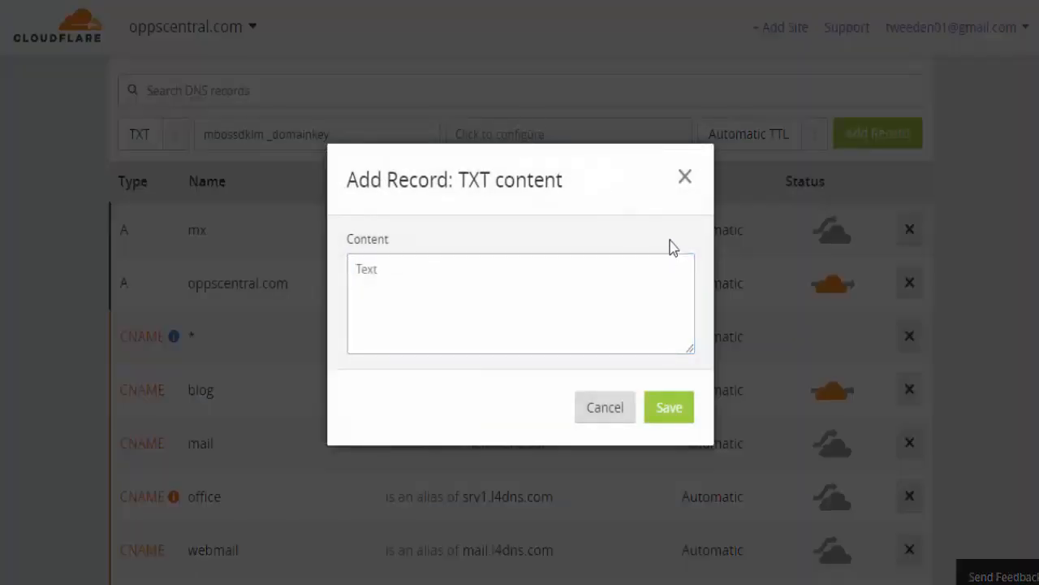
{"action": "left_click", "coordinate": [685, 179]}
{"action": "left_click", "coordinate": [529, 134]}
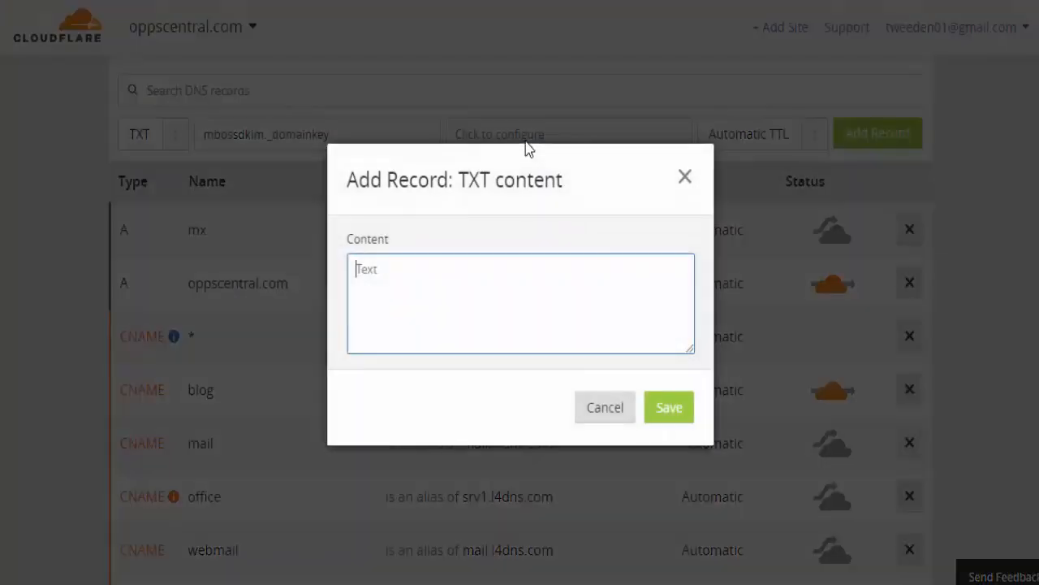
{"action": "key", "text": "ctrl+v"}
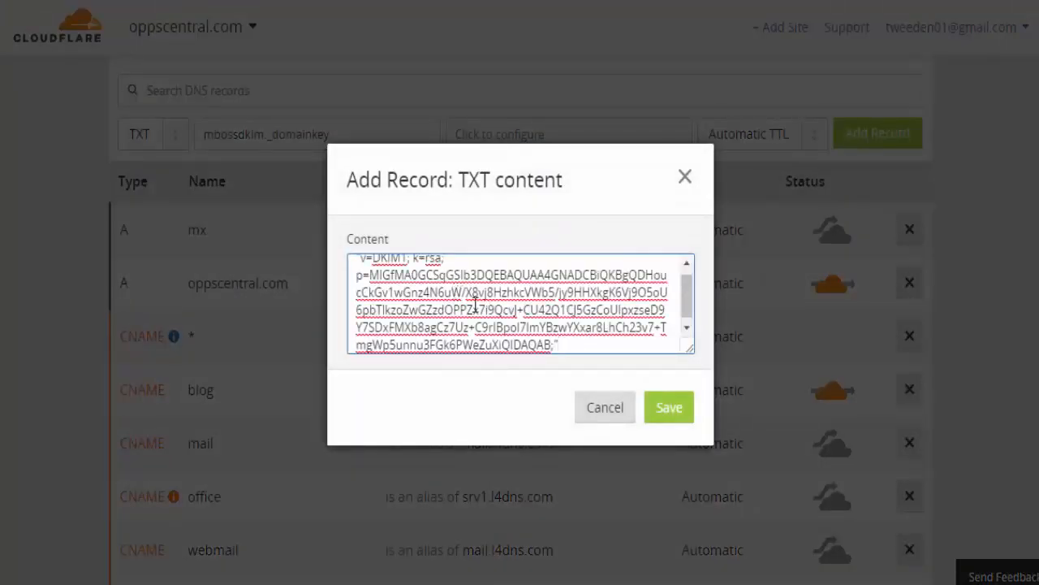
{"action": "left_click", "coordinate": [669, 407]}
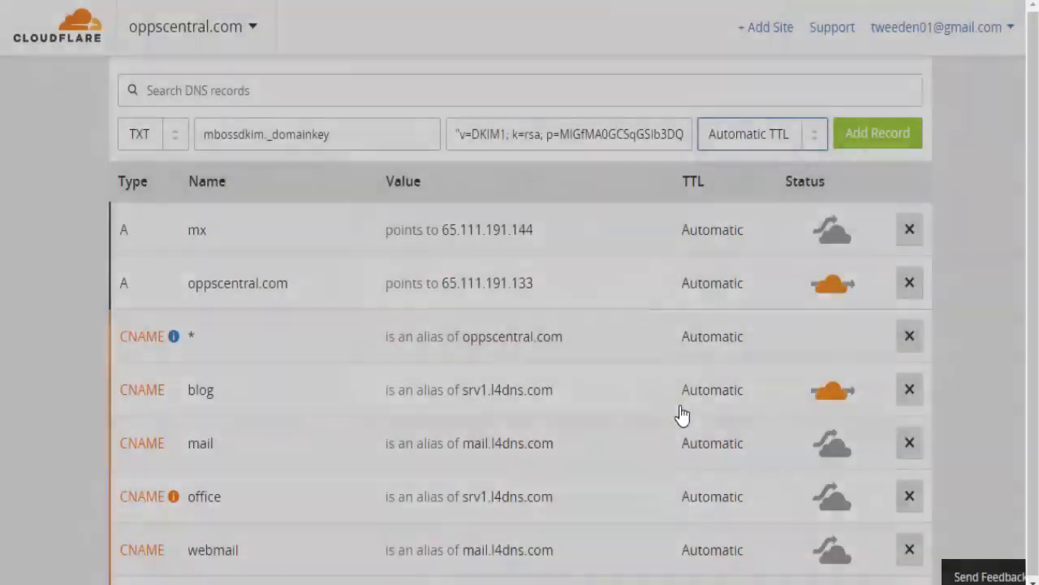
{"action": "left_click", "coordinate": [879, 134]}
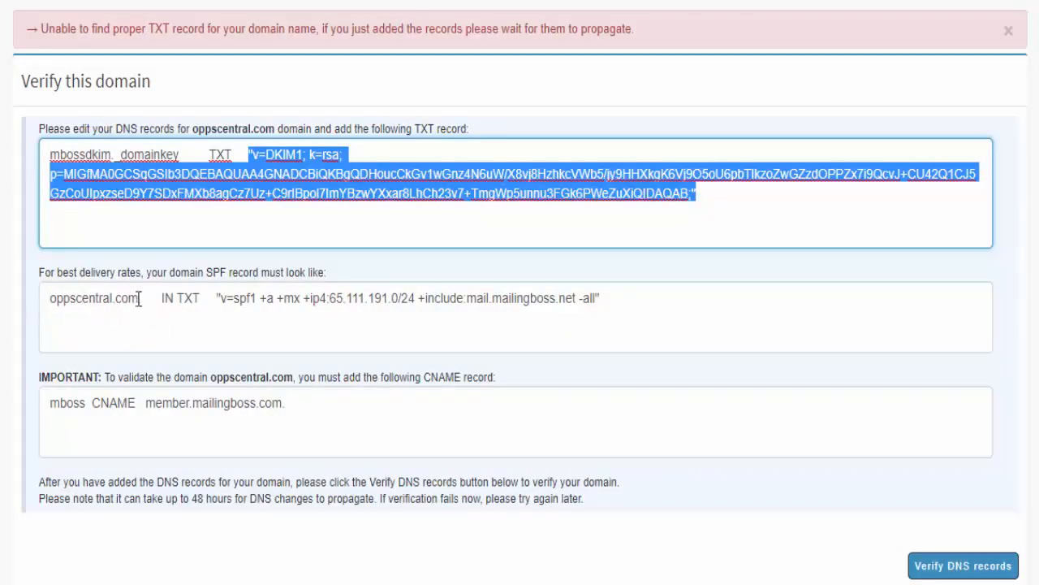
- Select oppscentral.com in Builderall's SPF instruction line
{"action": "left_click_drag", "start_coordinate": [139, 299], "coordinate": [48, 303]}
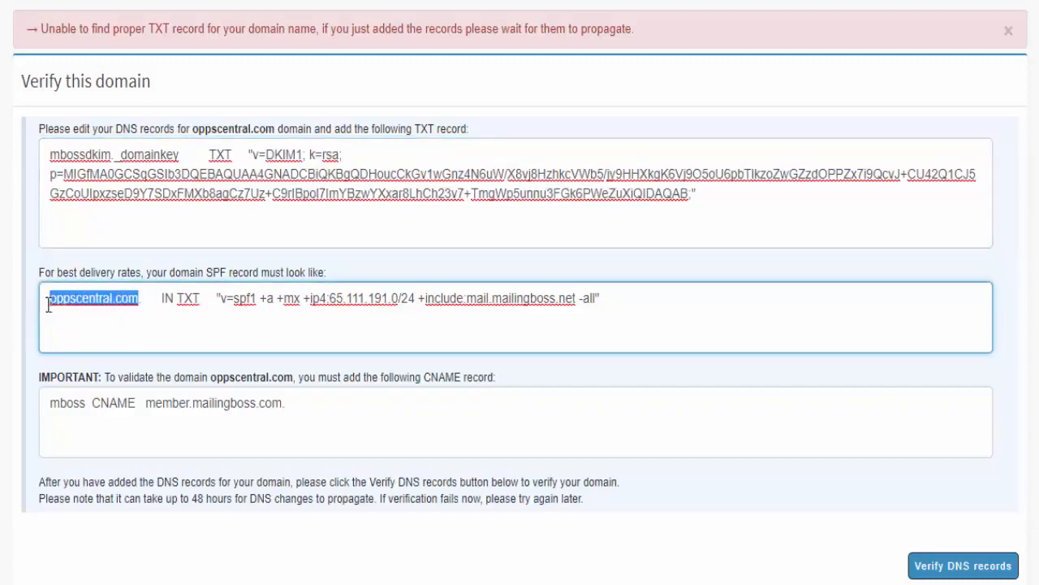
{"action": "left_click", "coordinate": [134, 306]}
{"action": "left_click_drag", "start_coordinate": [139, 298], "coordinate": [39, 307]}
{"action": "left_click", "coordinate": [128, 299]}
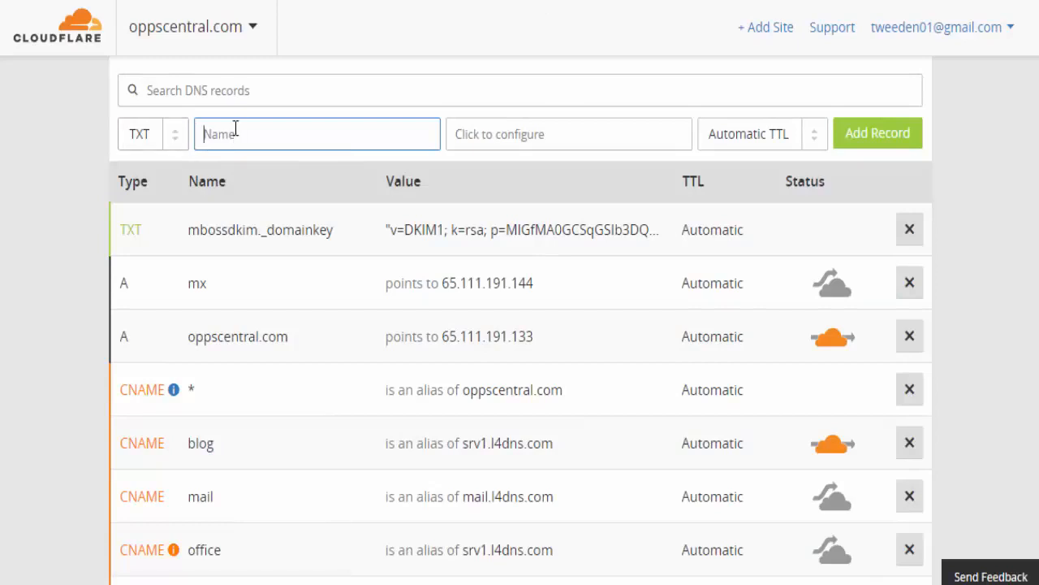
- Add a TXT record named @ holding the SPF value 'v=spf1 +a +mx …'
{"action": "type", "text": "@"}
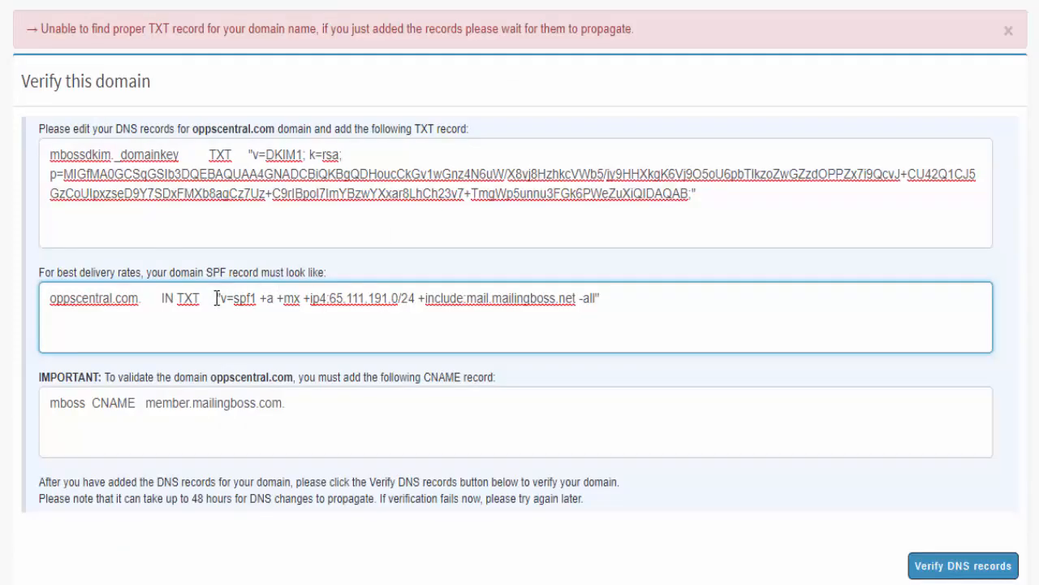
{"action": "left_click_drag", "start_coordinate": [217, 298], "coordinate": [609, 292]}
{"action": "key", "text": "ctrl+c"}
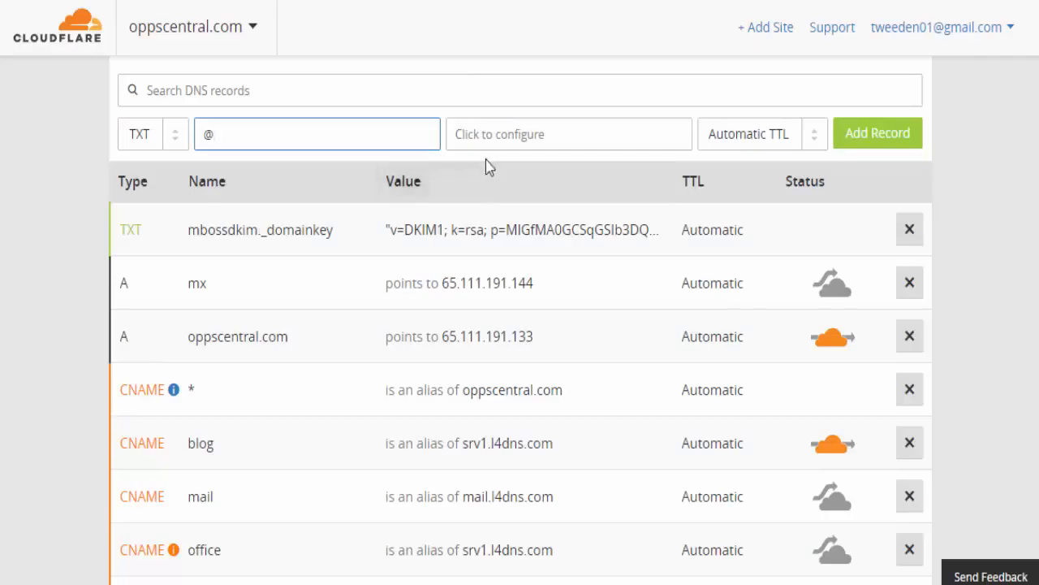
{"action": "left_click", "coordinate": [498, 132]}
{"action": "key", "text": "ctrl+v"}
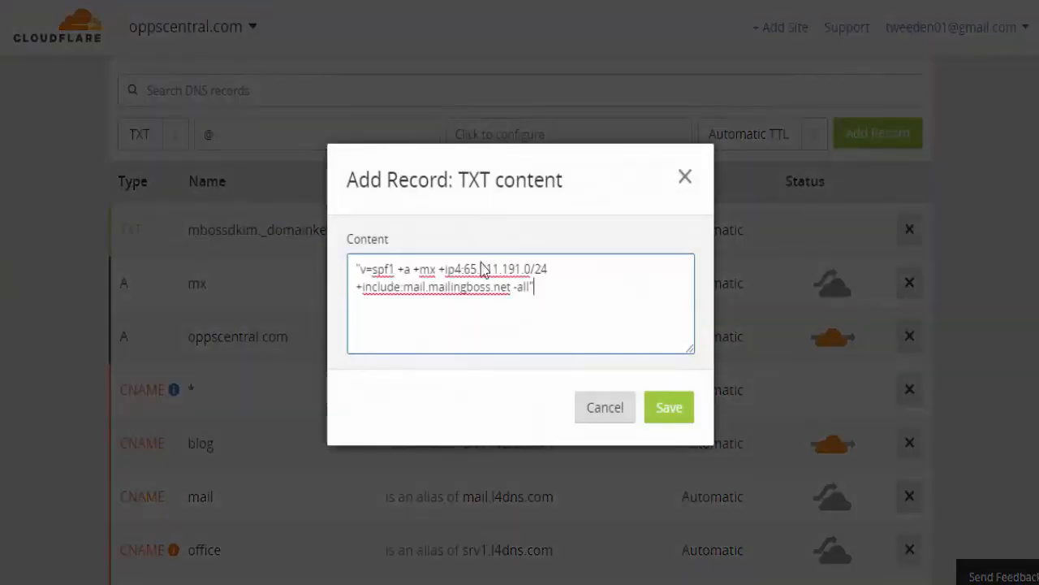
{"action": "left_click", "coordinate": [668, 412]}
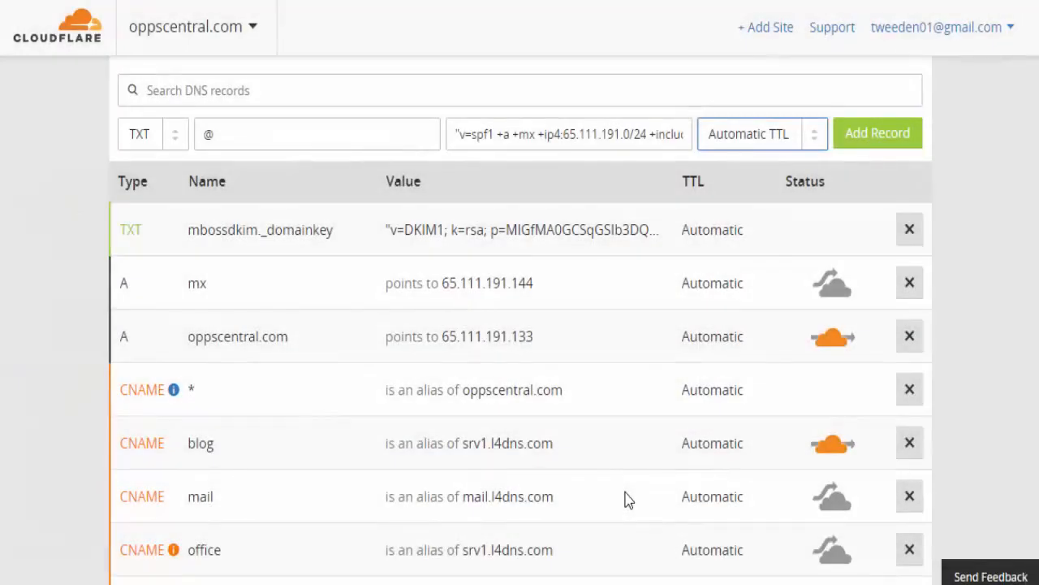
{"action": "left_click", "coordinate": [871, 142]}
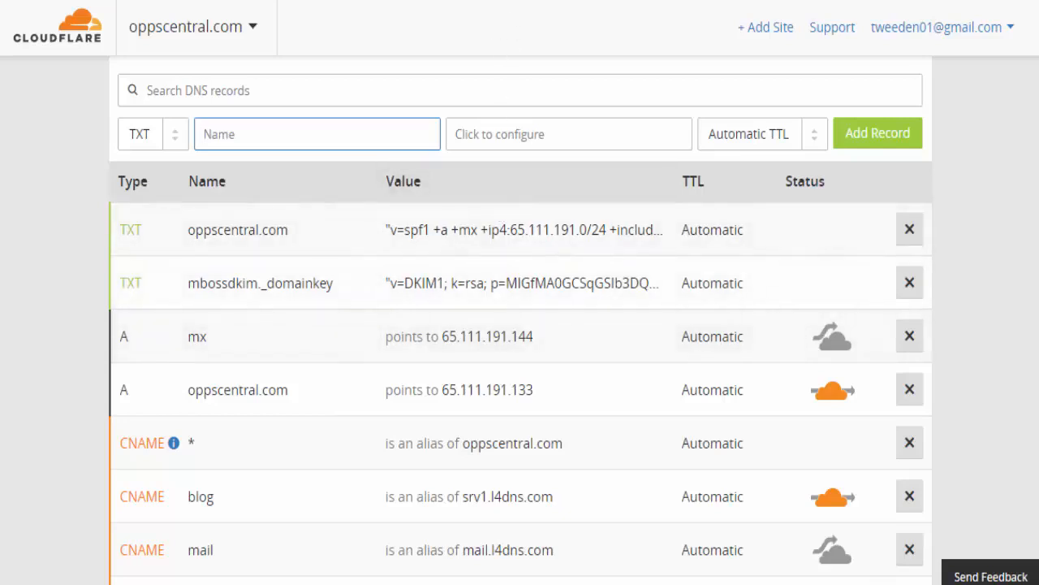
- Copy the CNAME host name mboss from Builderall's instructions
{"action": "key", "text": "ctrl+Tab"}
{"action": "scroll", "coordinate": [342, 307], "scroll_direction": "down", "scroll_amount": 1}
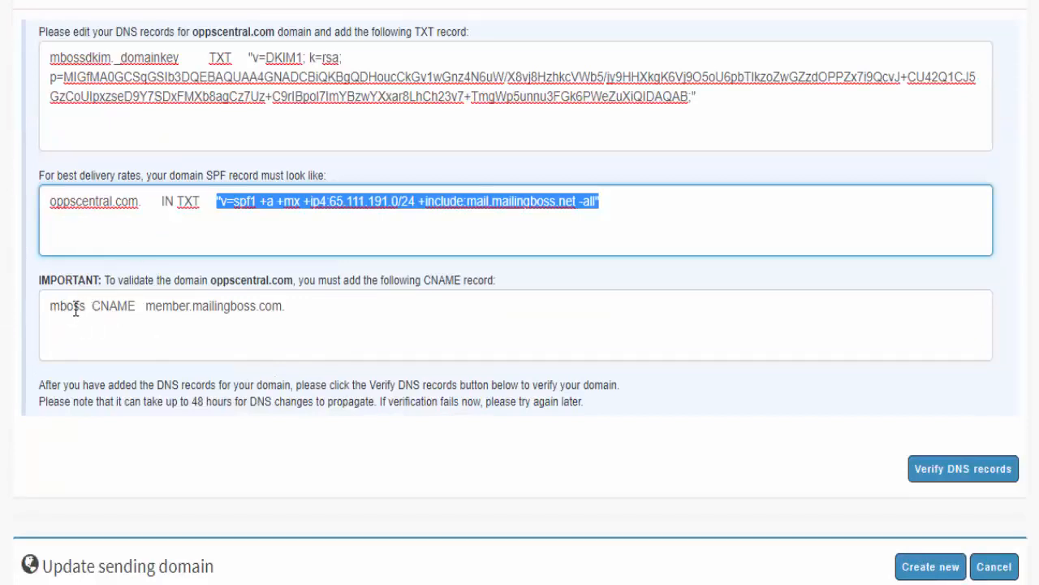
{"action": "left_click", "coordinate": [50, 307]}
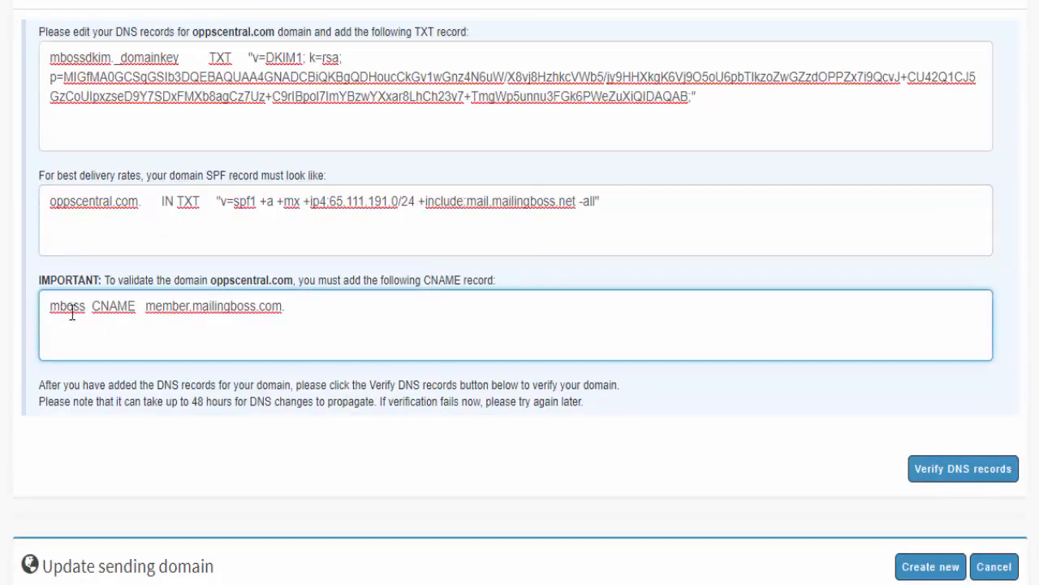
{"action": "double_click", "coordinate": [84, 307]}
{"action": "left_click_drag", "start_coordinate": [87, 309], "coordinate": [86, 310]}
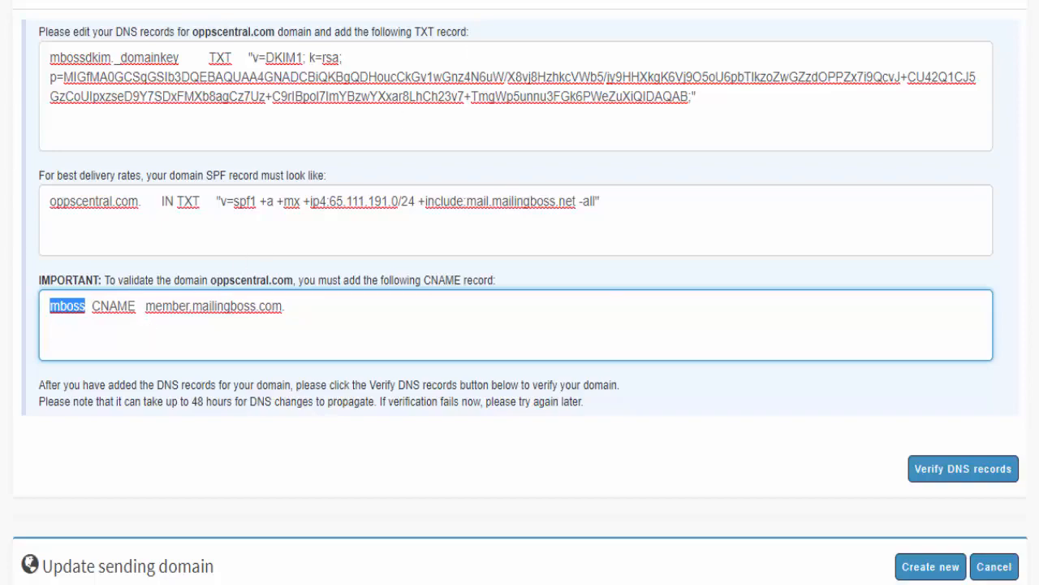
{"action": "key", "text": "ctrl+Tab"}
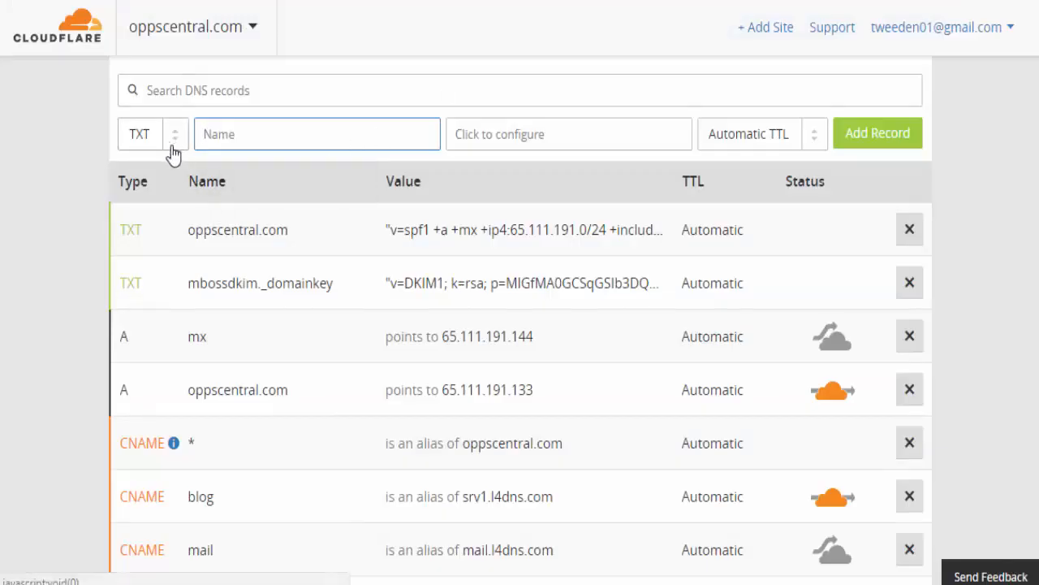
- Start a CNAME record named mboss
{"action": "left_click", "coordinate": [176, 138]}
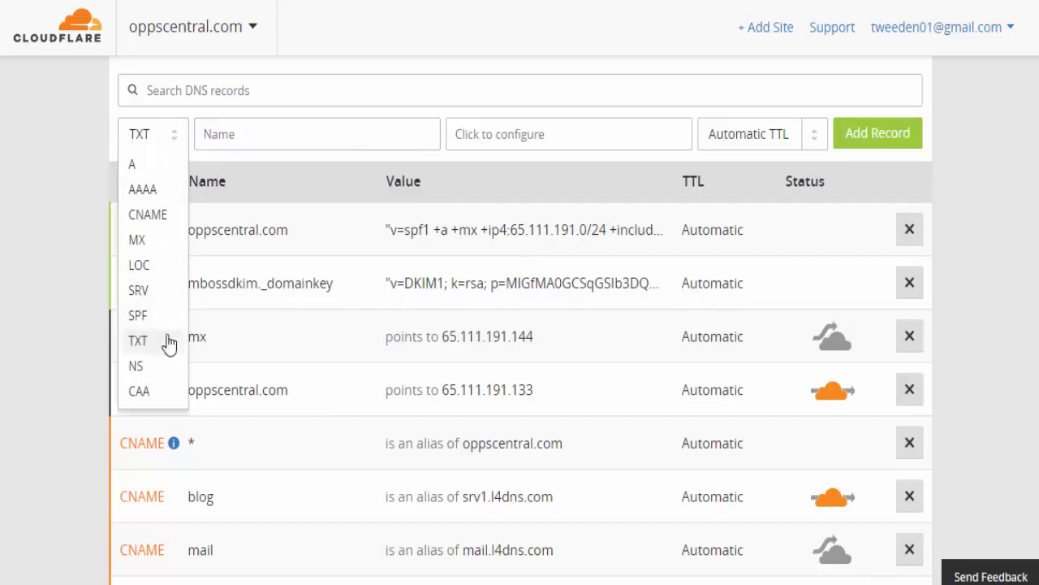
{"action": "left_click", "coordinate": [146, 215]}
{"action": "left_click", "coordinate": [234, 131]}
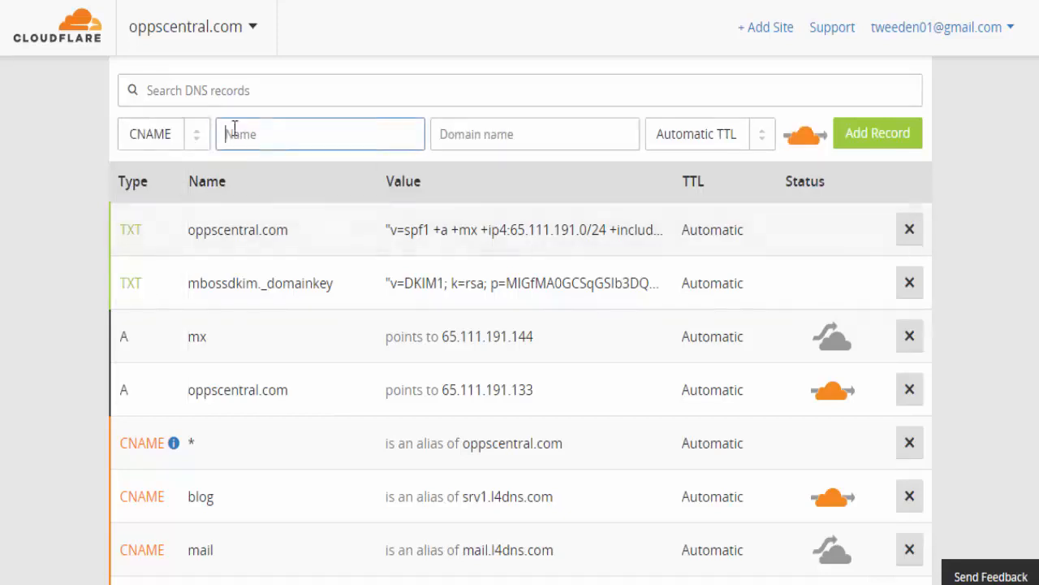
{"action": "type", "text": "mboss"}
- Set the CNAME target to member.mailingboss.com and add the record
{"action": "key", "text": "alt+Tab"}
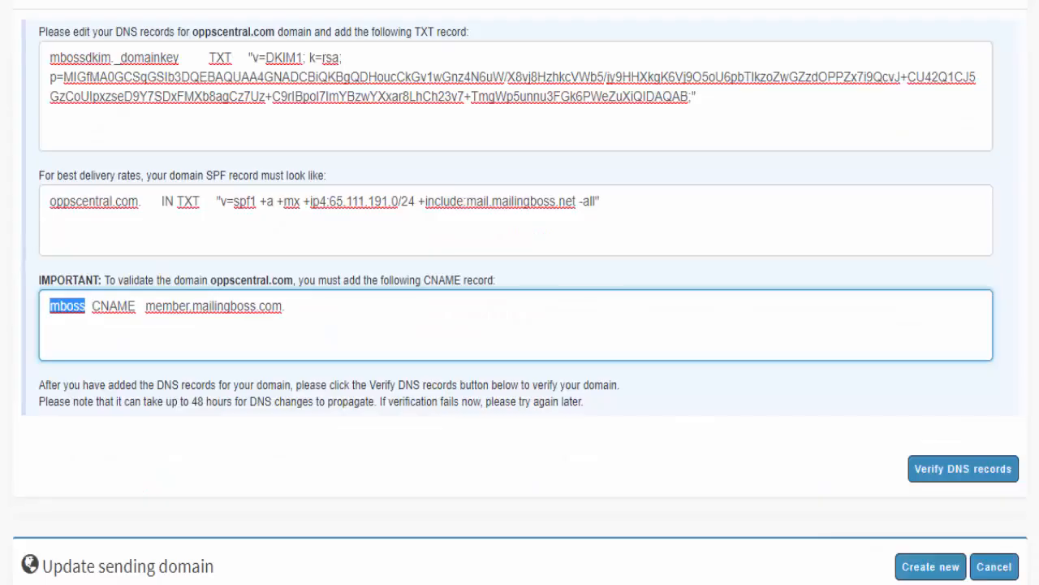
{"action": "left_click", "coordinate": [145, 305]}
{"action": "left_click", "coordinate": [282, 305], "text": "shift"}
{"action": "key", "text": "ctrl+c"}
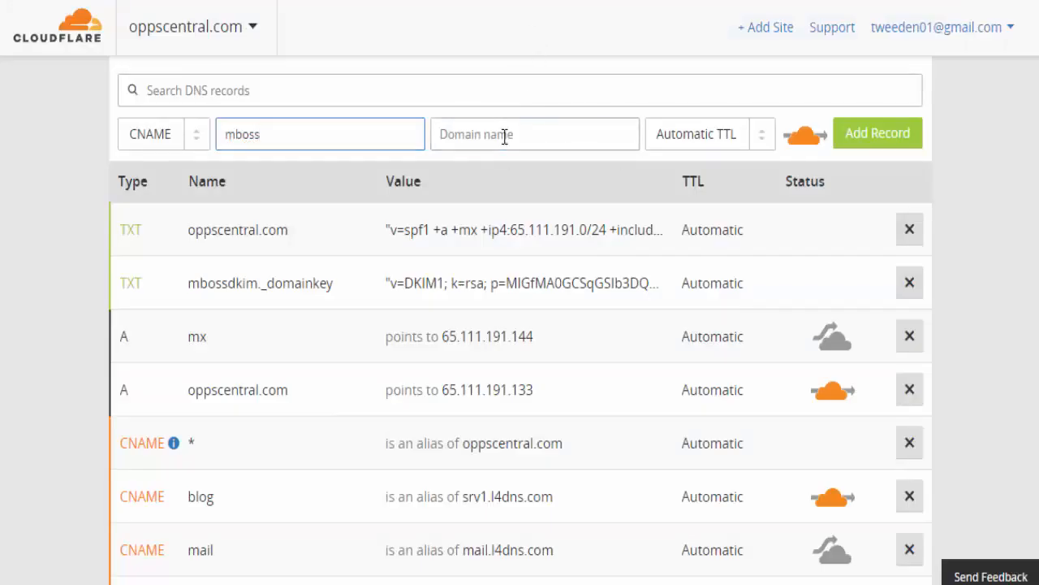
{"action": "left_click", "coordinate": [505, 137]}
{"action": "key", "text": "ctrl+v"}
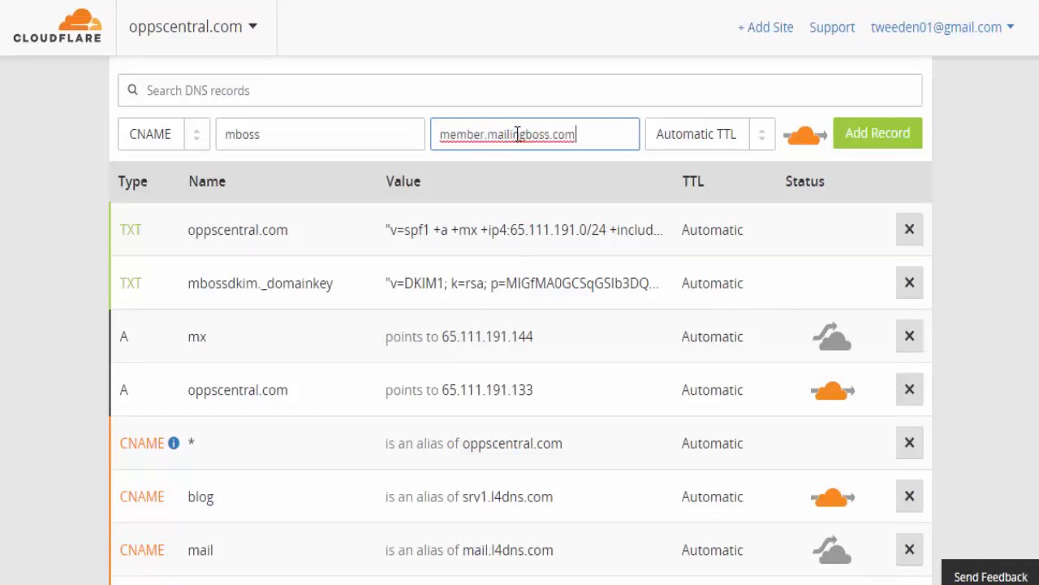
{"action": "left_click", "coordinate": [887, 147]}
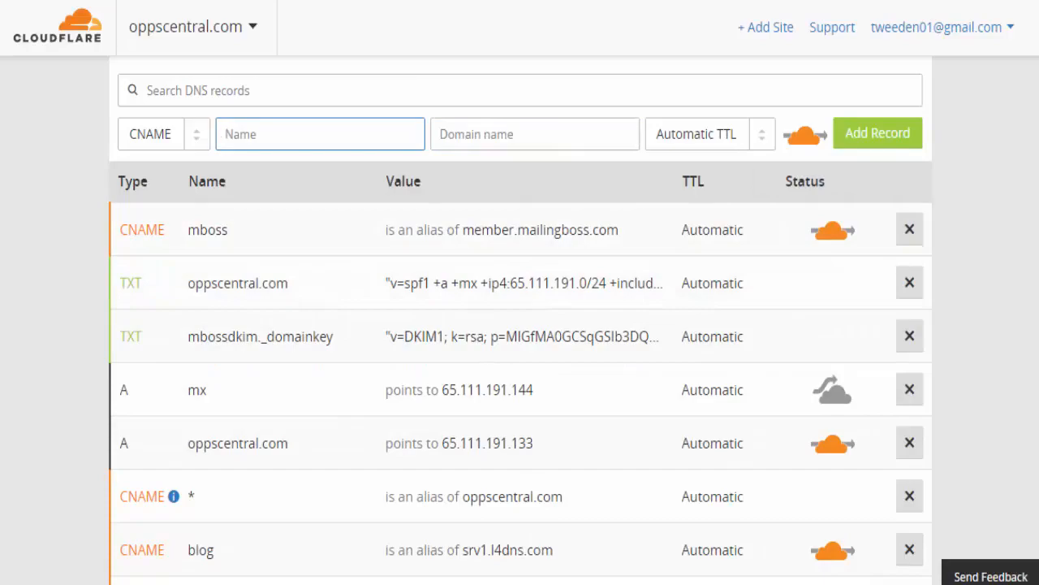
{"action": "left_click", "coordinate": [453, 1]}
- Run Verify DNS records for oppscentral.com until the green 'successfully verified' banner appears
{"action": "scroll", "coordinate": [331, 272], "scroll_direction": "up", "scroll_amount": 3}
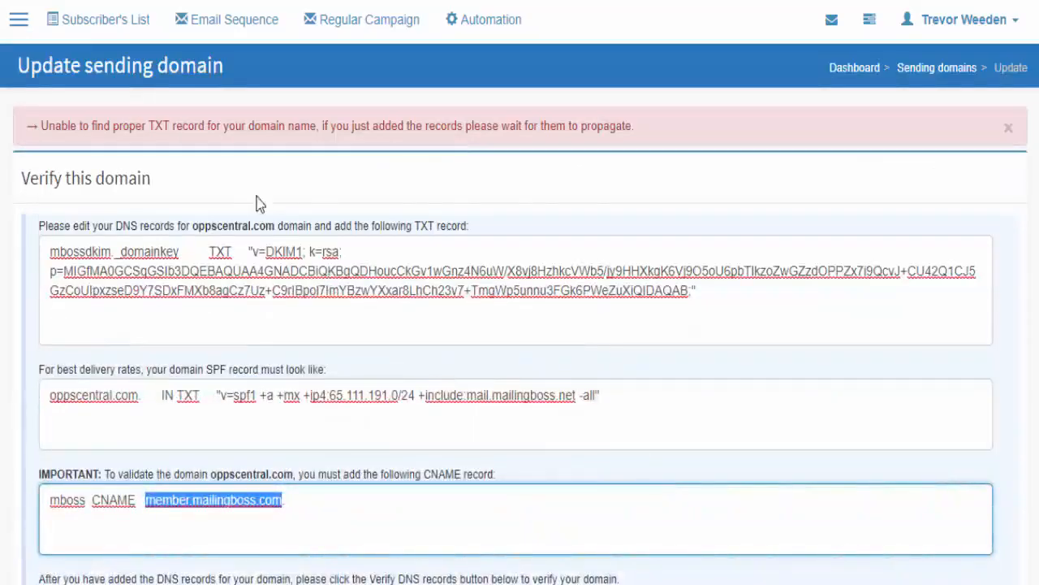
{"action": "scroll", "coordinate": [259, 203], "scroll_direction": "down", "scroll_amount": 1}
{"action": "scroll", "coordinate": [755, 356], "scroll_direction": "down", "scroll_amount": 2}
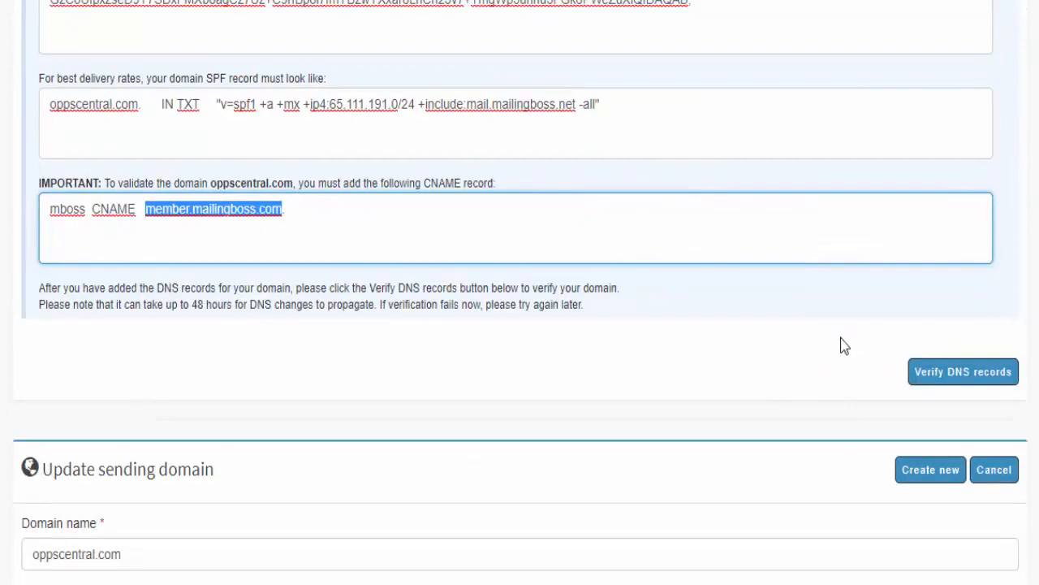
{"action": "scroll", "coordinate": [841, 349], "scroll_direction": "up", "scroll_amount": 1}
{"action": "scroll", "coordinate": [840, 344], "scroll_direction": "down", "scroll_amount": 1}
{"action": "left_click", "coordinate": [957, 376]}
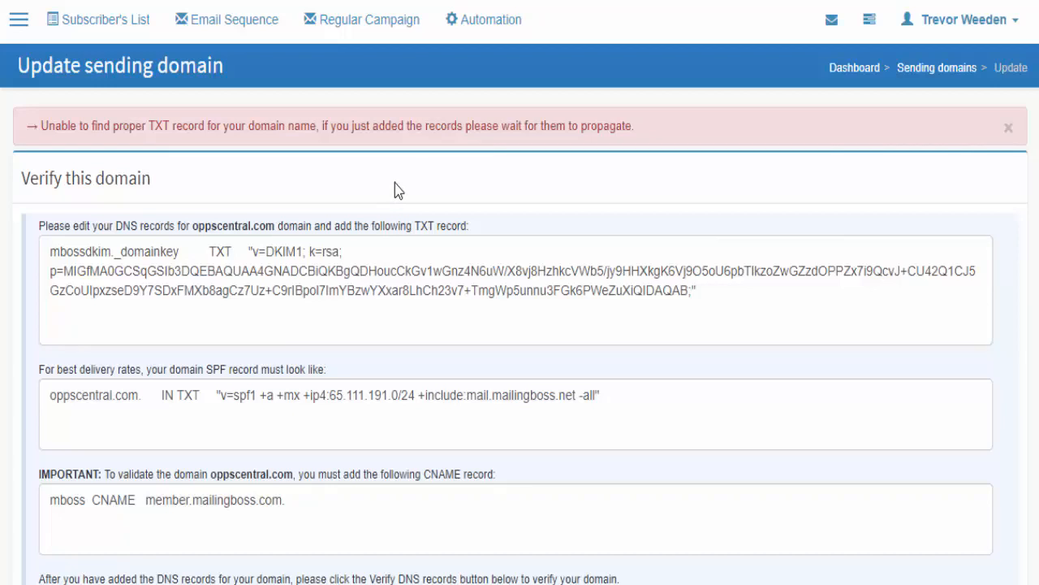
{"action": "scroll", "coordinate": [408, 188], "scroll_direction": "down", "scroll_amount": 4}
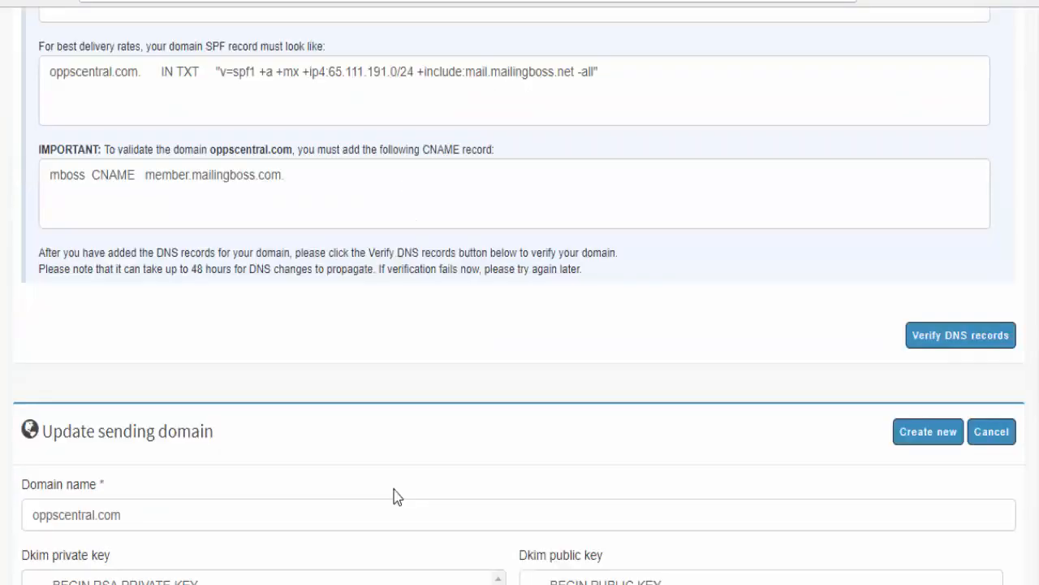
{"action": "scroll", "coordinate": [374, 492], "scroll_direction": "up", "scroll_amount": 4}
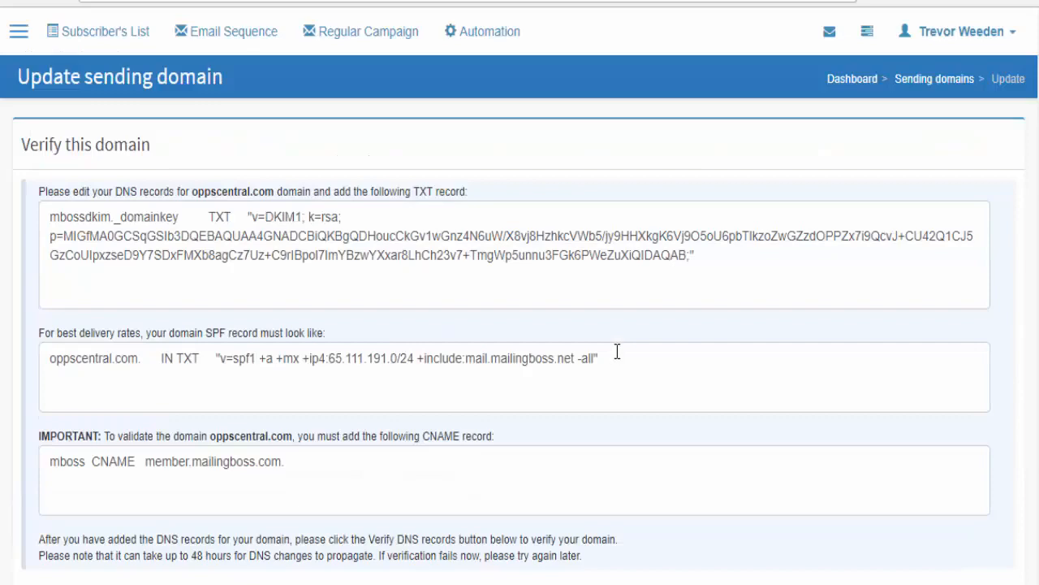
{"action": "scroll", "coordinate": [621, 339], "scroll_direction": "down", "scroll_amount": 4}
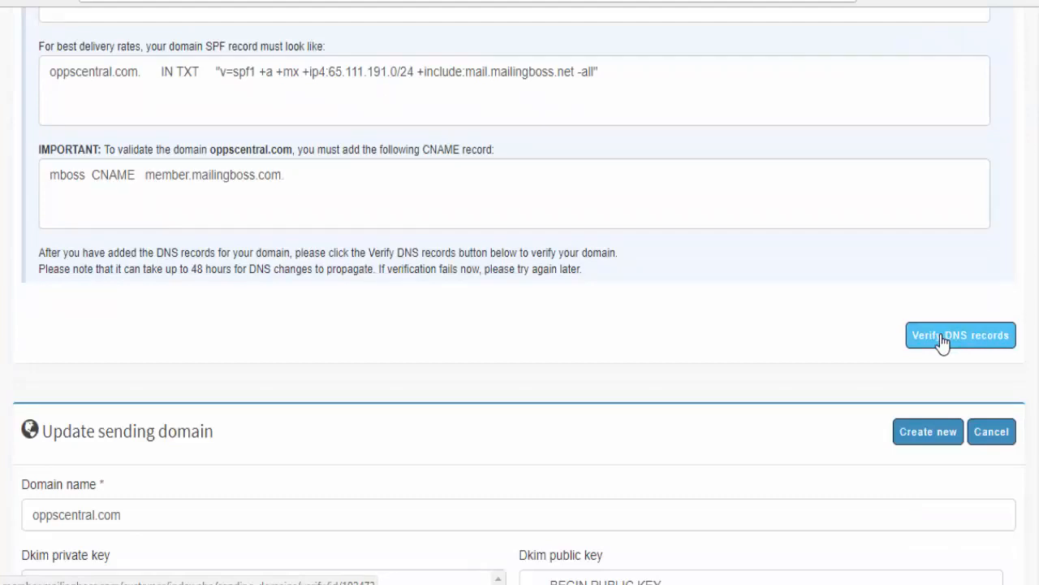
{"action": "left_click", "coordinate": [942, 340]}
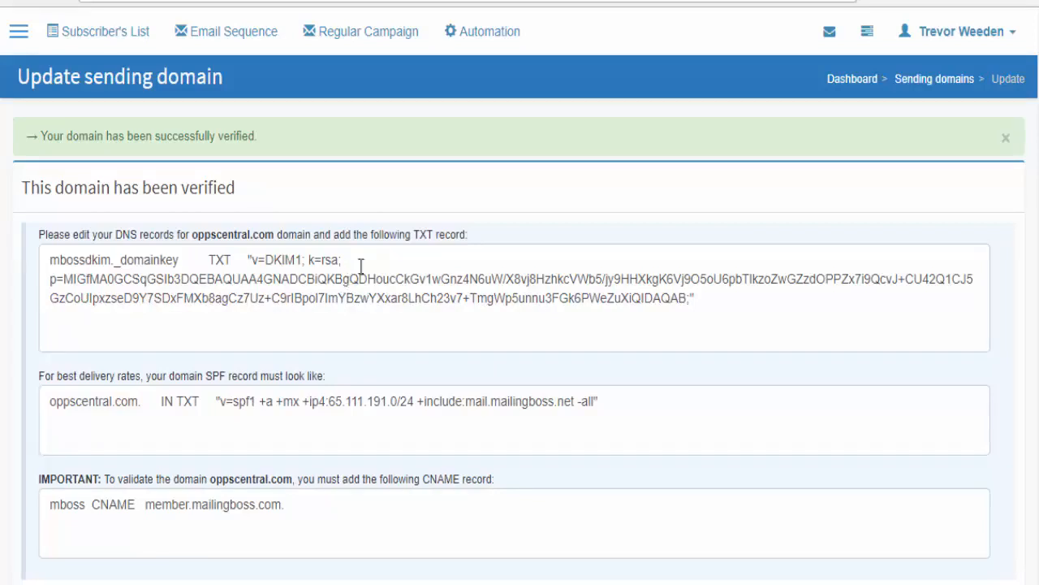
- Copy the priority-1 mail server ASPMX.L.GOOGLE.COM from Google's MX instructions
{"action": "key", "text": "ctrl+Tab"}
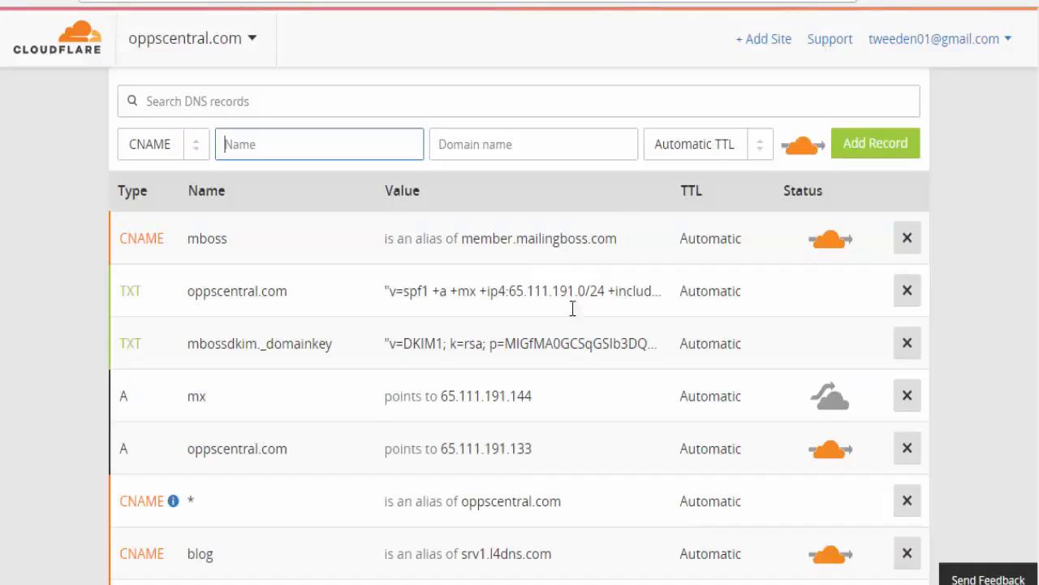
{"action": "scroll", "coordinate": [303, 397], "scroll_direction": "down", "scroll_amount": 2}
{"action": "scroll", "coordinate": [326, 310], "scroll_direction": "up", "scroll_amount": 4}
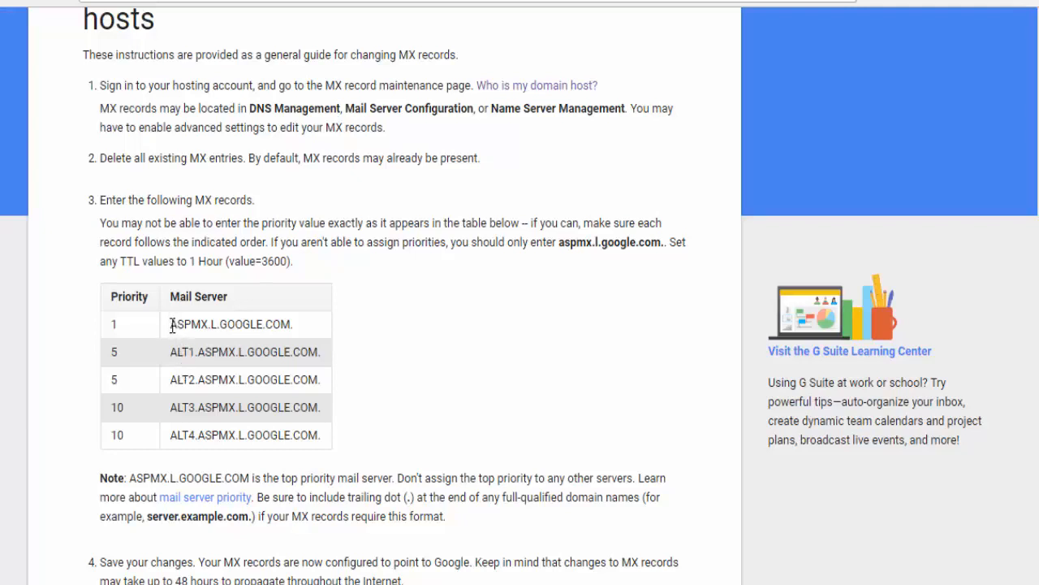
{"action": "scroll", "coordinate": [171, 325], "scroll_direction": "down", "scroll_amount": 5}
{"action": "scroll", "coordinate": [176, 333], "scroll_direction": "up", "scroll_amount": 5}
{"action": "left_click_drag", "start_coordinate": [172, 322], "coordinate": [284, 327]}
{"action": "key", "text": "ctrl+c"}
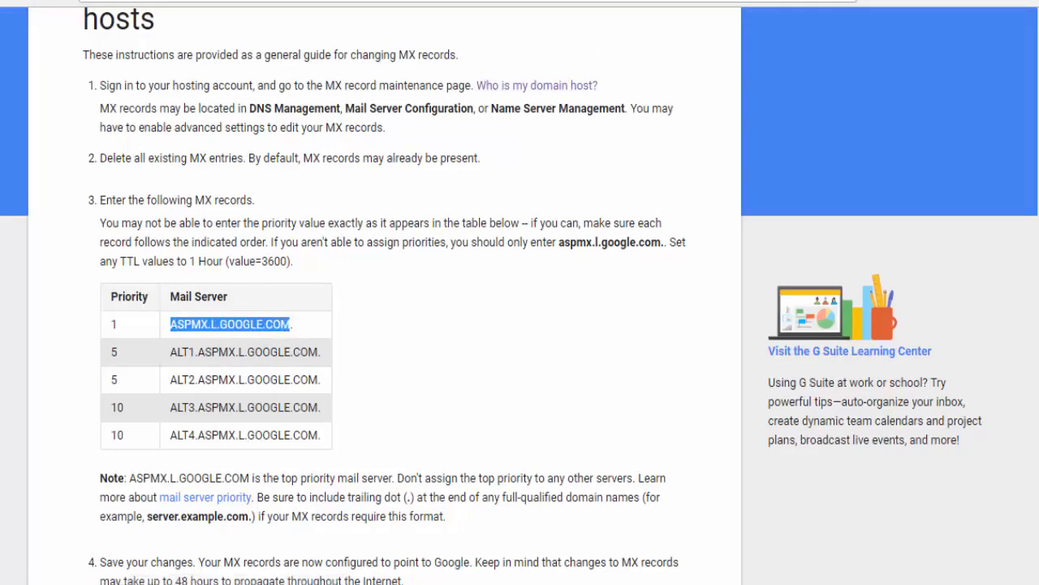
{"action": "left_click", "coordinate": [601, 1]}
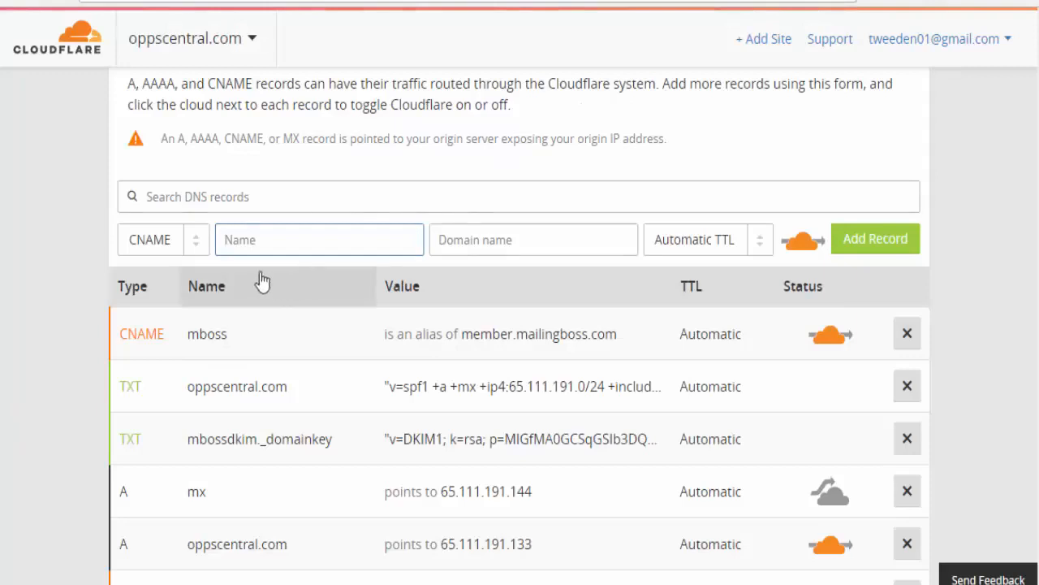
- Add an @ MX record for ASPMX.L.GOOGLE.COM with priority 1
{"action": "left_click", "coordinate": [192, 243]}
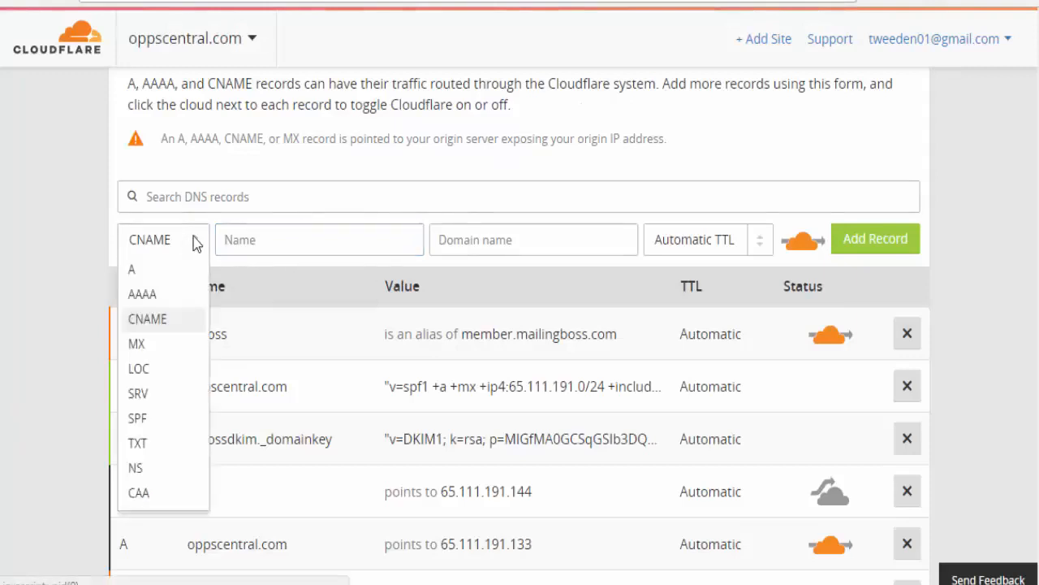
{"action": "left_click", "coordinate": [139, 345]}
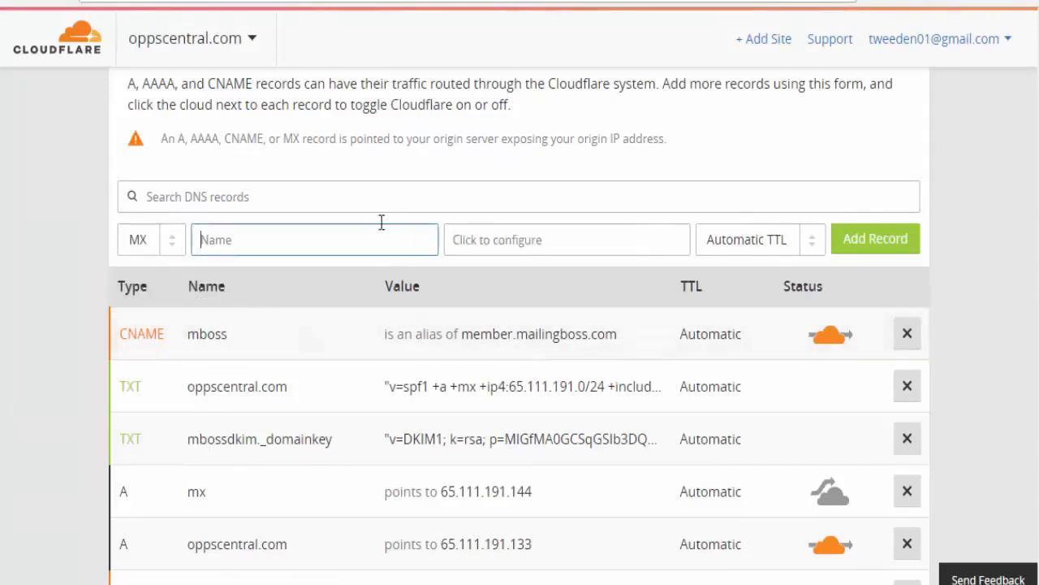
{"action": "left_click", "coordinate": [299, 246]}
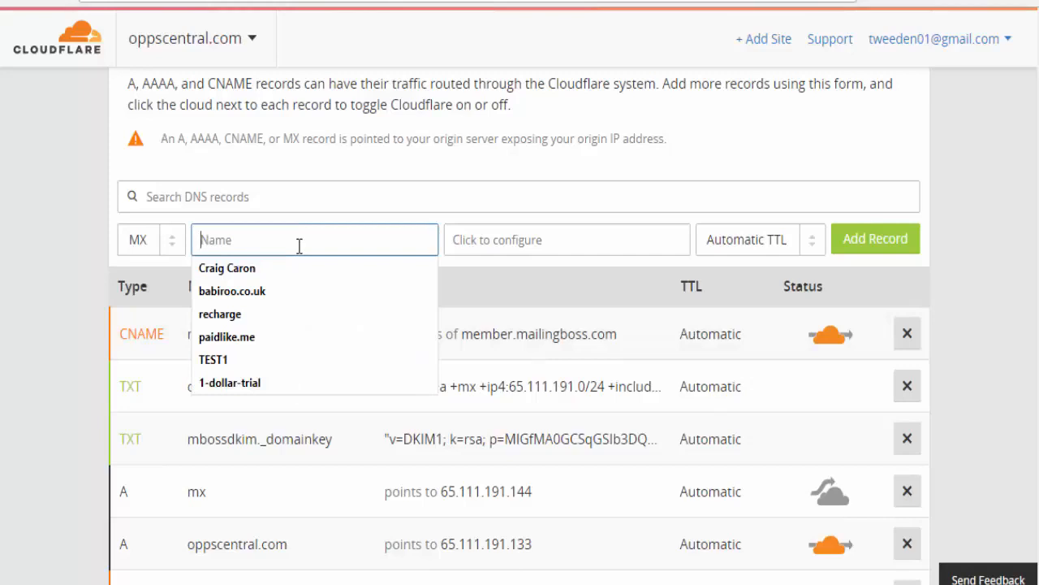
{"action": "type", "text": "@"}
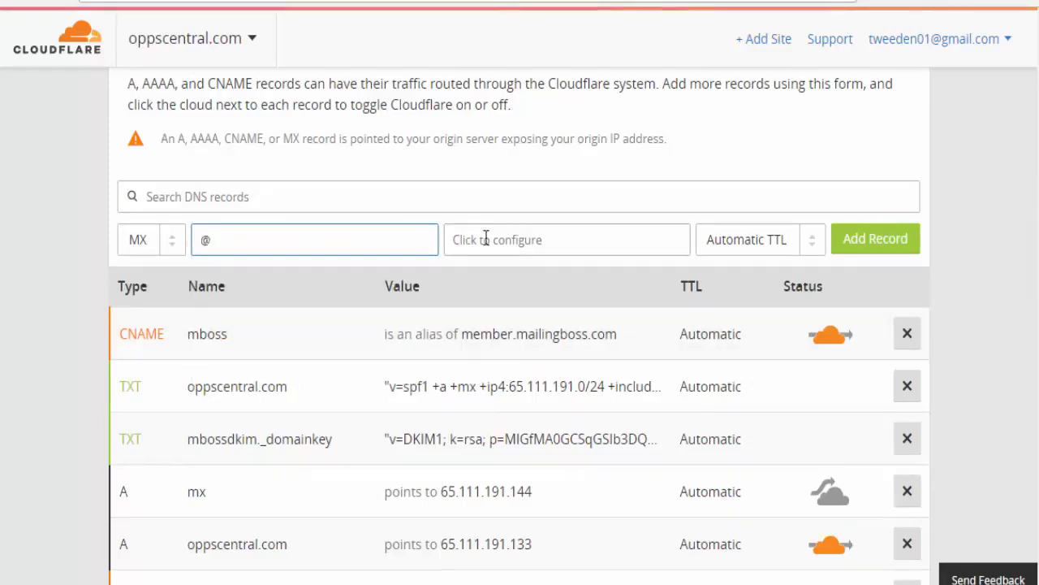
{"action": "left_click", "coordinate": [454, 239]}
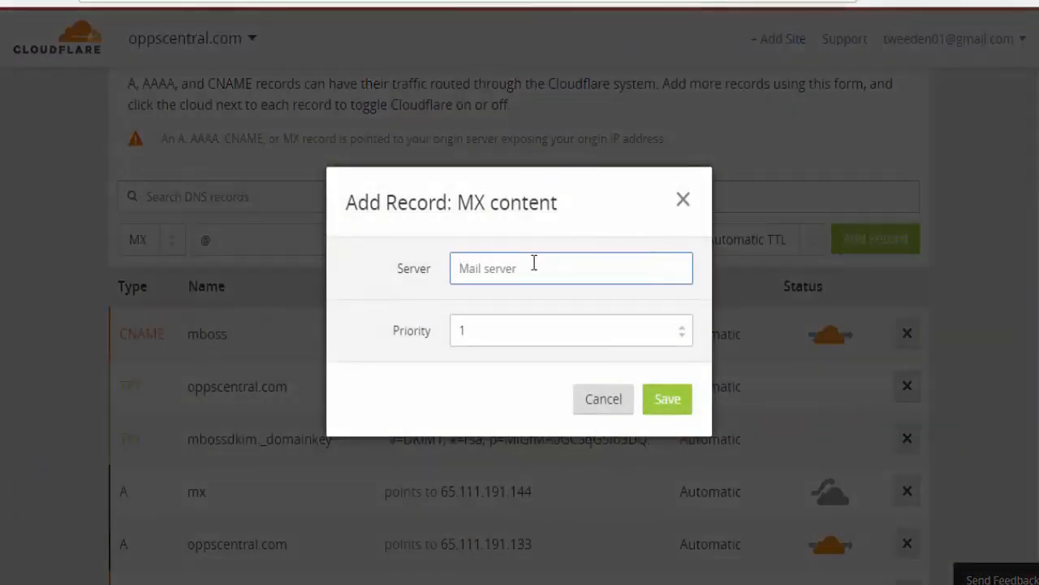
{"action": "key", "text": "ctrl+v"}
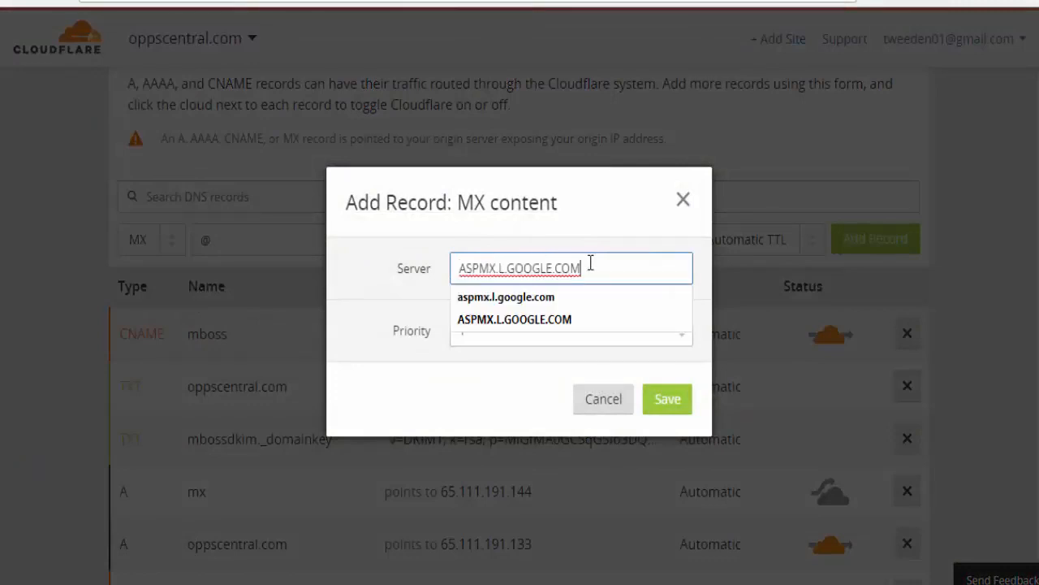
{"action": "left_click", "coordinate": [536, 320]}
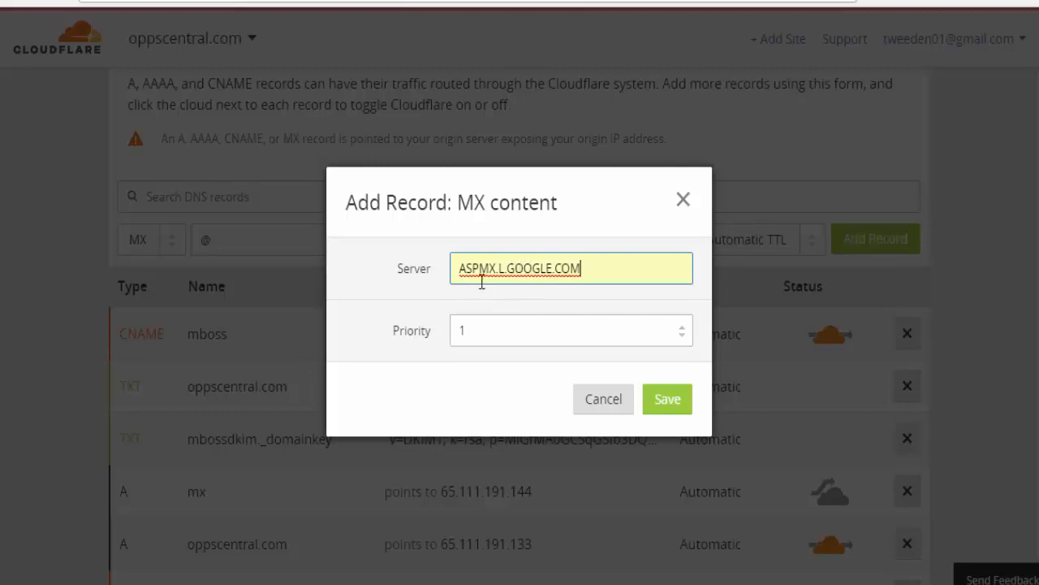
{"action": "left_click", "coordinate": [465, 330]}
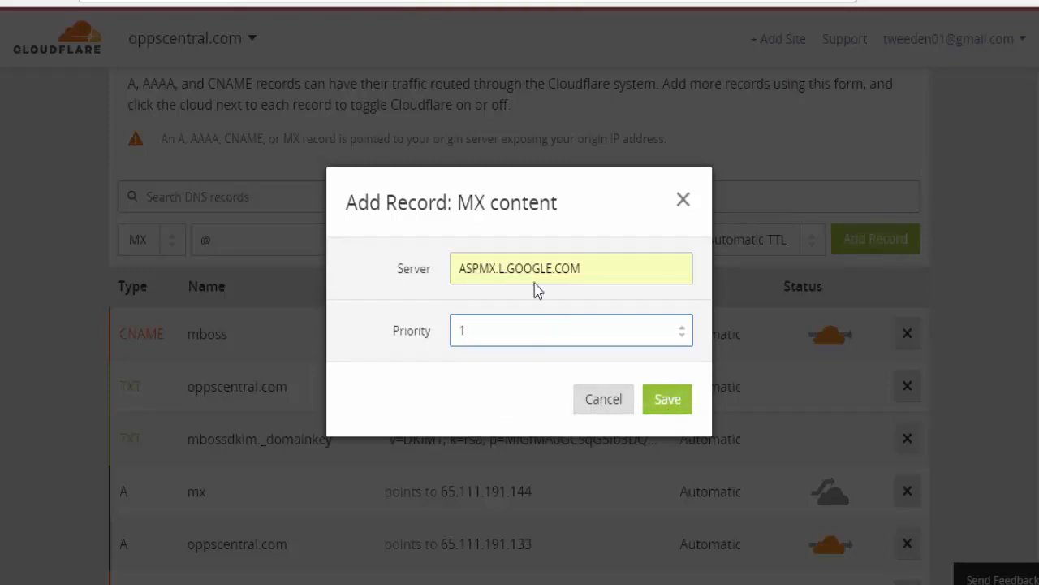
{"action": "left_click", "coordinate": [667, 399]}
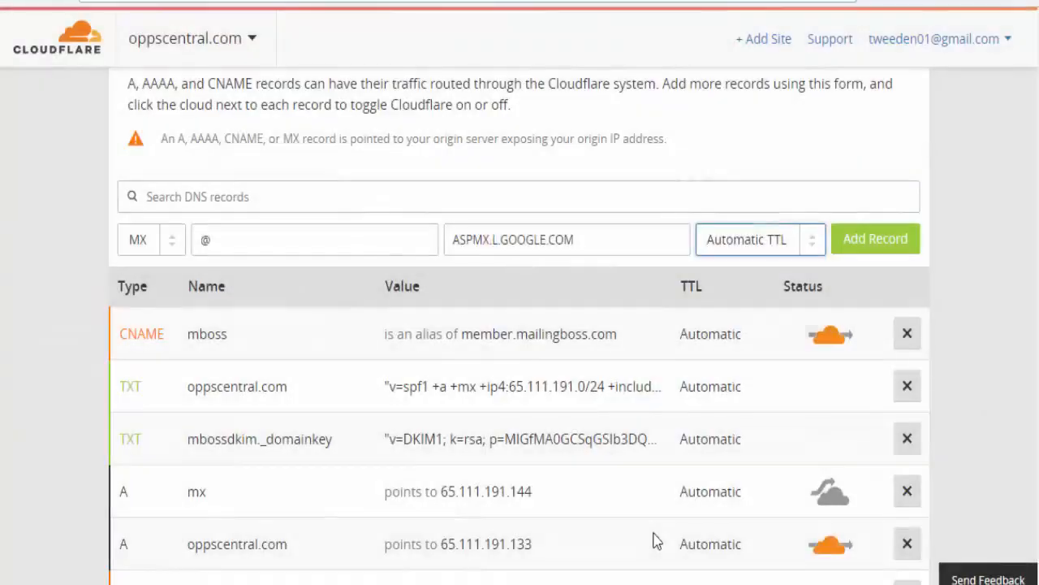
{"action": "left_click", "coordinate": [888, 240]}
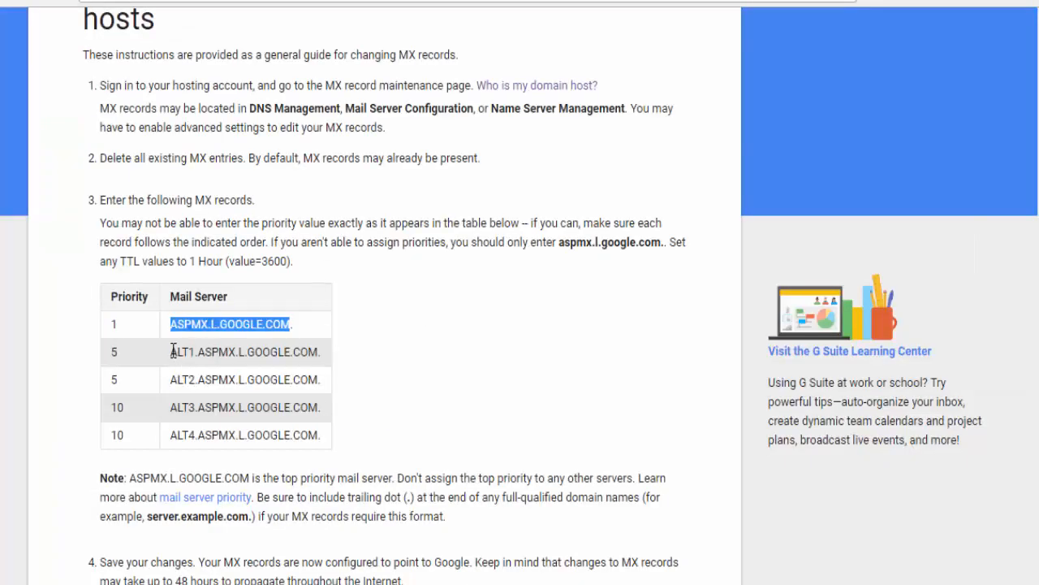
- Copy ALT1.ASPMX.L.GOOGLE.COM from Google's MX table
{"action": "left_click_drag", "start_coordinate": [171, 352], "coordinate": [317, 353]}
{"action": "key", "text": "ctrl+c"}
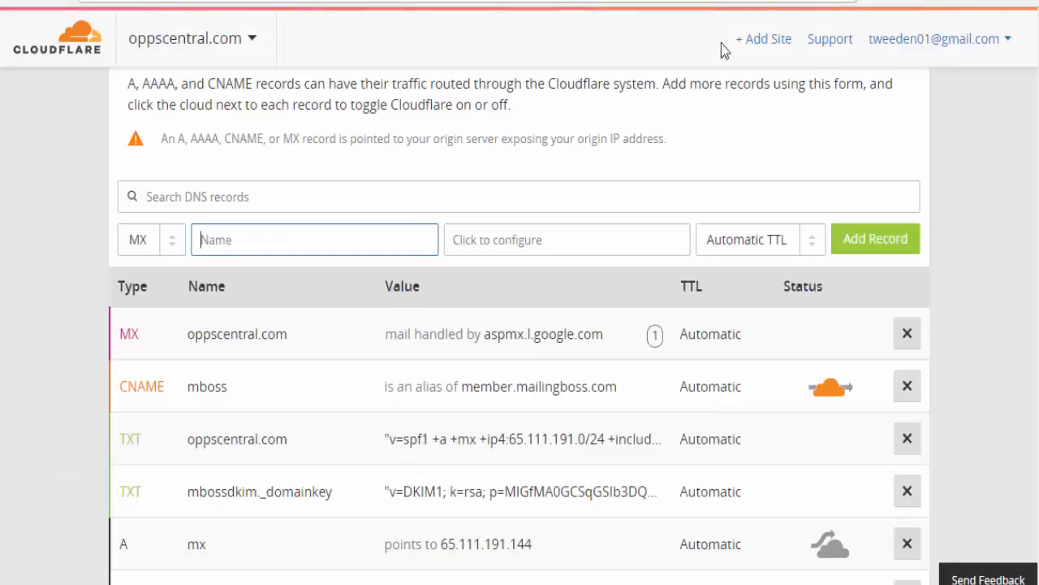
- Add an @ MX record for ALT1.ASPMX.L.GOOGLE.COM with priority 5
{"action": "left_click", "coordinate": [246, 240]}
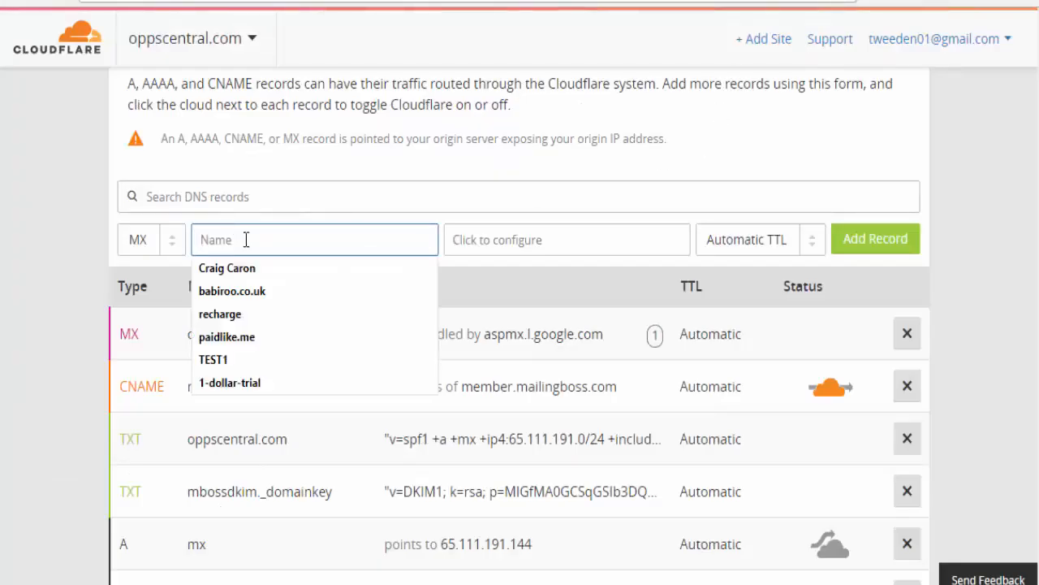
{"action": "type", "text": "@"}
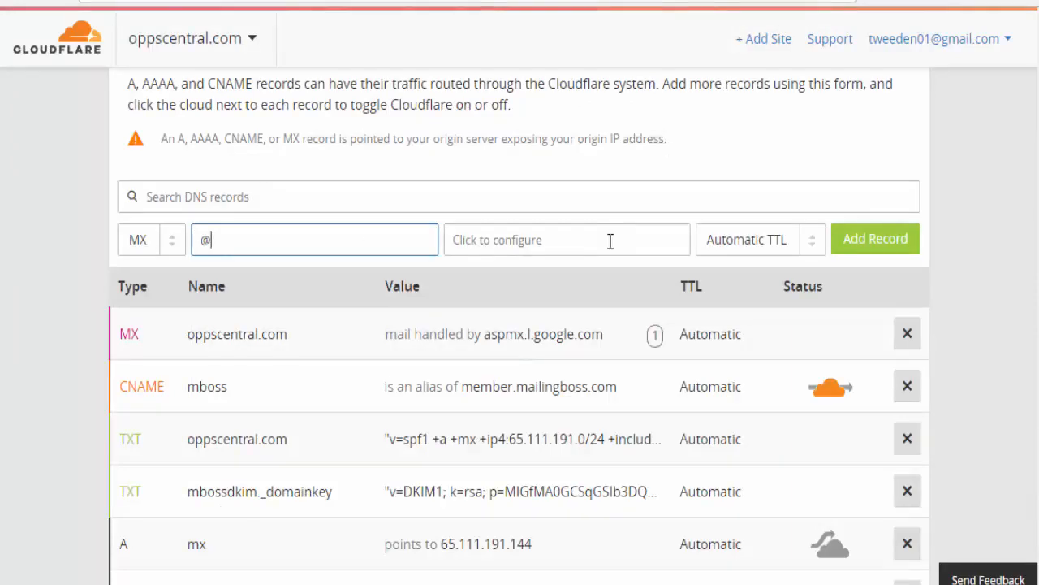
{"action": "left_click", "coordinate": [601, 240]}
{"action": "key", "text": "ctrl+v"}
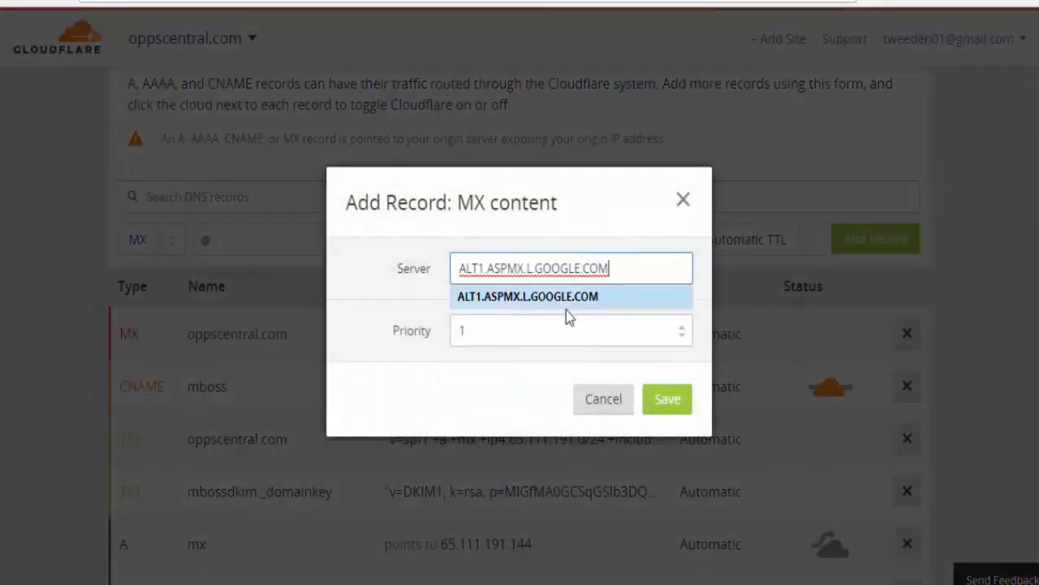
{"action": "triple_click", "coordinate": [682, 328]}
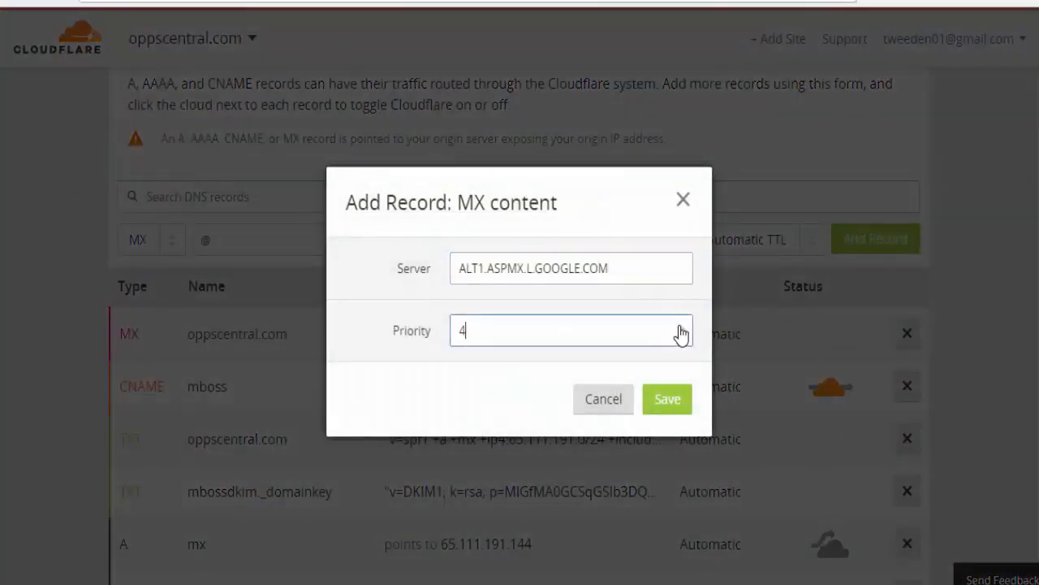
{"action": "left_click", "coordinate": [669, 406]}
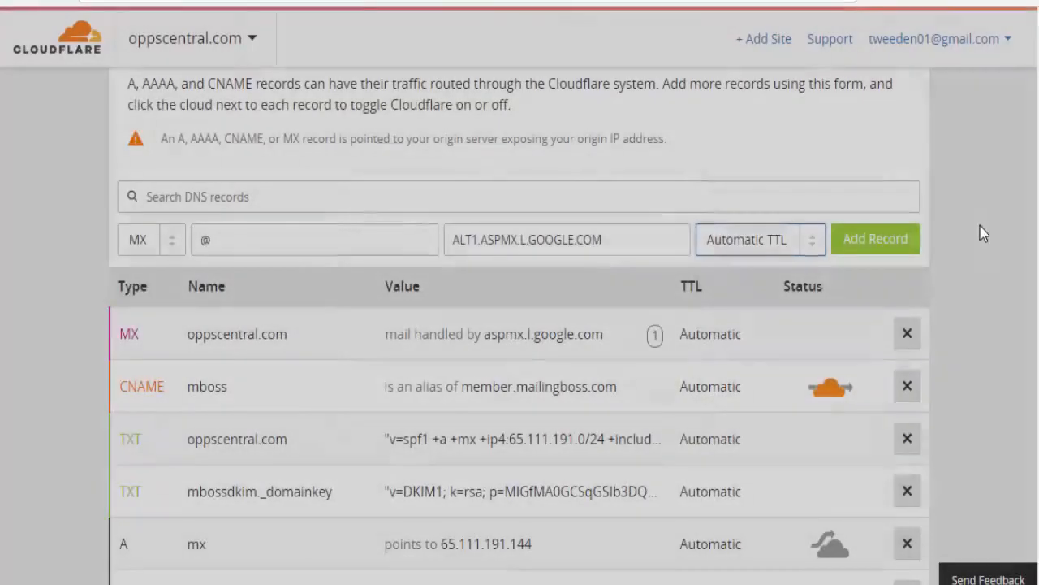
{"action": "left_click", "coordinate": [879, 255]}
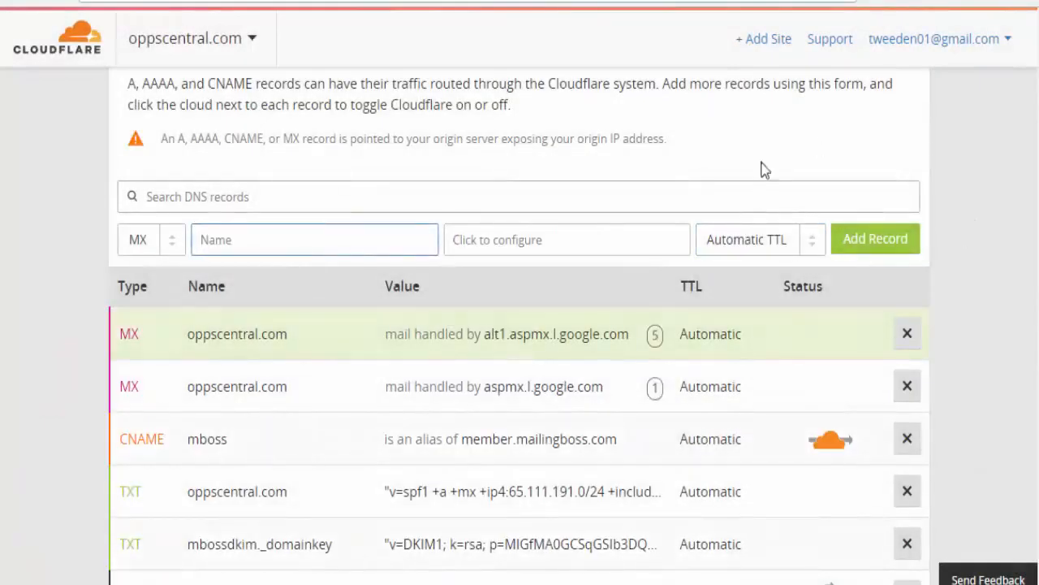
- Copy ALT2.ASPMX.L.GOOGLE.COM from Google's MX table
{"action": "left_click", "coordinate": [552, 2]}
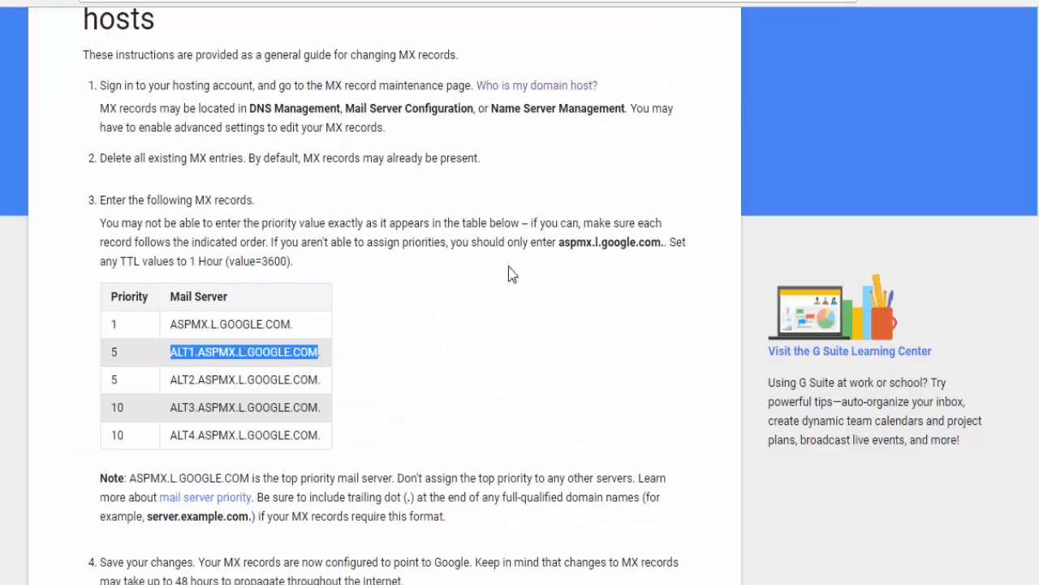
{"action": "left_click", "coordinate": [176, 381]}
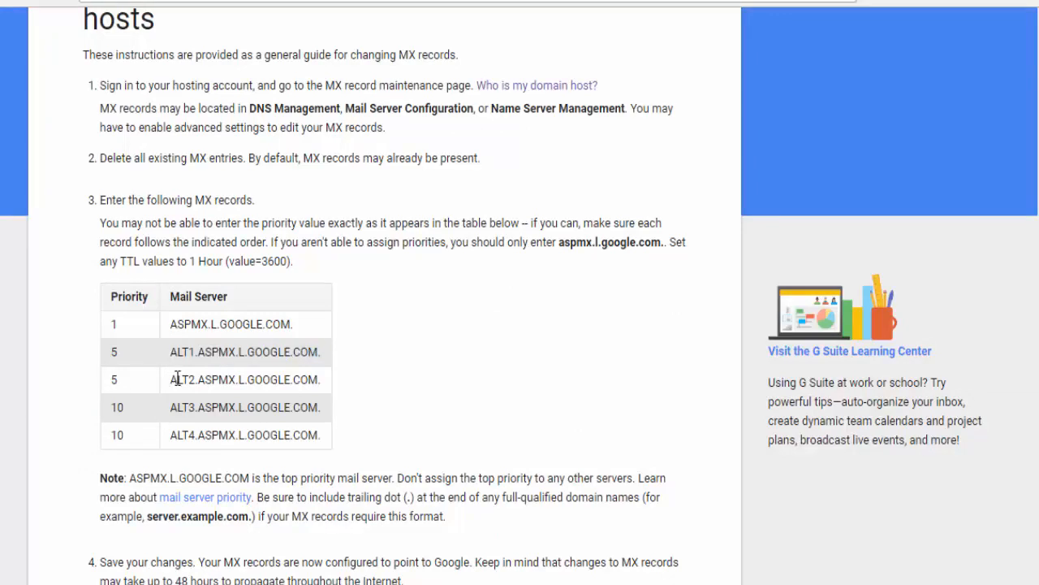
{"action": "left_click_drag", "start_coordinate": [177, 379], "coordinate": [315, 383]}
{"action": "key", "text": "ctrl+c"}
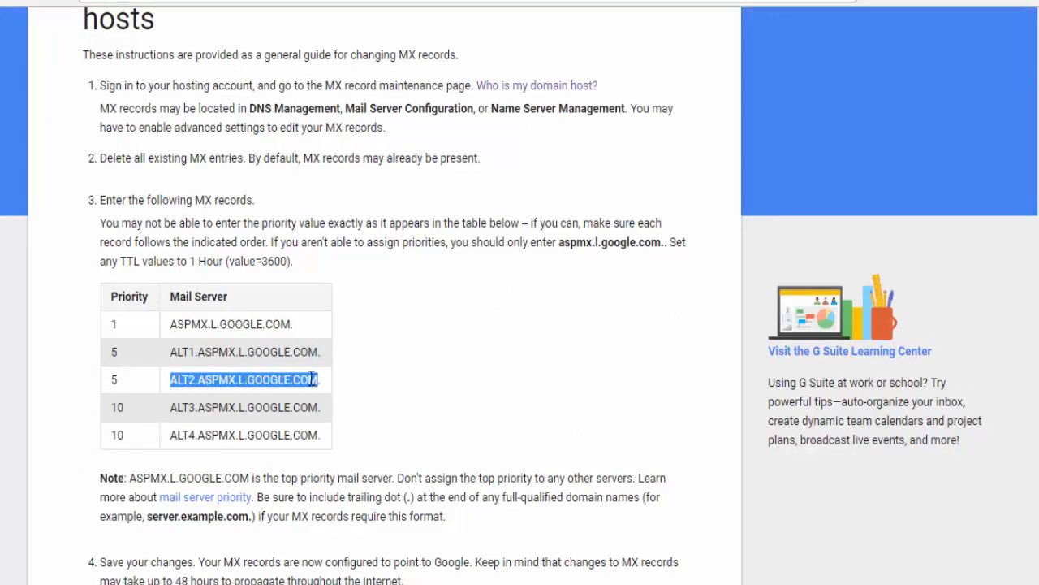
{"action": "key", "text": "ctrl+Tab"}
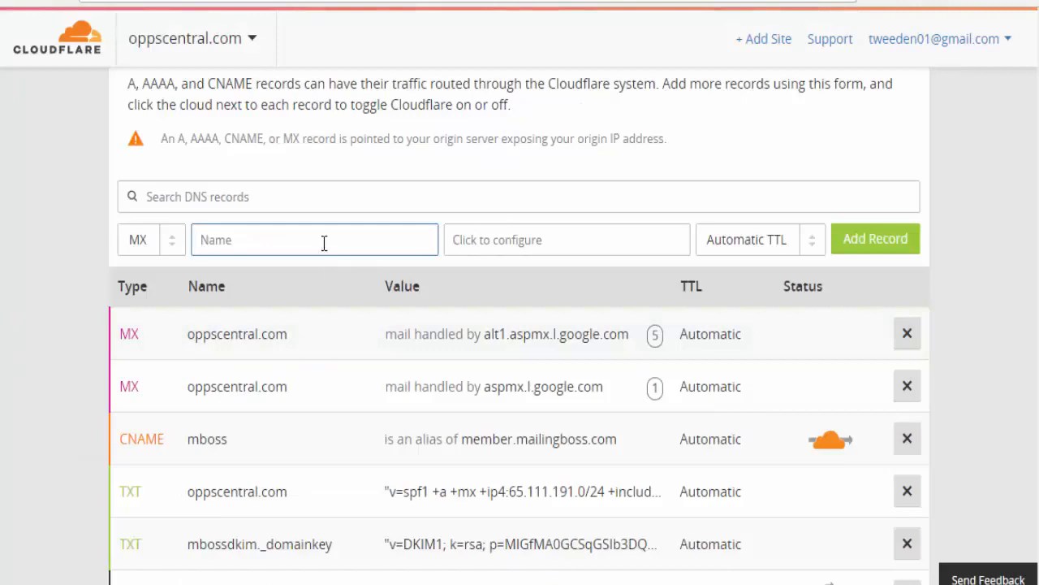
- Add an @ MX record for ALT2.ASPMX.L.GOOGLE.COM with priority 5
{"action": "left_click", "coordinate": [322, 241]}
{"action": "type", "text": "@"}
{"action": "left_click", "coordinate": [483, 255]}
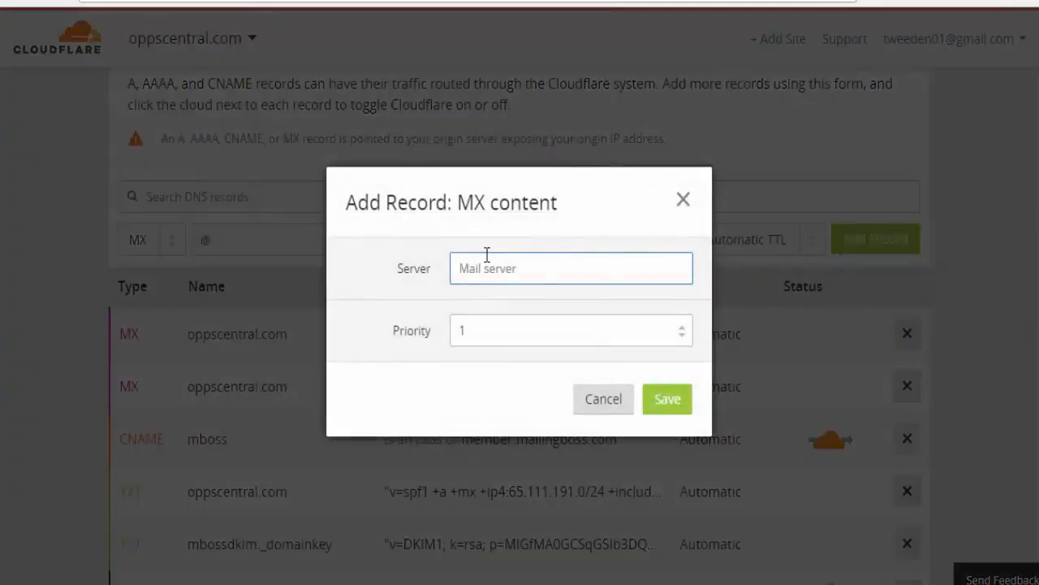
{"action": "key", "text": "ctrl+v"}
{"action": "left_click", "coordinate": [604, 326]}
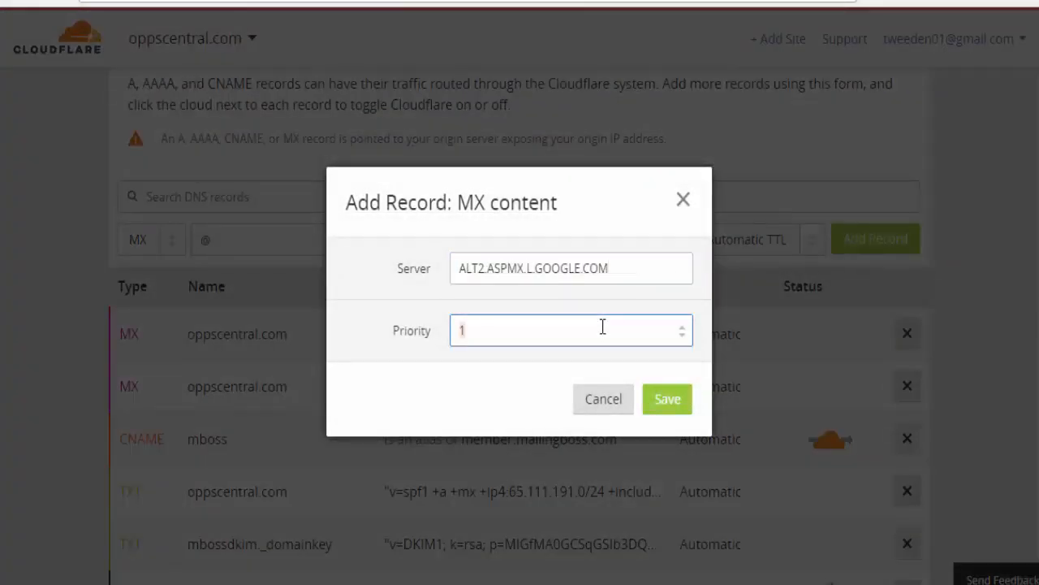
{"action": "key", "text": "BackSpace"}
{"action": "type", "text": "5"}
{"action": "left_click", "coordinate": [682, 406]}
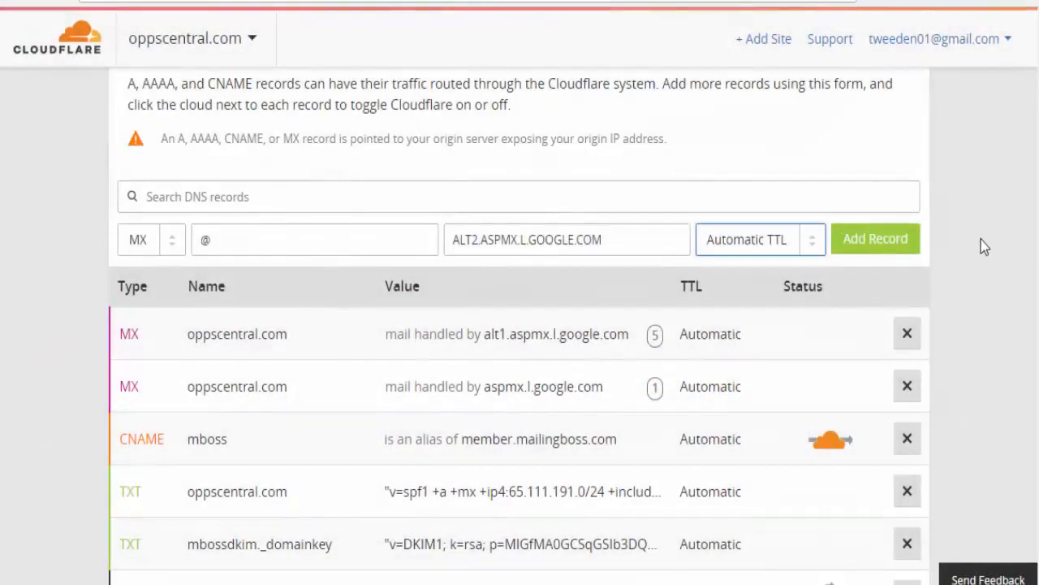
{"action": "left_click", "coordinate": [908, 240]}
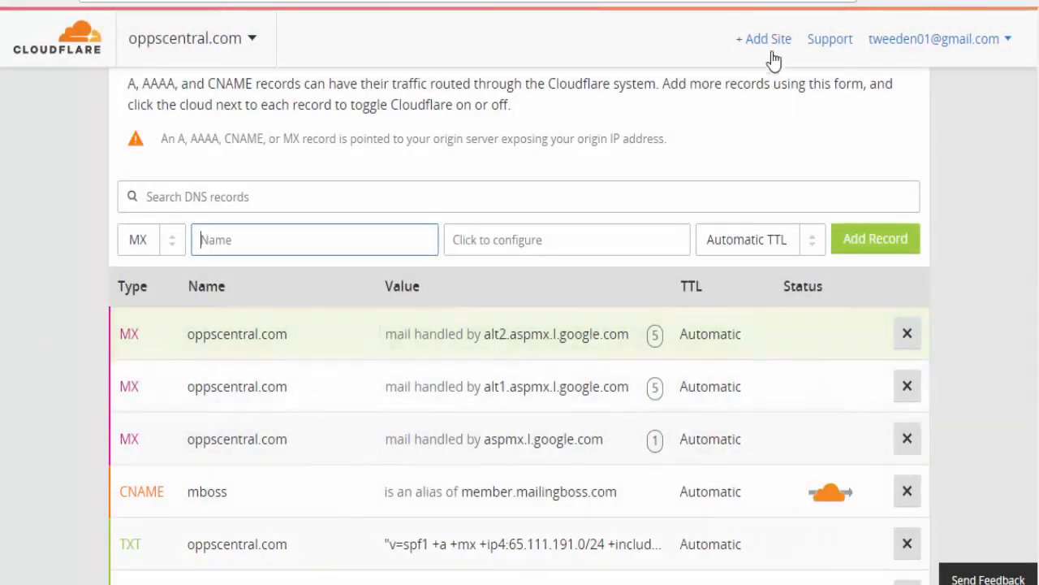
{"action": "left_click", "coordinate": [743, 1]}
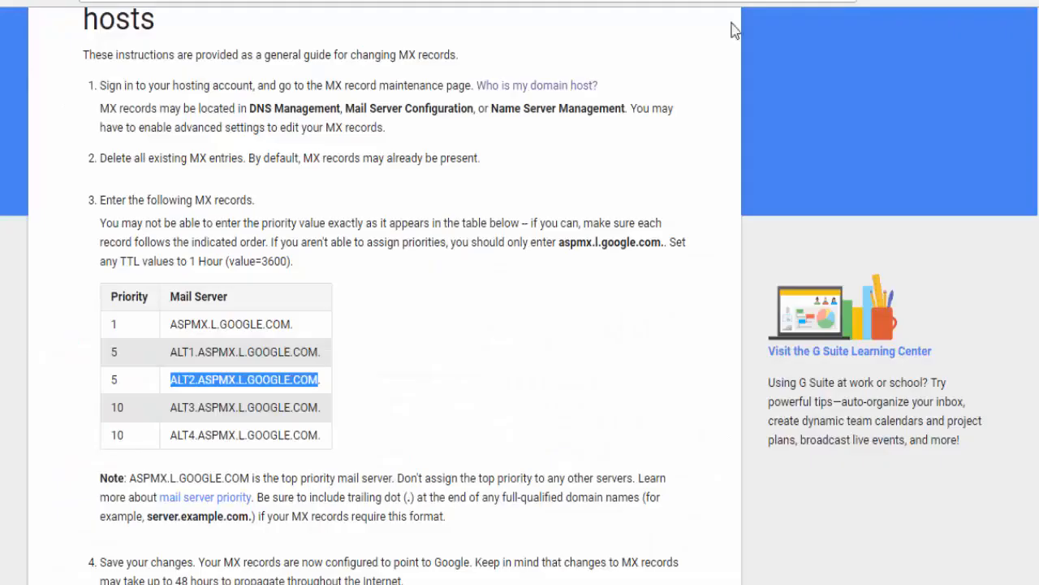
- Copy ALT3.ASPMX.L.GOOGLE.COM and add it as an @ MX record with priority 5
{"action": "left_click", "coordinate": [173, 404]}
{"action": "double_click", "coordinate": [318, 406]}
{"action": "key", "text": "ctrl+c"}
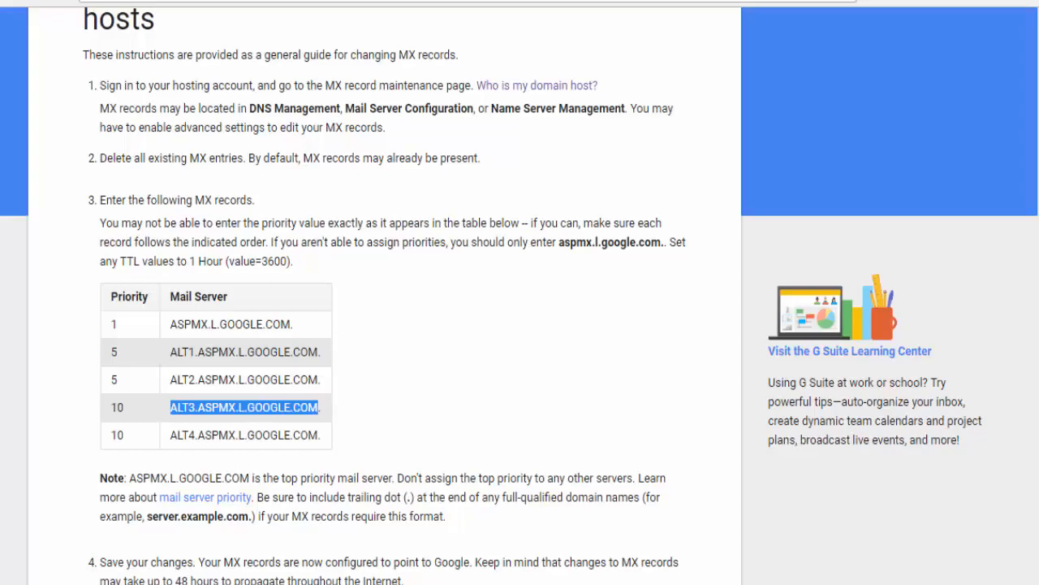
{"action": "key", "text": "ctrl+Tab"}
{"action": "left_click", "coordinate": [262, 251]}
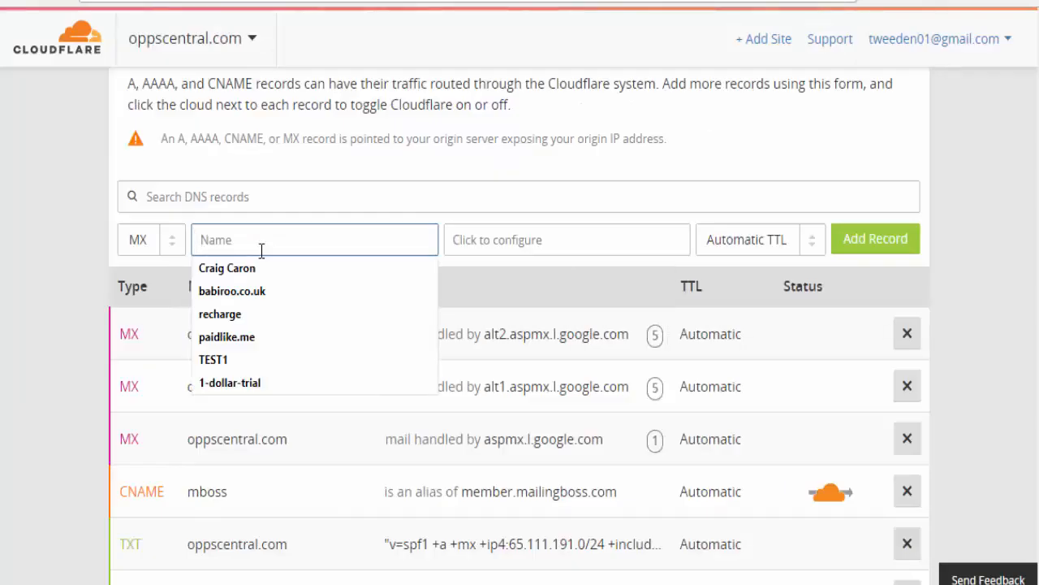
{"action": "type", "text": "@"}
{"action": "left_click", "coordinate": [504, 240]}
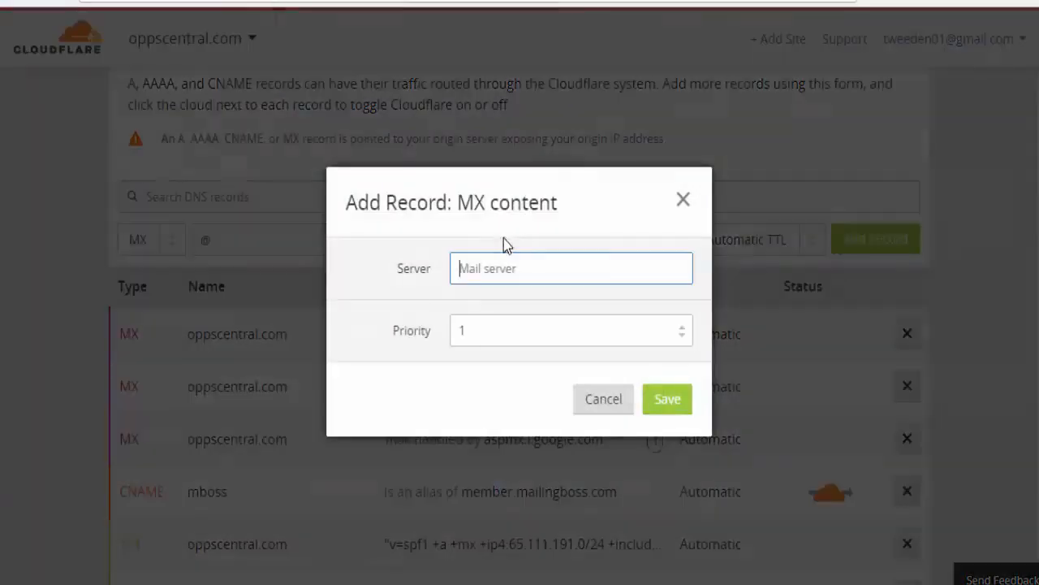
{"action": "key", "text": "ctrl+v"}
{"action": "left_click", "coordinate": [560, 332]}
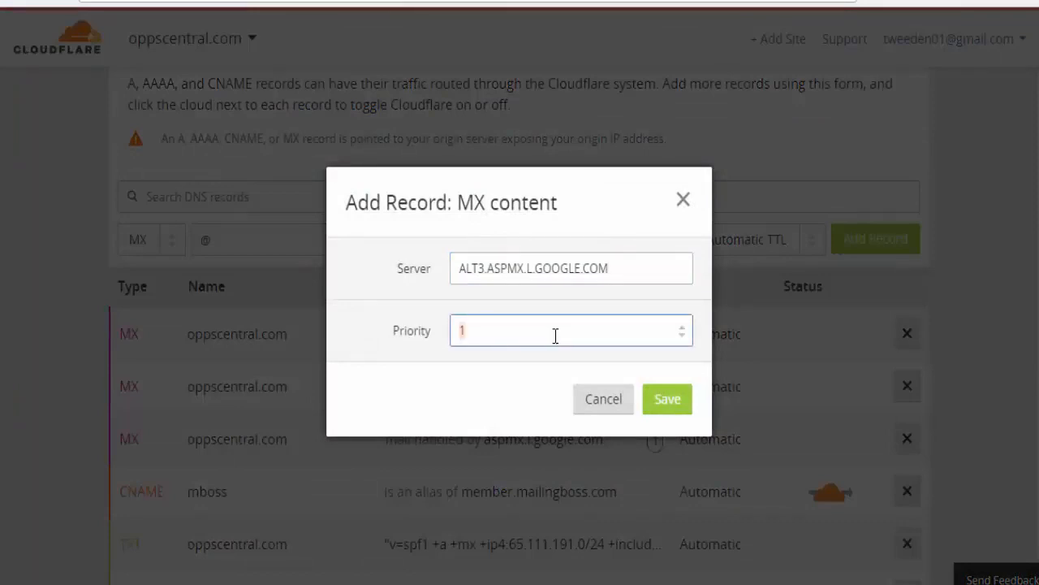
{"action": "key", "text": "BackSpace"}
{"action": "type", "text": "5"}
{"action": "left_click", "coordinate": [670, 400]}
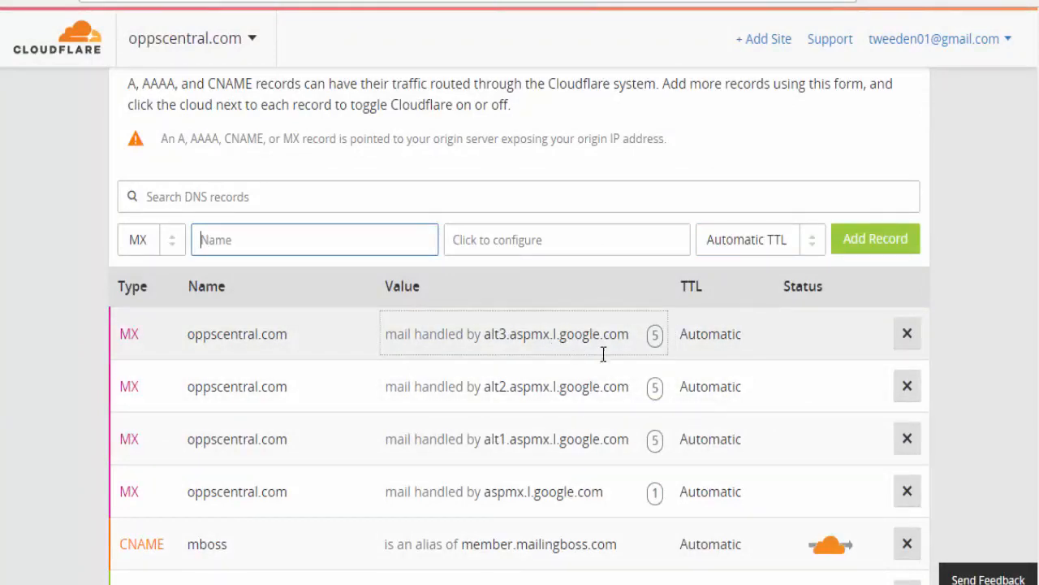
- Change the alt3 MX record's priority from 5 to 10
{"action": "left_click", "coordinate": [656, 336]}
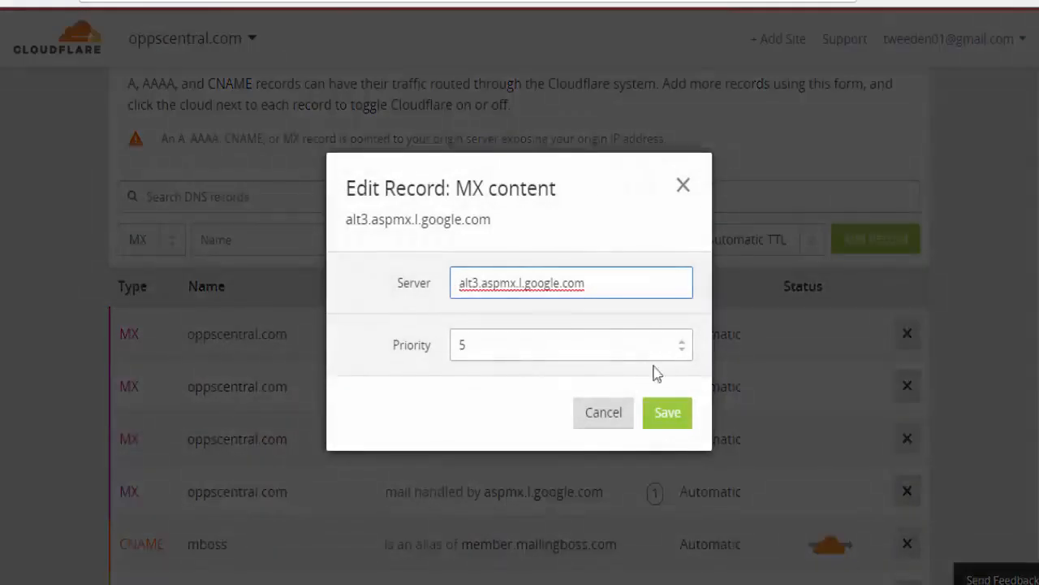
{"action": "left_click", "coordinate": [656, 343]}
{"action": "key", "text": "BackSpace"}
{"action": "type", "text": "10"}
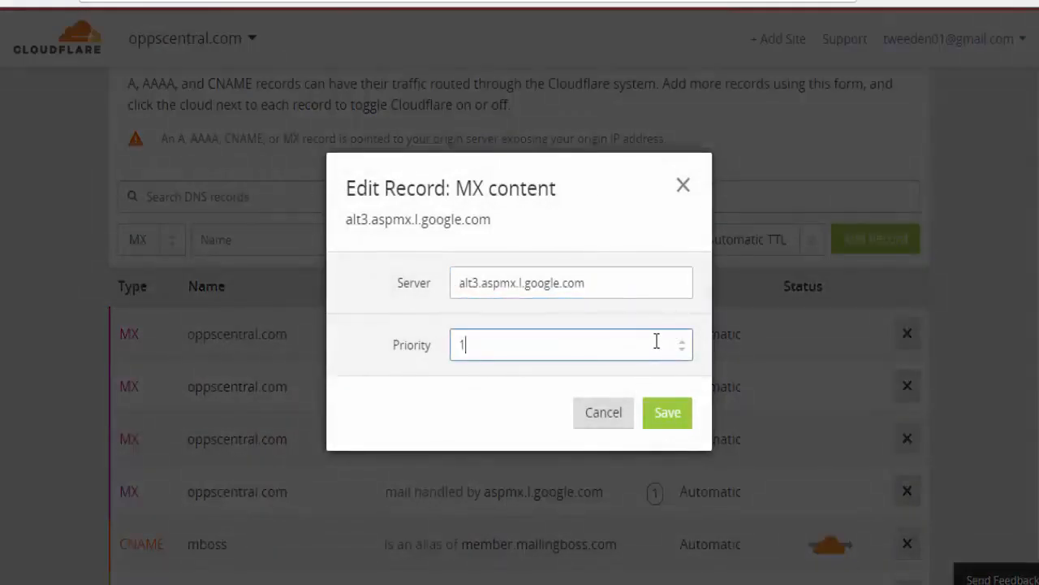
{"action": "left_click", "coordinate": [663, 429]}
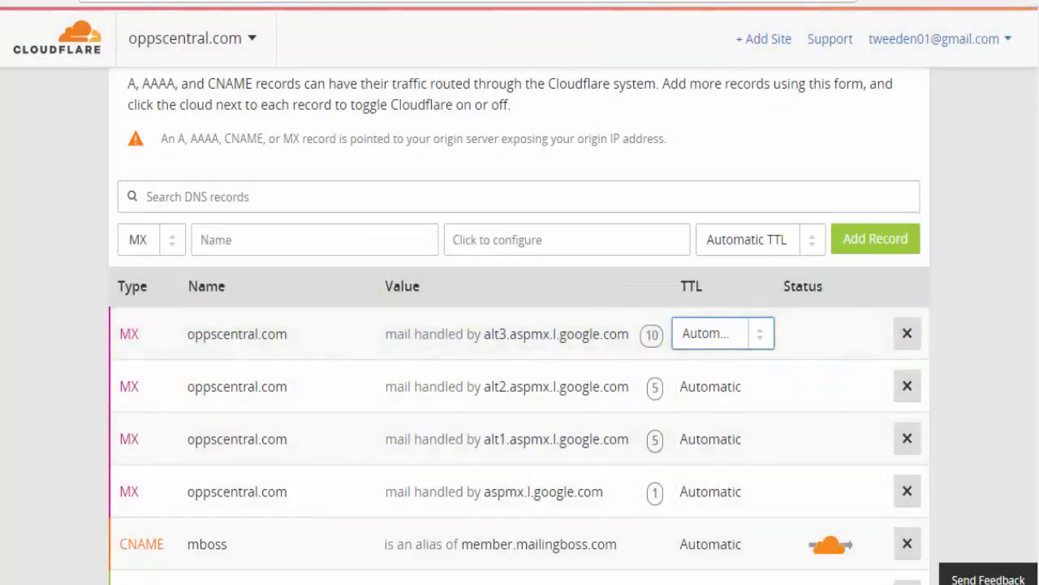
{"action": "key", "text": "ctrl+Tab"}
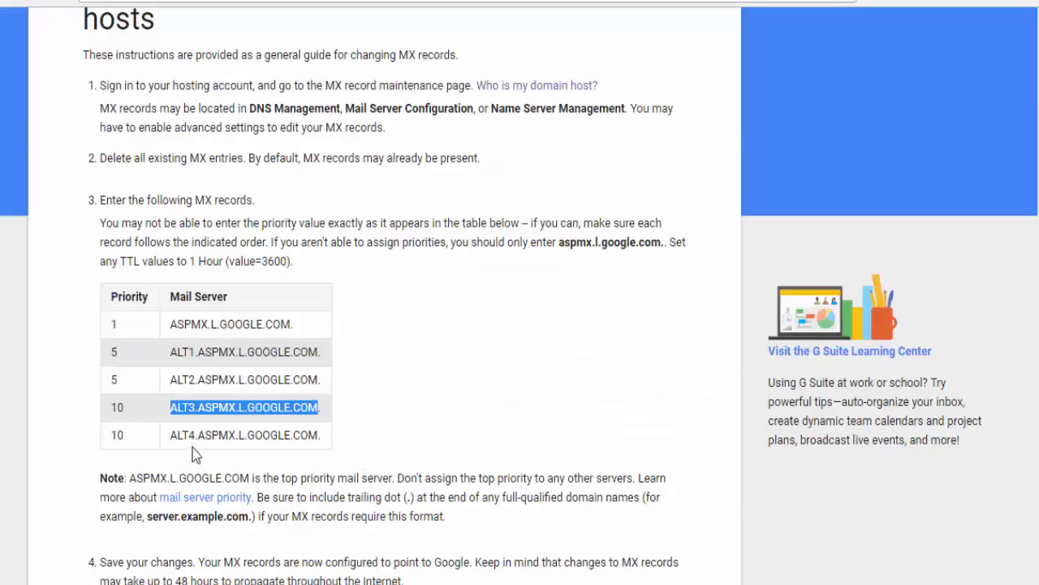
- Copy ALT4.ASPMX.L.GOOGLE.COM from Google's MX table
{"action": "left_click_drag", "start_coordinate": [172, 432], "coordinate": [320, 434]}
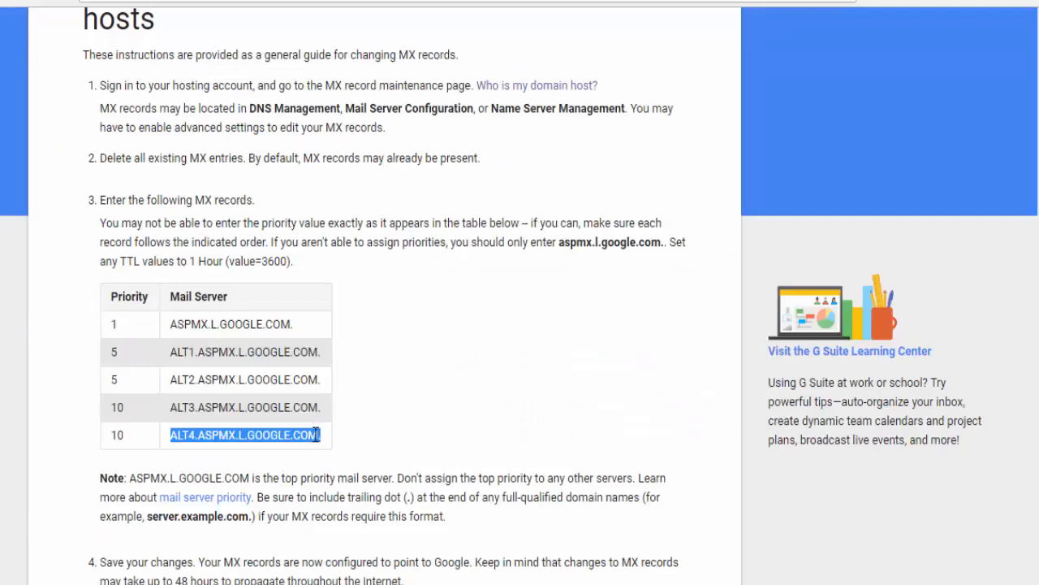
{"action": "left_click", "coordinate": [315, 436]}
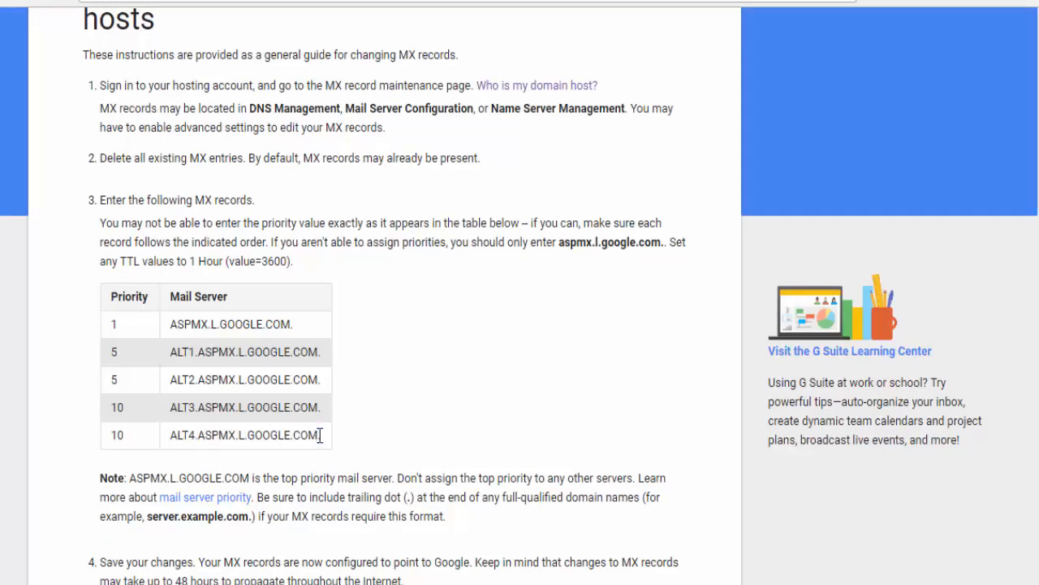
{"action": "left_click_drag", "start_coordinate": [320, 435], "coordinate": [169, 435]}
{"action": "key", "text": "ctrl+c"}
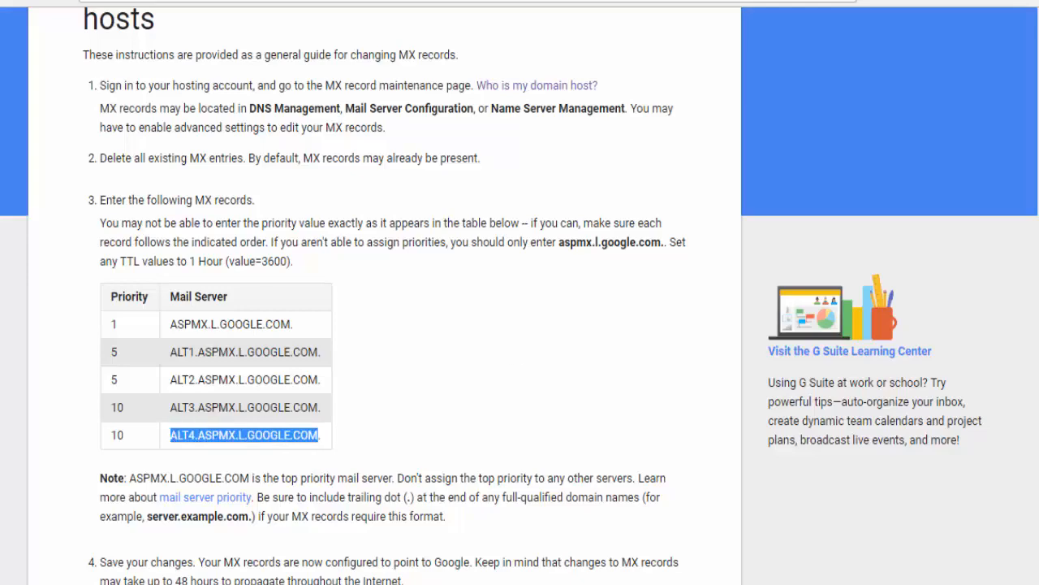
{"action": "left_click", "coordinate": [591, 2]}
- Add an @ MX record for ALT4.ASPMX.L.GOOGLE.COM with priority 10
{"action": "left_click", "coordinate": [391, 249]}
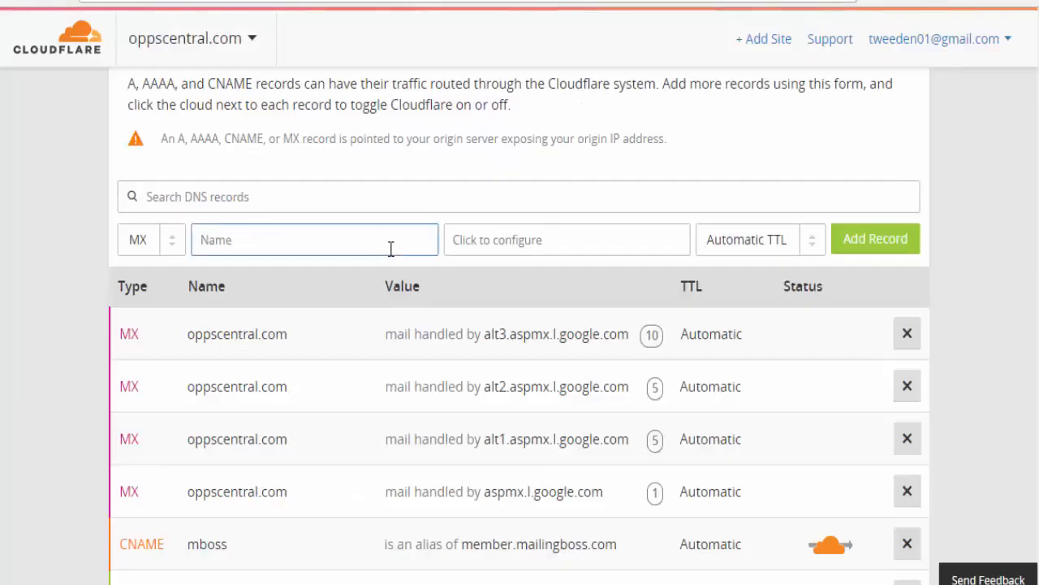
{"action": "type", "text": "@"}
{"action": "left_click", "coordinate": [513, 242]}
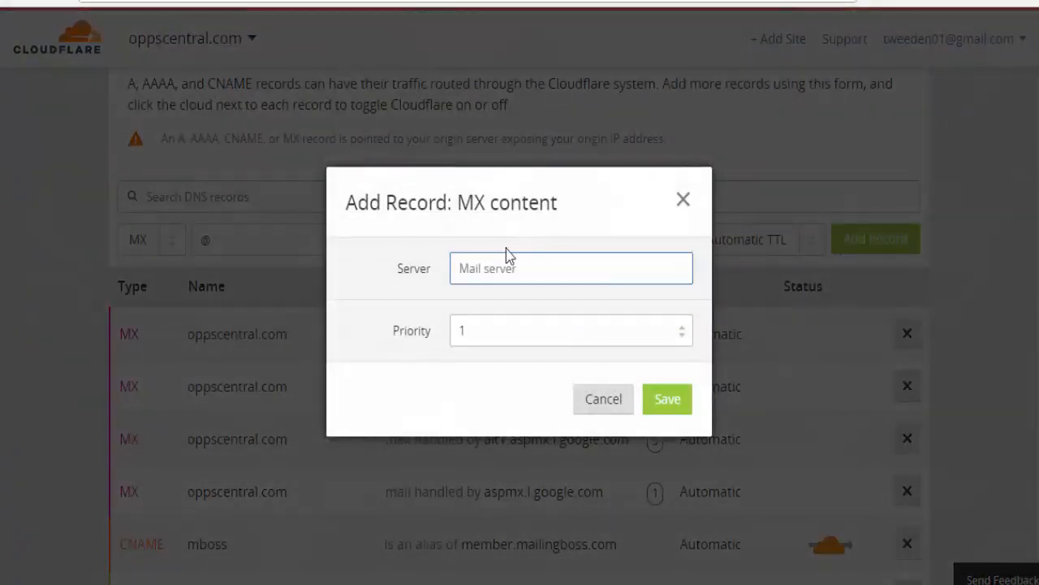
{"action": "key", "text": "ctrl+v"}
{"action": "left_click", "coordinate": [532, 325]}
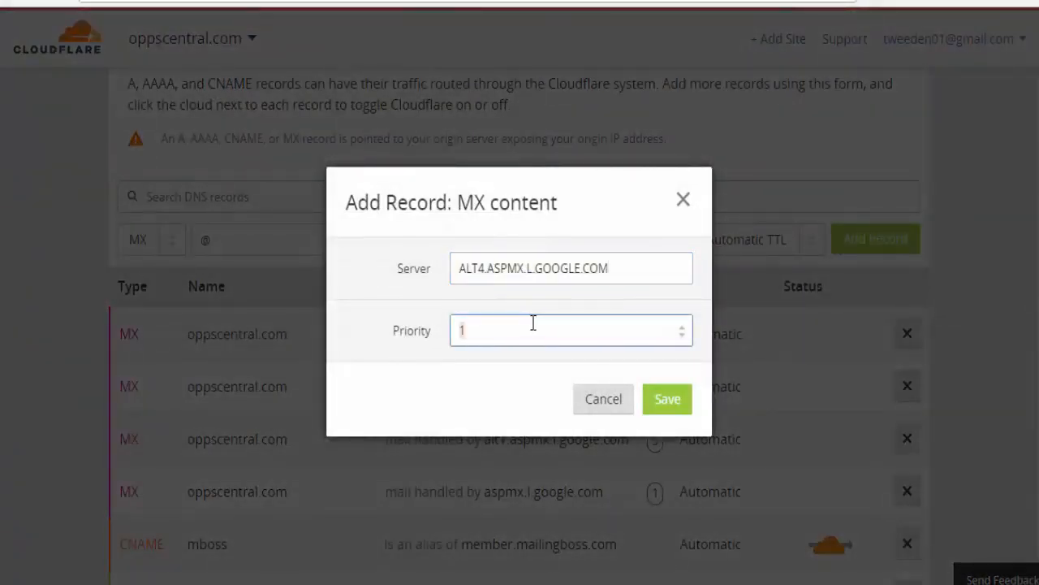
{"action": "type", "text": "10"}
{"action": "left_click", "coordinate": [654, 406]}
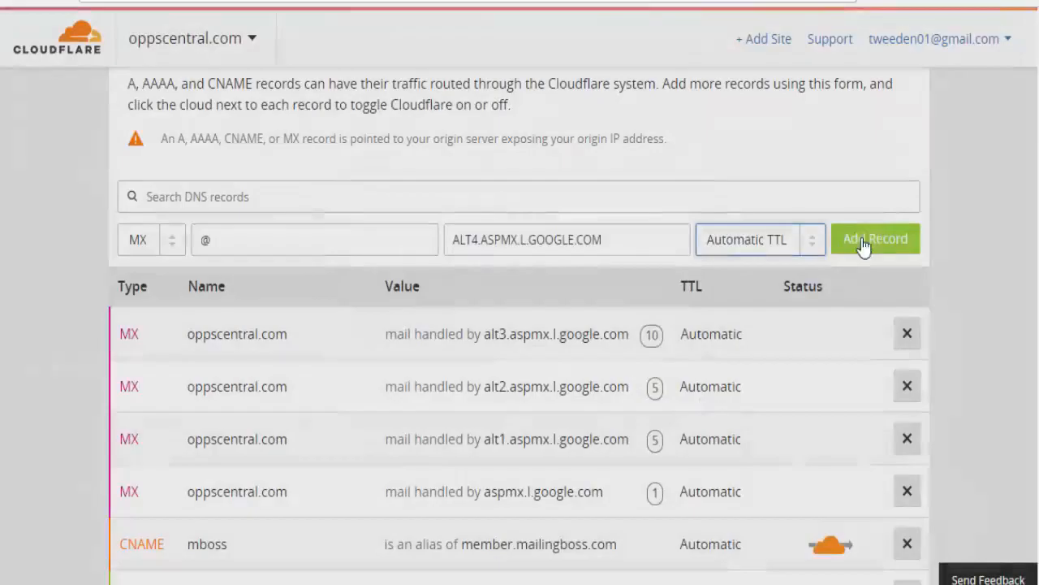
{"action": "left_click", "coordinate": [862, 238]}
- Scroll through oppscentral.com's Cloudflare DNS records to review the Google MX entries
{"action": "scroll", "coordinate": [690, 332], "scroll_direction": "down", "scroll_amount": 5}
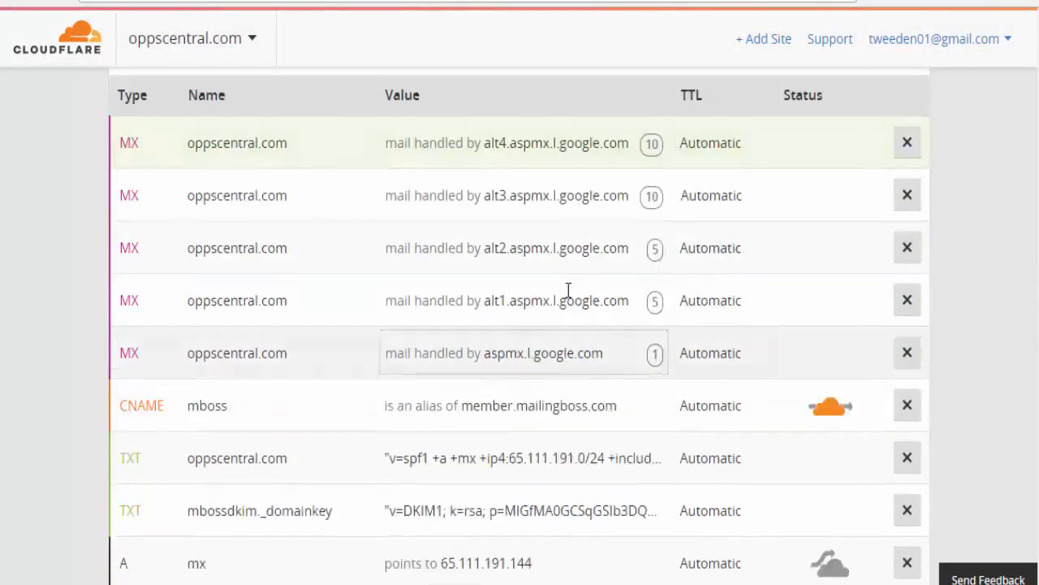
{"action": "scroll", "coordinate": [552, 300], "scroll_direction": "down", "scroll_amount": 5}
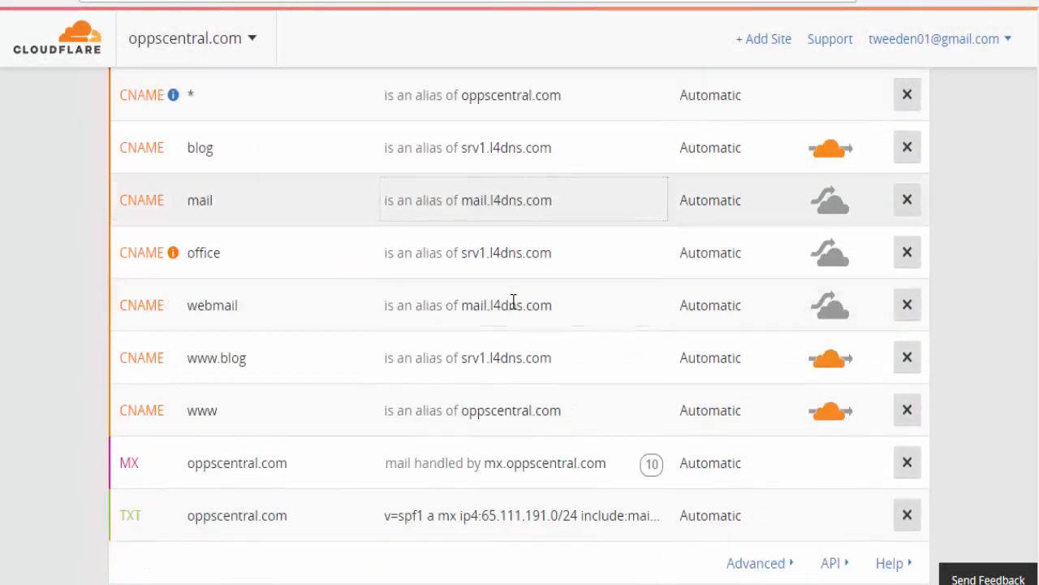
{"action": "scroll", "coordinate": [514, 302], "scroll_direction": "down", "scroll_amount": 1}
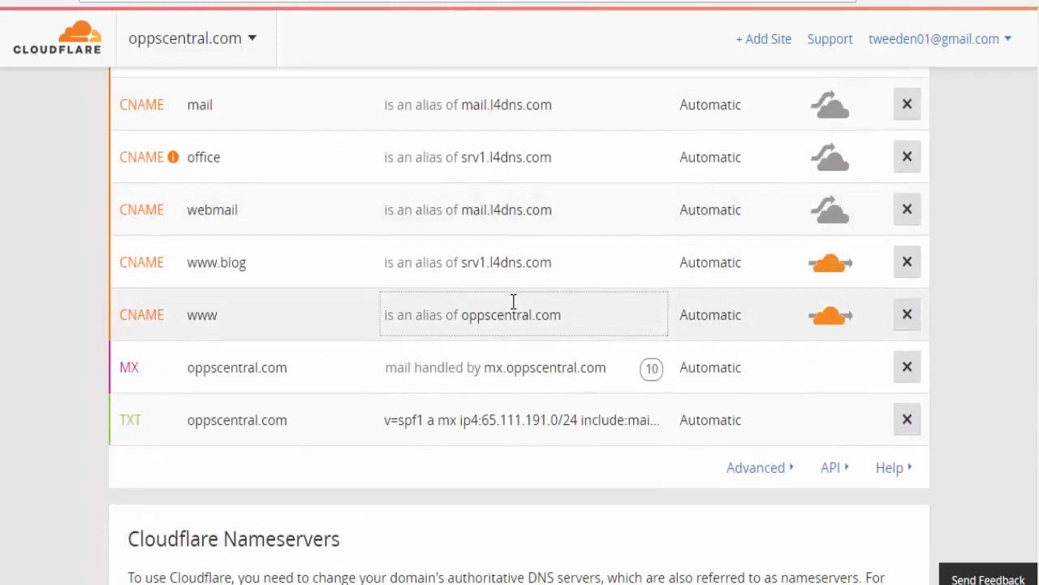
{"action": "scroll", "coordinate": [513, 303], "scroll_direction": "down", "scroll_amount": 2}
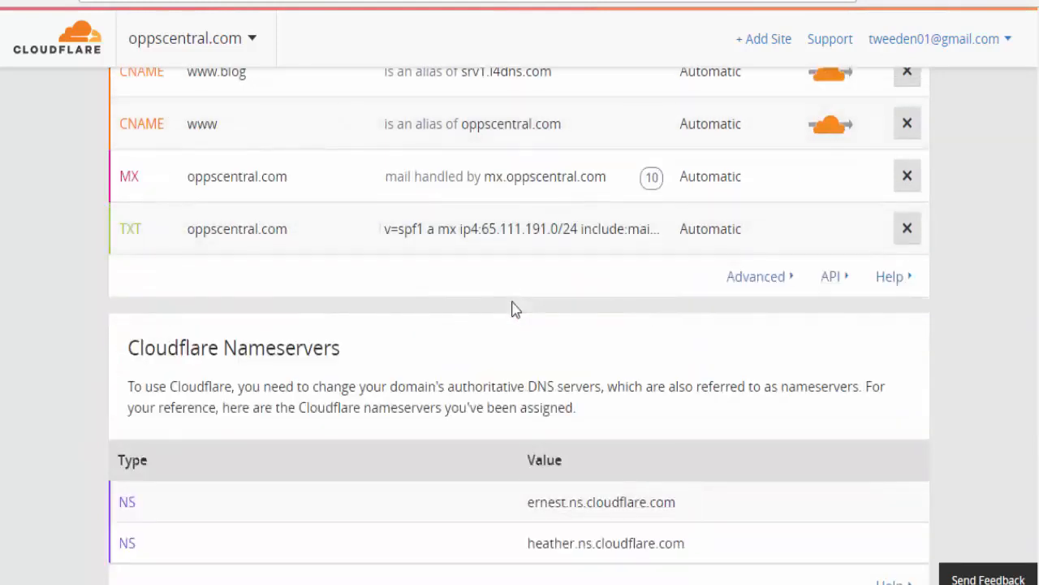
{"action": "scroll", "coordinate": [514, 309], "scroll_direction": "down", "scroll_amount": 1}
{"action": "scroll", "coordinate": [513, 307], "scroll_direction": "up", "scroll_amount": 7}
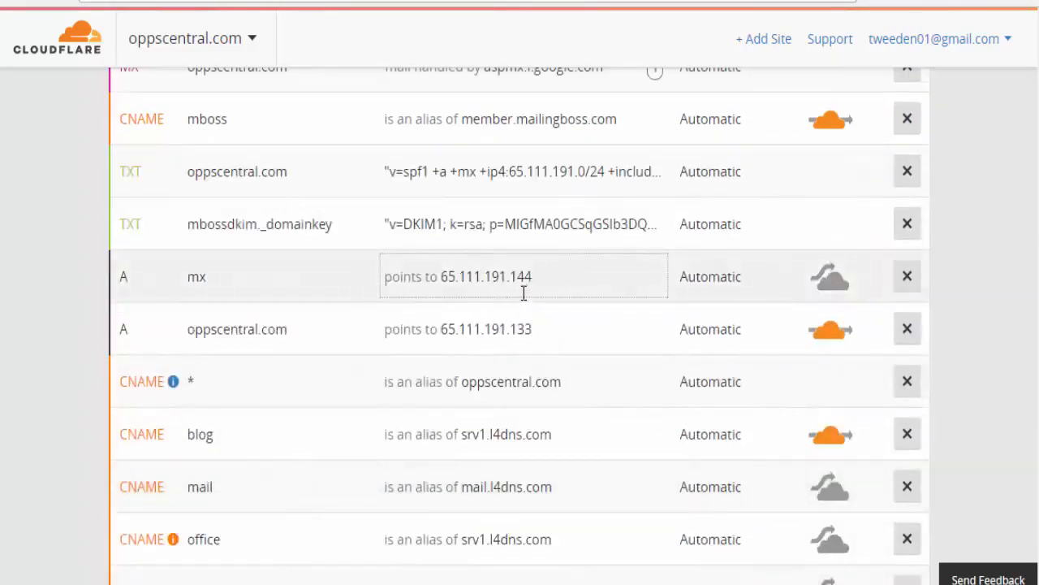
{"action": "scroll", "coordinate": [523, 293], "scroll_direction": "up", "scroll_amount": 4}
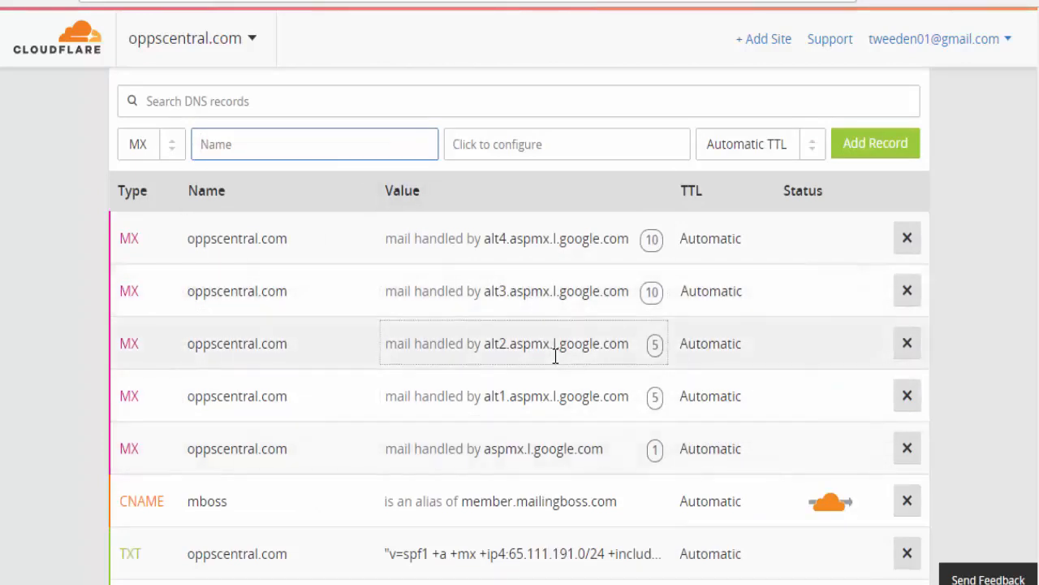
{"action": "scroll", "coordinate": [556, 356], "scroll_direction": "up", "scroll_amount": 5}
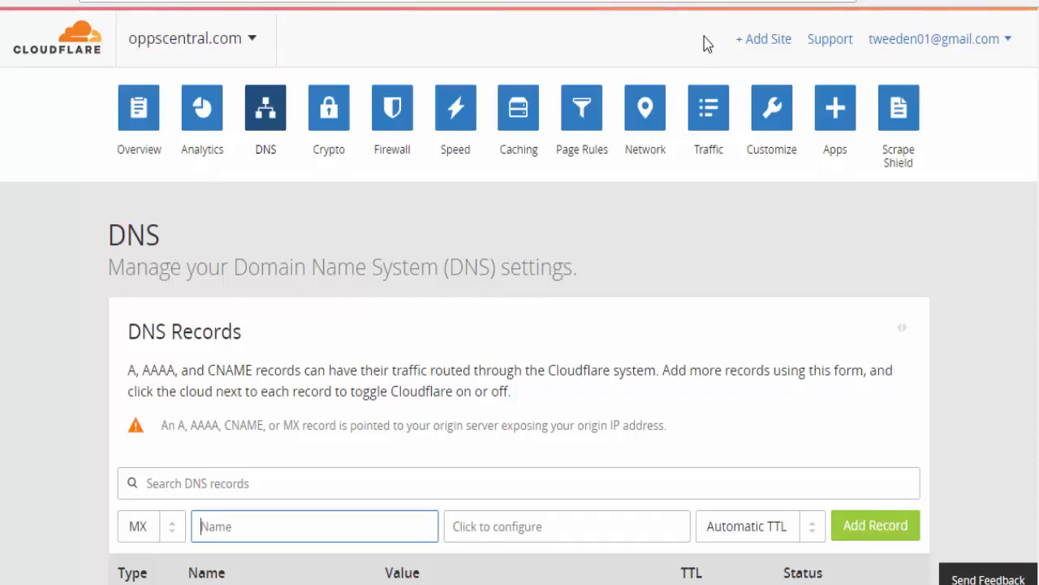
- Open the first MX record, alt4.aspmx.l.google.com at priority 10, for editing, then start a new browser tab
{"action": "scroll", "coordinate": [723, 115], "scroll_direction": "down", "scroll_amount": 1}
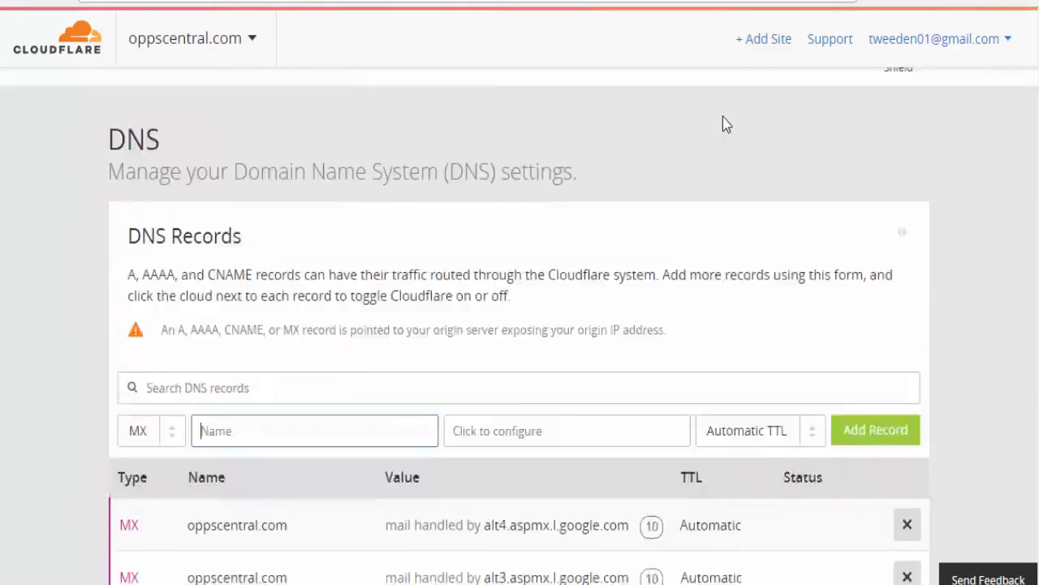
{"action": "scroll", "coordinate": [722, 116], "scroll_direction": "up", "scroll_amount": 1}
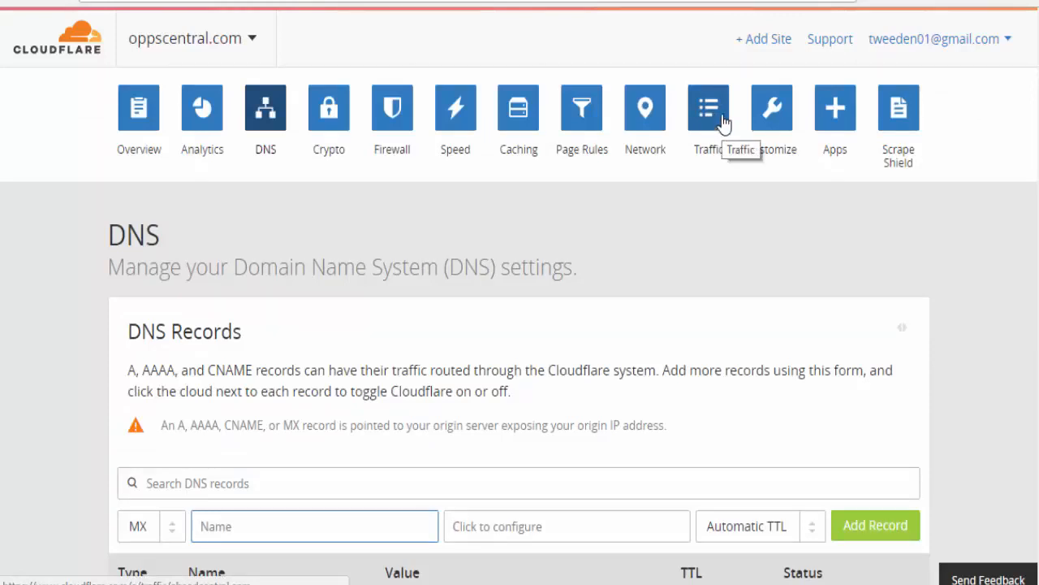
{"action": "scroll", "coordinate": [708, 120], "scroll_direction": "down", "scroll_amount": 2}
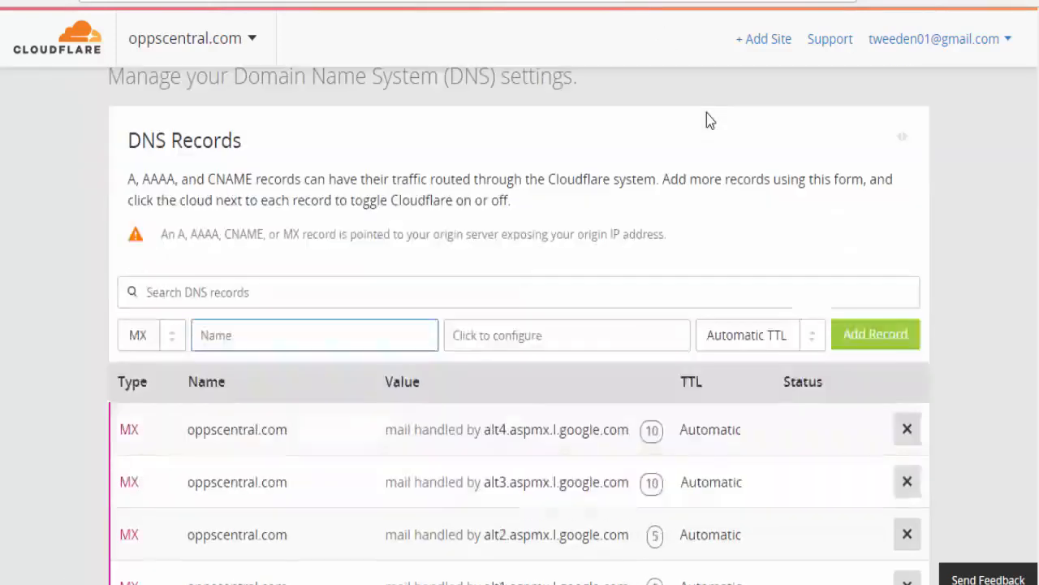
{"action": "scroll", "coordinate": [707, 120], "scroll_direction": "up", "scroll_amount": 1}
{"action": "scroll", "coordinate": [660, 140], "scroll_direction": "down", "scroll_amount": 1}
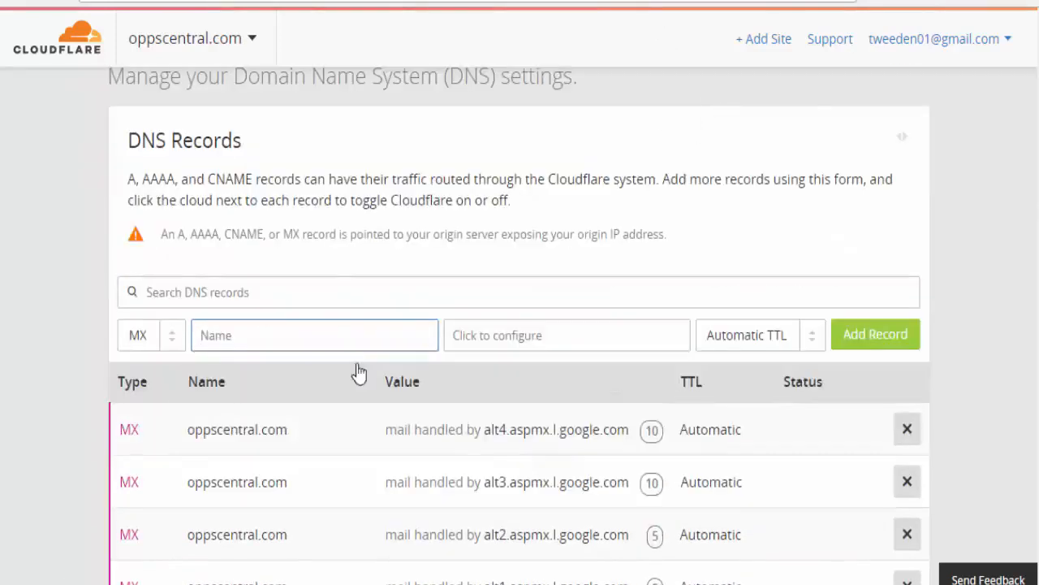
{"action": "left_click", "coordinate": [286, 430]}
{"action": "key", "text": "ctrl+c"}
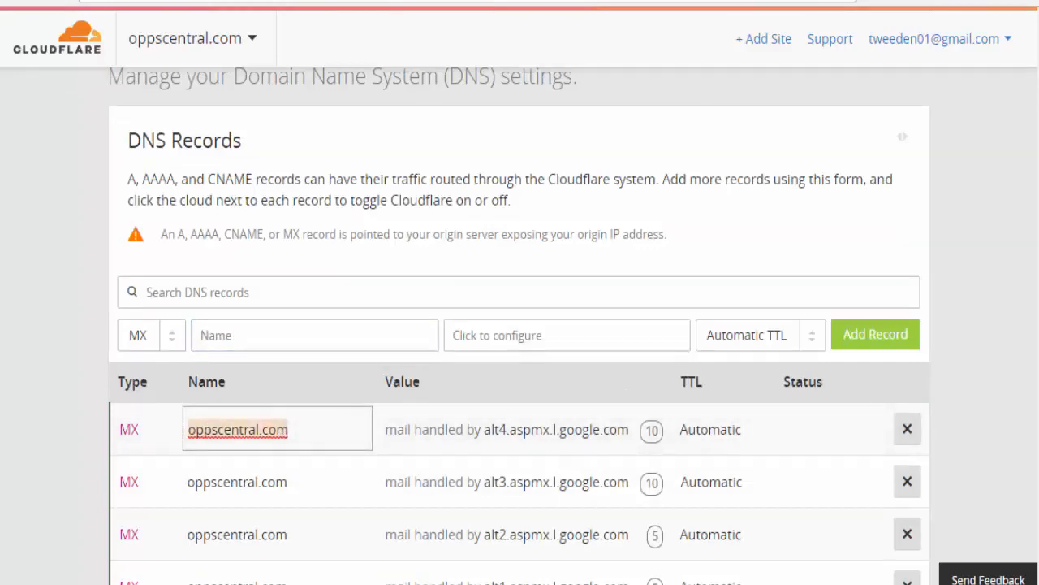
{"action": "key", "text": "ctrl+t"}
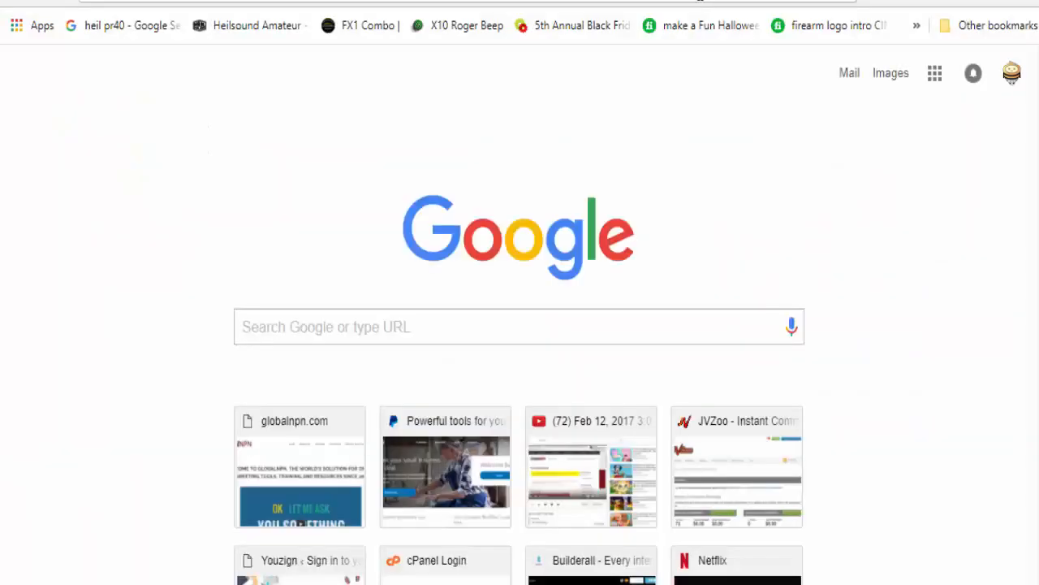
- Go to Gmail in the new tab and show the top of the Primary inbox
{"action": "type", "text": "g"}
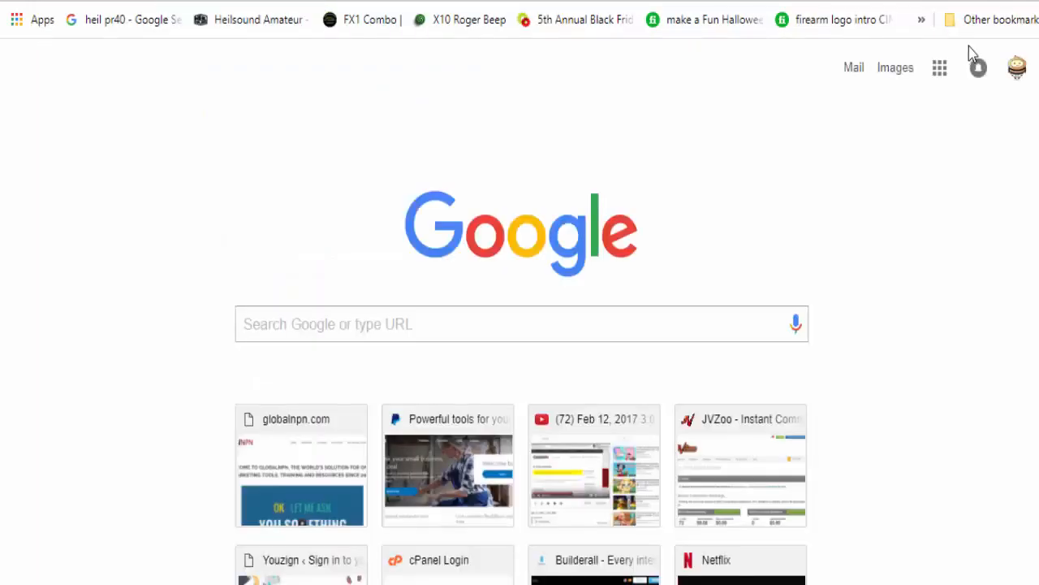
{"action": "left_click", "coordinate": [775, 575]}
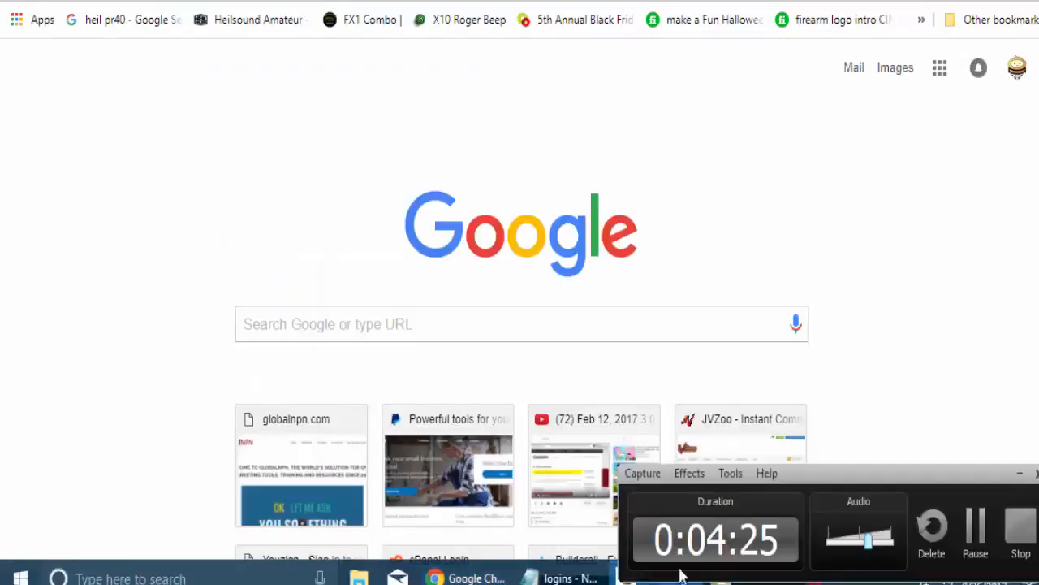
{"action": "left_click", "coordinate": [977, 528]}
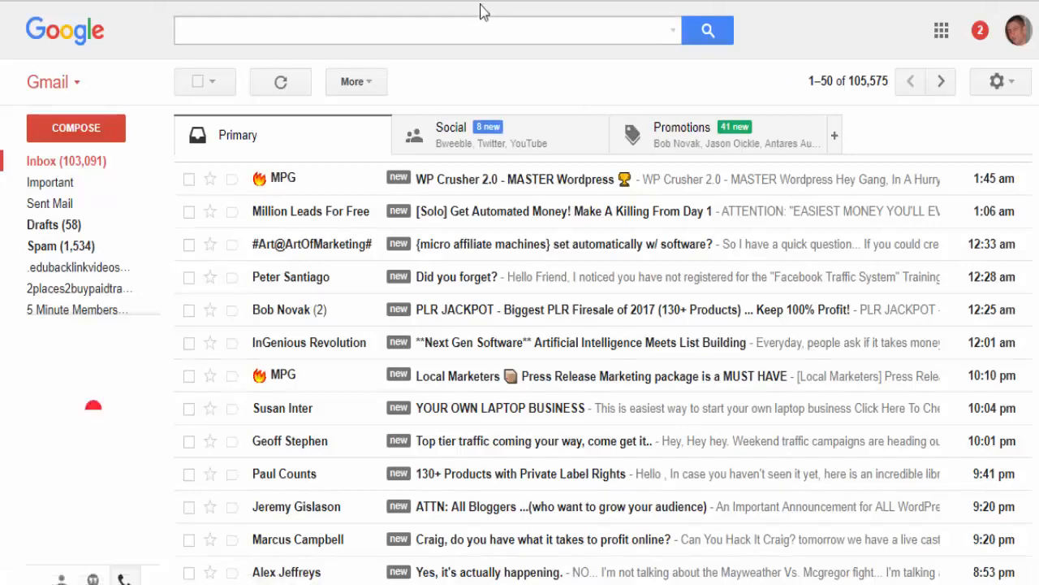
{"action": "scroll", "coordinate": [501, 266], "scroll_direction": "down", "scroll_amount": 2}
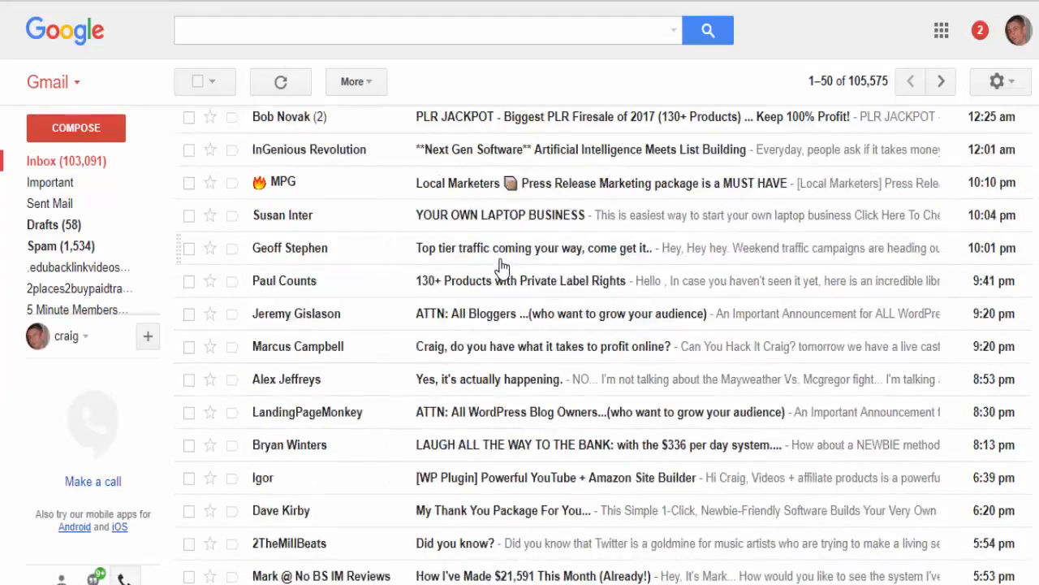
{"action": "scroll", "coordinate": [398, 252], "scroll_direction": "up", "scroll_amount": 2}
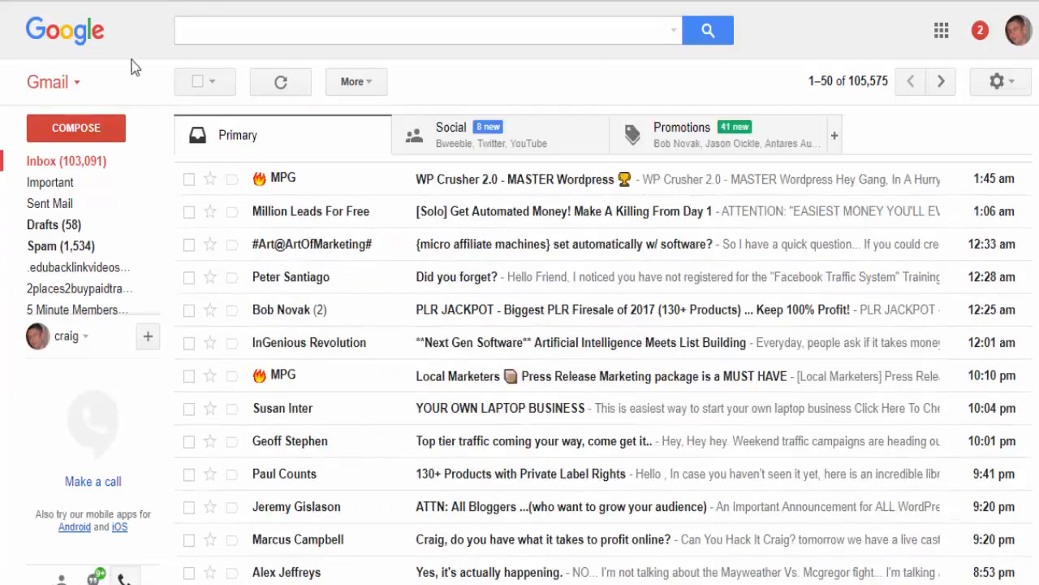
{"action": "left_click", "coordinate": [76, 127]}
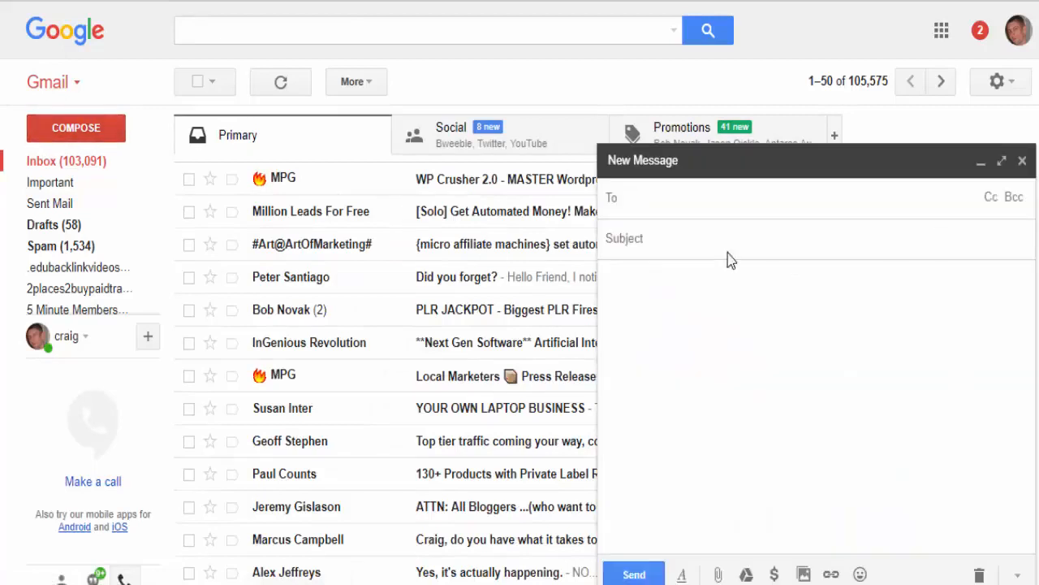
{"action": "left_click", "coordinate": [671, 203]}
{"action": "key", "text": "ctrl+v"}
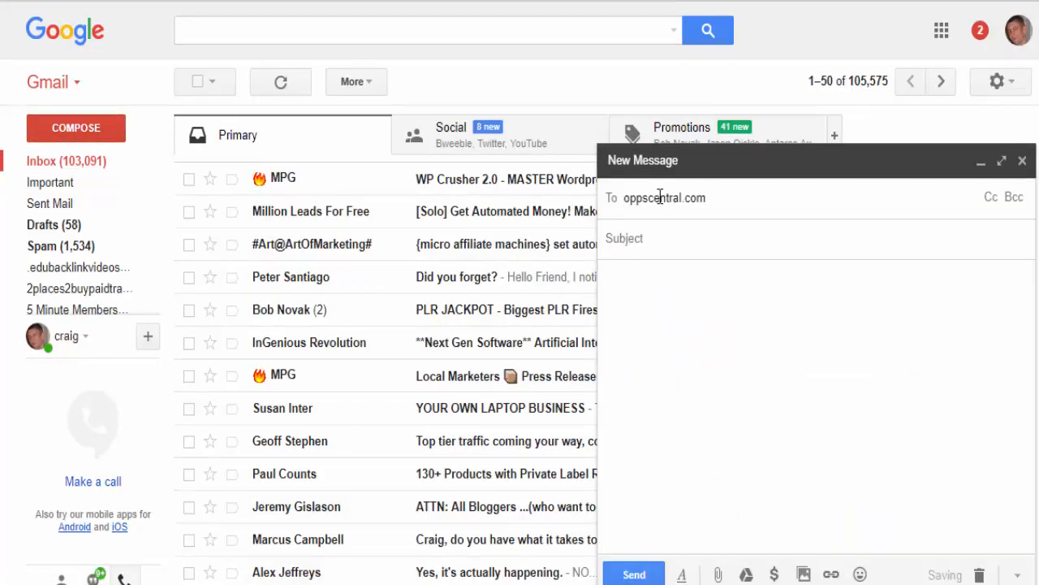
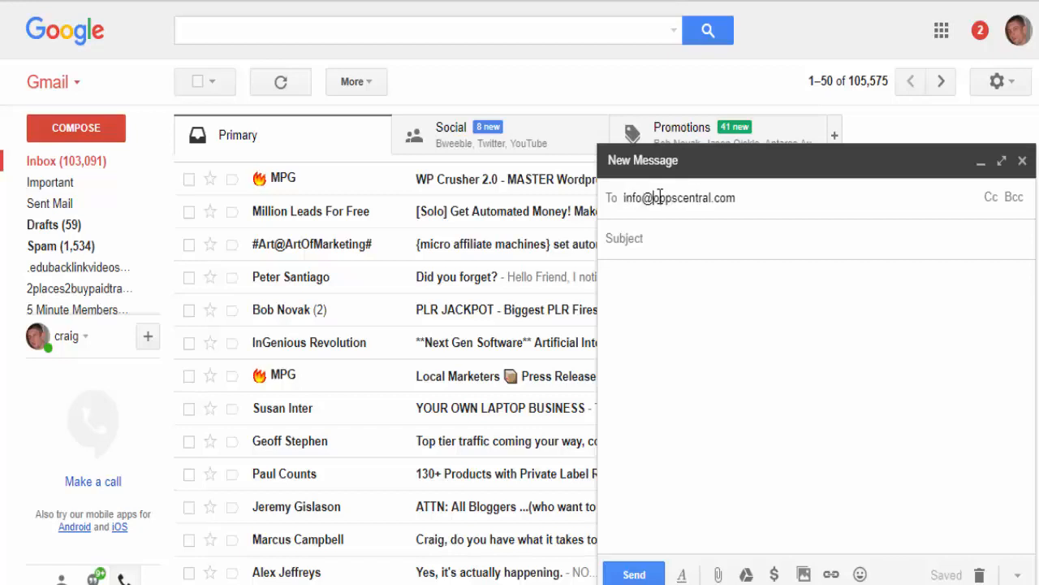
{"action": "left_click", "coordinate": [654, 237]}
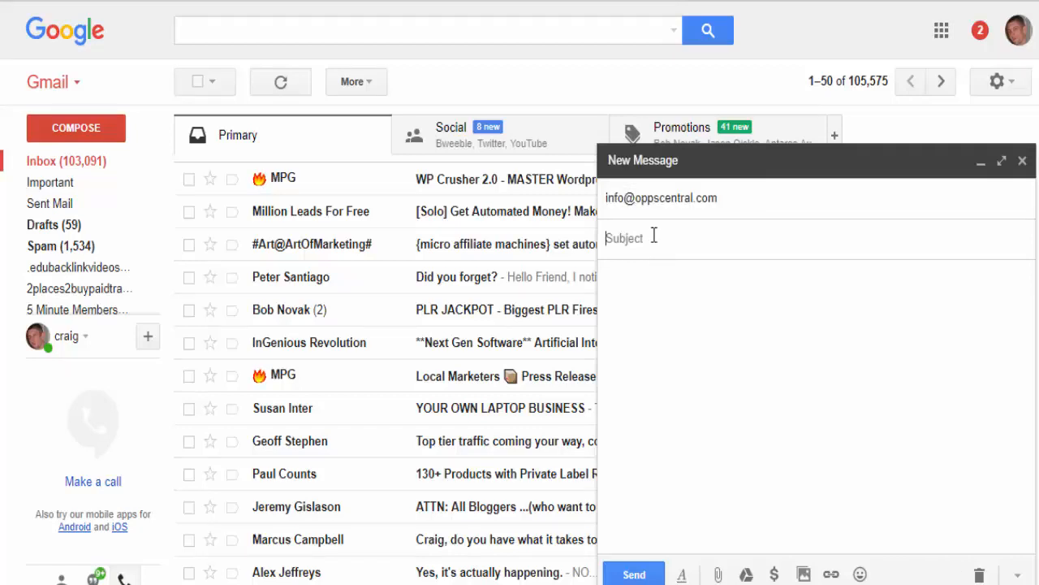
{"action": "type", "text": "est Email"}
{"action": "key", "text": "Tab"}
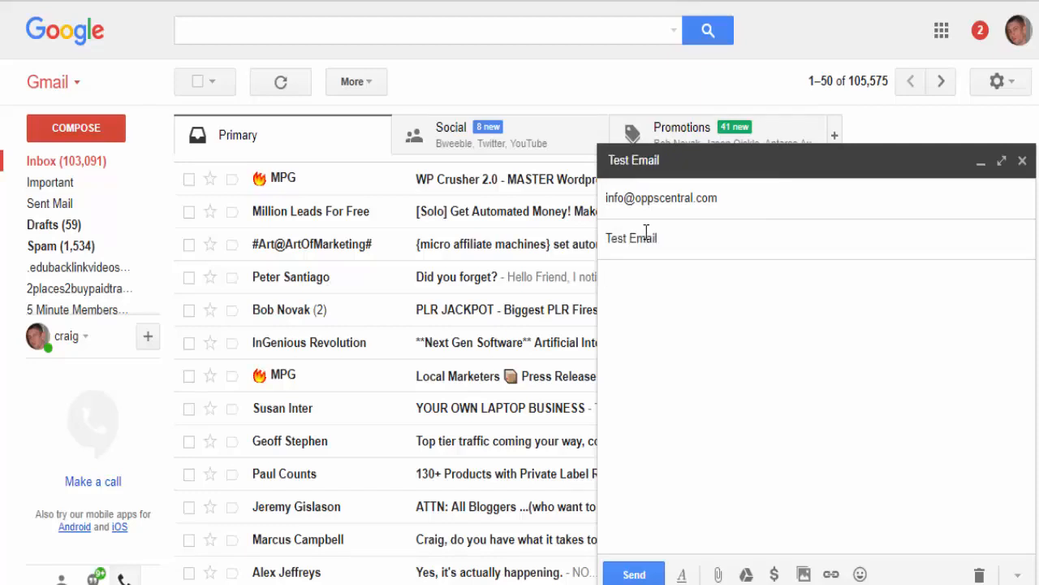
{"action": "type", "text": "Test Email"}
{"action": "left_click", "coordinate": [635, 574]}
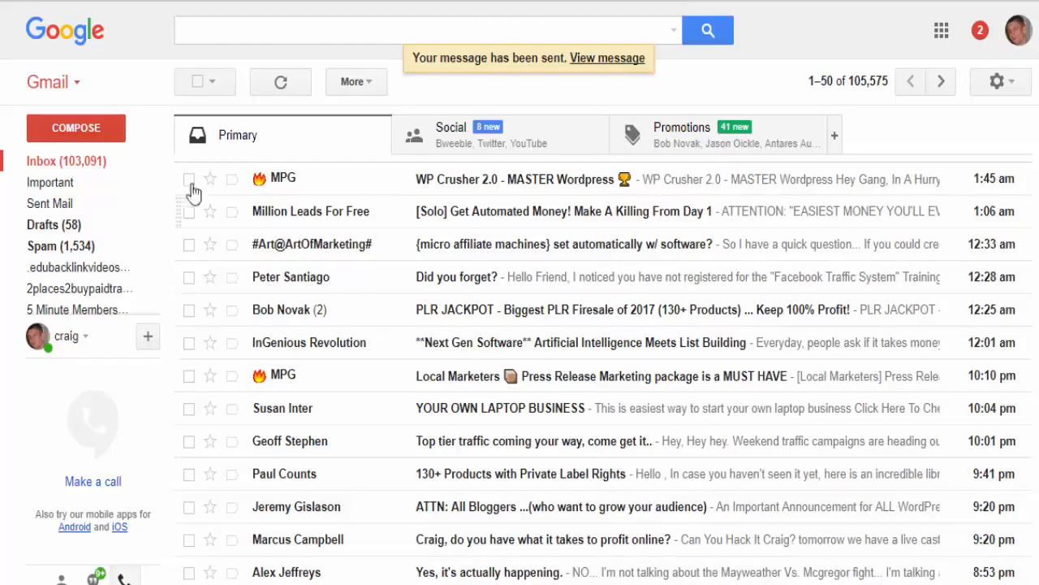
- Reload the inbox, read the 'Address not found' bounce for Test Email, and return to the inbox
{"action": "left_click", "coordinate": [80, 41]}
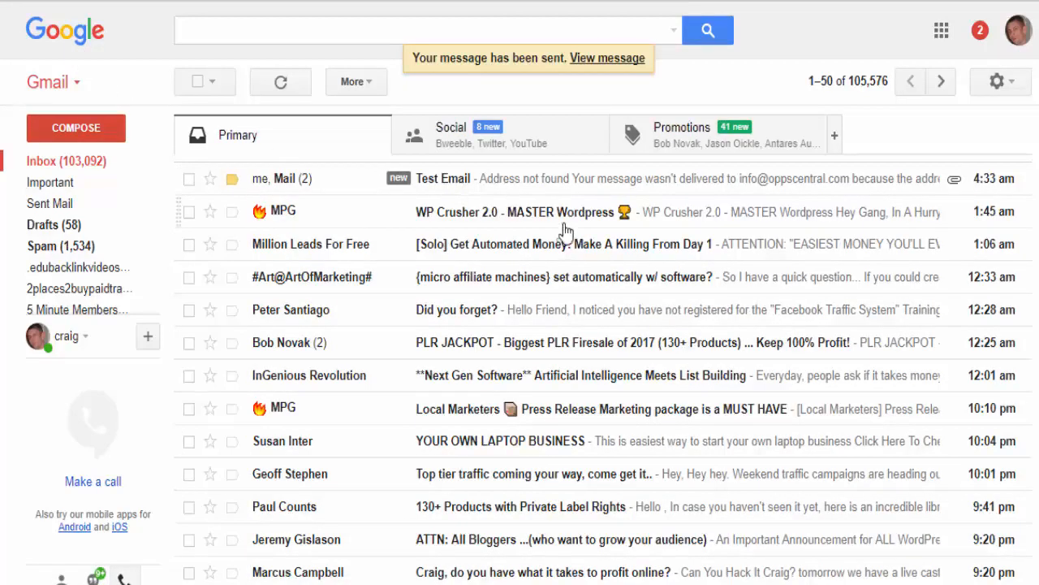
{"action": "left_click", "coordinate": [447, 185]}
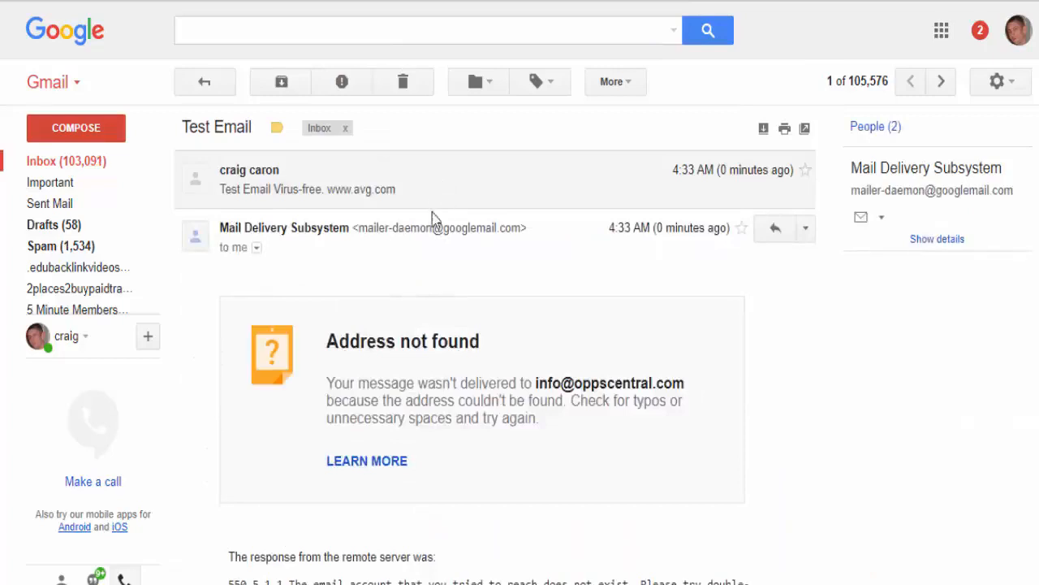
{"action": "scroll", "coordinate": [426, 312], "scroll_direction": "down", "scroll_amount": 3}
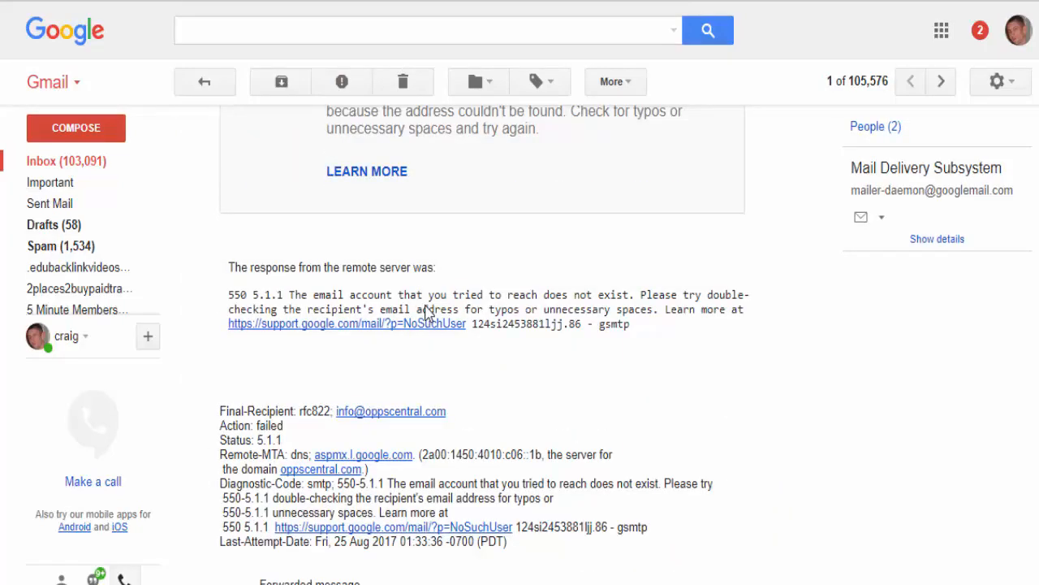
{"action": "scroll", "coordinate": [427, 312], "scroll_direction": "down", "scroll_amount": 2}
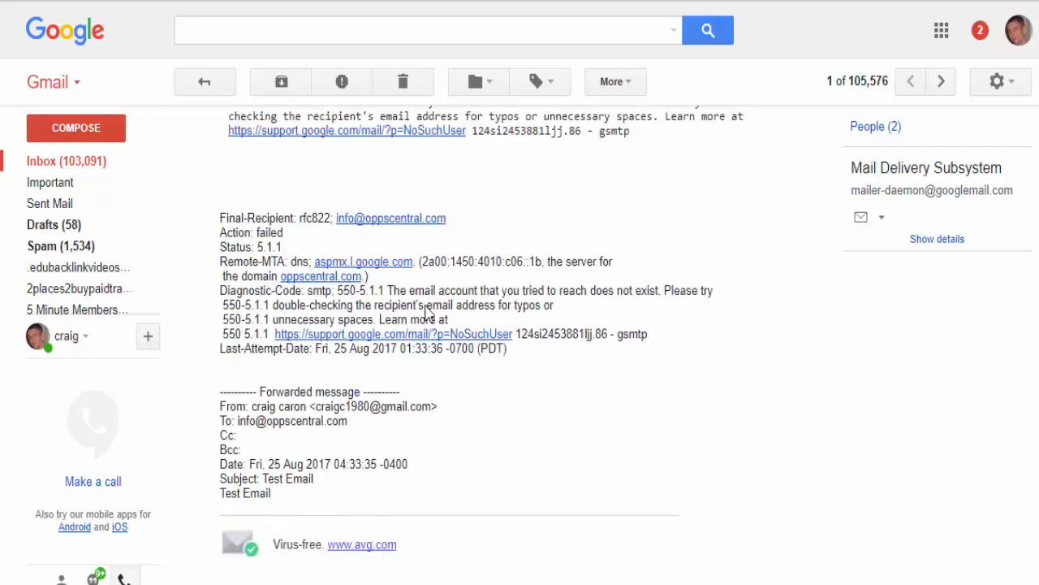
{"action": "scroll", "coordinate": [427, 313], "scroll_direction": "up", "scroll_amount": 5}
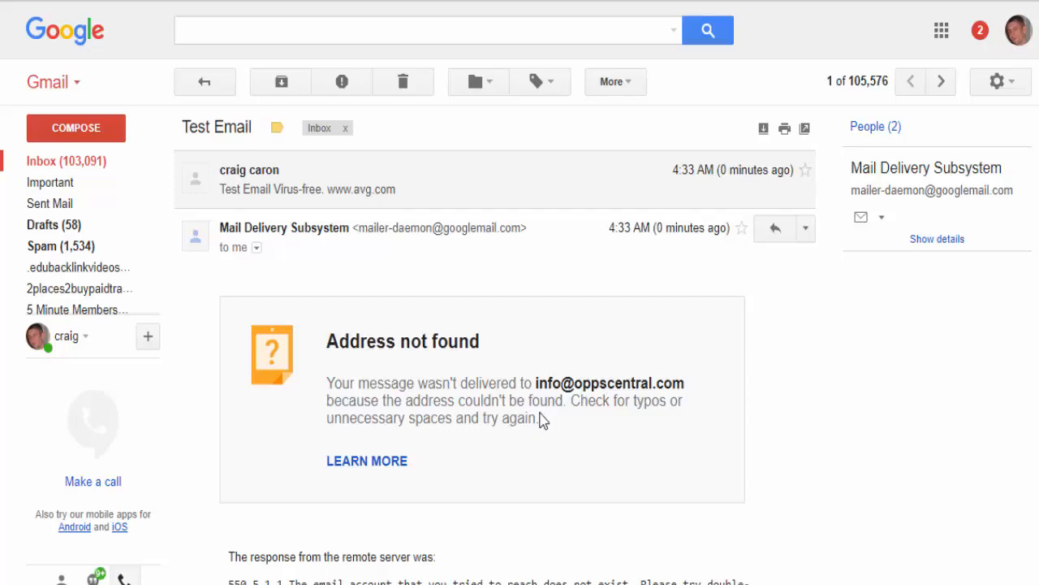
{"action": "left_click", "coordinate": [49, 39]}
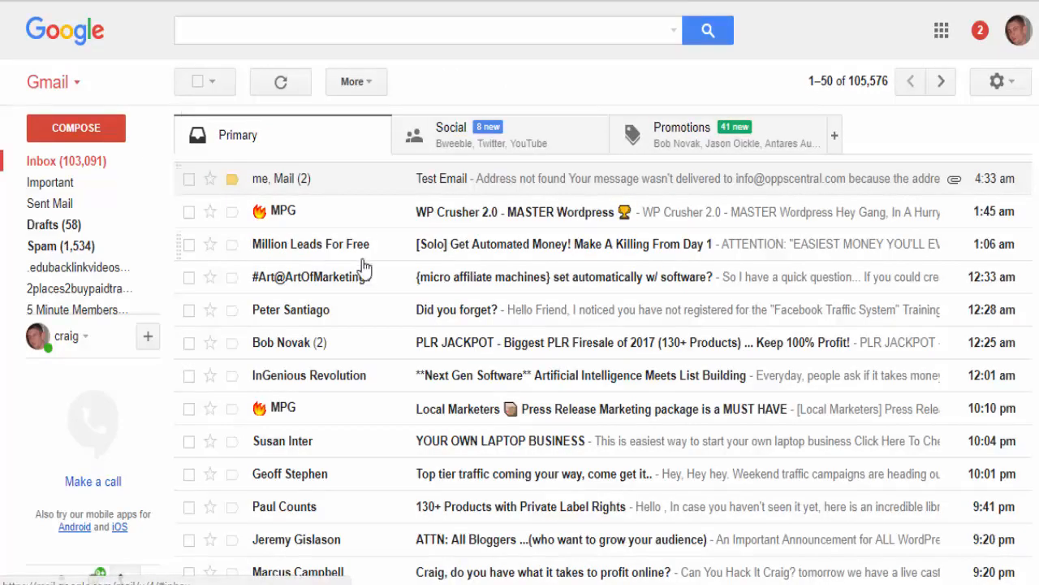
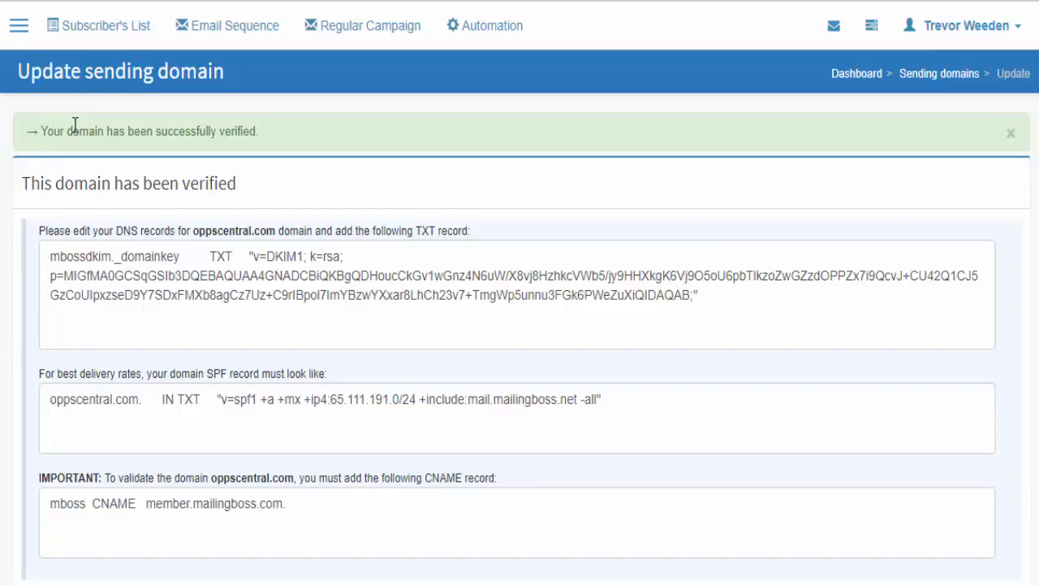
- Open the Subscribe form editor for Test List For Trevor from the Subscriber's List overview
{"action": "left_click", "coordinate": [96, 31]}
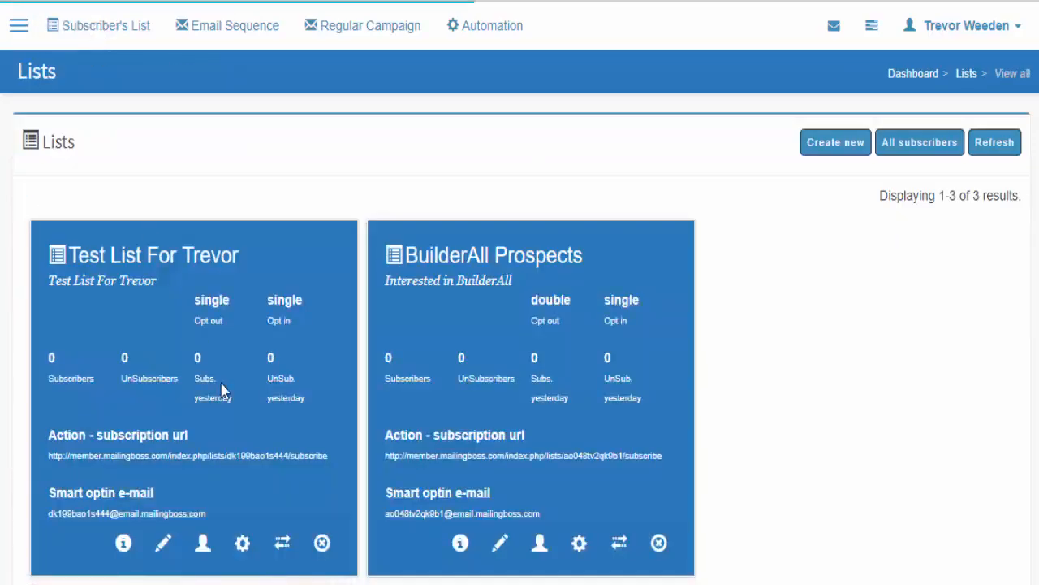
{"action": "scroll", "coordinate": [143, 436], "scroll_direction": "down", "scroll_amount": 3}
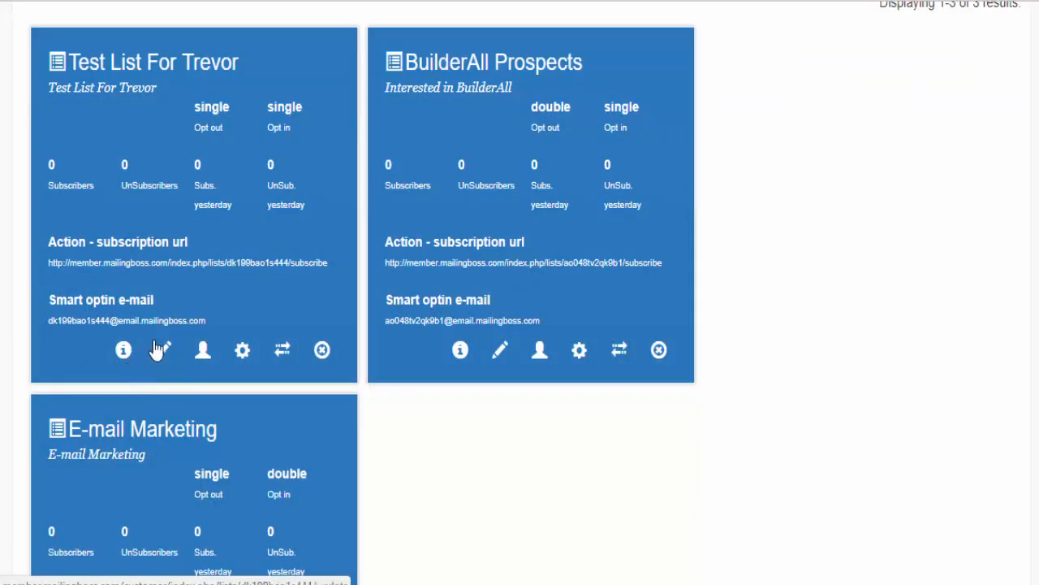
{"action": "left_click", "coordinate": [243, 353]}
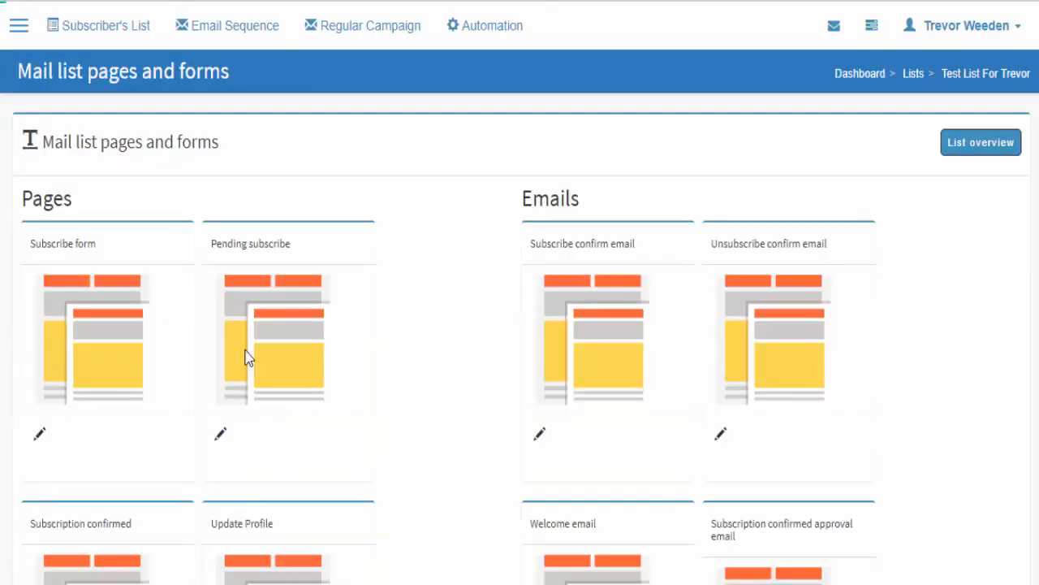
{"action": "left_click", "coordinate": [93, 333]}
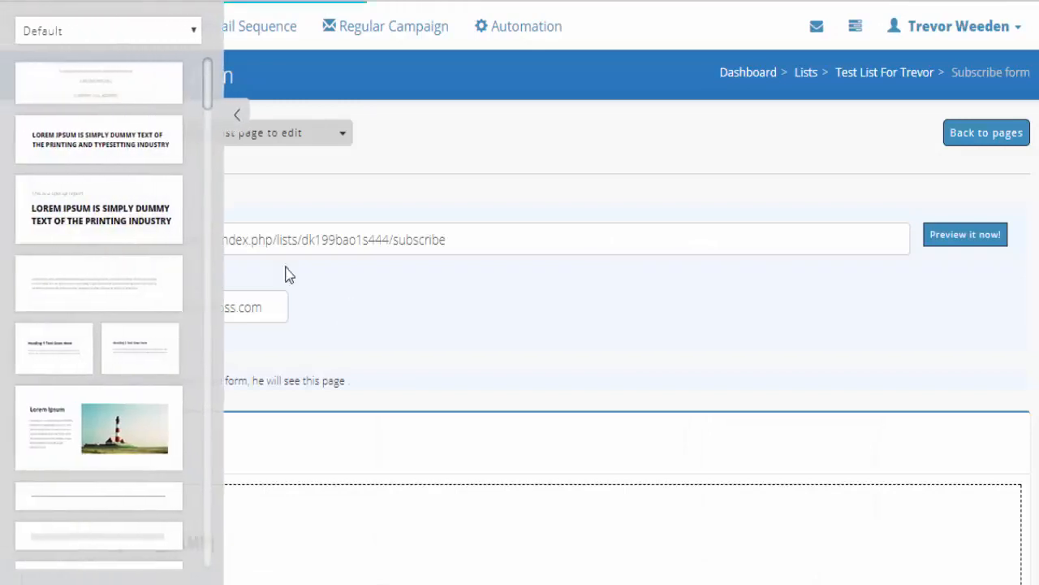
{"action": "left_click", "coordinate": [238, 116]}
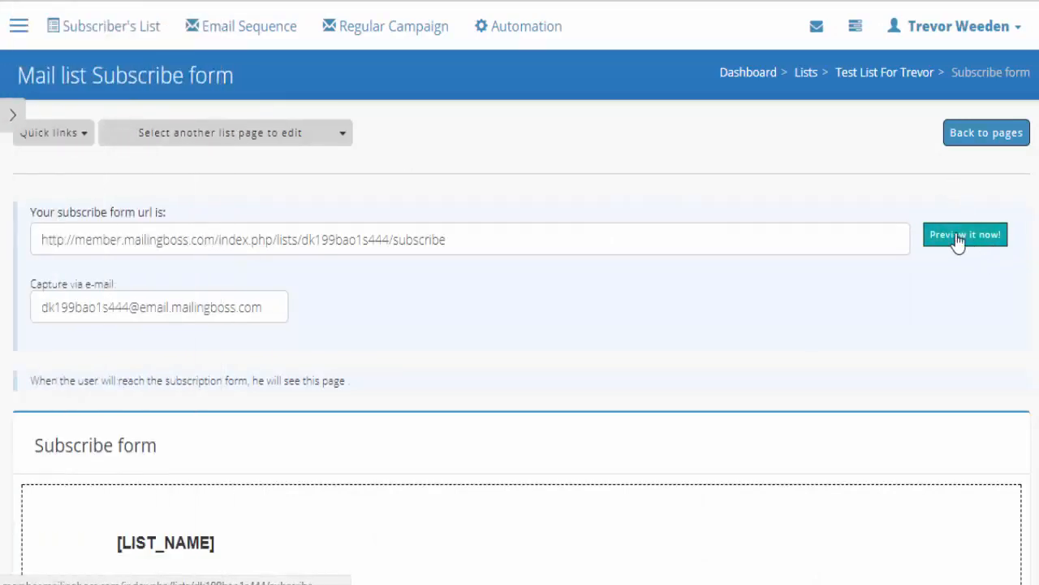
- Preview the live subscribe form and subscribe a saved test Gmail address
{"action": "left_click", "coordinate": [959, 238]}
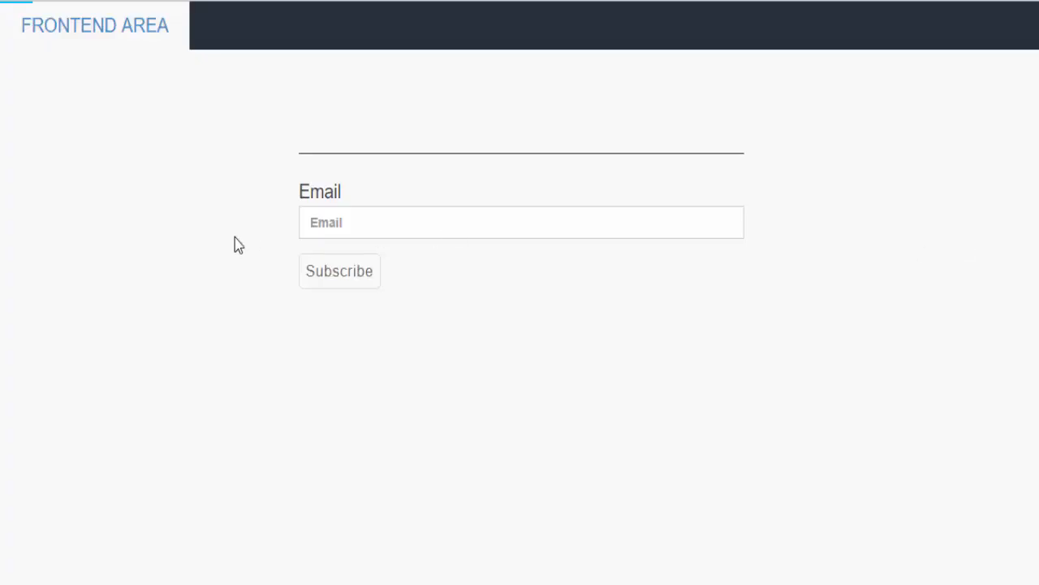
{"action": "left_click", "coordinate": [342, 225]}
{"action": "left_click", "coordinate": [312, 253]}
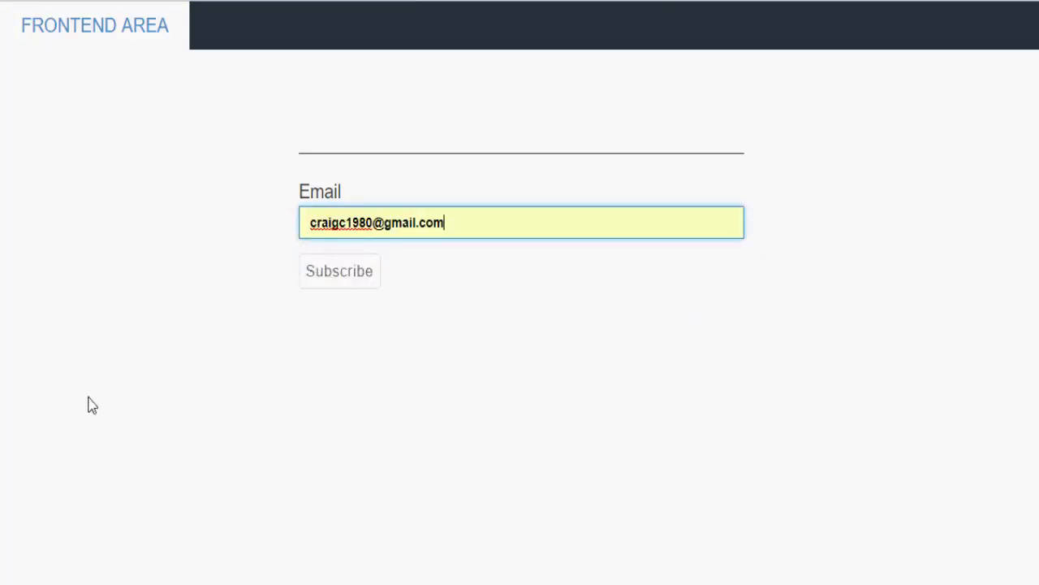
{"action": "left_click", "coordinate": [337, 277]}
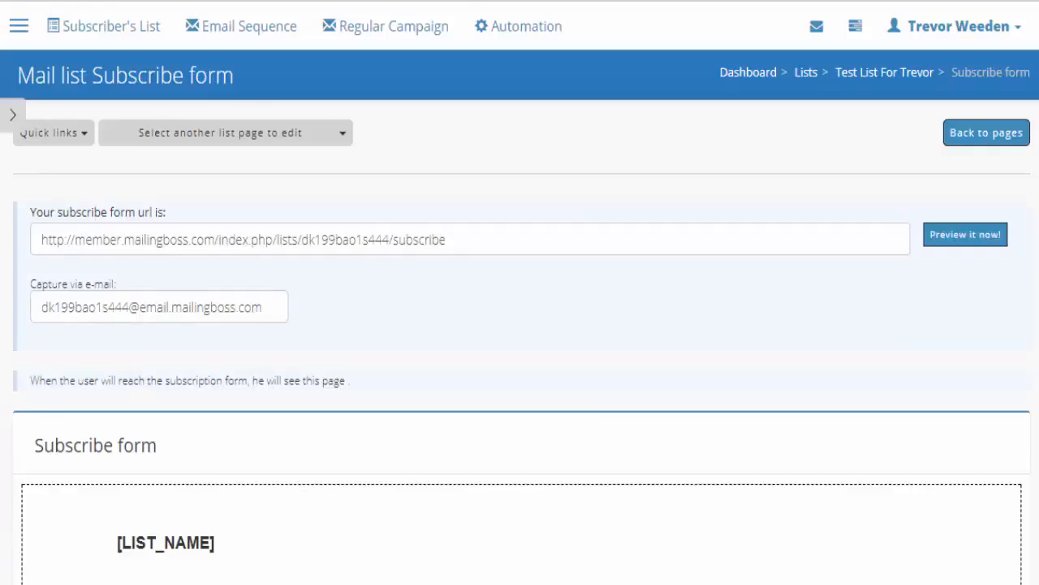
- Open Test List For Trevor's Subscription confirmed page and preview it as subscribers see it
{"action": "left_click", "coordinate": [68, 138]}
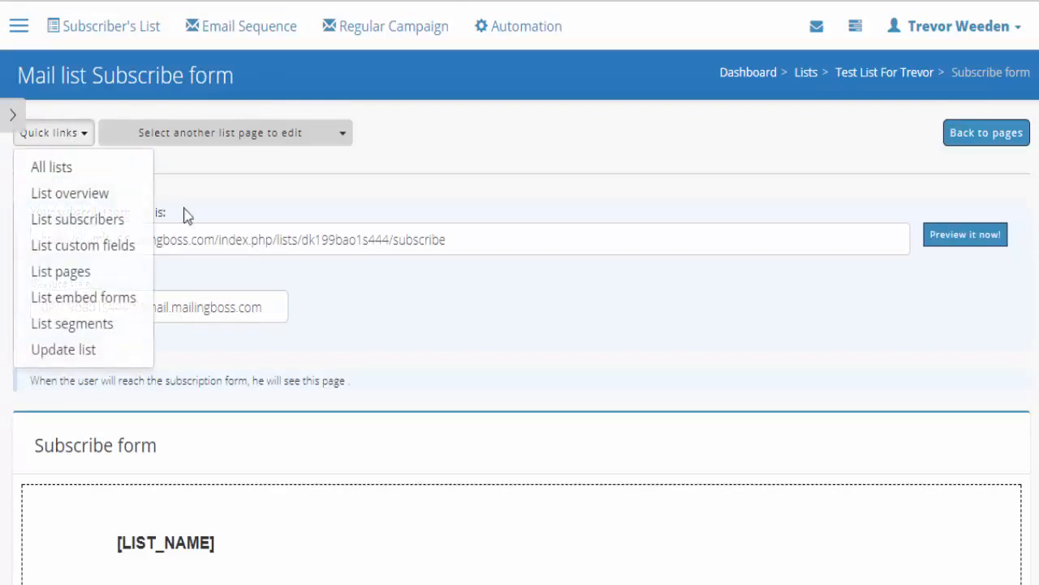
{"action": "left_click", "coordinate": [641, 182]}
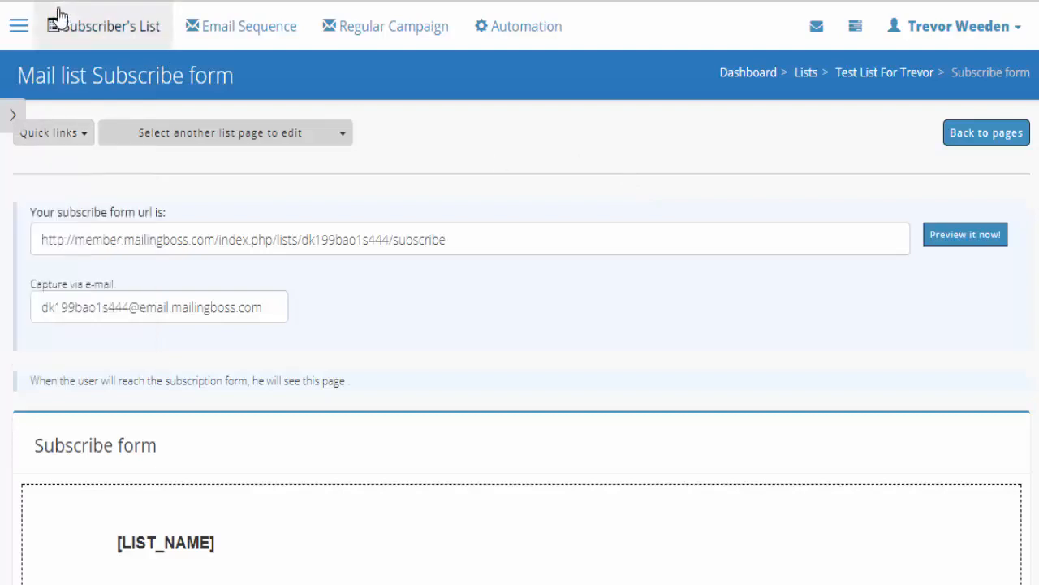
{"action": "left_click", "coordinate": [84, 32]}
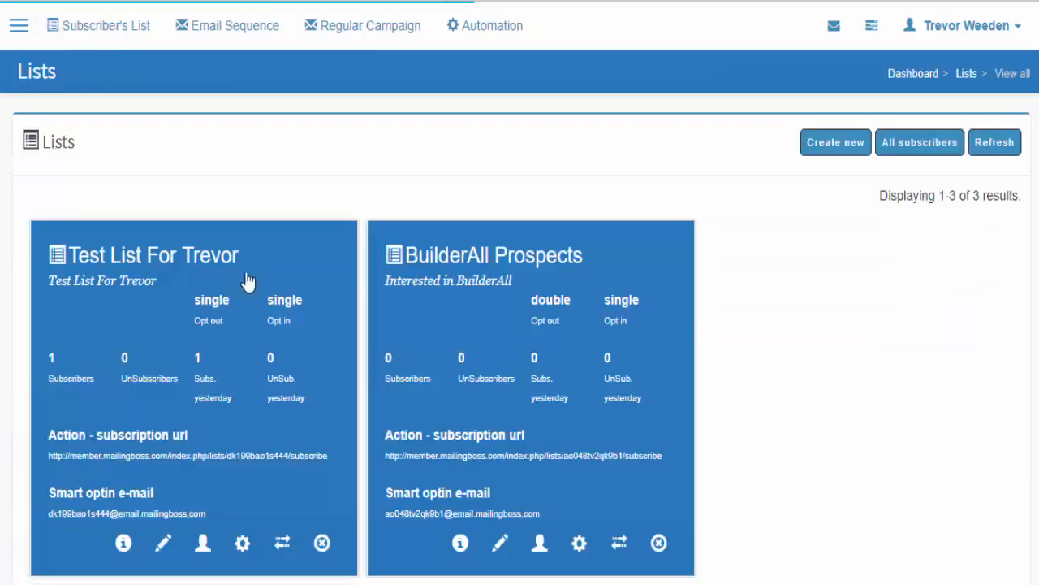
{"action": "scroll", "coordinate": [251, 284], "scroll_direction": "down", "scroll_amount": 4}
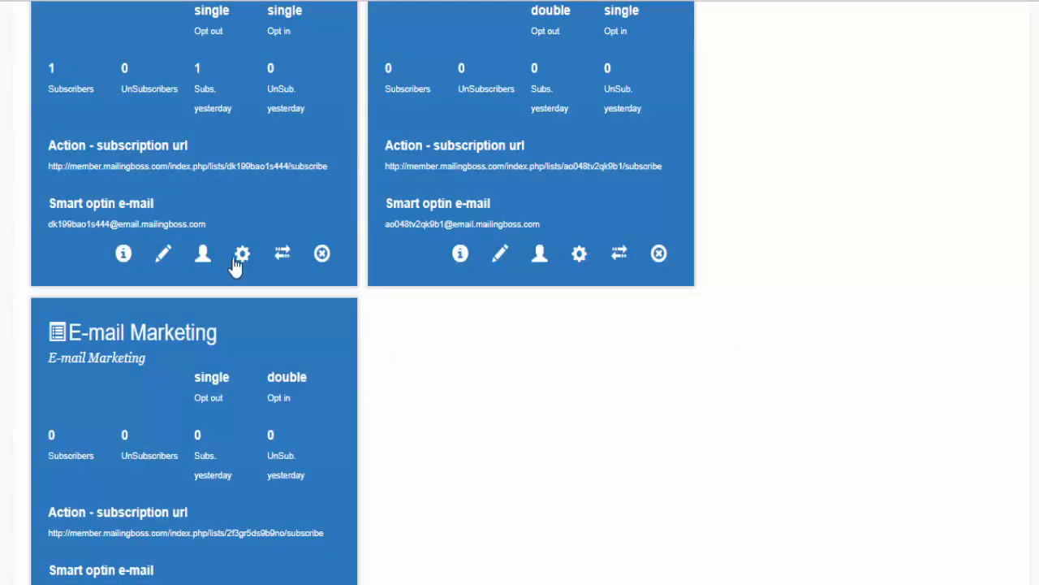
{"action": "left_click", "coordinate": [243, 256]}
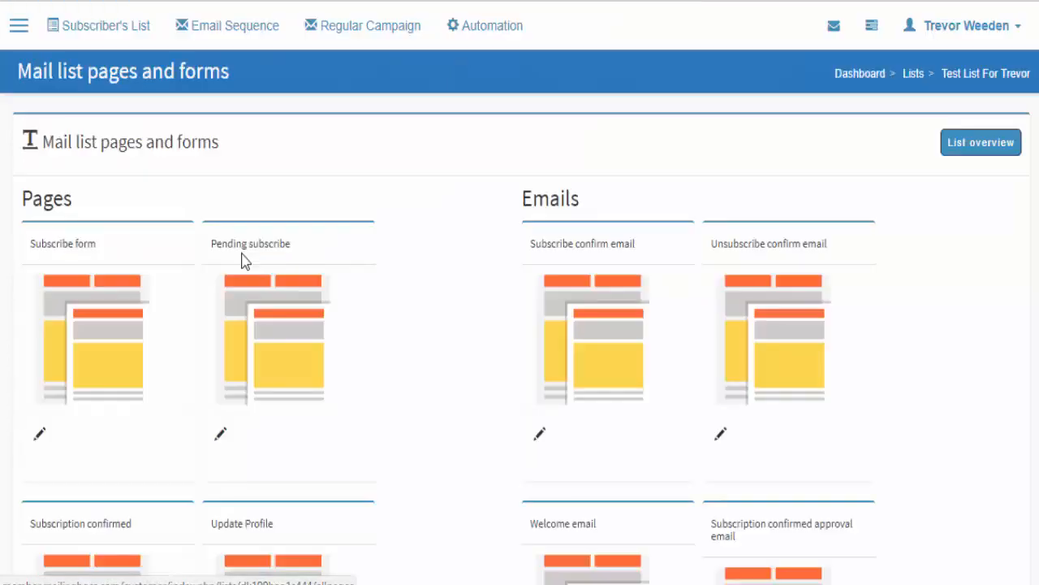
{"action": "scroll", "coordinate": [4, 302], "scroll_direction": "down", "scroll_amount": 3}
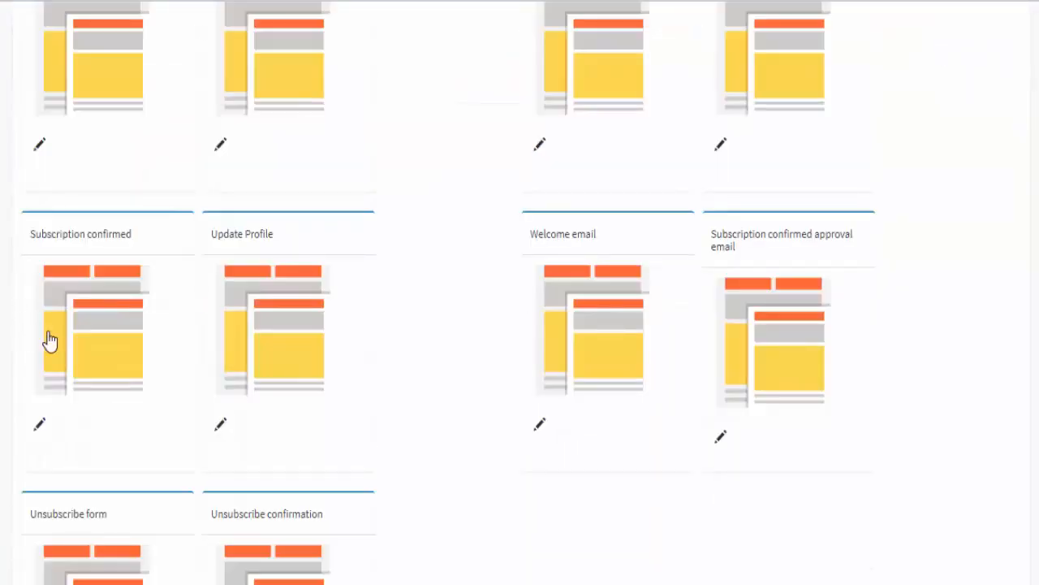
{"action": "left_click", "coordinate": [104, 315]}
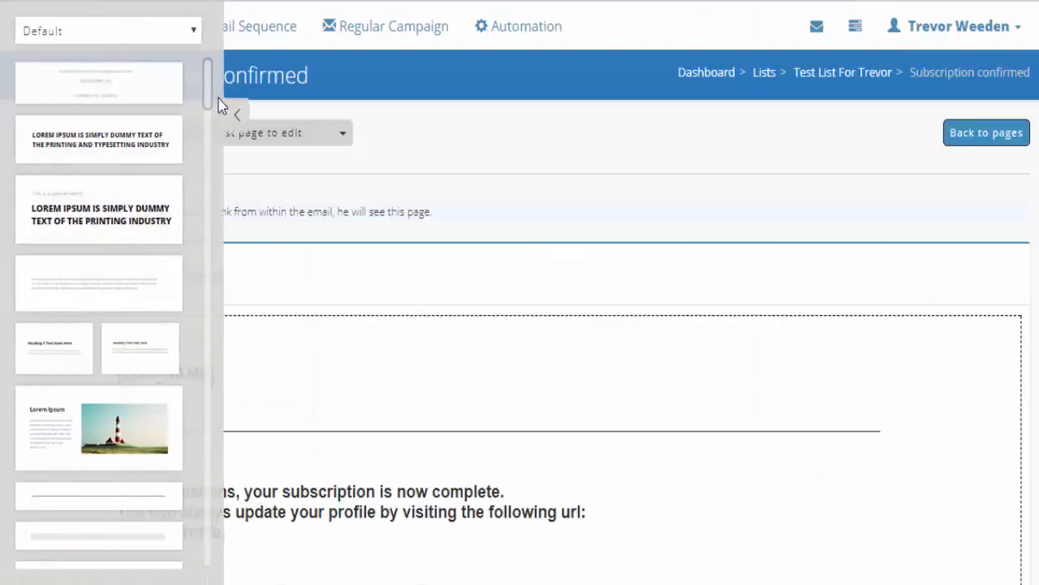
{"action": "left_click", "coordinate": [236, 116]}
{"action": "scroll", "coordinate": [372, 270], "scroll_direction": "down", "scroll_amount": 2}
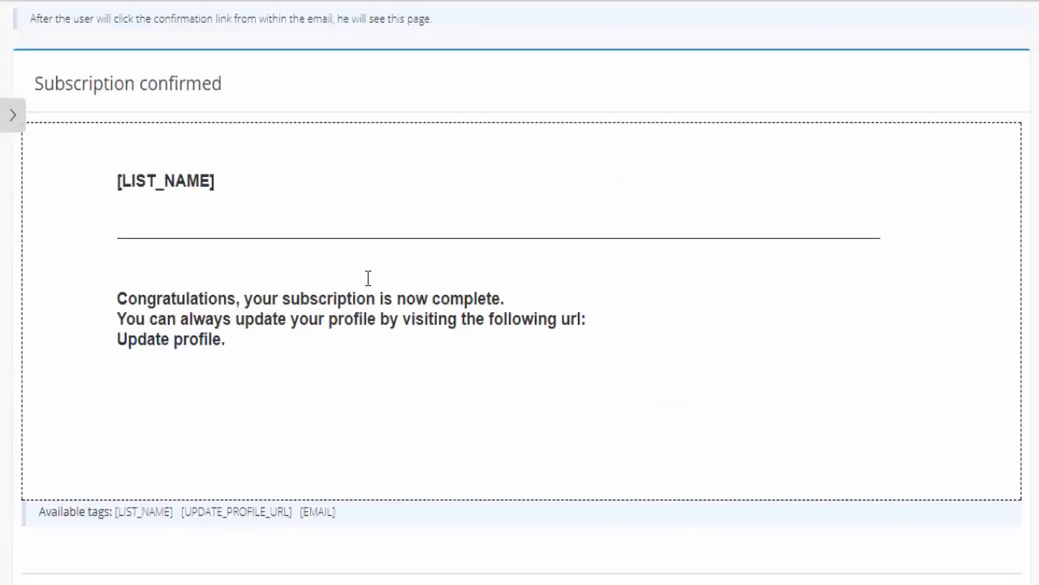
{"action": "left_click", "coordinate": [454, 1]}
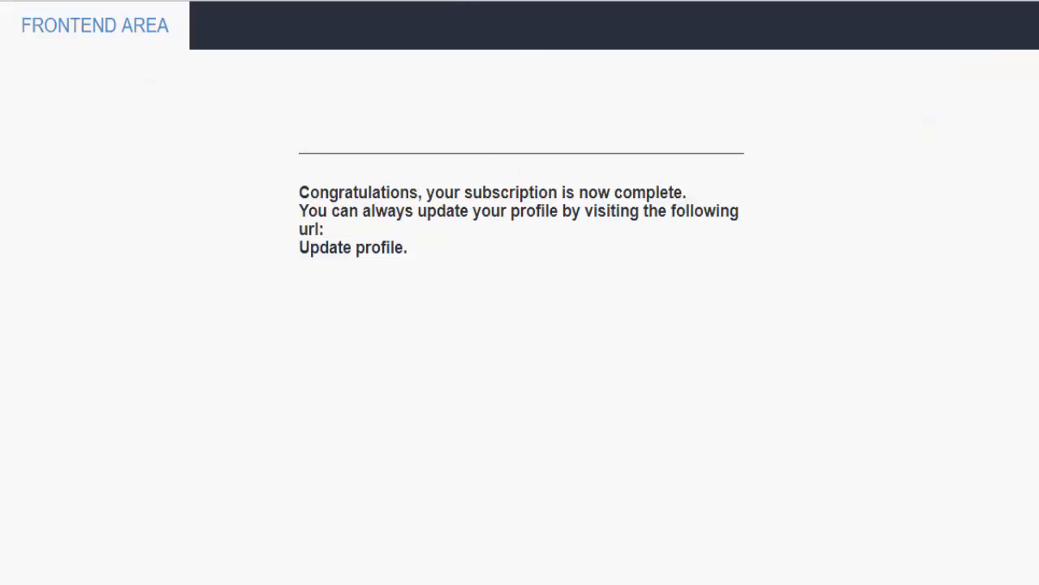
{"action": "left_click", "coordinate": [503, 1]}
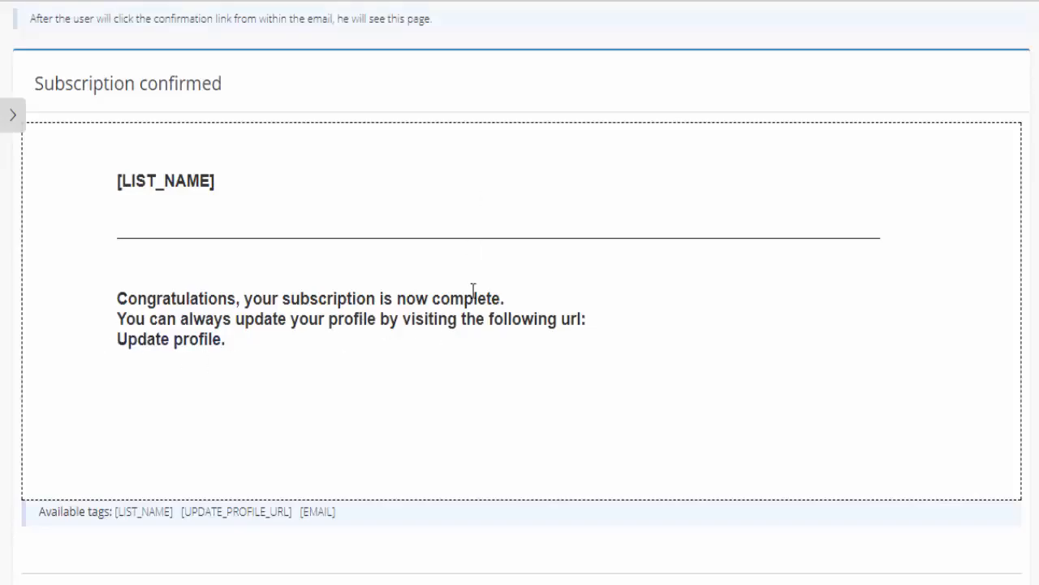
{"action": "scroll", "coordinate": [309, 246], "scroll_direction": "down", "scroll_amount": 5}
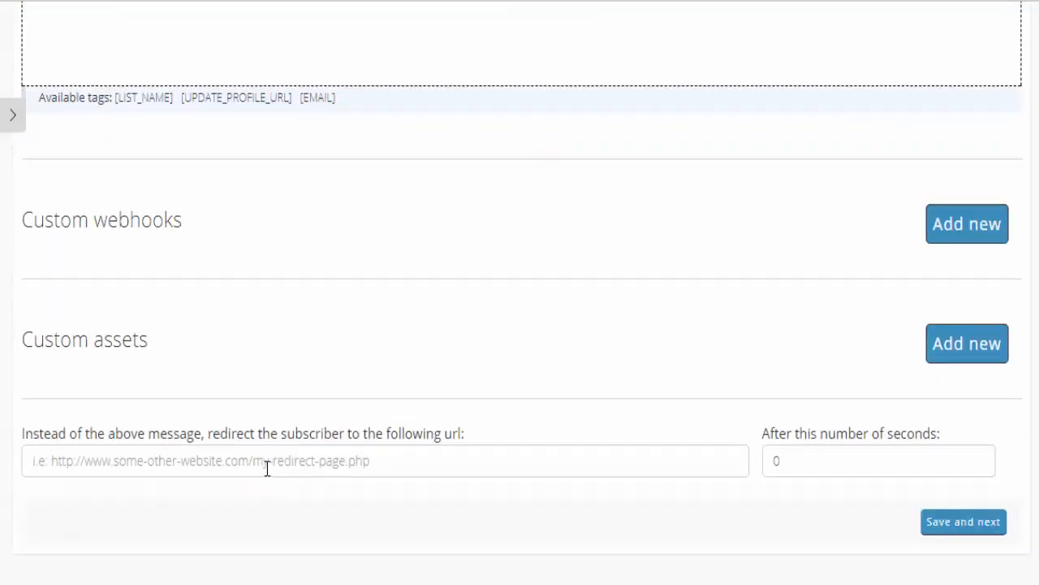
{"action": "left_click", "coordinate": [267, 461]}
{"action": "type", "text": "ht"}
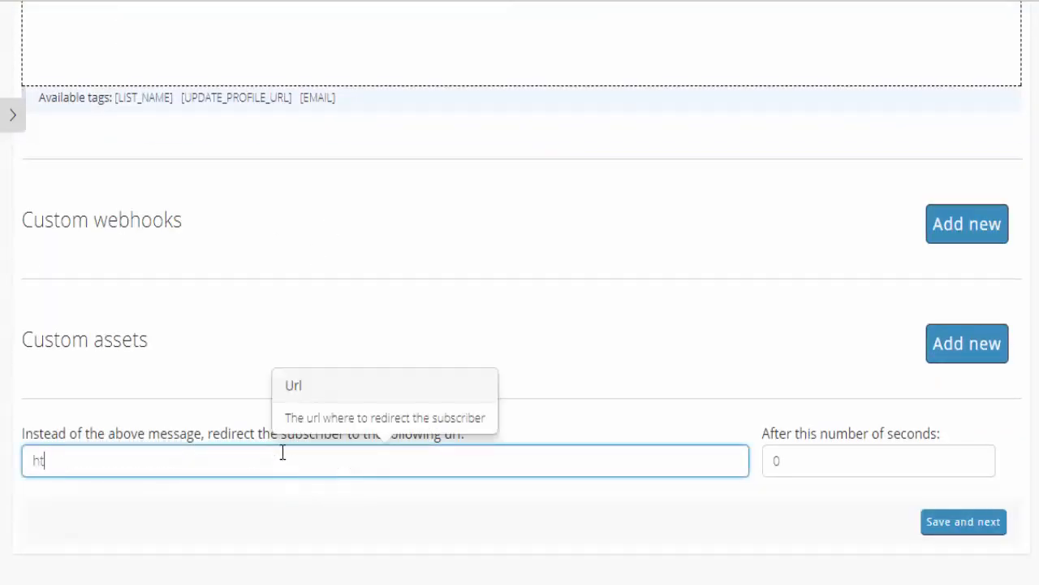
{"action": "type", "text": "tp://oppscent"}
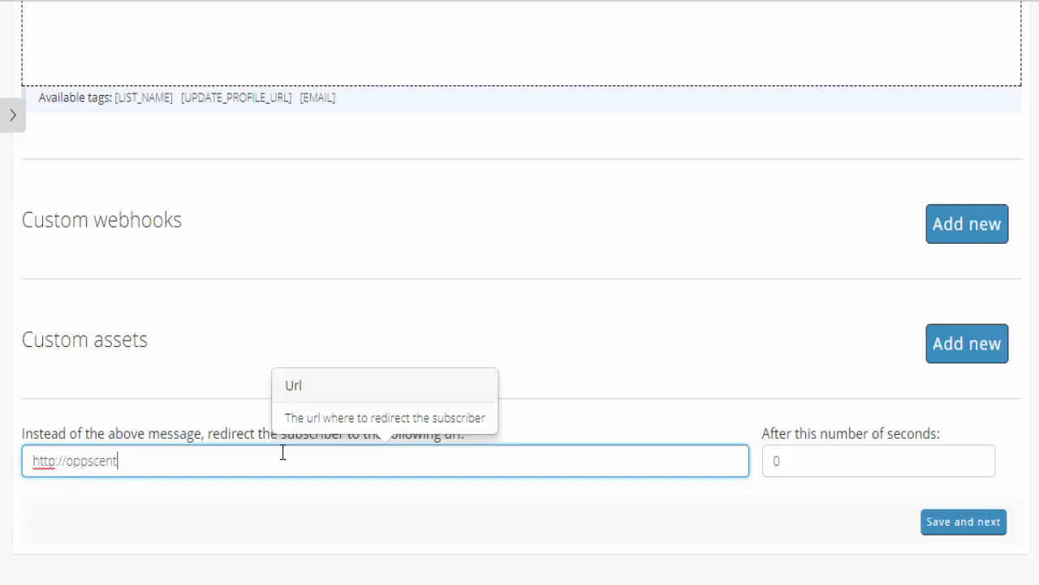
{"action": "type", "text": "ral.com"}
{"action": "left_click", "coordinate": [959, 527]}
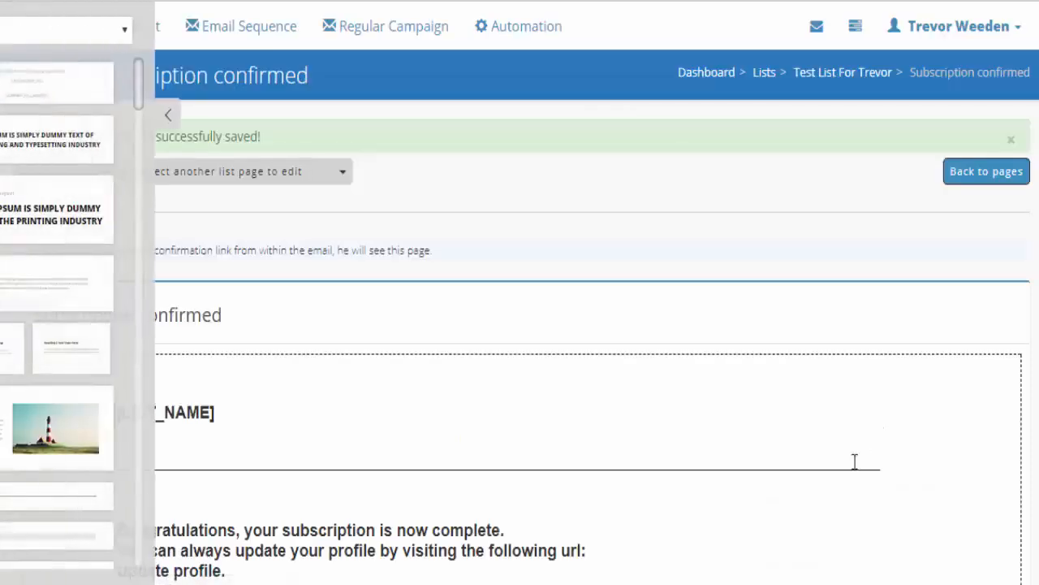
{"action": "left_click", "coordinate": [239, 114]}
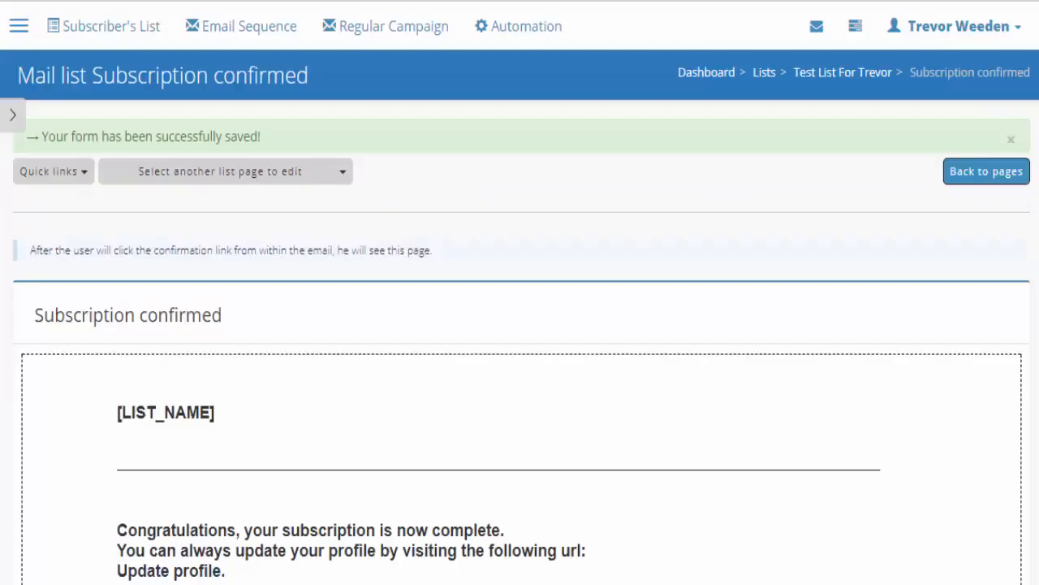
{"action": "left_click", "coordinate": [81, 28]}
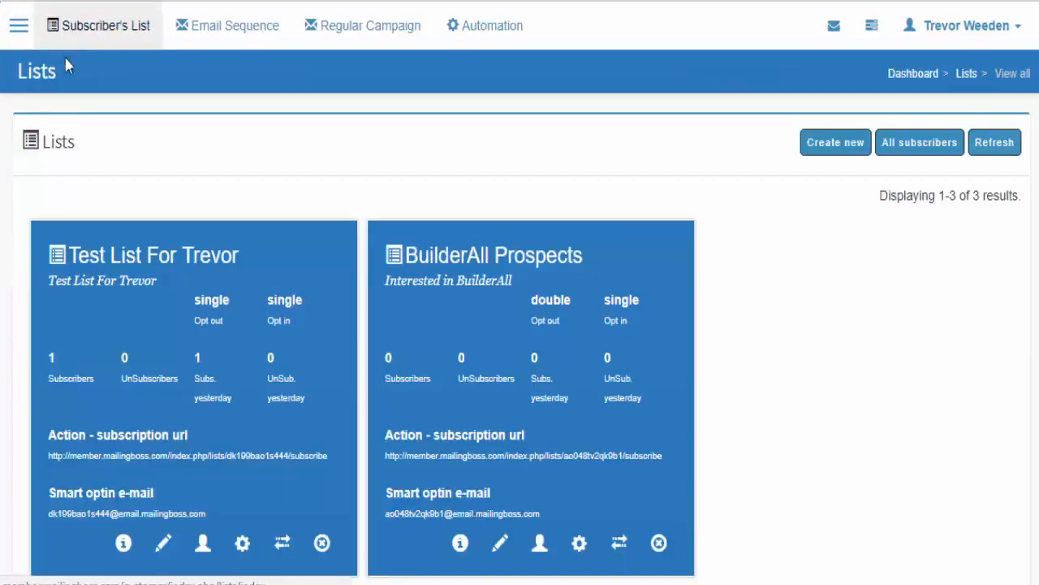
- Open Test List For Trevor's Subscribe form page with the template sidebar collapsed
{"action": "scroll", "coordinate": [221, 376], "scroll_direction": "down", "scroll_amount": 2}
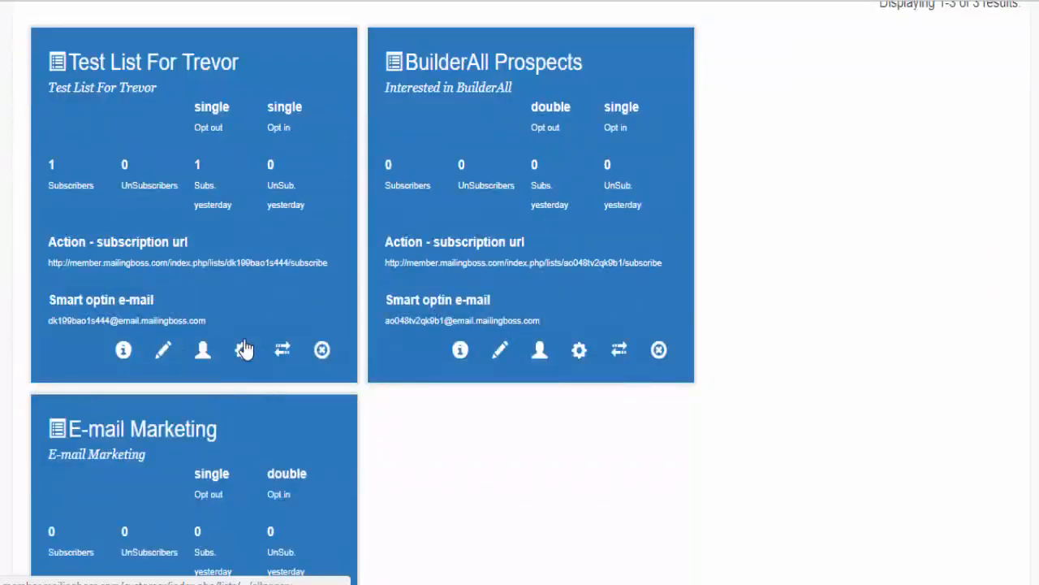
{"action": "left_click", "coordinate": [243, 349]}
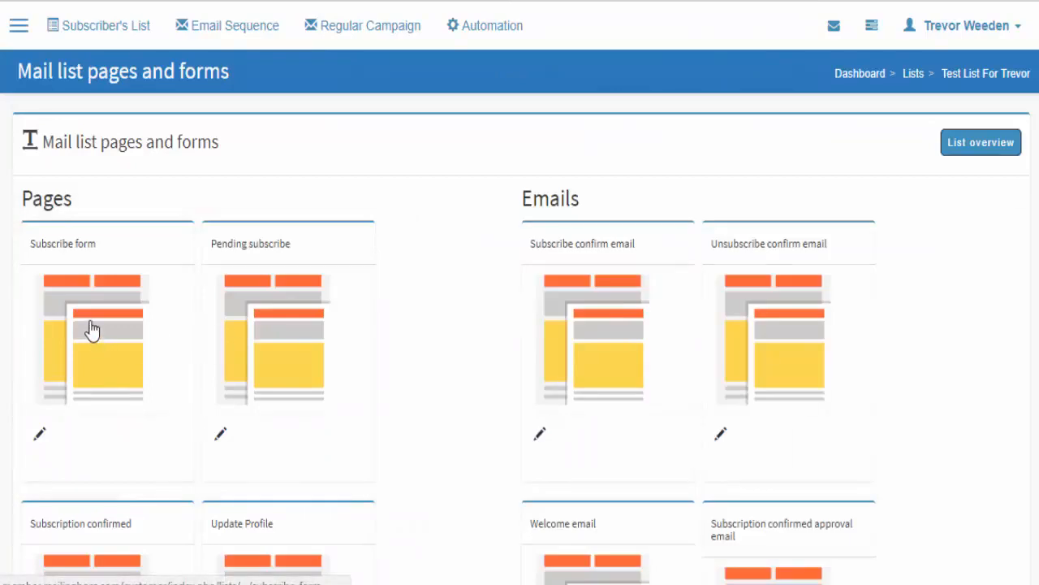
{"action": "left_click", "coordinate": [96, 333]}
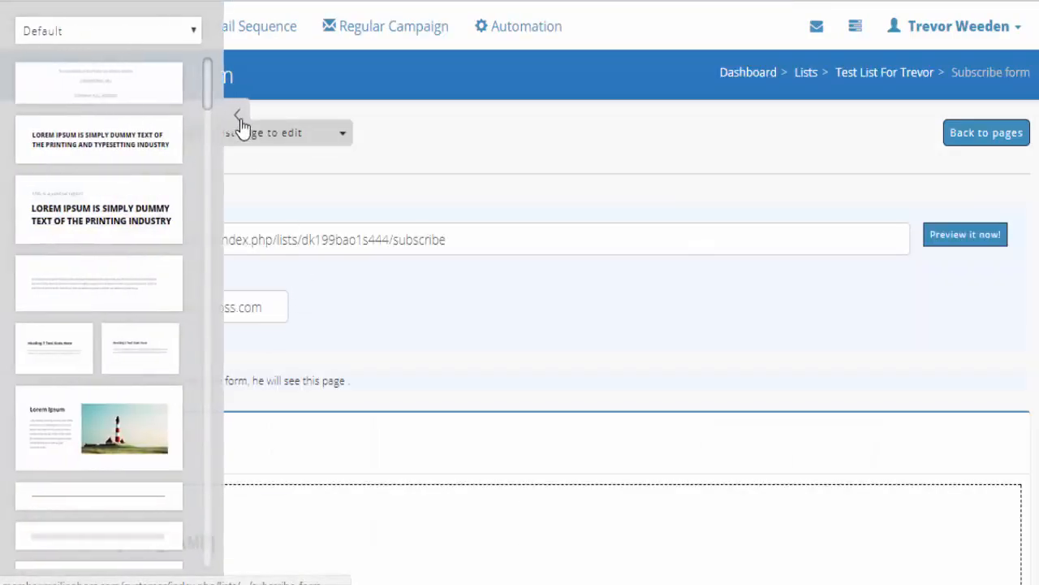
{"action": "left_click", "coordinate": [234, 117]}
- Preview the subscribe form and subscribe a saved test address from autofill
{"action": "left_click", "coordinate": [965, 234]}
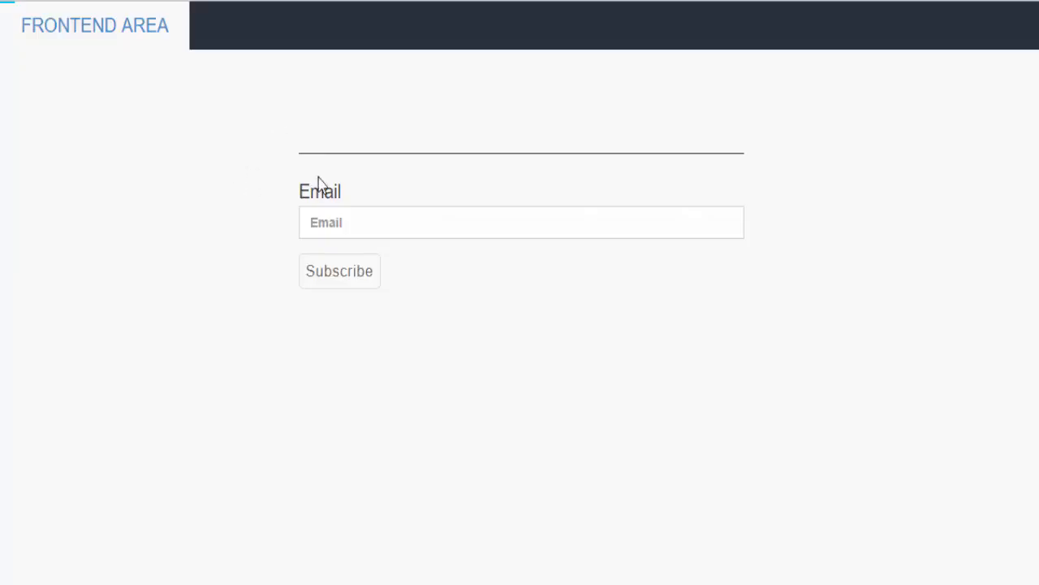
{"action": "left_click", "coordinate": [350, 221]}
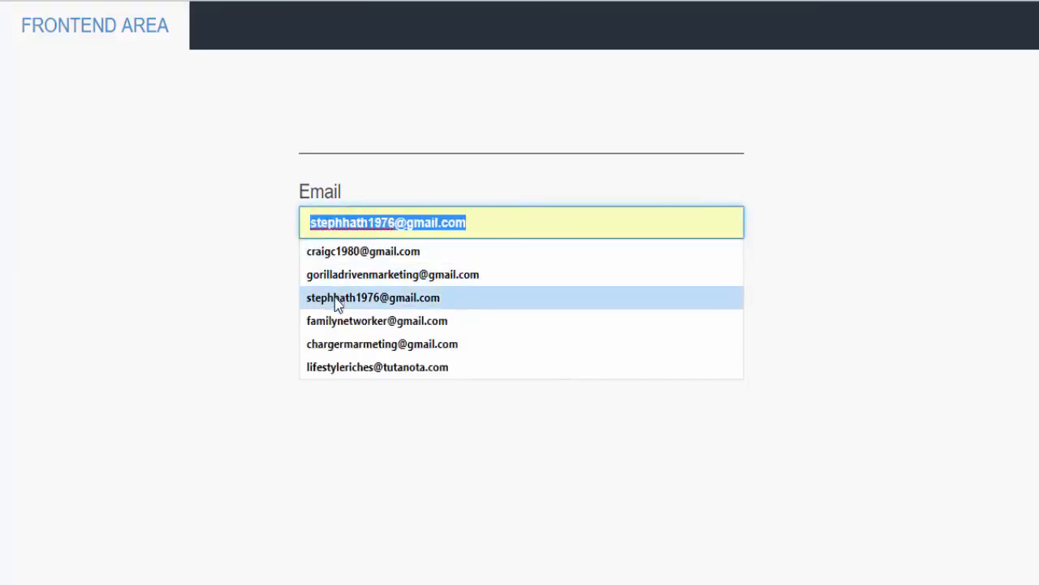
{"action": "left_click", "coordinate": [353, 345]}
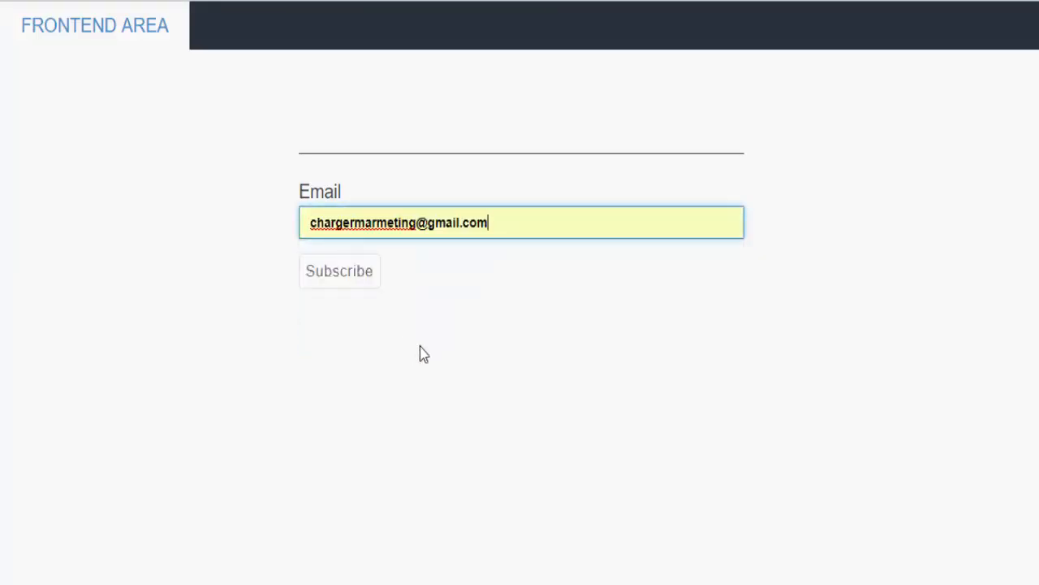
{"action": "left_click", "coordinate": [332, 274]}
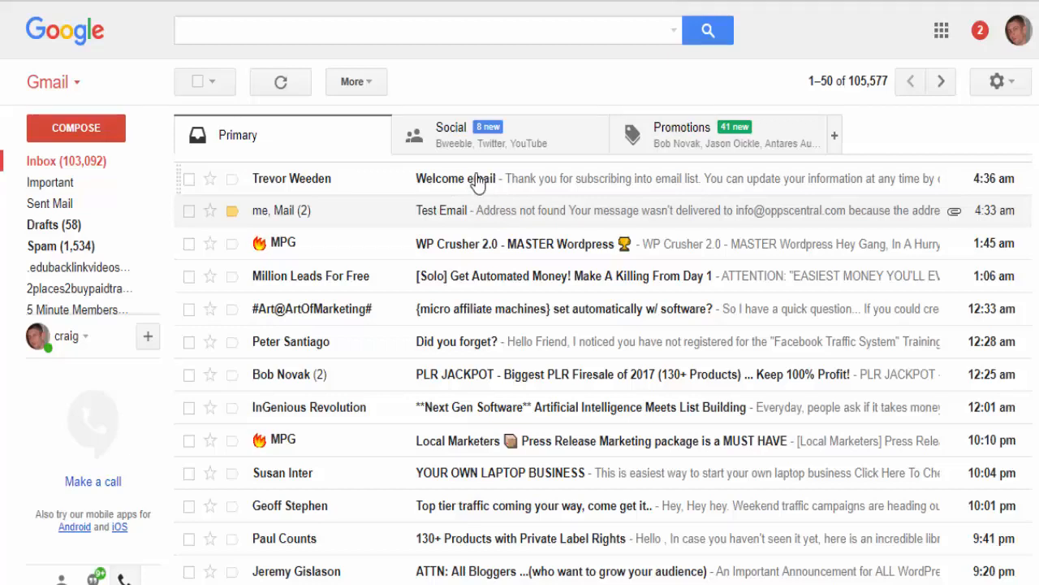
- Open the Welcome email and inspect its sender address
{"action": "left_click", "coordinate": [478, 181]}
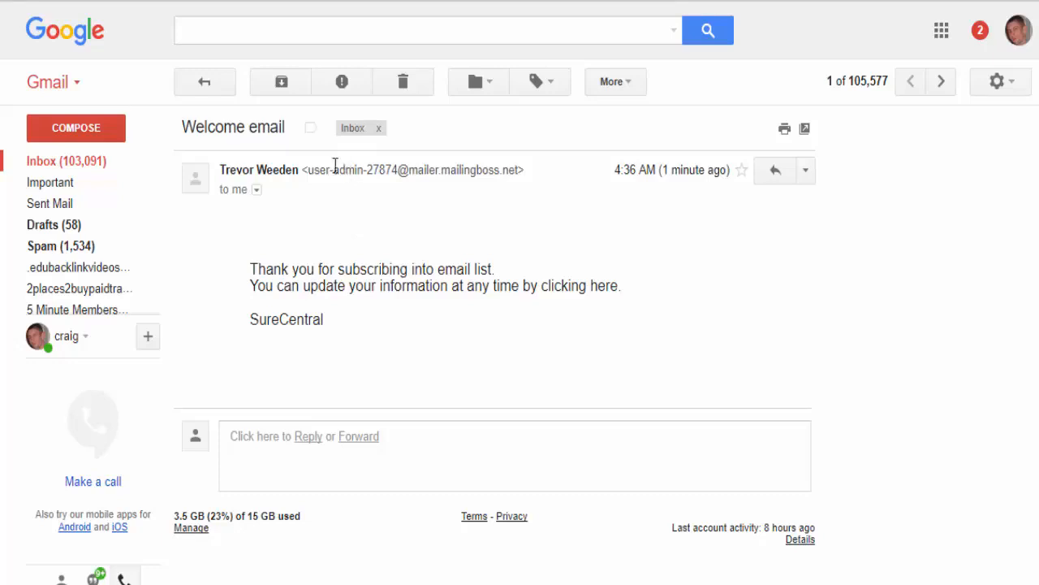
{"action": "left_click_drag", "start_coordinate": [308, 170], "coordinate": [522, 170]}
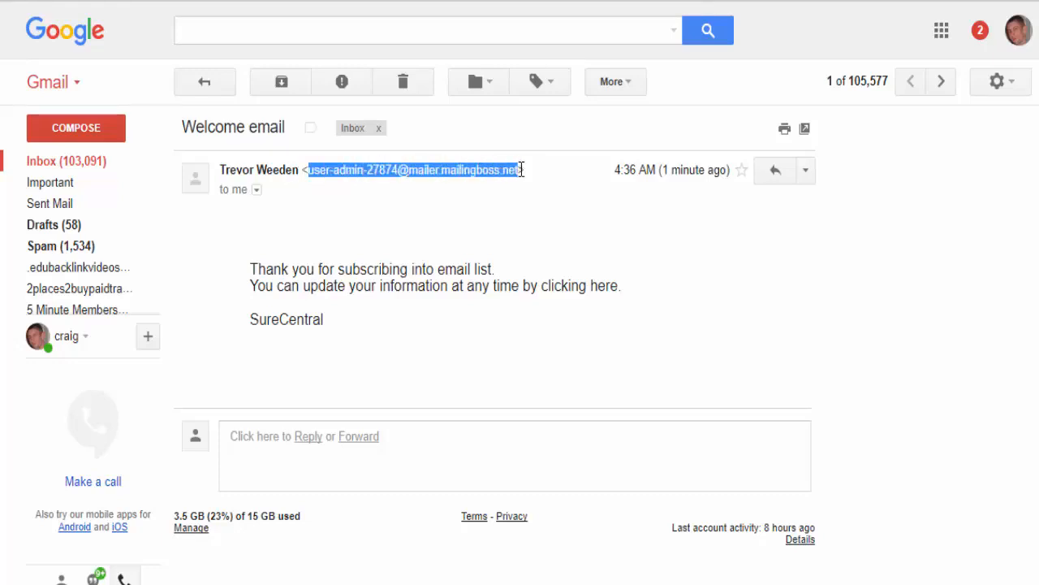
{"action": "left_click", "coordinate": [458, 200]}
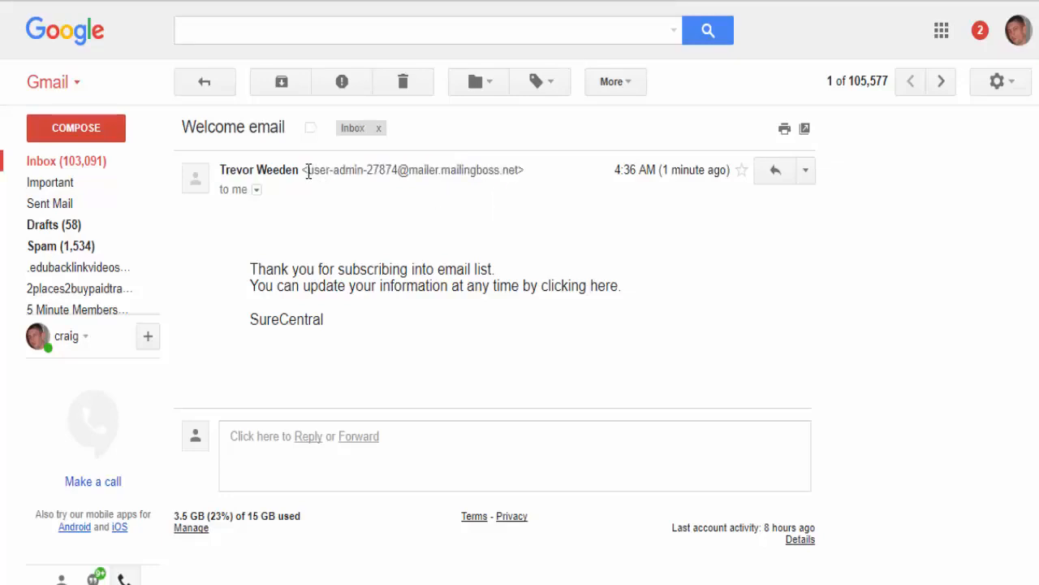
{"action": "left_click_drag", "start_coordinate": [330, 172], "coordinate": [518, 168]}
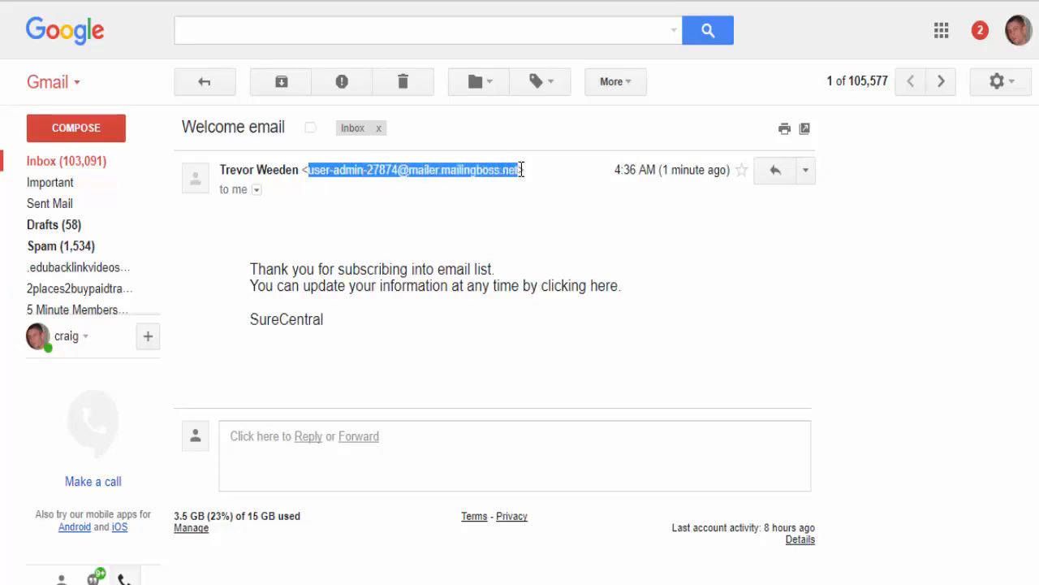
{"action": "left_click", "coordinate": [485, 210]}
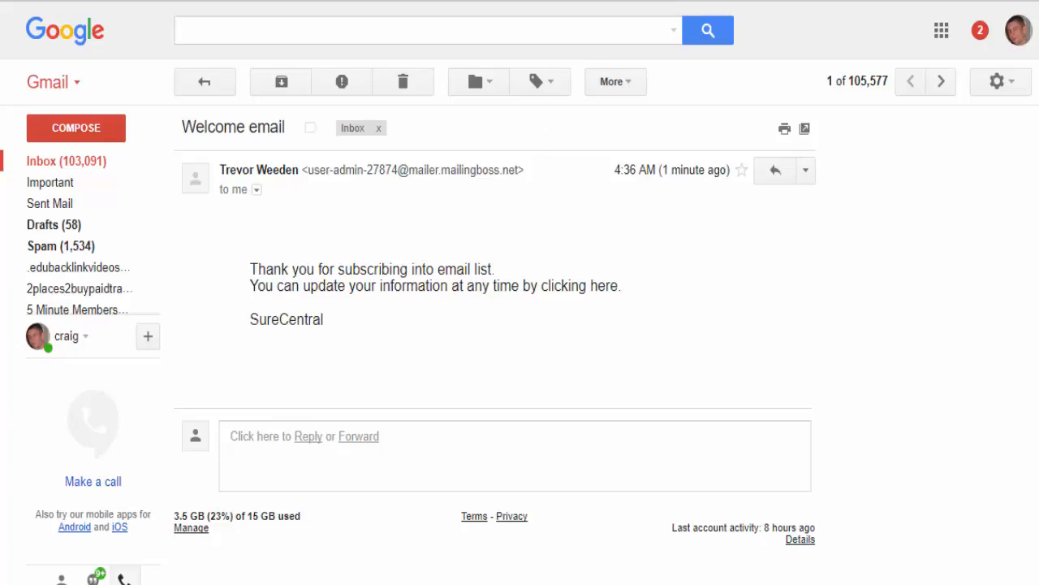
- Check the Test Email bounce, then reopen the Welcome email and show its full sender details
{"action": "key", "text": "u"}
{"action": "left_click", "coordinate": [429, 212]}
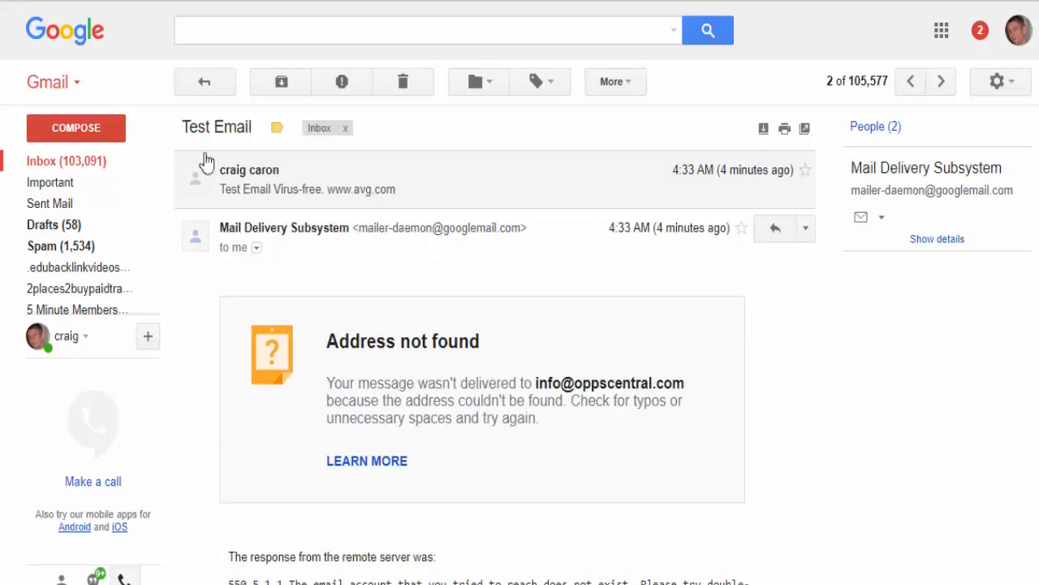
{"action": "left_click", "coordinate": [62, 32]}
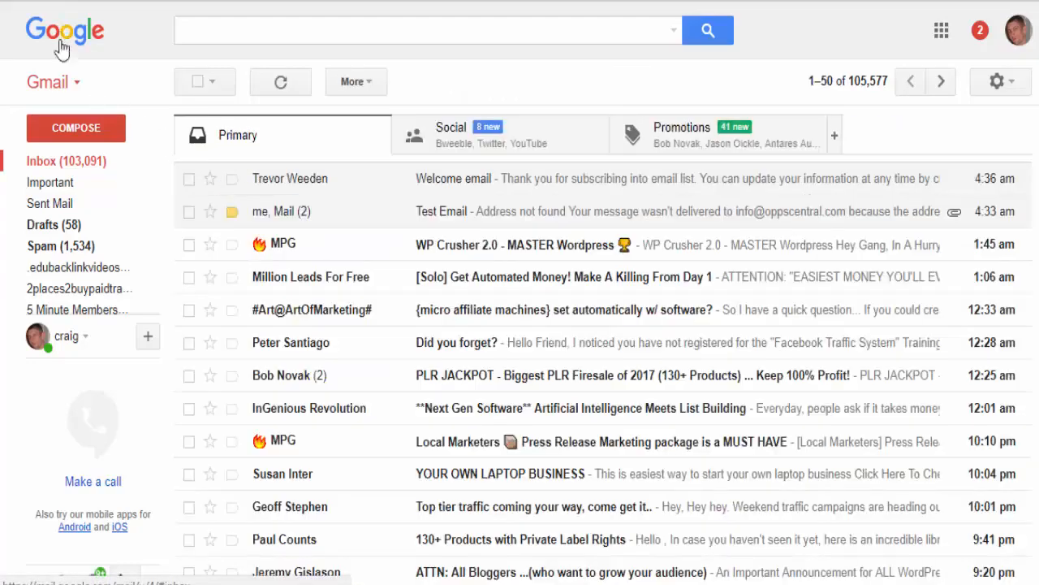
{"action": "left_click", "coordinate": [449, 183]}
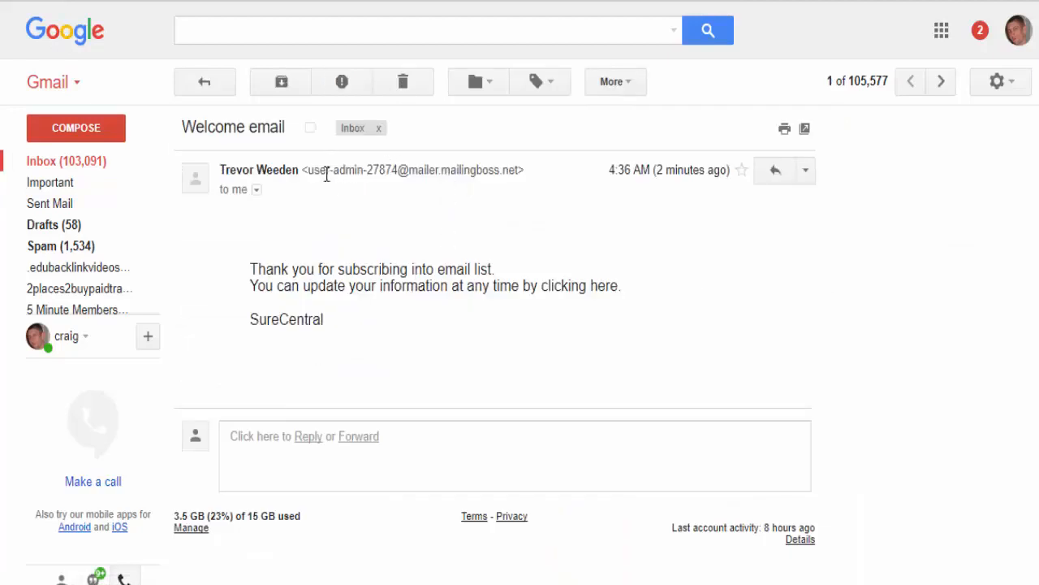
{"action": "left_click_drag", "start_coordinate": [309, 173], "coordinate": [517, 173]}
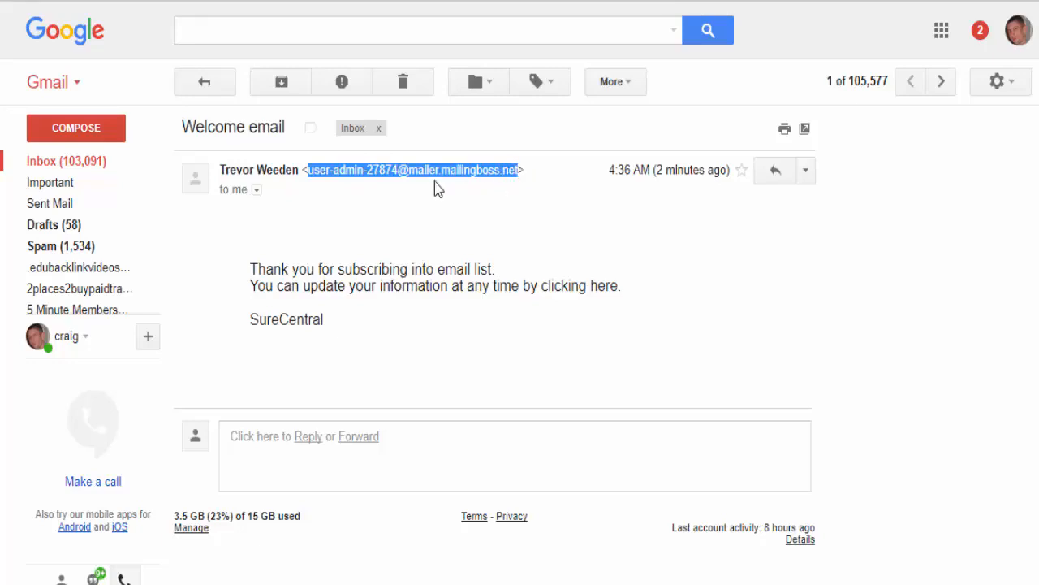
{"action": "left_click", "coordinate": [320, 172]}
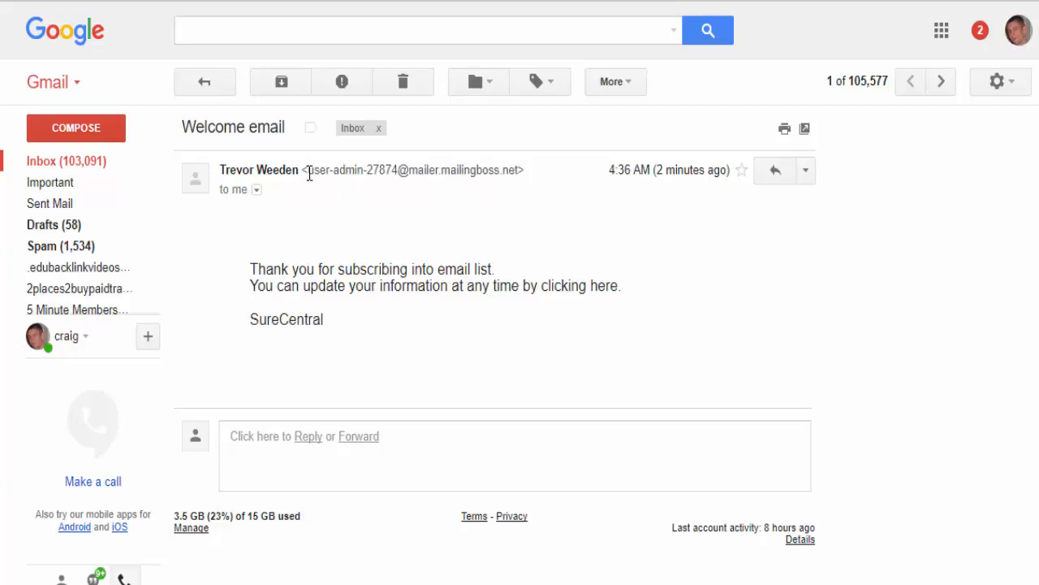
{"action": "left_click_drag", "start_coordinate": [309, 173], "coordinate": [529, 179]}
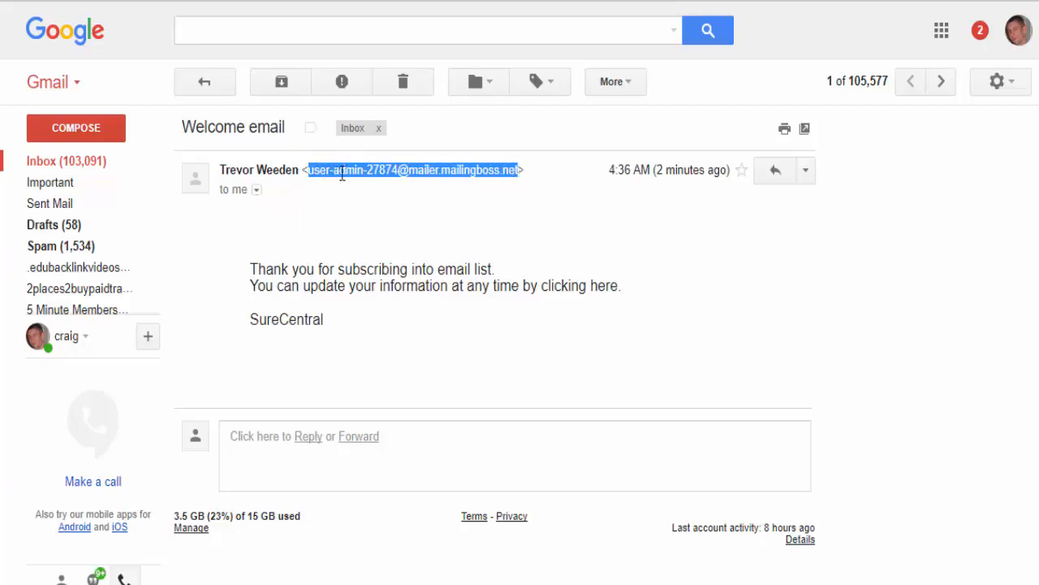
{"action": "left_click", "coordinate": [256, 190]}
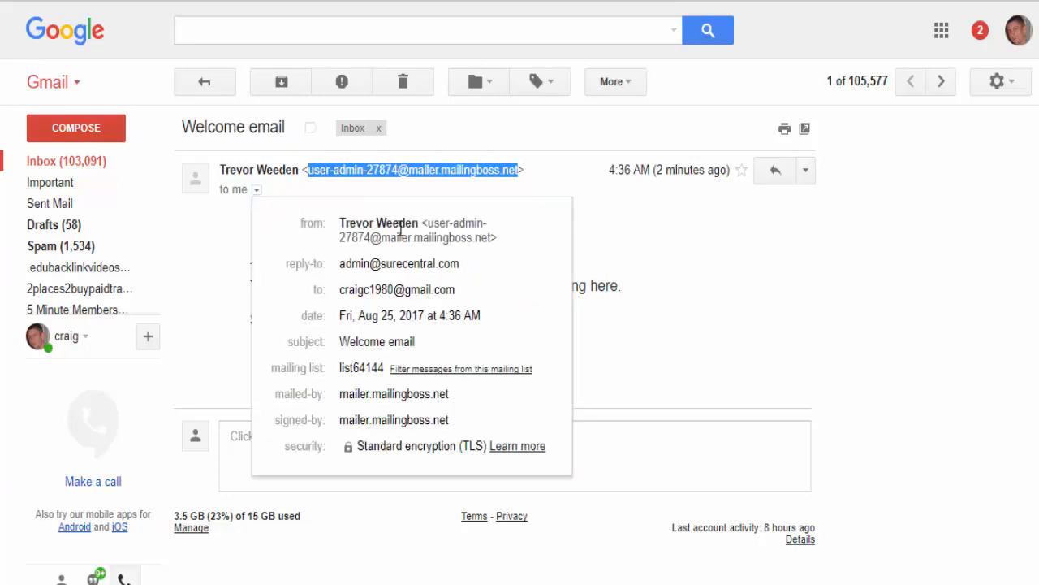
{"action": "mouse_move", "coordinate": [401, 229]}
{"action": "mouse_move", "coordinate": [351, 262]}
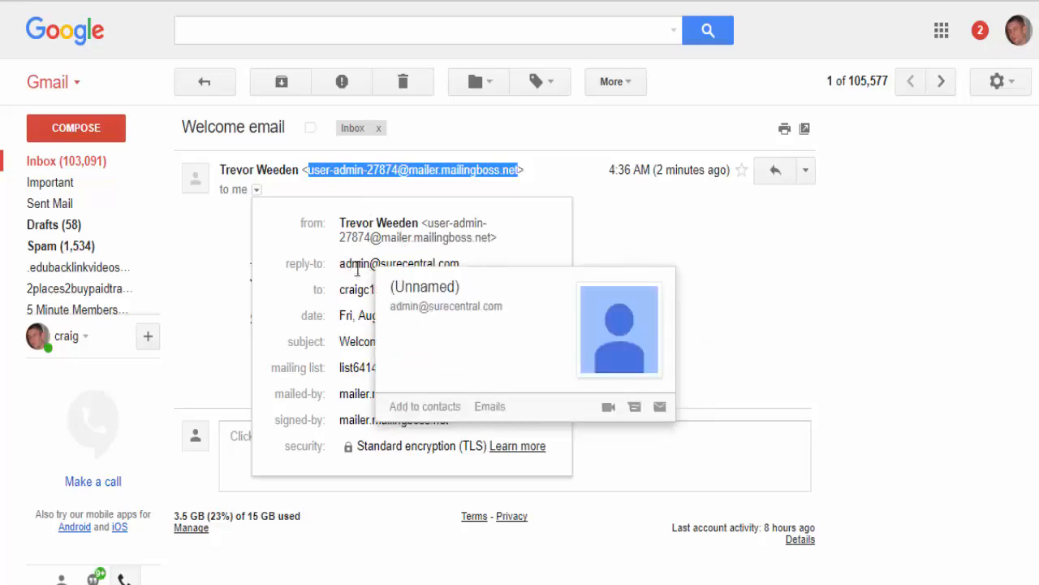
{"action": "mouse_move", "coordinate": [451, 263]}
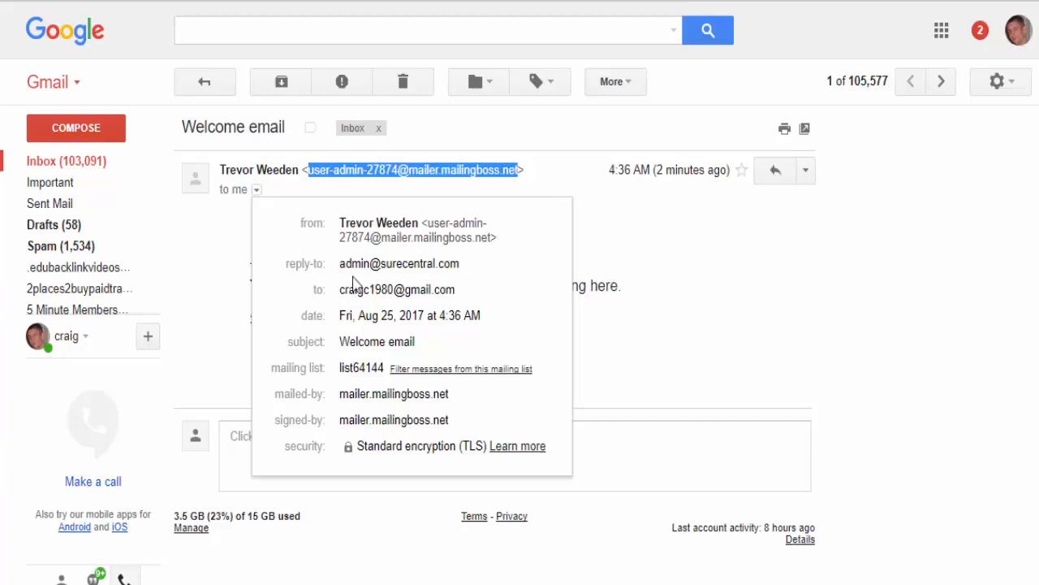
{"action": "left_click", "coordinate": [705, 268]}
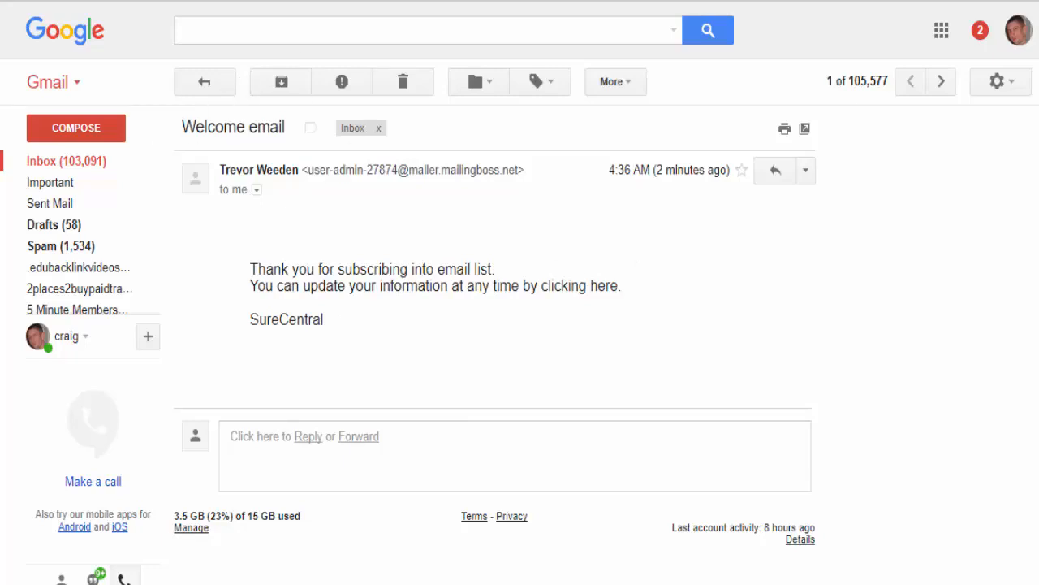
- Switch to another signed-in Google account and check the mailingboss sender on its Welcome email
{"action": "left_click", "coordinate": [1018, 31]}
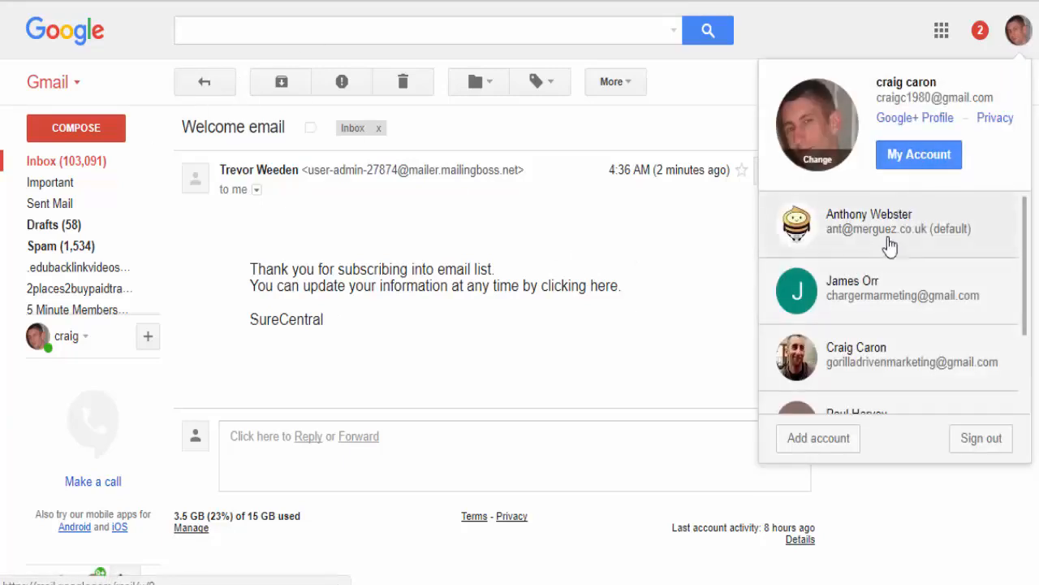
{"action": "left_click", "coordinate": [859, 285]}
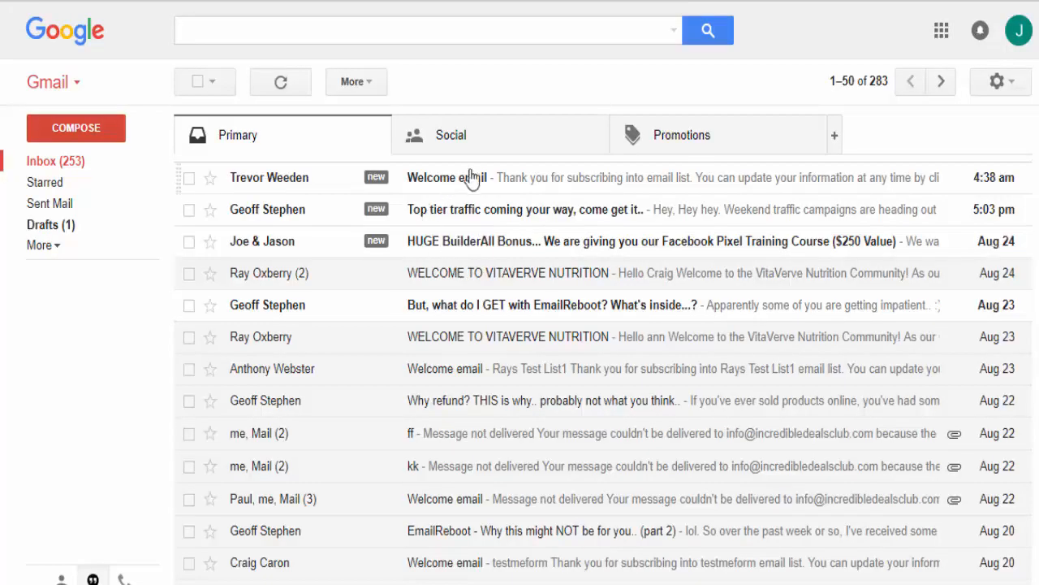
{"action": "left_click", "coordinate": [477, 183]}
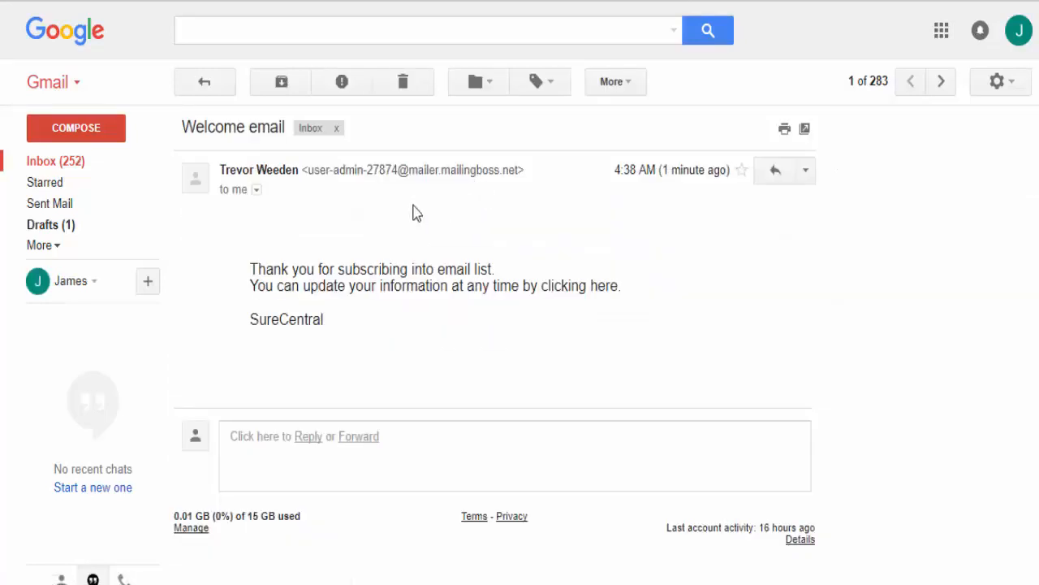
{"action": "left_click_drag", "start_coordinate": [314, 168], "coordinate": [501, 166]}
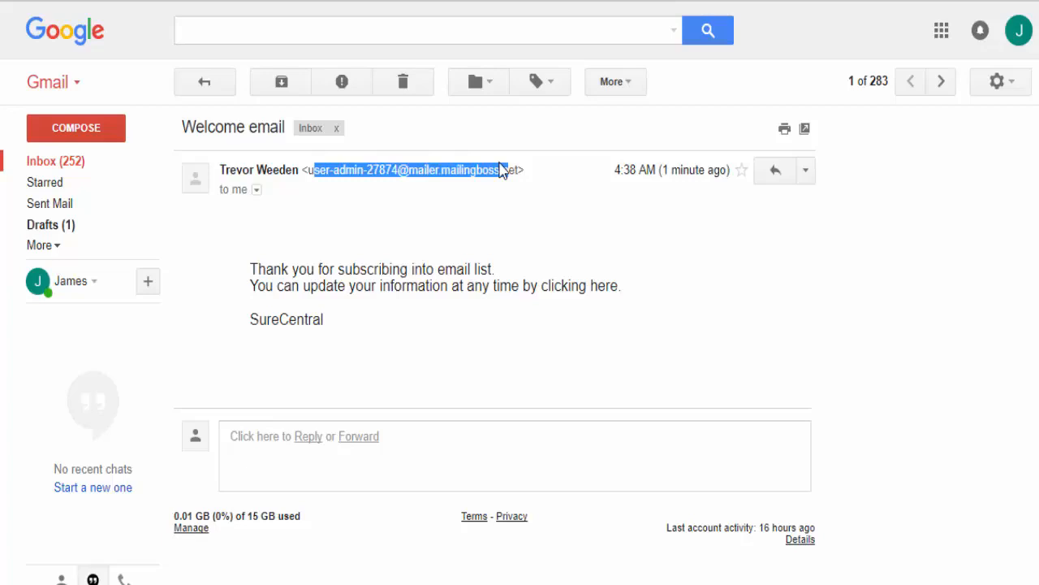
{"action": "left_click_drag", "start_coordinate": [501, 169], "coordinate": [509, 168]}
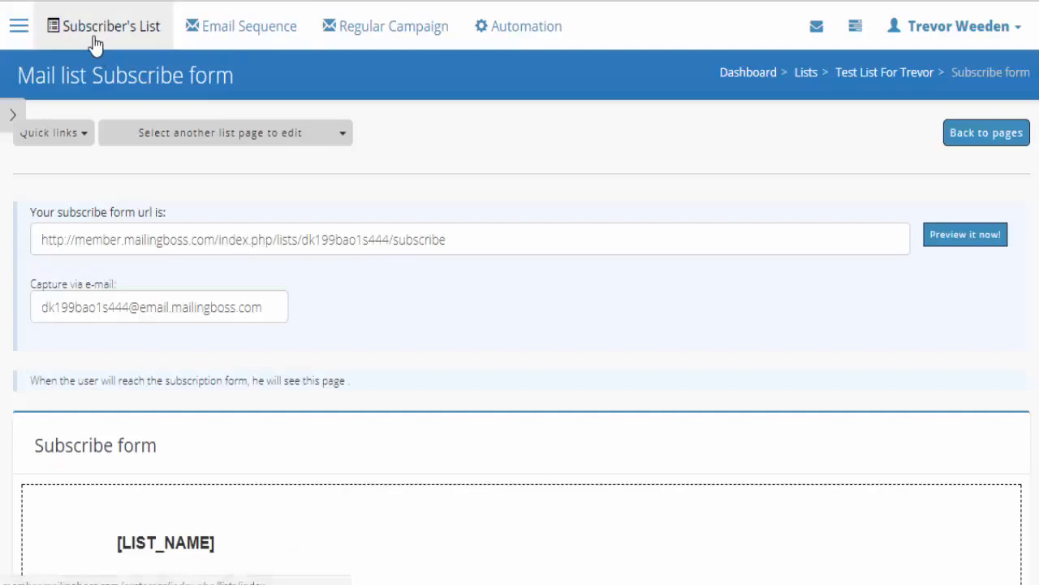
- Open Test List For Trevor's Update list page and expand its Advanced sending settings
{"action": "left_click", "coordinate": [94, 39]}
{"action": "scroll", "coordinate": [394, 236], "scroll_direction": "down", "scroll_amount": 3}
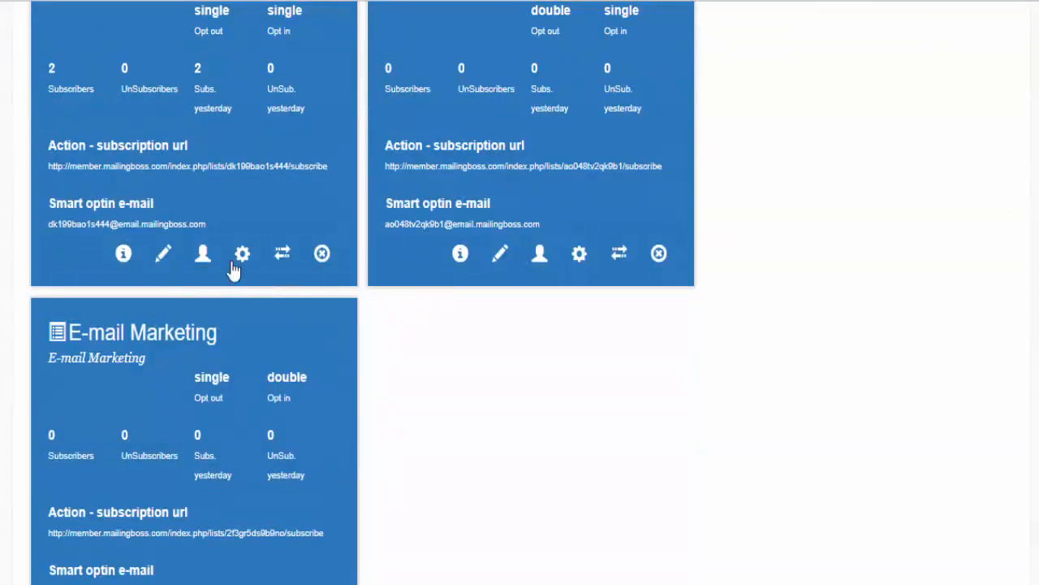
{"action": "left_click", "coordinate": [166, 255]}
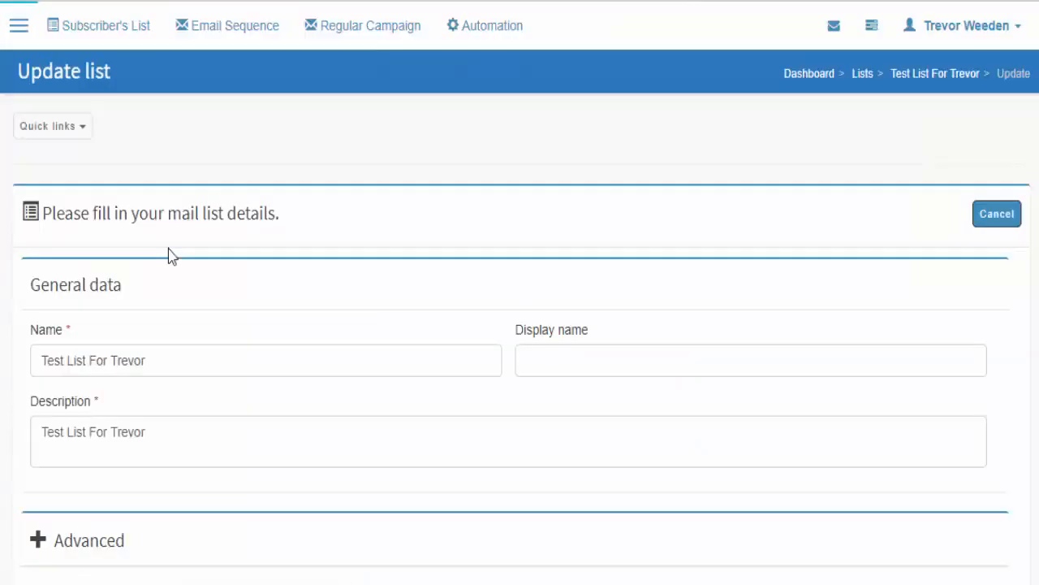
{"action": "scroll", "coordinate": [170, 253], "scroll_direction": "down", "scroll_amount": 3}
{"action": "scroll", "coordinate": [86, 237], "scroll_direction": "up", "scroll_amount": 3}
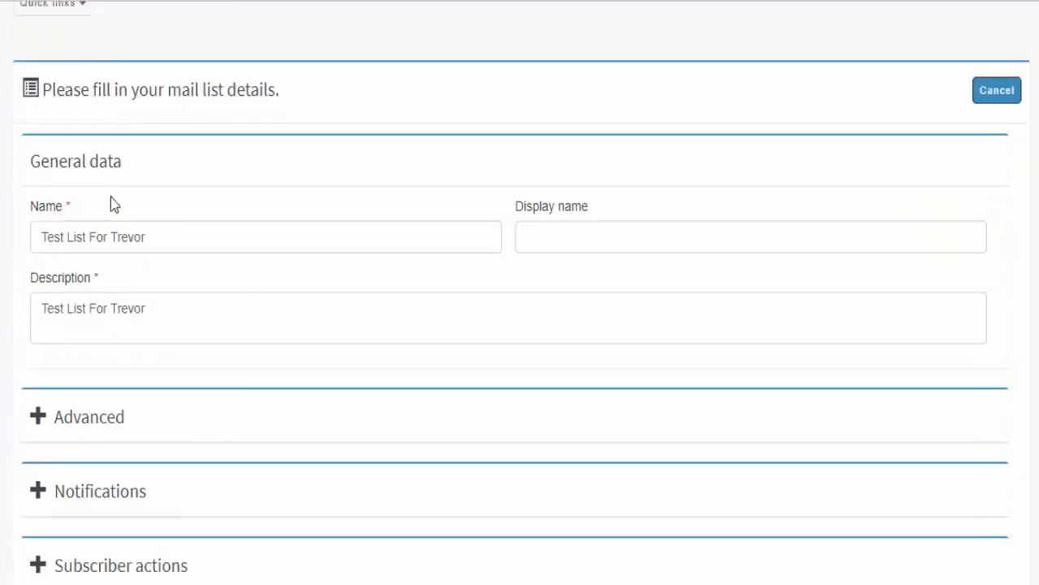
{"action": "left_click", "coordinate": [97, 36]}
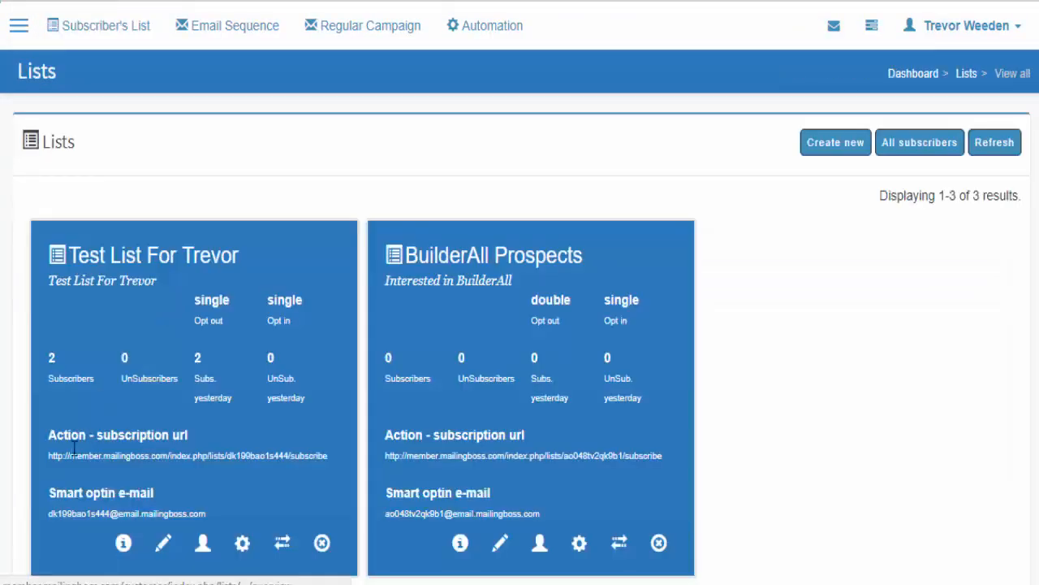
{"action": "left_click", "coordinate": [169, 544]}
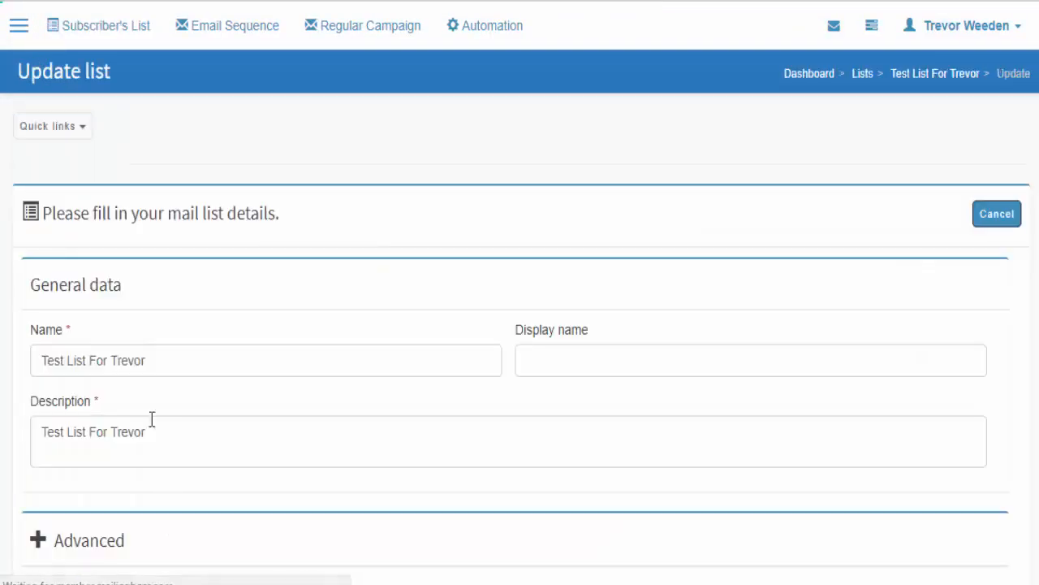
{"action": "scroll", "coordinate": [146, 327], "scroll_direction": "down", "scroll_amount": 3}
{"action": "left_click", "coordinate": [40, 252]}
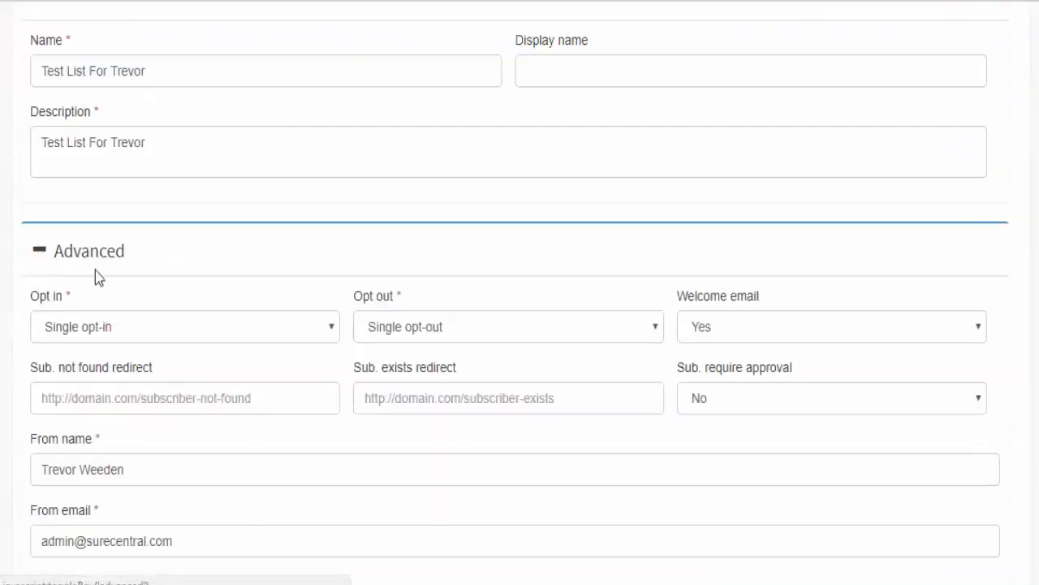
{"action": "scroll", "coordinate": [147, 315], "scroll_direction": "down", "scroll_amount": 2}
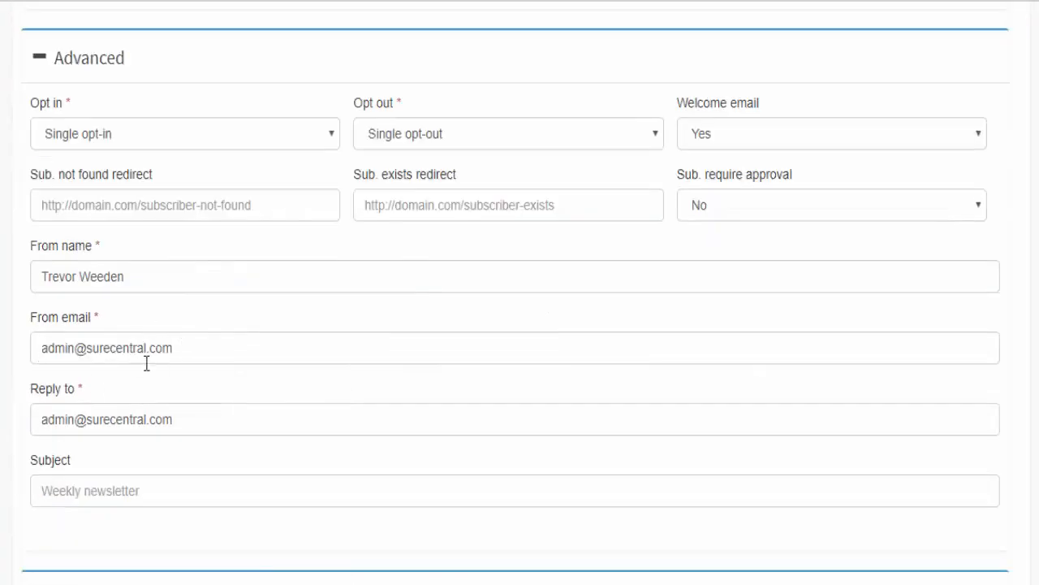
{"action": "triple_click", "coordinate": [135, 351]}
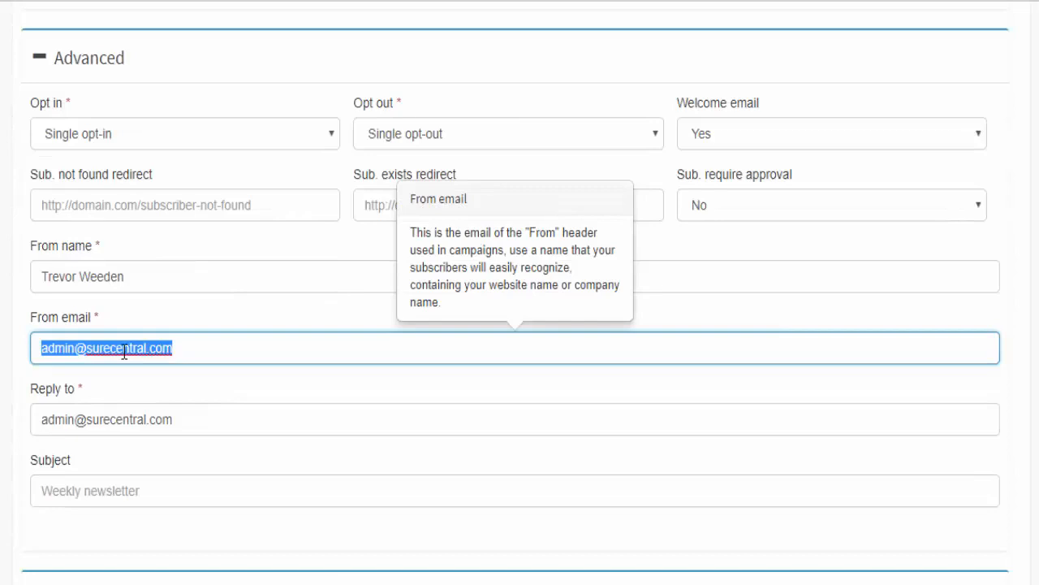
{"action": "key", "text": "BackSpace"}
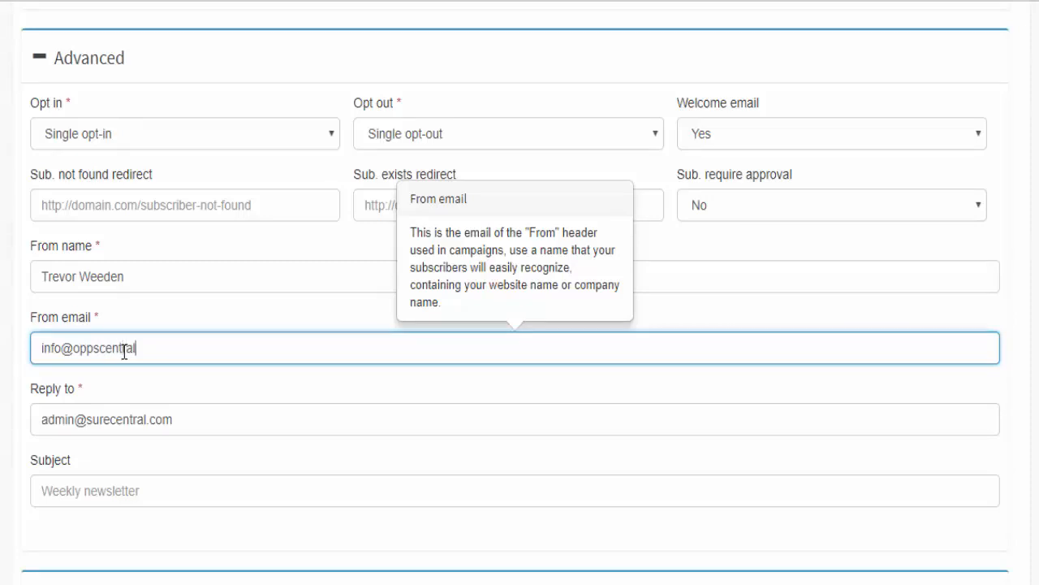
{"action": "type", "text": ".com"}
{"action": "key", "text": "Tab"}
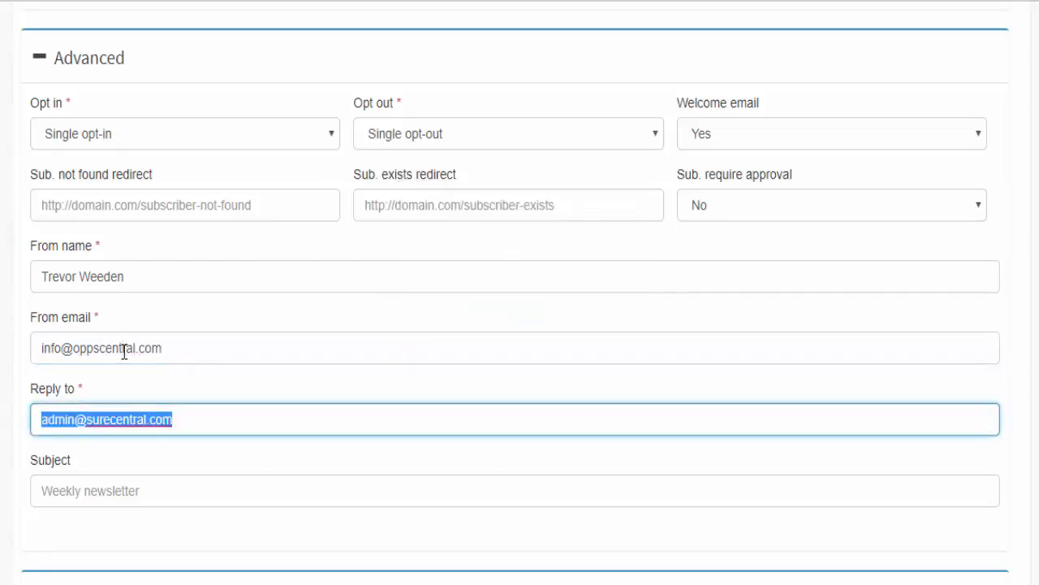
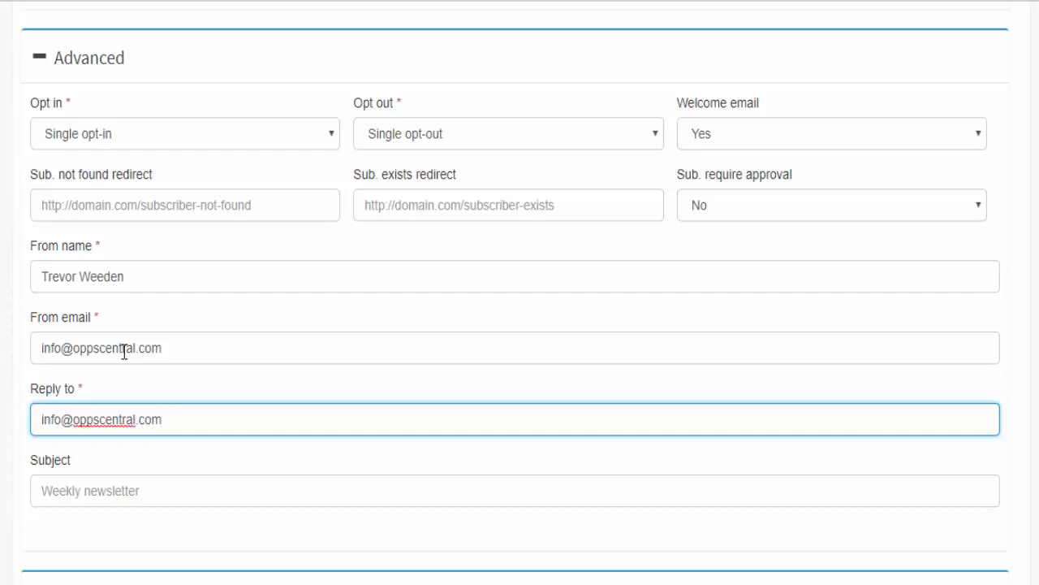
{"action": "scroll", "coordinate": [401, 413], "scroll_direction": "down", "scroll_amount": 4}
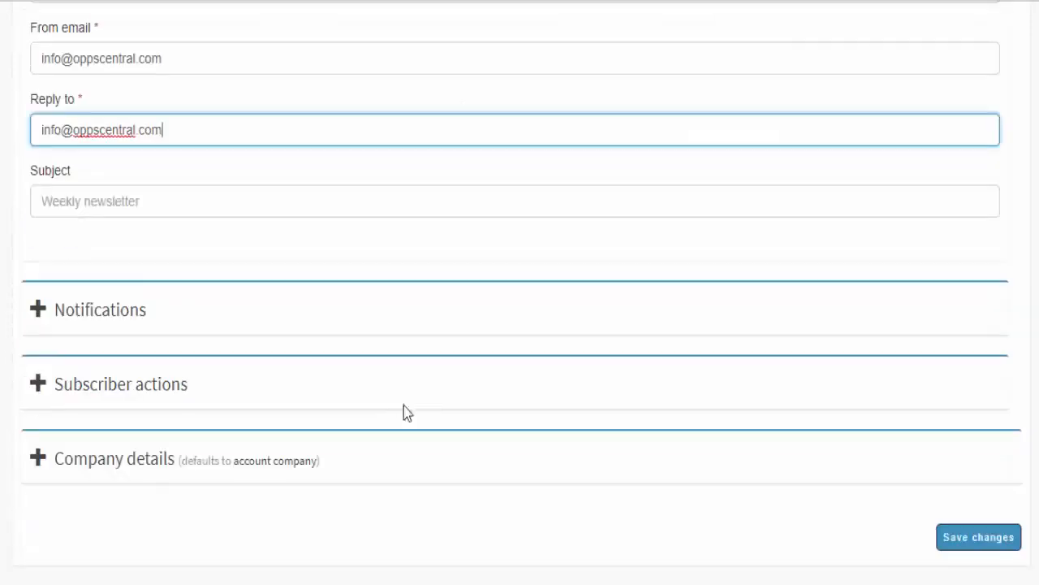
{"action": "left_click", "coordinate": [988, 534]}
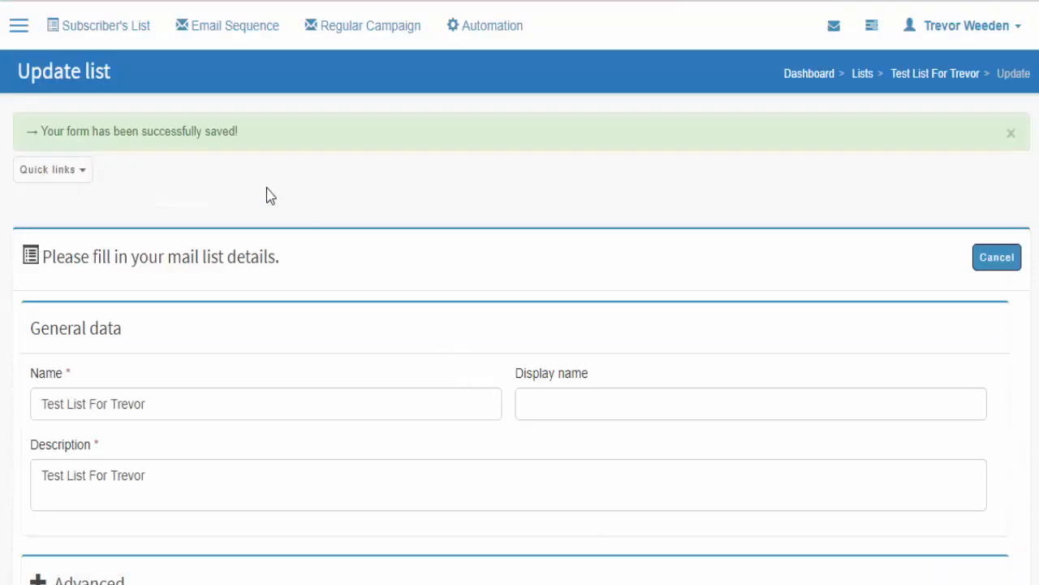
- Open the test list's Subscribe form page from the Subscriber's List overview
{"action": "left_click", "coordinate": [89, 36]}
{"action": "scroll", "coordinate": [132, 138], "scroll_direction": "down", "scroll_amount": 2}
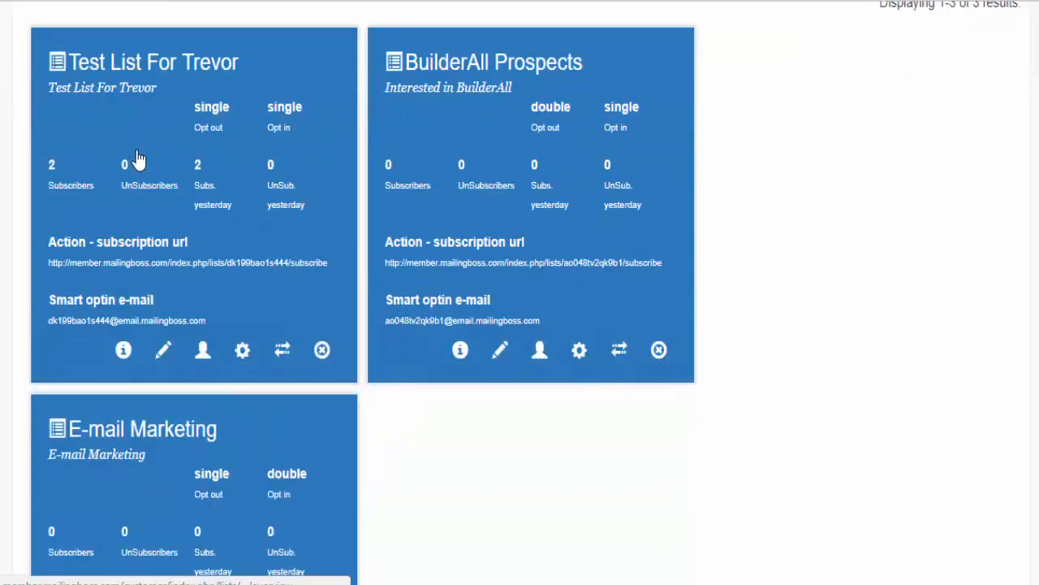
{"action": "left_click", "coordinate": [242, 353]}
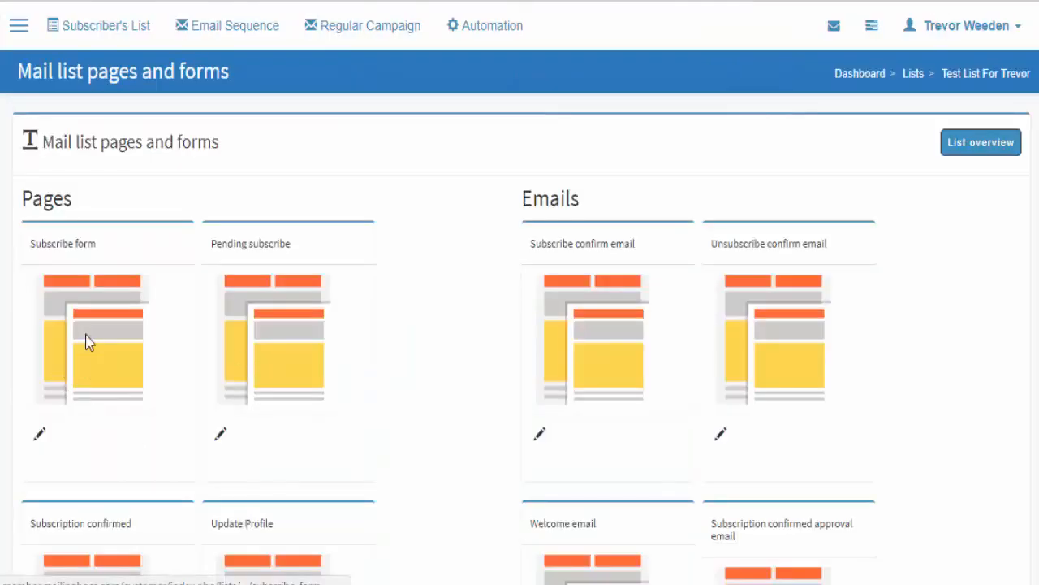
{"action": "left_click", "coordinate": [85, 341]}
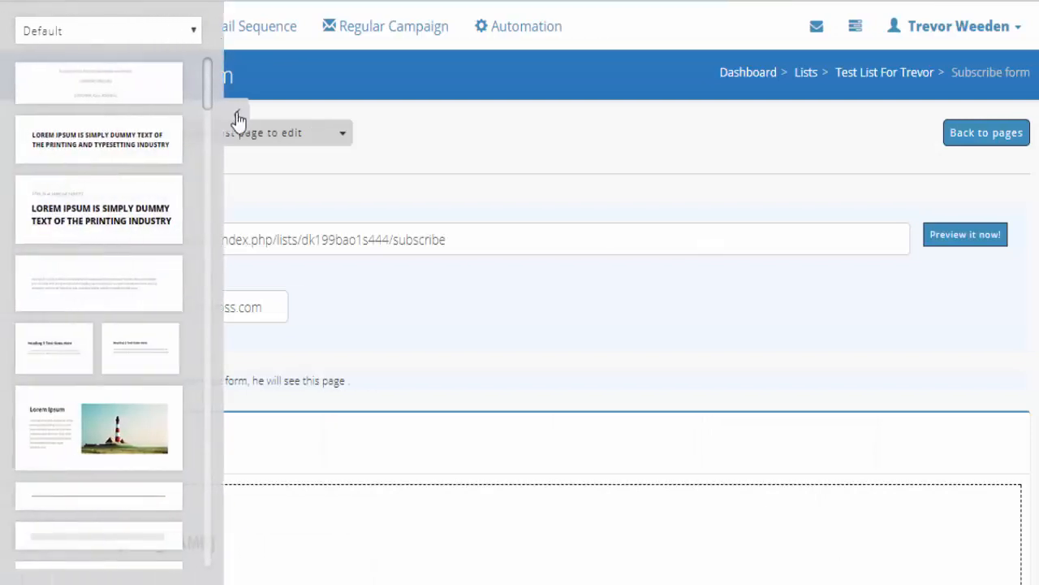
{"action": "left_click", "coordinate": [238, 115]}
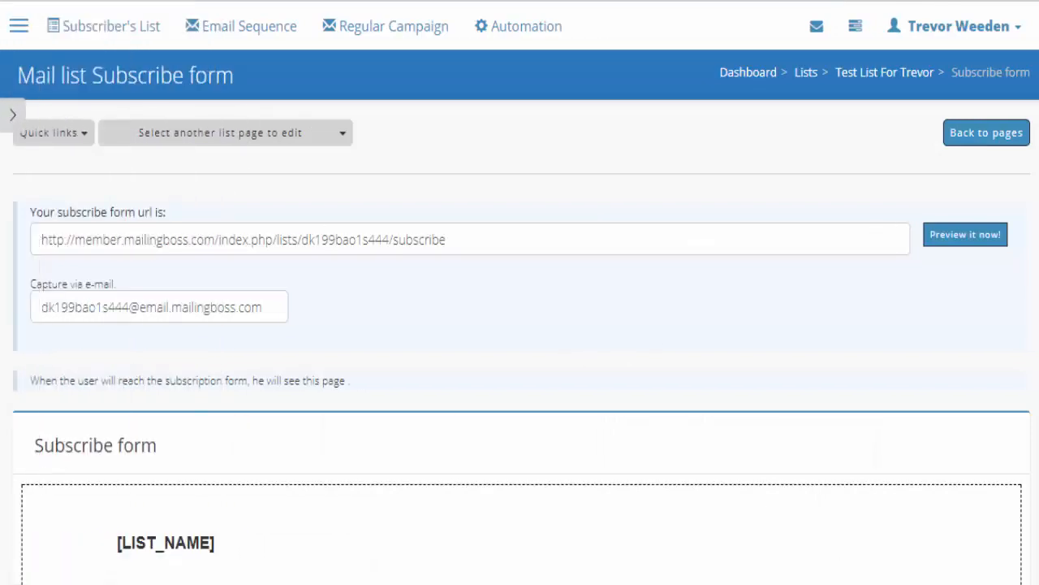
- Preview the live subscribe form and subscribe a saved Gmail address
{"action": "left_click", "coordinate": [967, 237]}
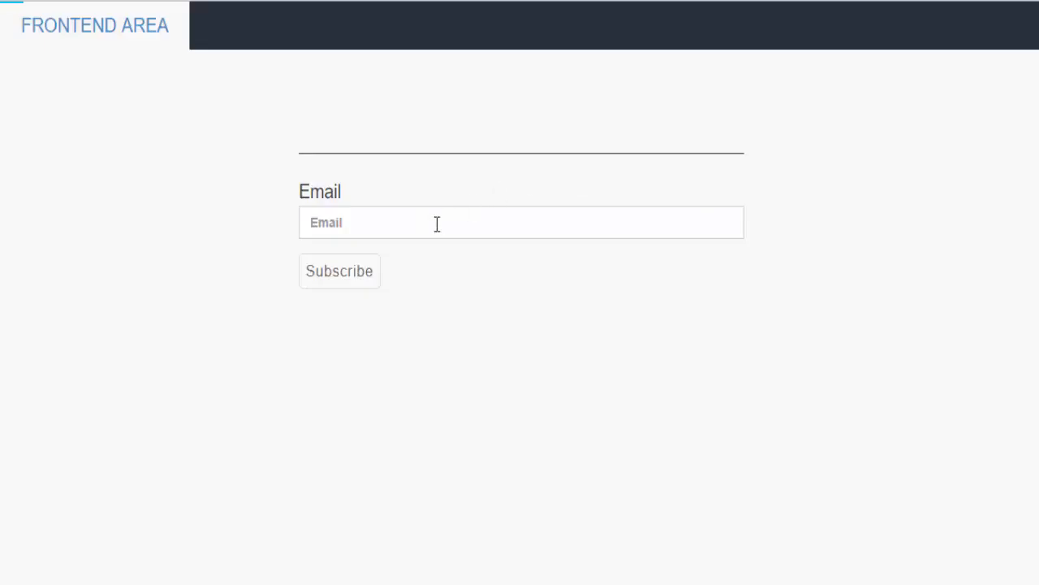
{"action": "left_click", "coordinate": [420, 220]}
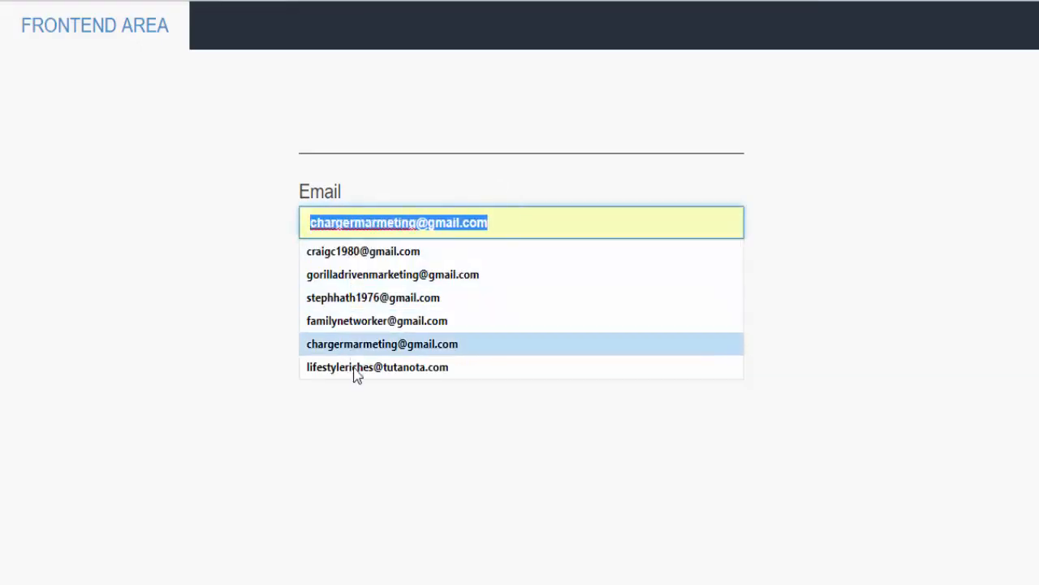
{"action": "left_click", "coordinate": [340, 276]}
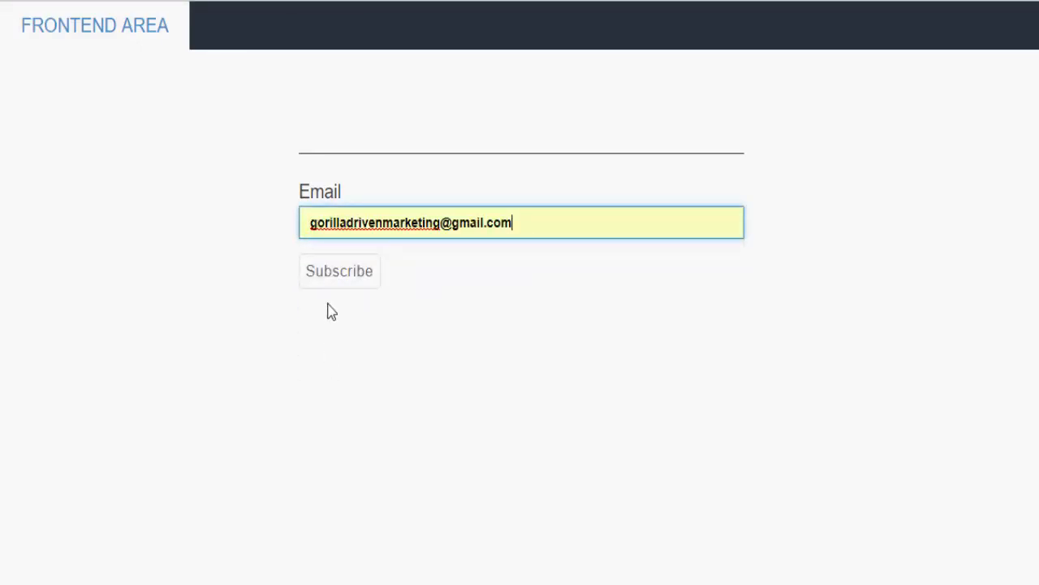
{"action": "left_click", "coordinate": [340, 274]}
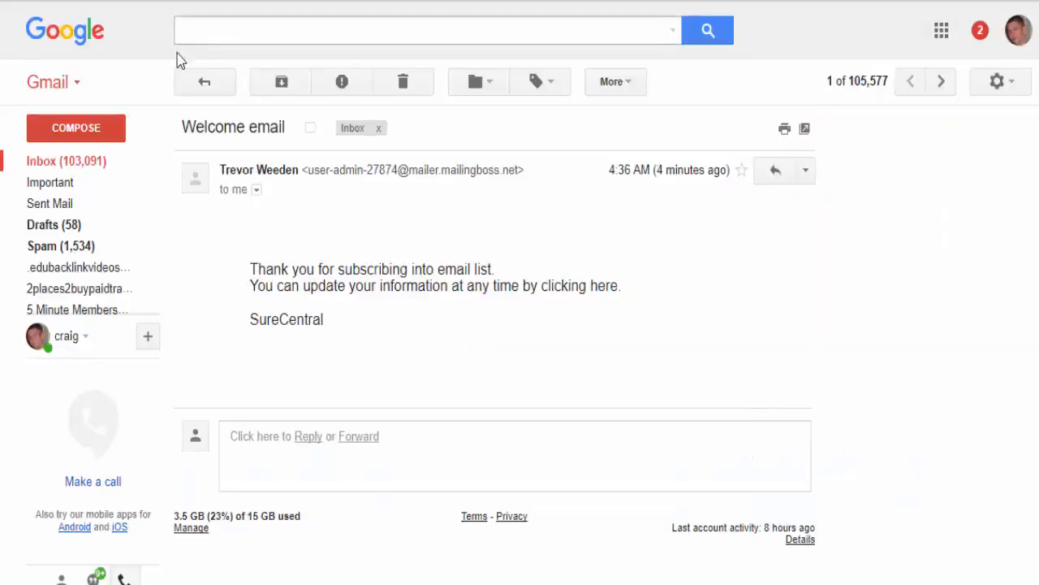
- Return to the Gmail inbox list and open the Google account switcher
{"action": "left_click", "coordinate": [59, 41]}
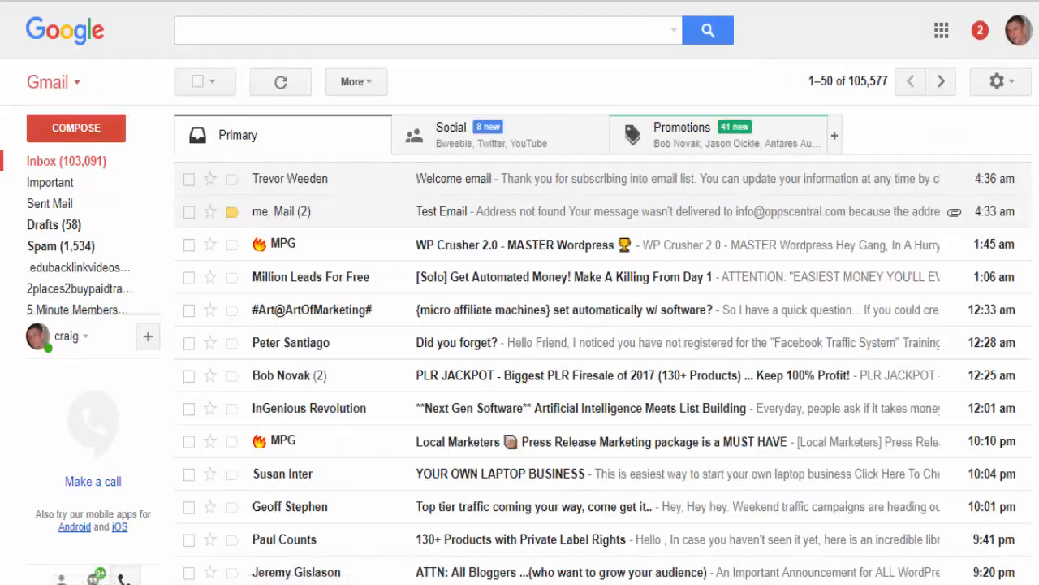
{"action": "left_click", "coordinate": [1017, 29]}
{"action": "scroll", "coordinate": [919, 345], "scroll_direction": "down", "scroll_amount": 1}
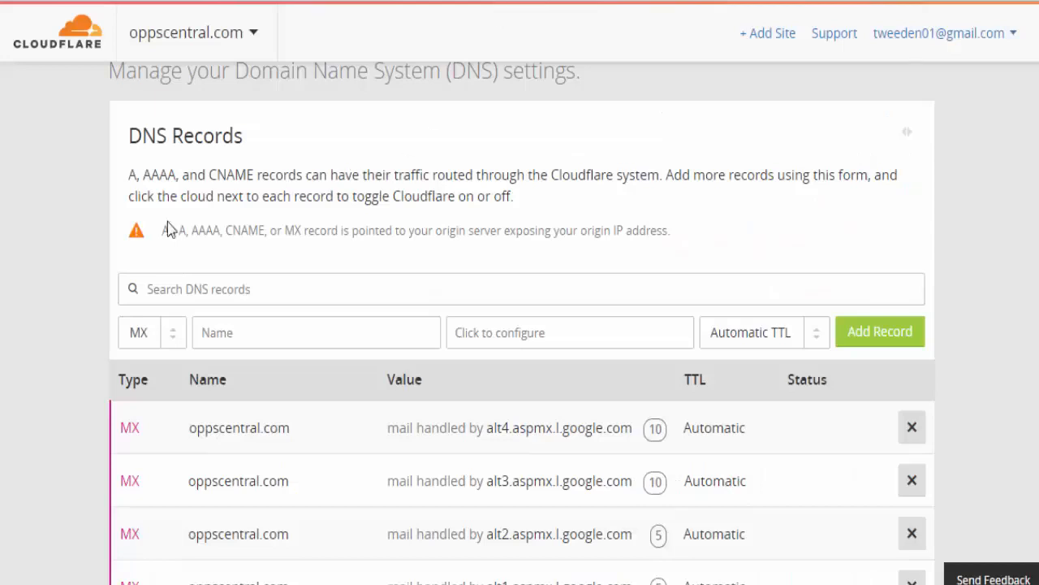
- Scroll through oppscentral.com's Cloudflare DNS records and nameservers to review the Google MX entries
{"action": "scroll", "coordinate": [173, 229], "scroll_direction": "up", "scroll_amount": 3}
{"action": "scroll", "coordinate": [181, 204], "scroll_direction": "down", "scroll_amount": 5}
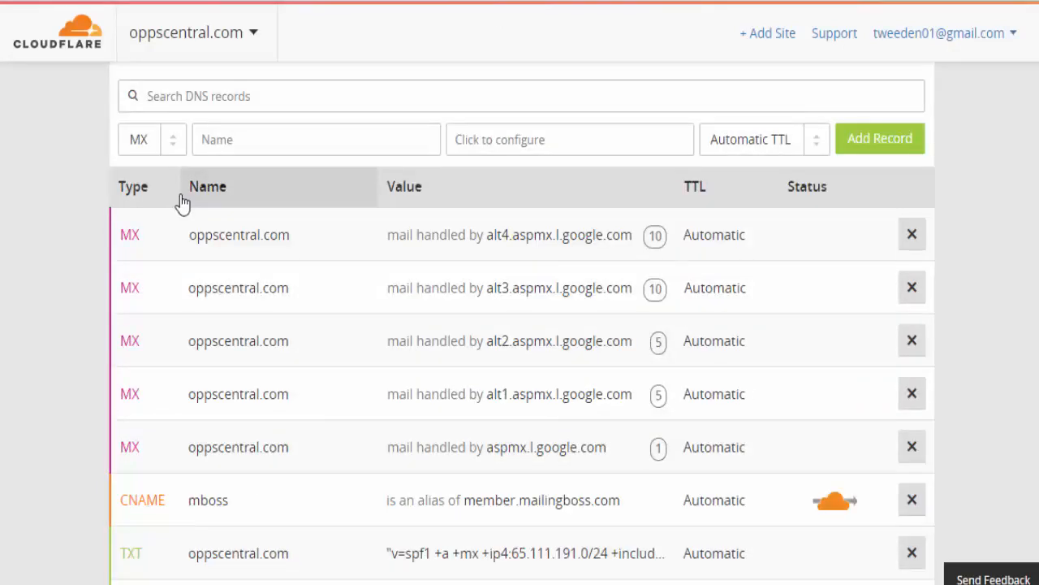
{"action": "scroll", "coordinate": [89, 212], "scroll_direction": "down", "scroll_amount": 5}
{"action": "scroll", "coordinate": [90, 213], "scroll_direction": "down", "scroll_amount": 6}
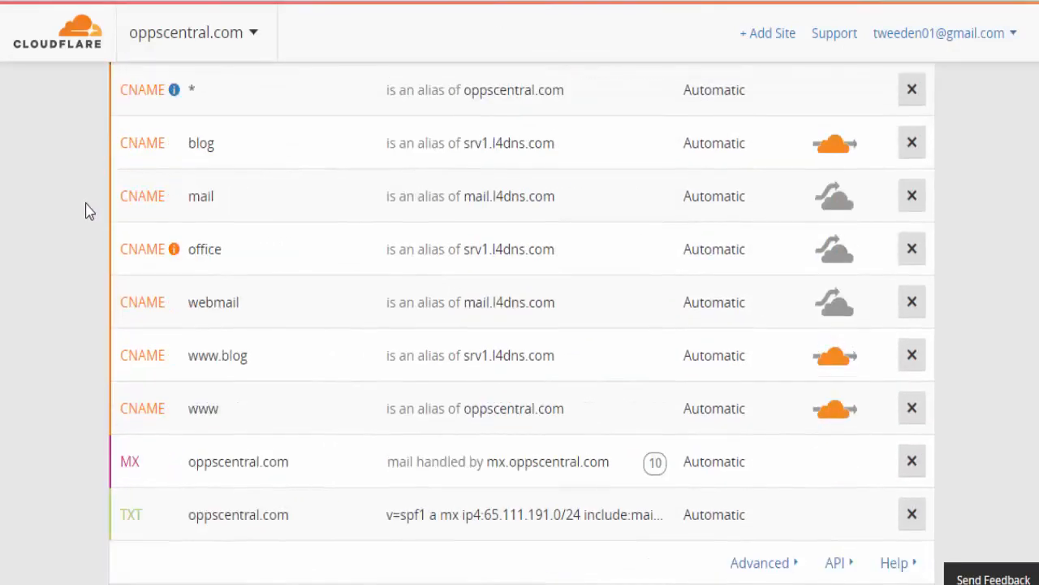
{"action": "scroll", "coordinate": [90, 211], "scroll_direction": "down", "scroll_amount": 1}
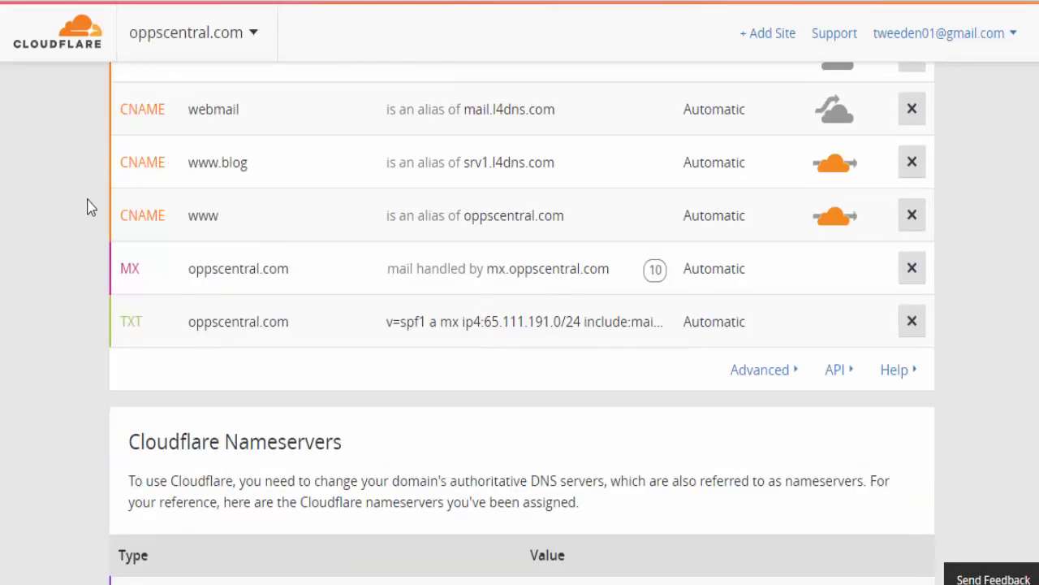
{"action": "scroll", "coordinate": [91, 207], "scroll_direction": "down", "scroll_amount": 3}
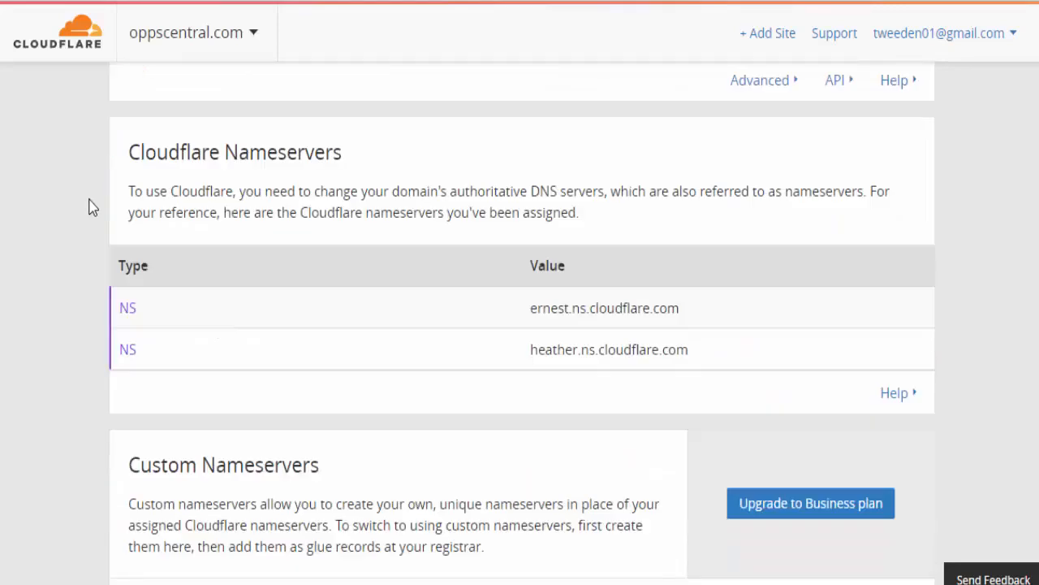
{"action": "scroll", "coordinate": [91, 206], "scroll_direction": "down", "scroll_amount": 1}
{"action": "scroll", "coordinate": [106, 205], "scroll_direction": "up", "scroll_amount": 7}
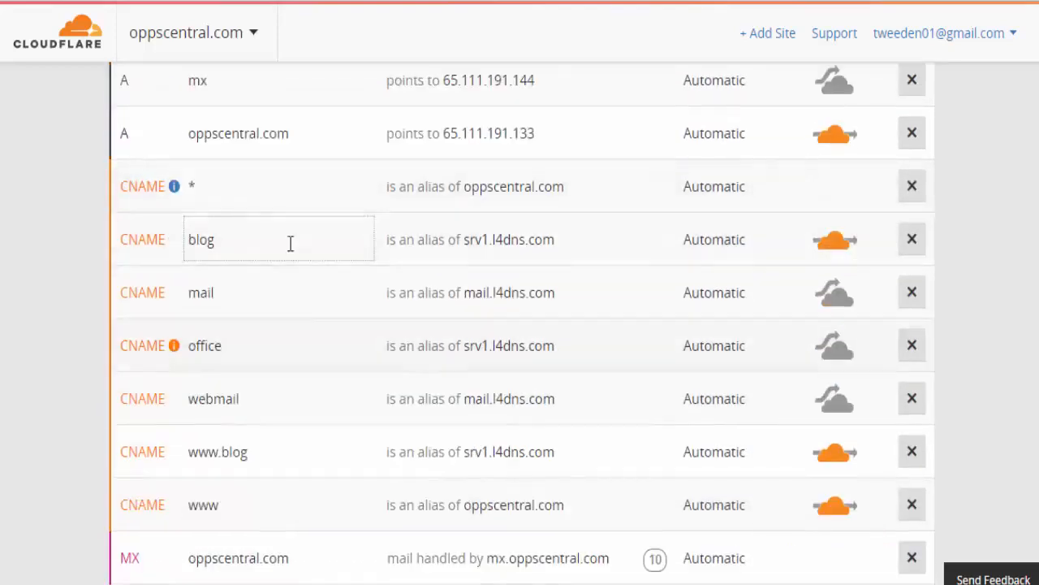
{"action": "scroll", "coordinate": [290, 244], "scroll_direction": "up", "scroll_amount": 1}
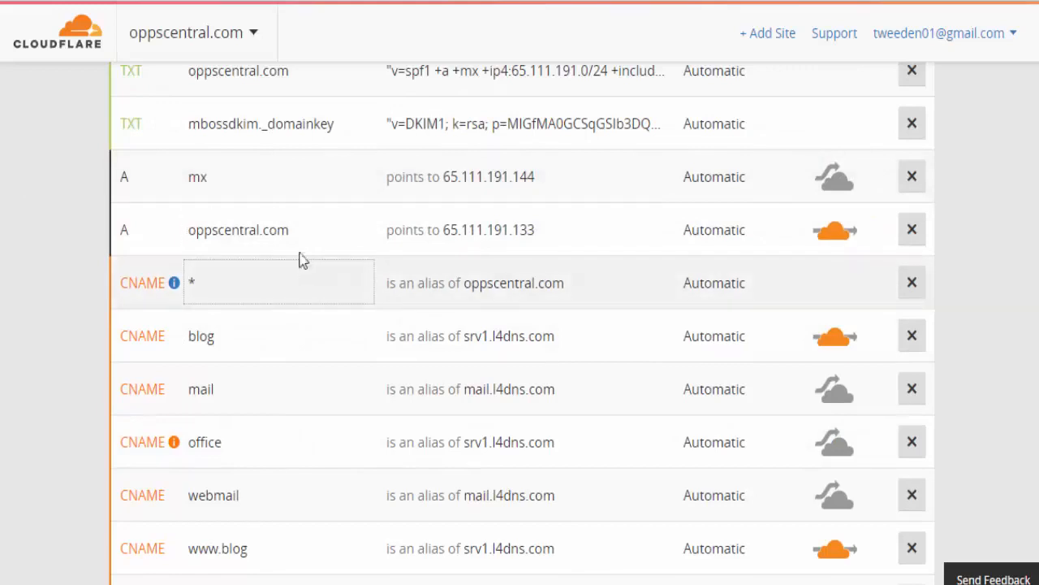
{"action": "scroll", "coordinate": [301, 260], "scroll_direction": "up", "scroll_amount": 2}
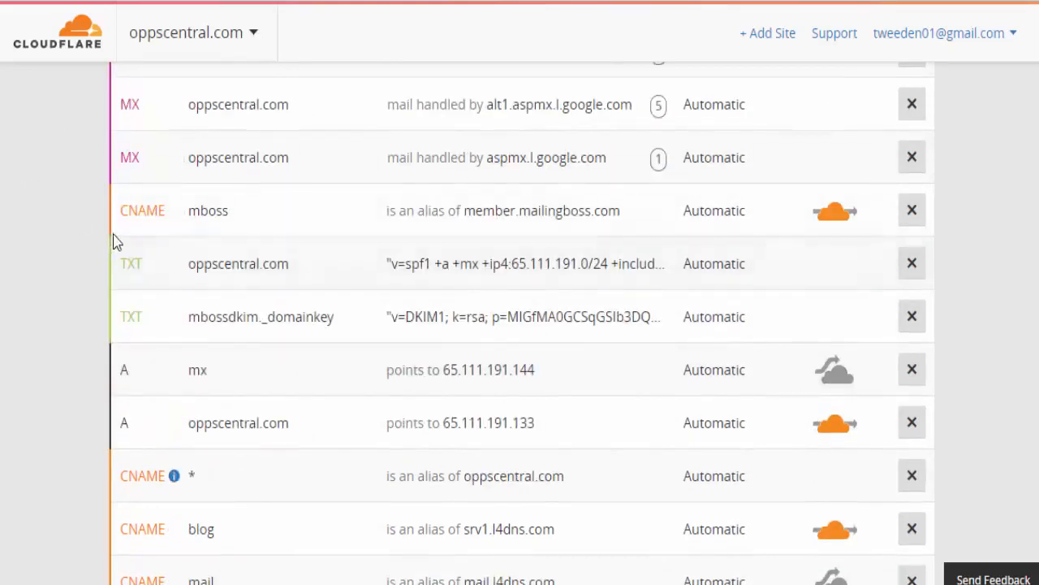
{"action": "scroll", "coordinate": [130, 242], "scroll_direction": "up", "scroll_amount": 2}
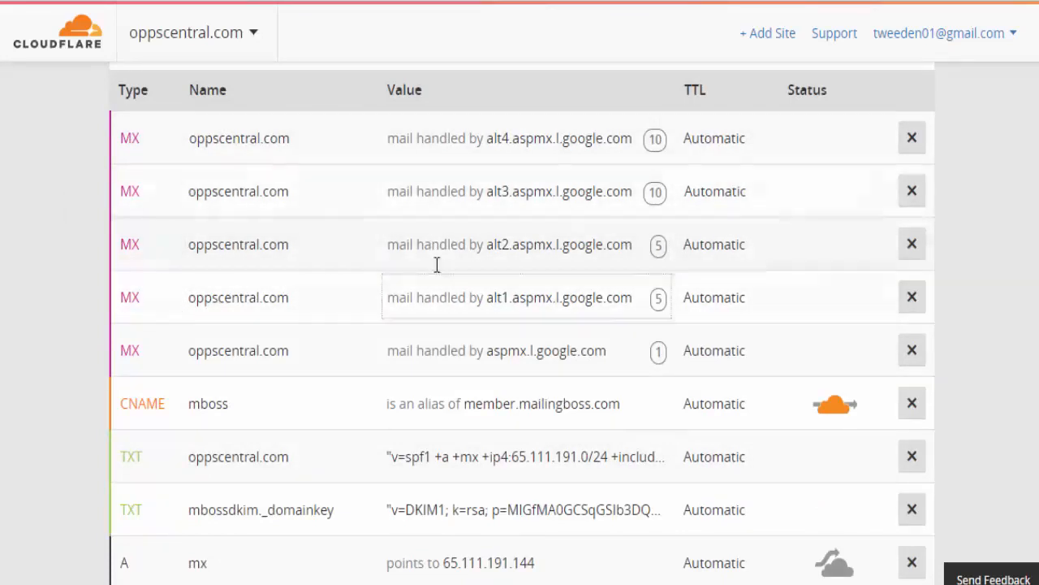
{"action": "scroll", "coordinate": [495, 260], "scroll_direction": "down", "scroll_amount": 1}
{"action": "scroll", "coordinate": [495, 260], "scroll_direction": "down", "scroll_amount": 2}
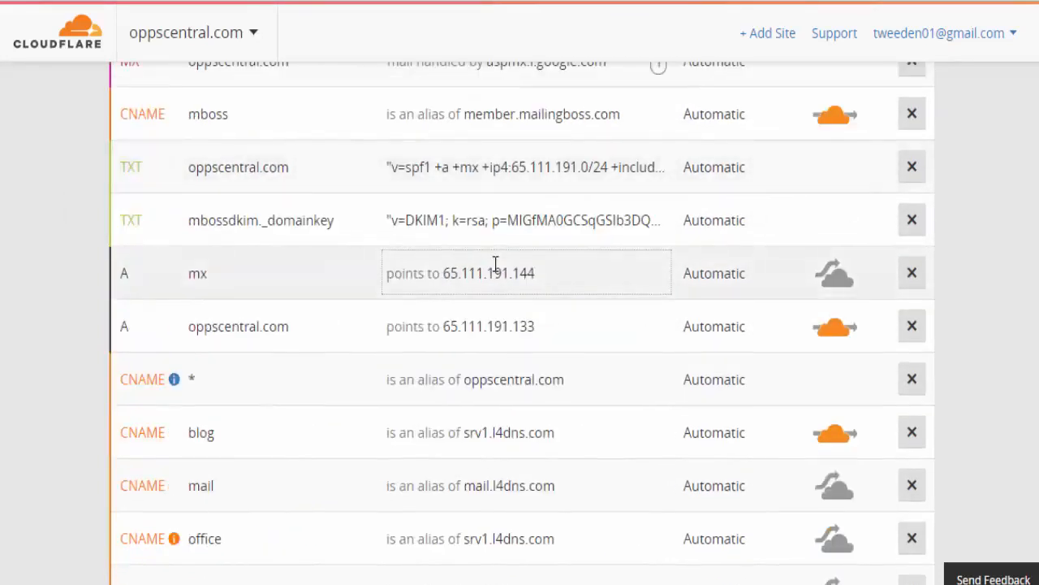
{"action": "scroll", "coordinate": [495, 264], "scroll_direction": "down", "scroll_amount": 2}
{"action": "scroll", "coordinate": [495, 264], "scroll_direction": "down", "scroll_amount": 1}
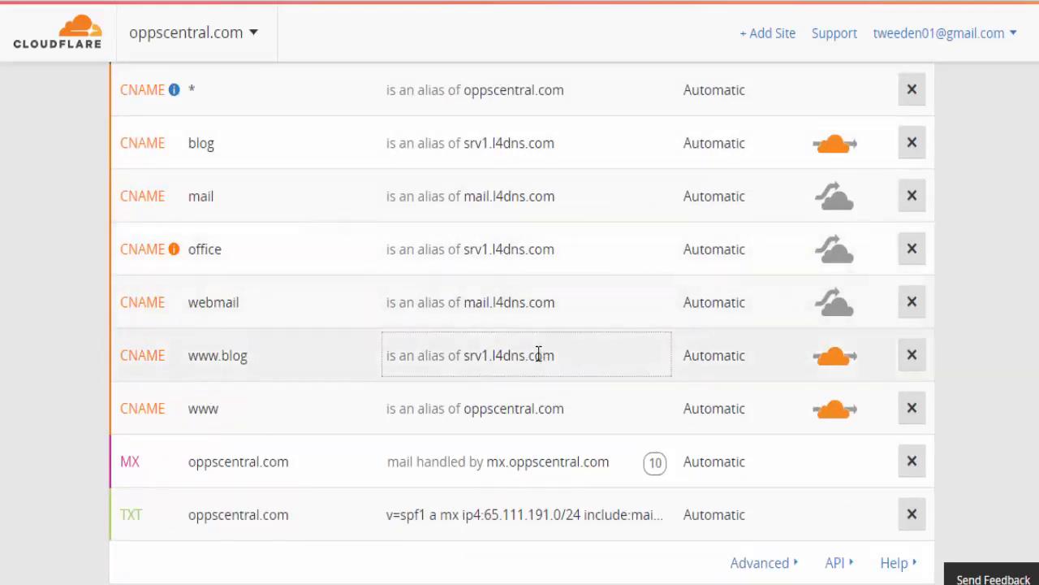
{"action": "scroll", "coordinate": [540, 355], "scroll_direction": "up", "scroll_amount": 7}
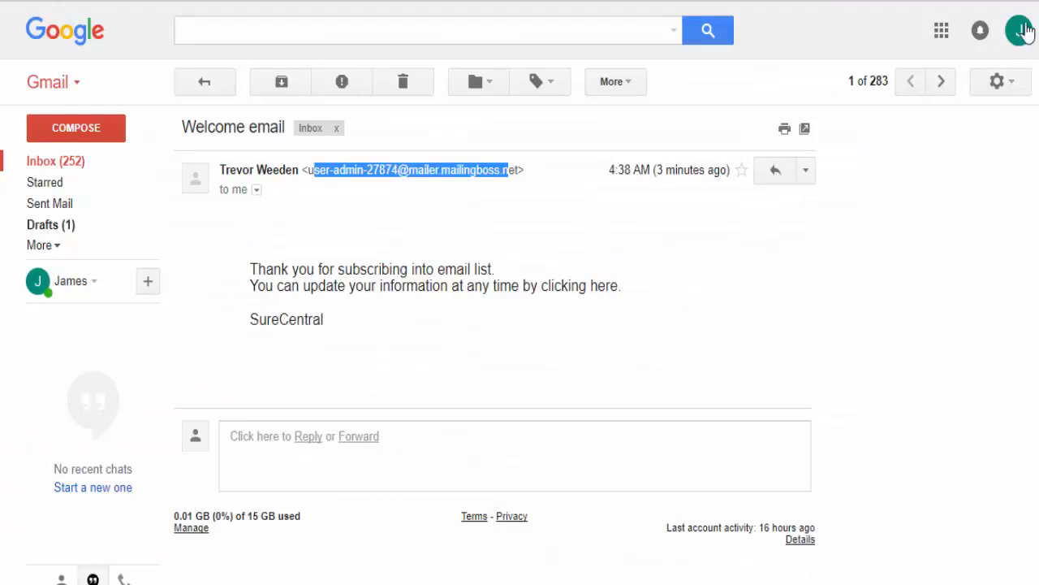
- Switch Gmail to the other signed-in account
{"action": "left_click", "coordinate": [1019, 30]}
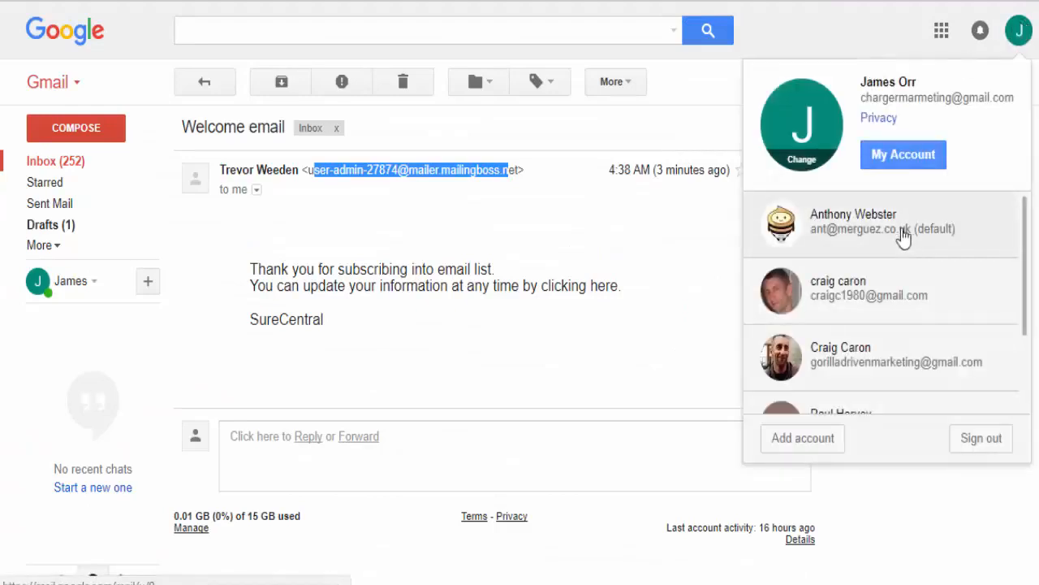
{"action": "scroll", "coordinate": [853, 325], "scroll_direction": "down", "scroll_amount": 2}
{"action": "left_click", "coordinate": [849, 281]}
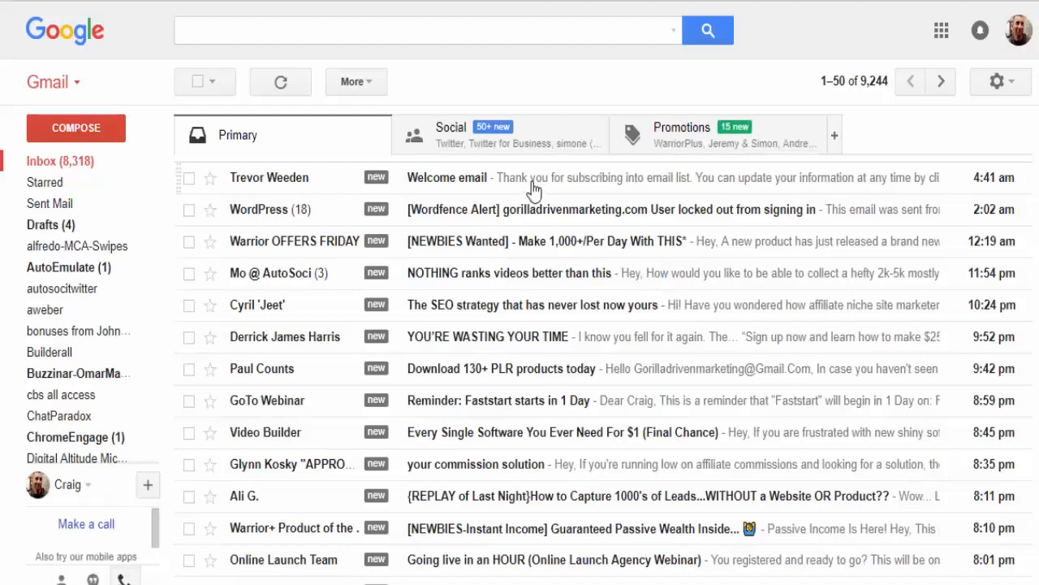
- Open the Welcome email and check that its sender and reply-to are the oppscentral.com address
{"action": "left_click", "coordinate": [533, 190]}
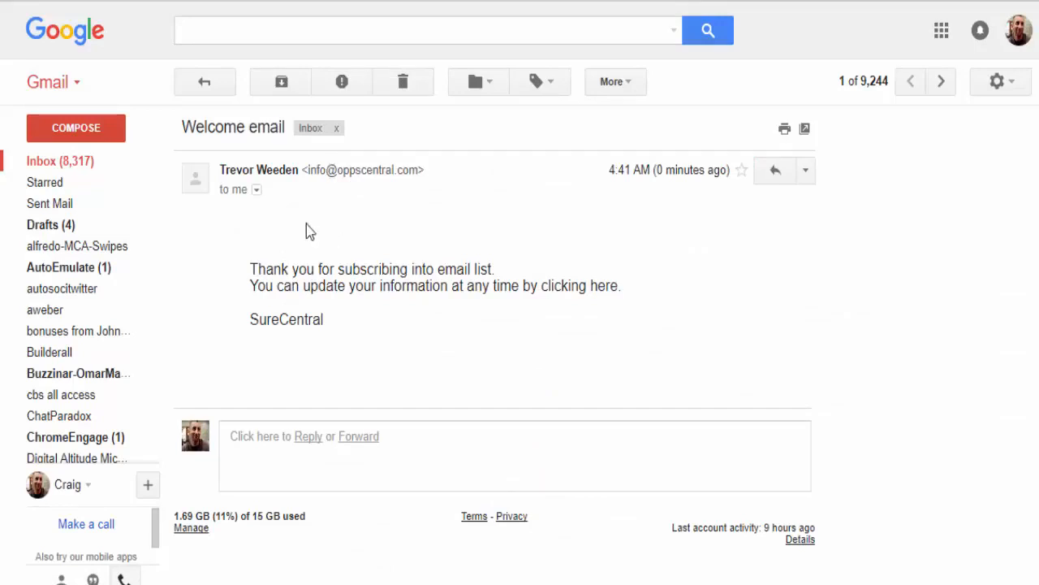
{"action": "left_click", "coordinate": [256, 190]}
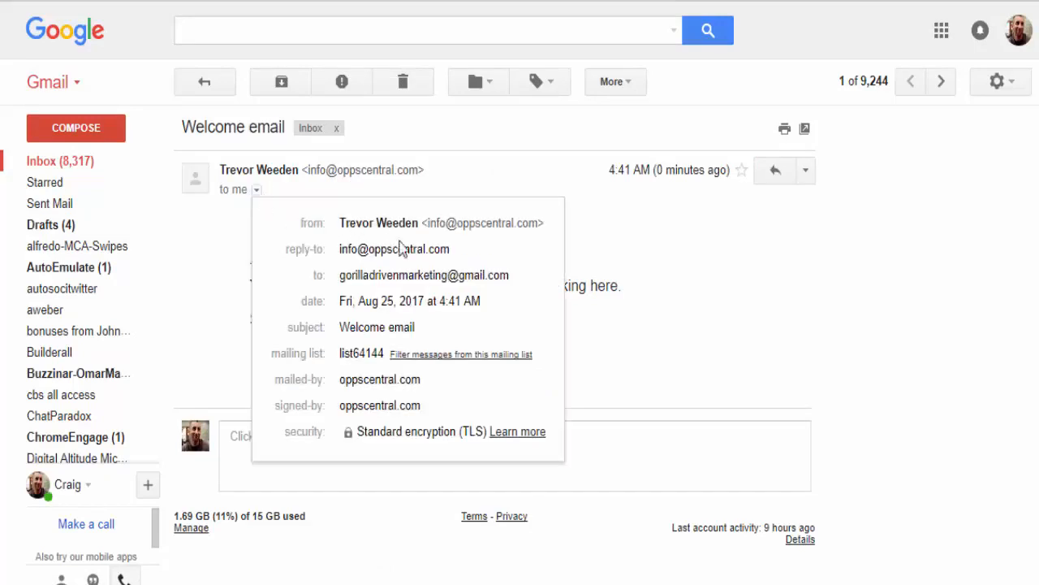
{"action": "left_click", "coordinate": [744, 301]}
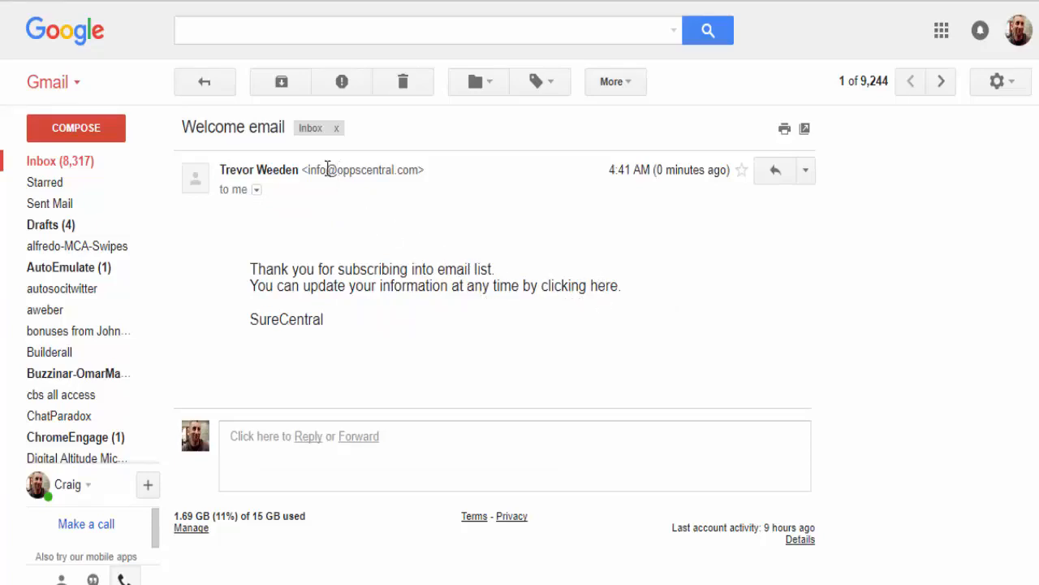
- Reply to the Welcome email with 'Hello this is a test' and send it
{"action": "left_click", "coordinate": [312, 441]}
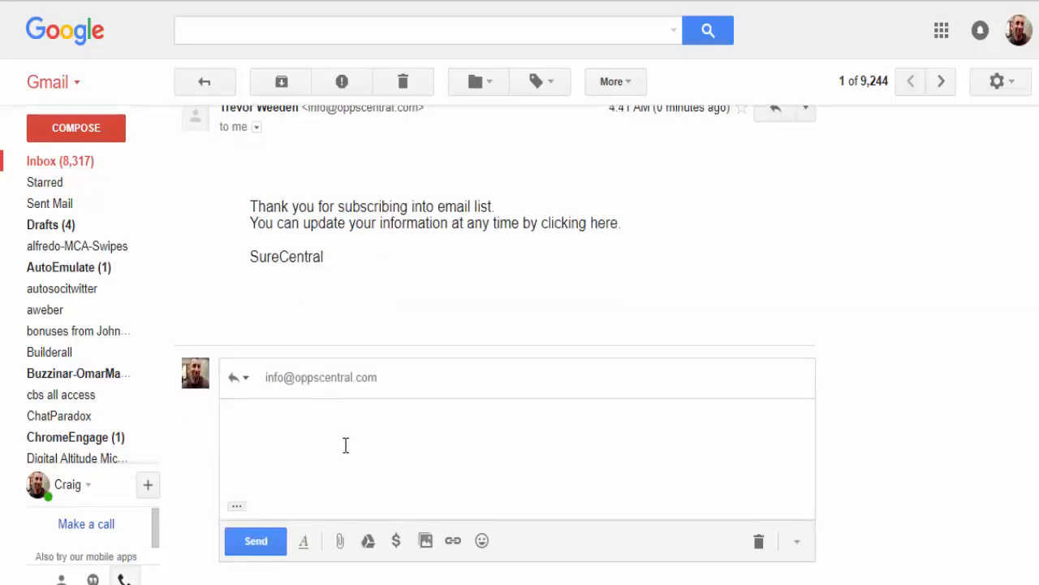
{"action": "type", "text": "re"}
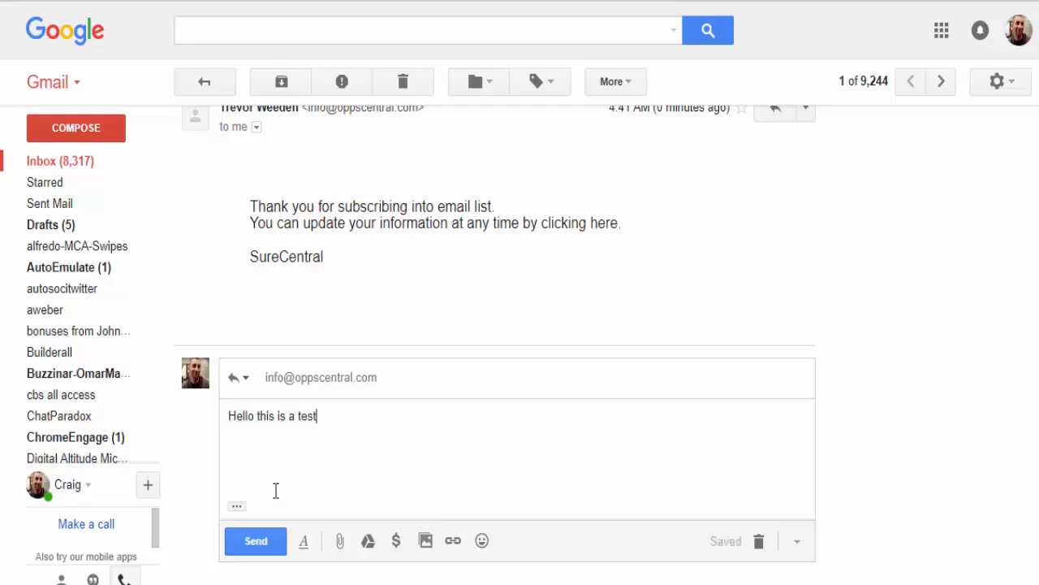
{"action": "left_click", "coordinate": [267, 544]}
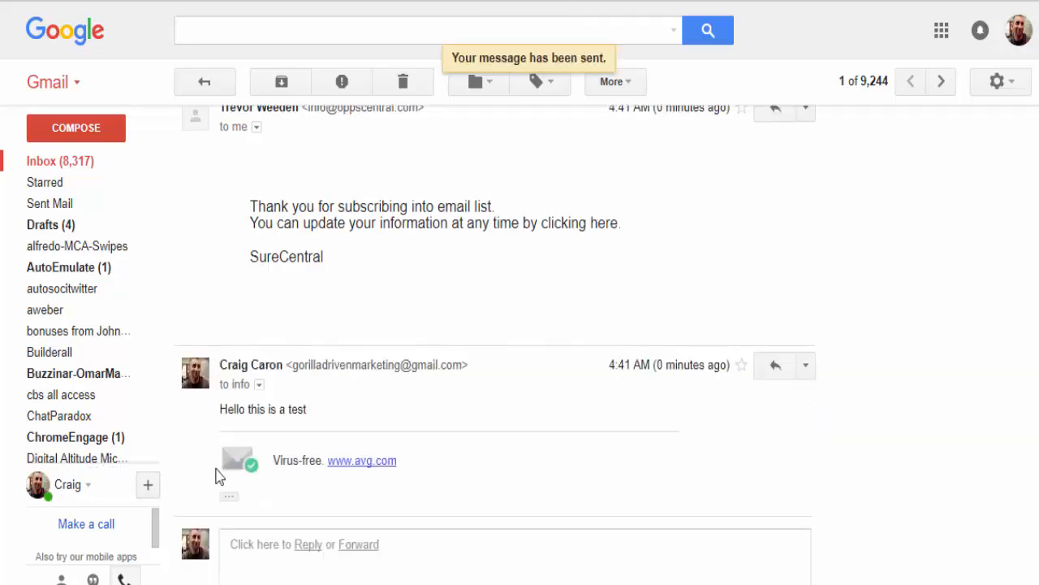
- Return to the inbox and reopen the Welcome thread to find the Address not found bounce
{"action": "scroll", "coordinate": [277, 338], "scroll_direction": "up", "scroll_amount": 2}
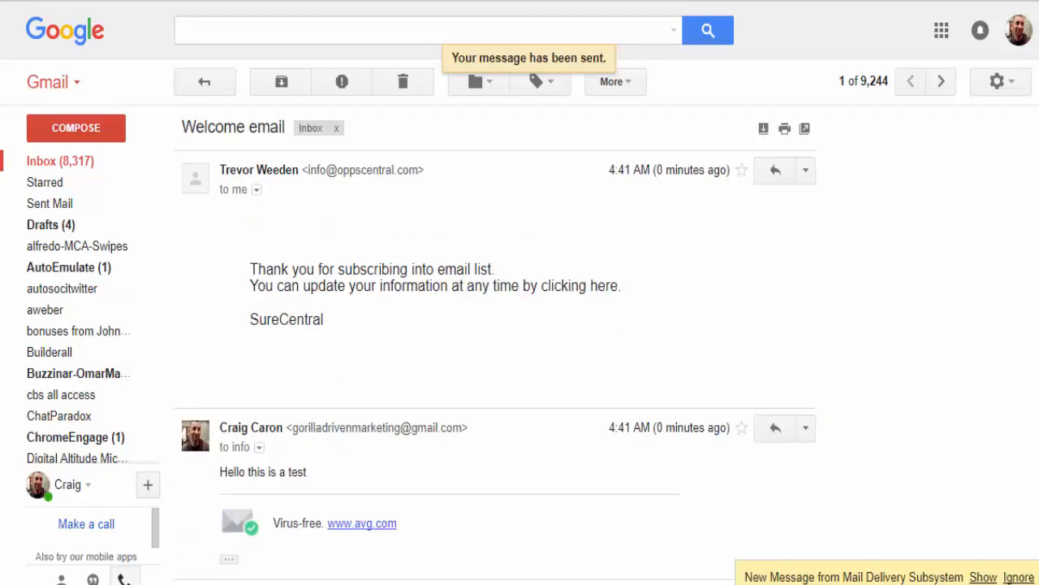
{"action": "left_click", "coordinate": [68, 37]}
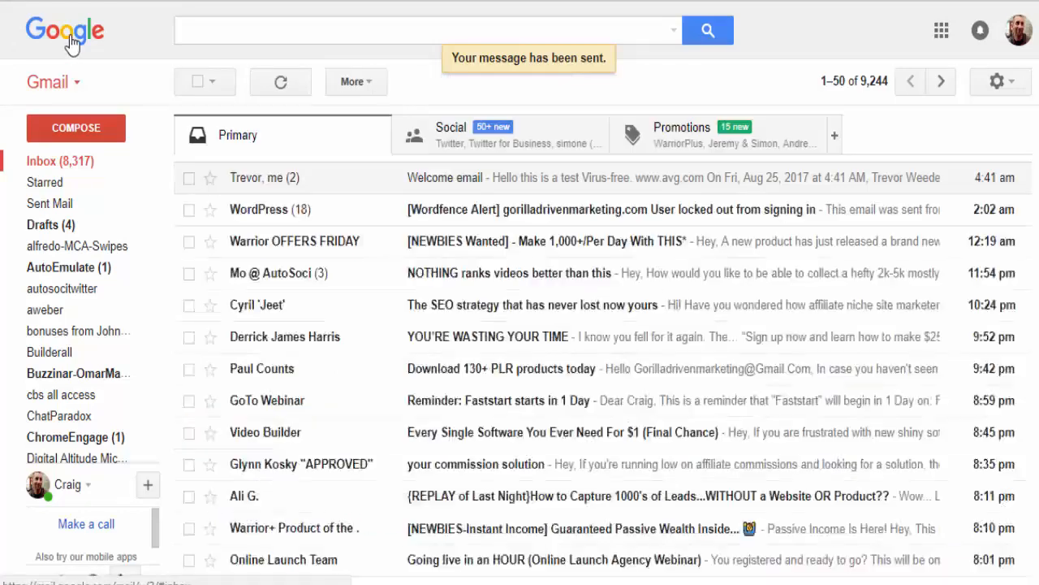
{"action": "left_click", "coordinate": [460, 187]}
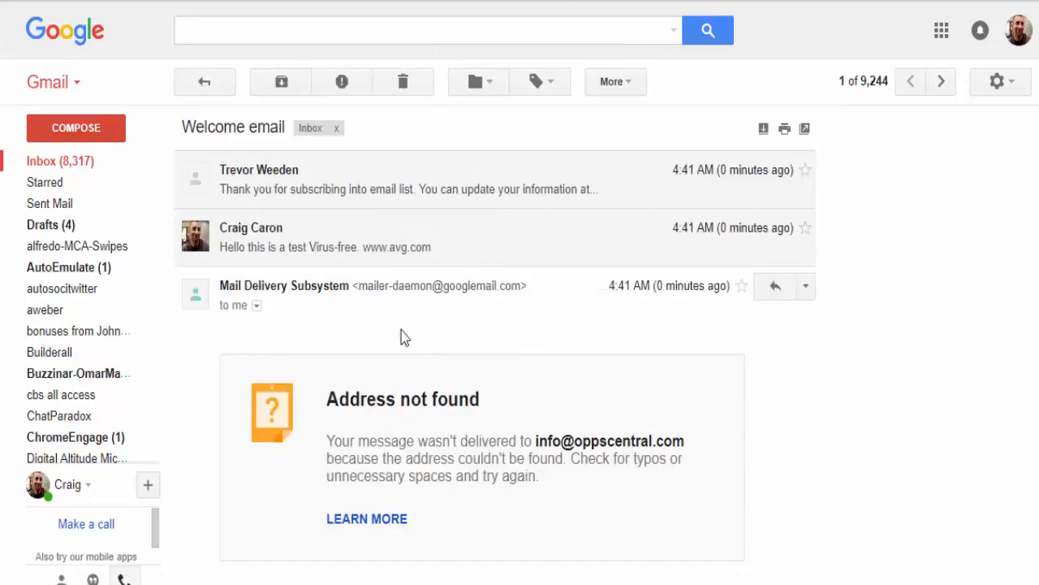
- Examine the undeliverable oppscentral.com address in the bounce, then go back to the inbox
{"action": "scroll", "coordinate": [401, 330], "scroll_direction": "down", "scroll_amount": 2}
{"action": "scroll", "coordinate": [275, 248], "scroll_direction": "up", "scroll_amount": 3}
{"action": "left_click_drag", "start_coordinate": [538, 440], "coordinate": [687, 441]}
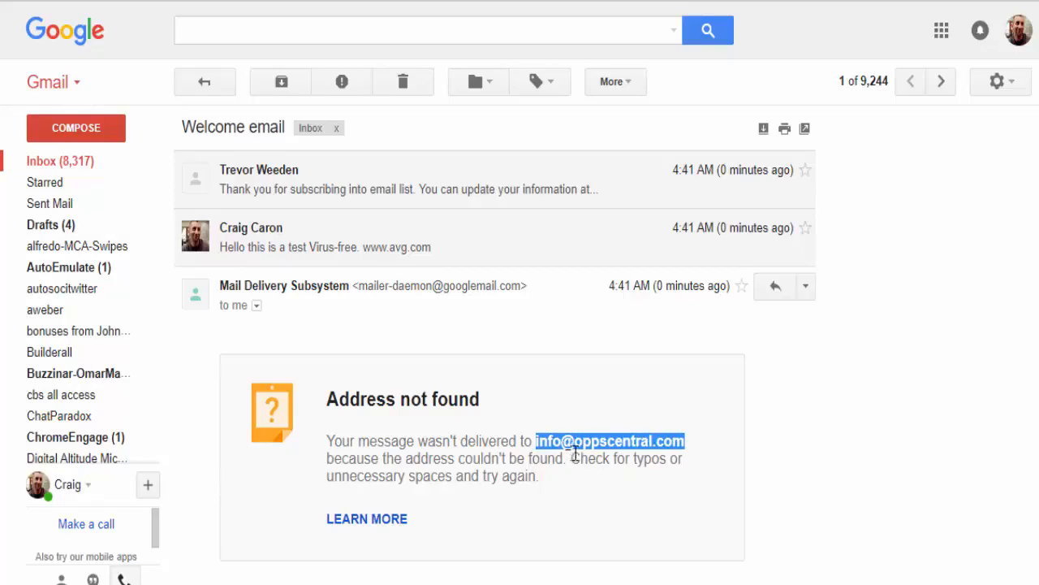
{"action": "left_click", "coordinate": [648, 442]}
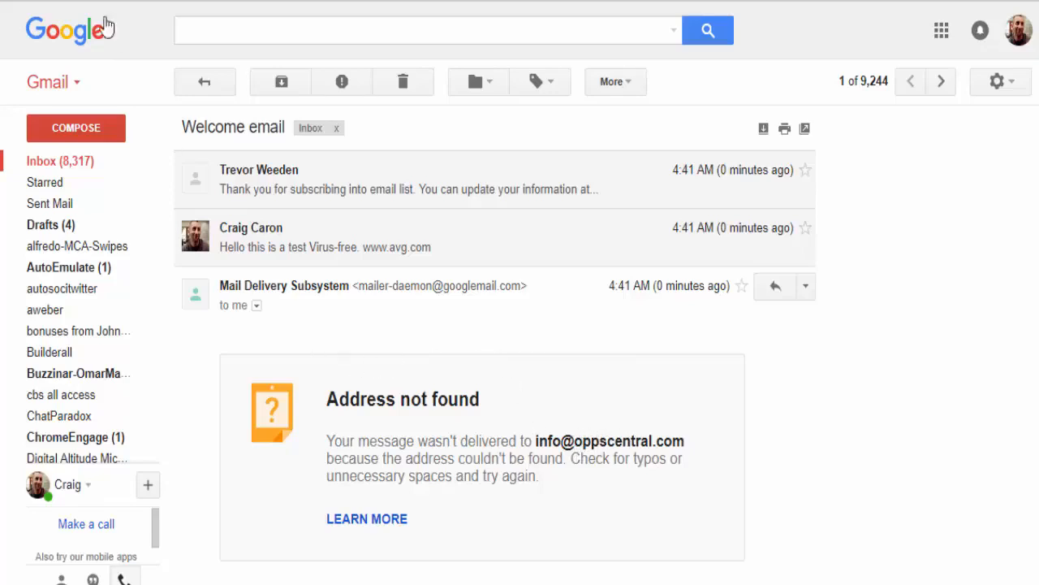
{"action": "left_click", "coordinate": [73, 34]}
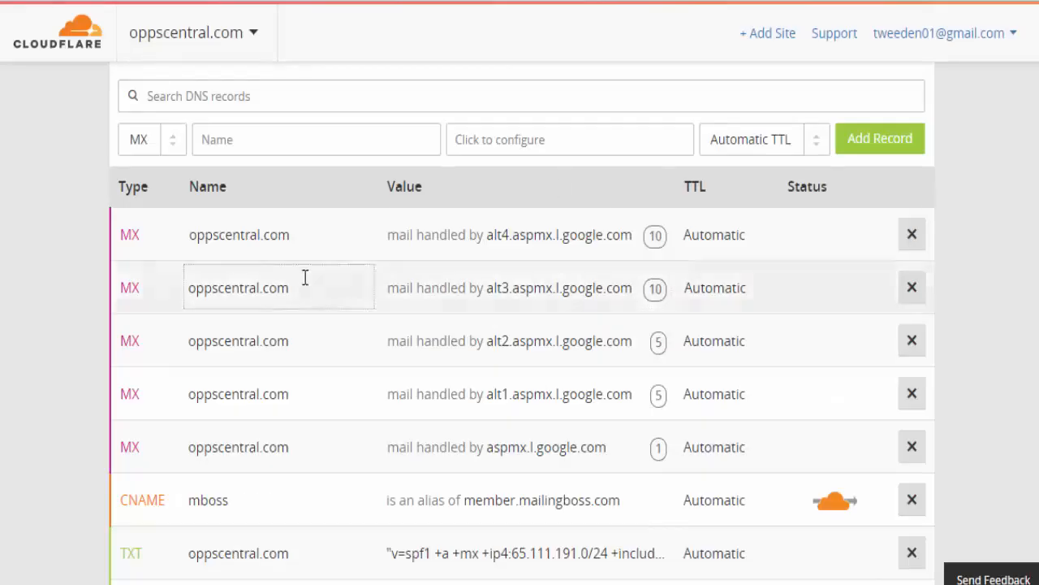
{"action": "scroll", "coordinate": [397, 276], "scroll_direction": "down", "scroll_amount": 1}
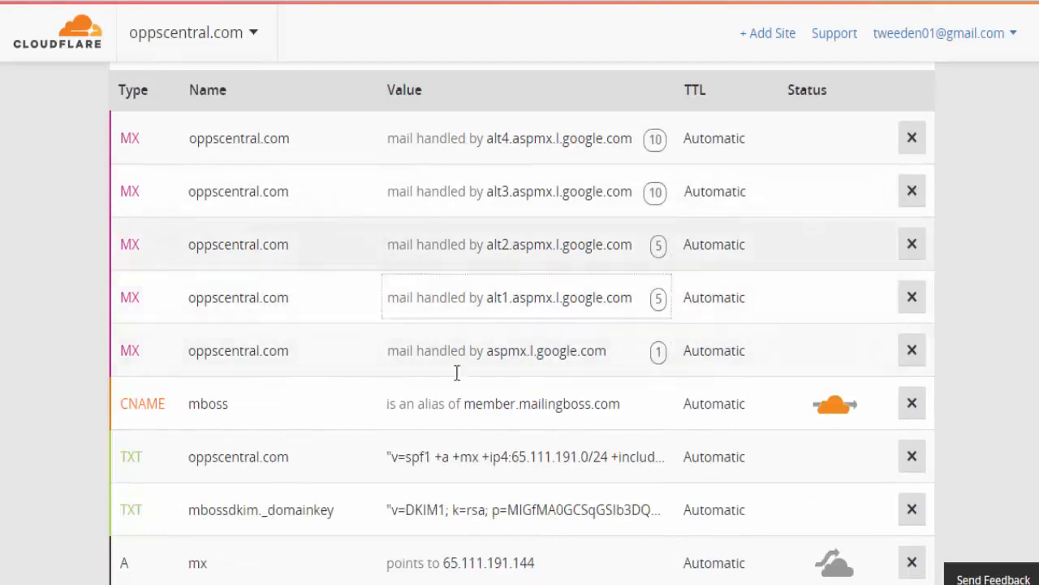
{"action": "scroll", "coordinate": [426, 329], "scroll_direction": "up", "scroll_amount": 2}
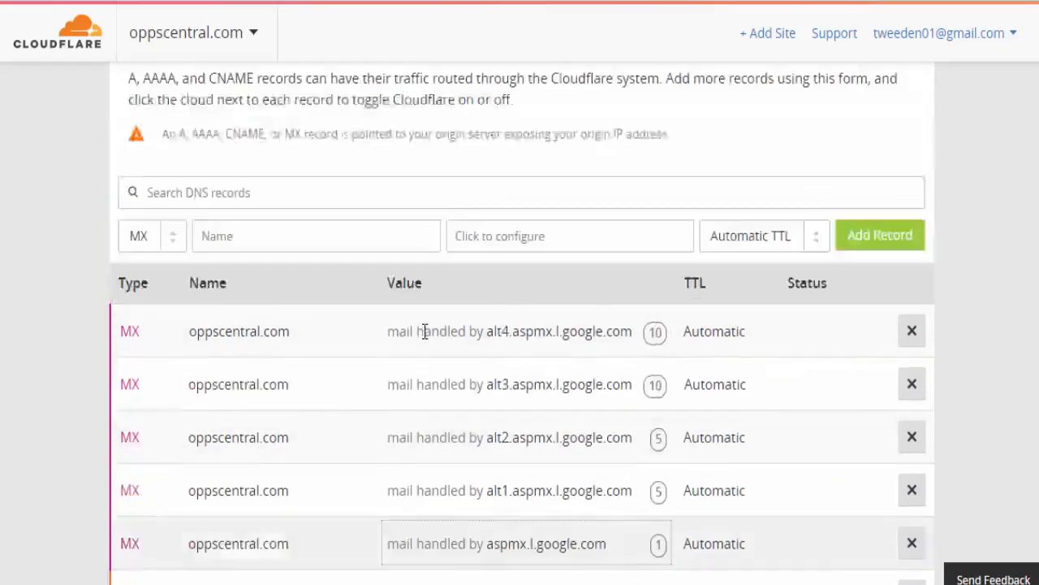
{"action": "scroll", "coordinate": [425, 331], "scroll_direction": "up", "scroll_amount": 3}
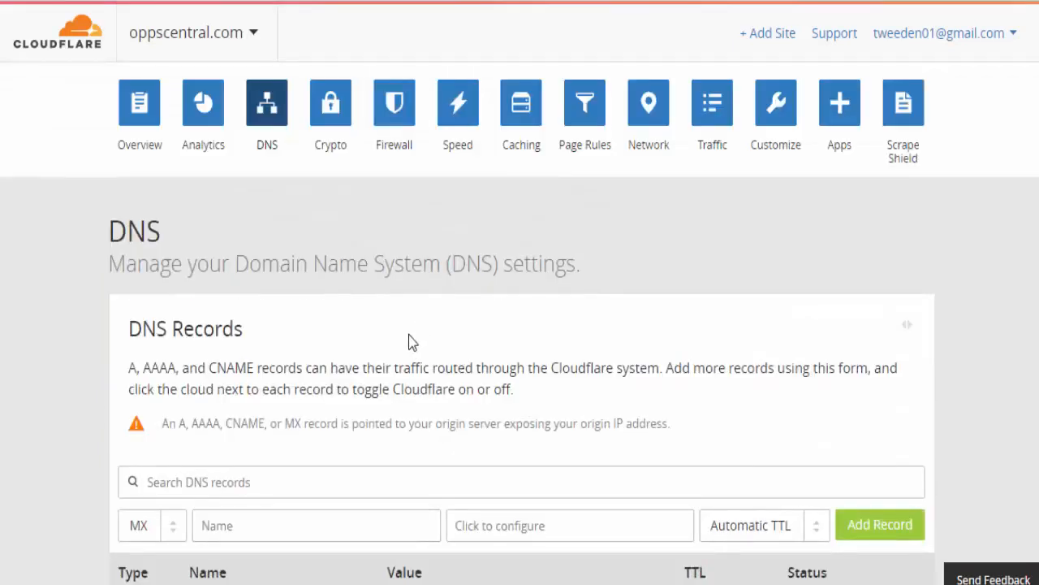